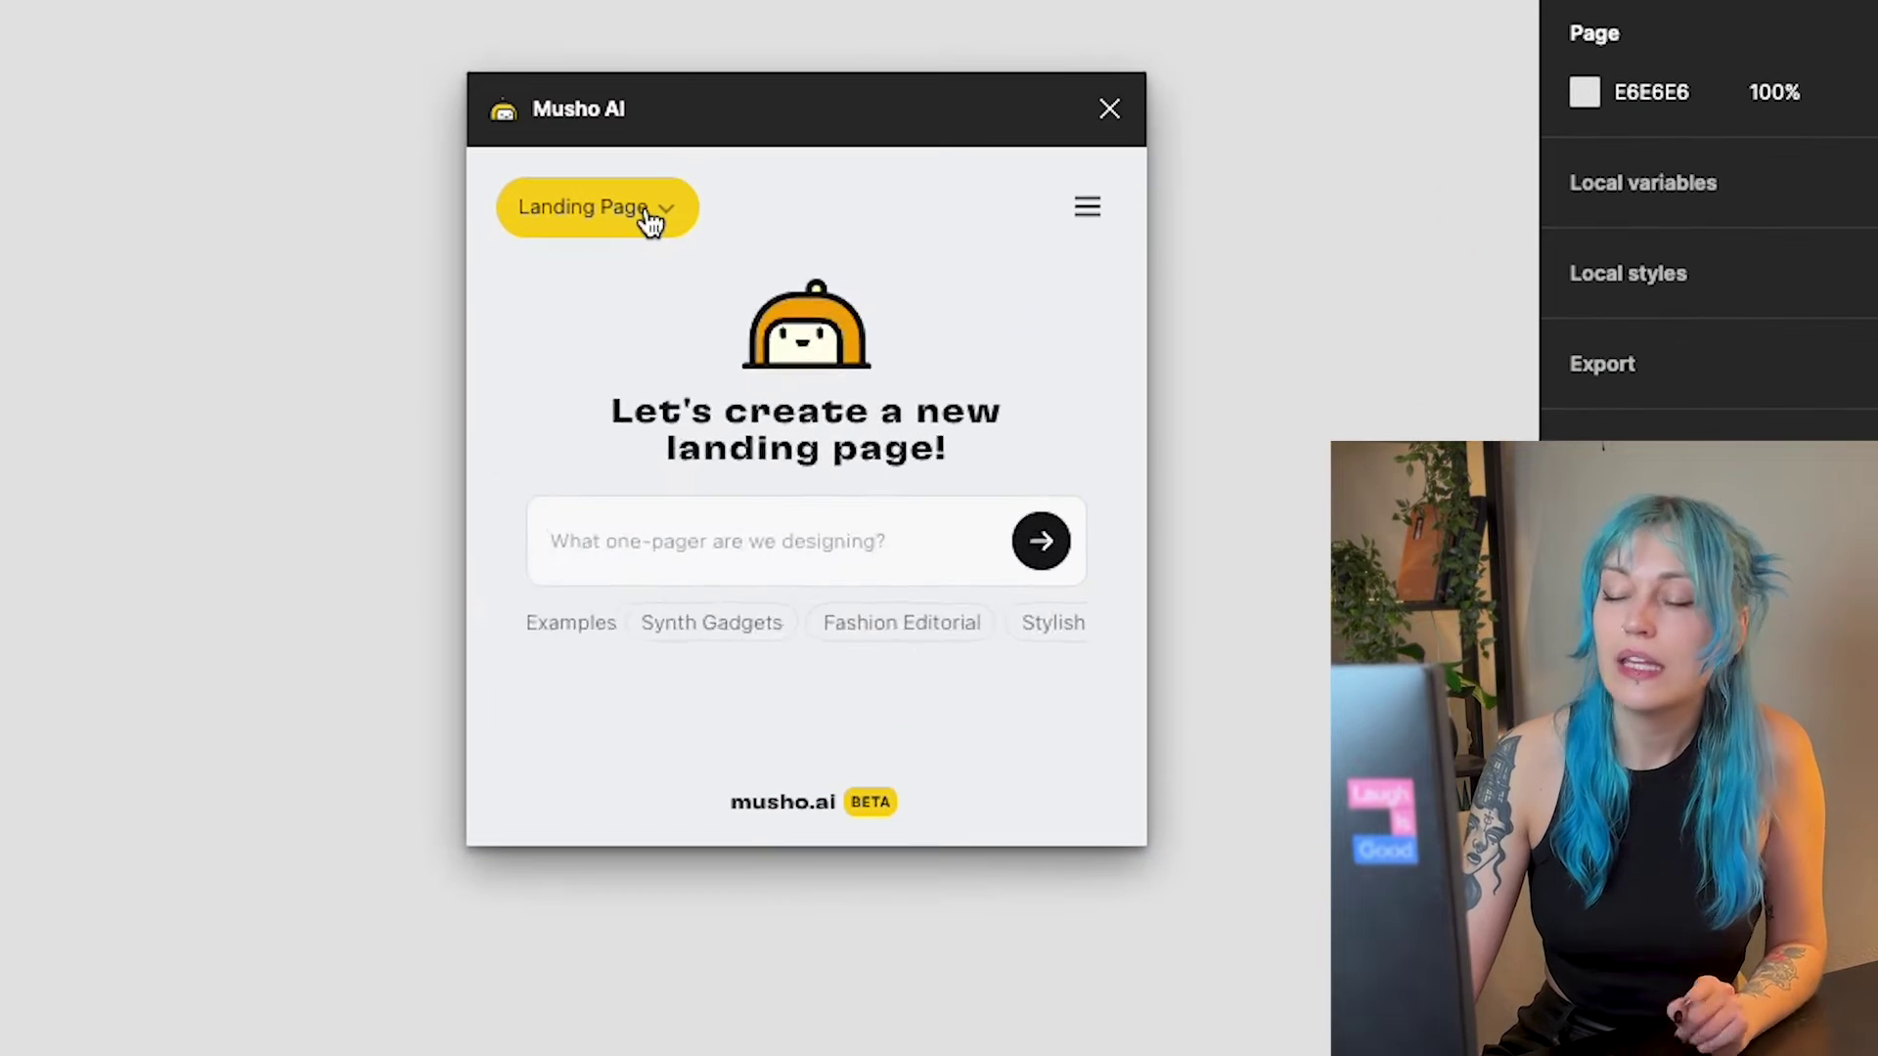
- Generate a landing page from the prompt "Design a landing page for a tattoo shop and make the main color red" and dismiss the sharing dialog
click(1068, 381)
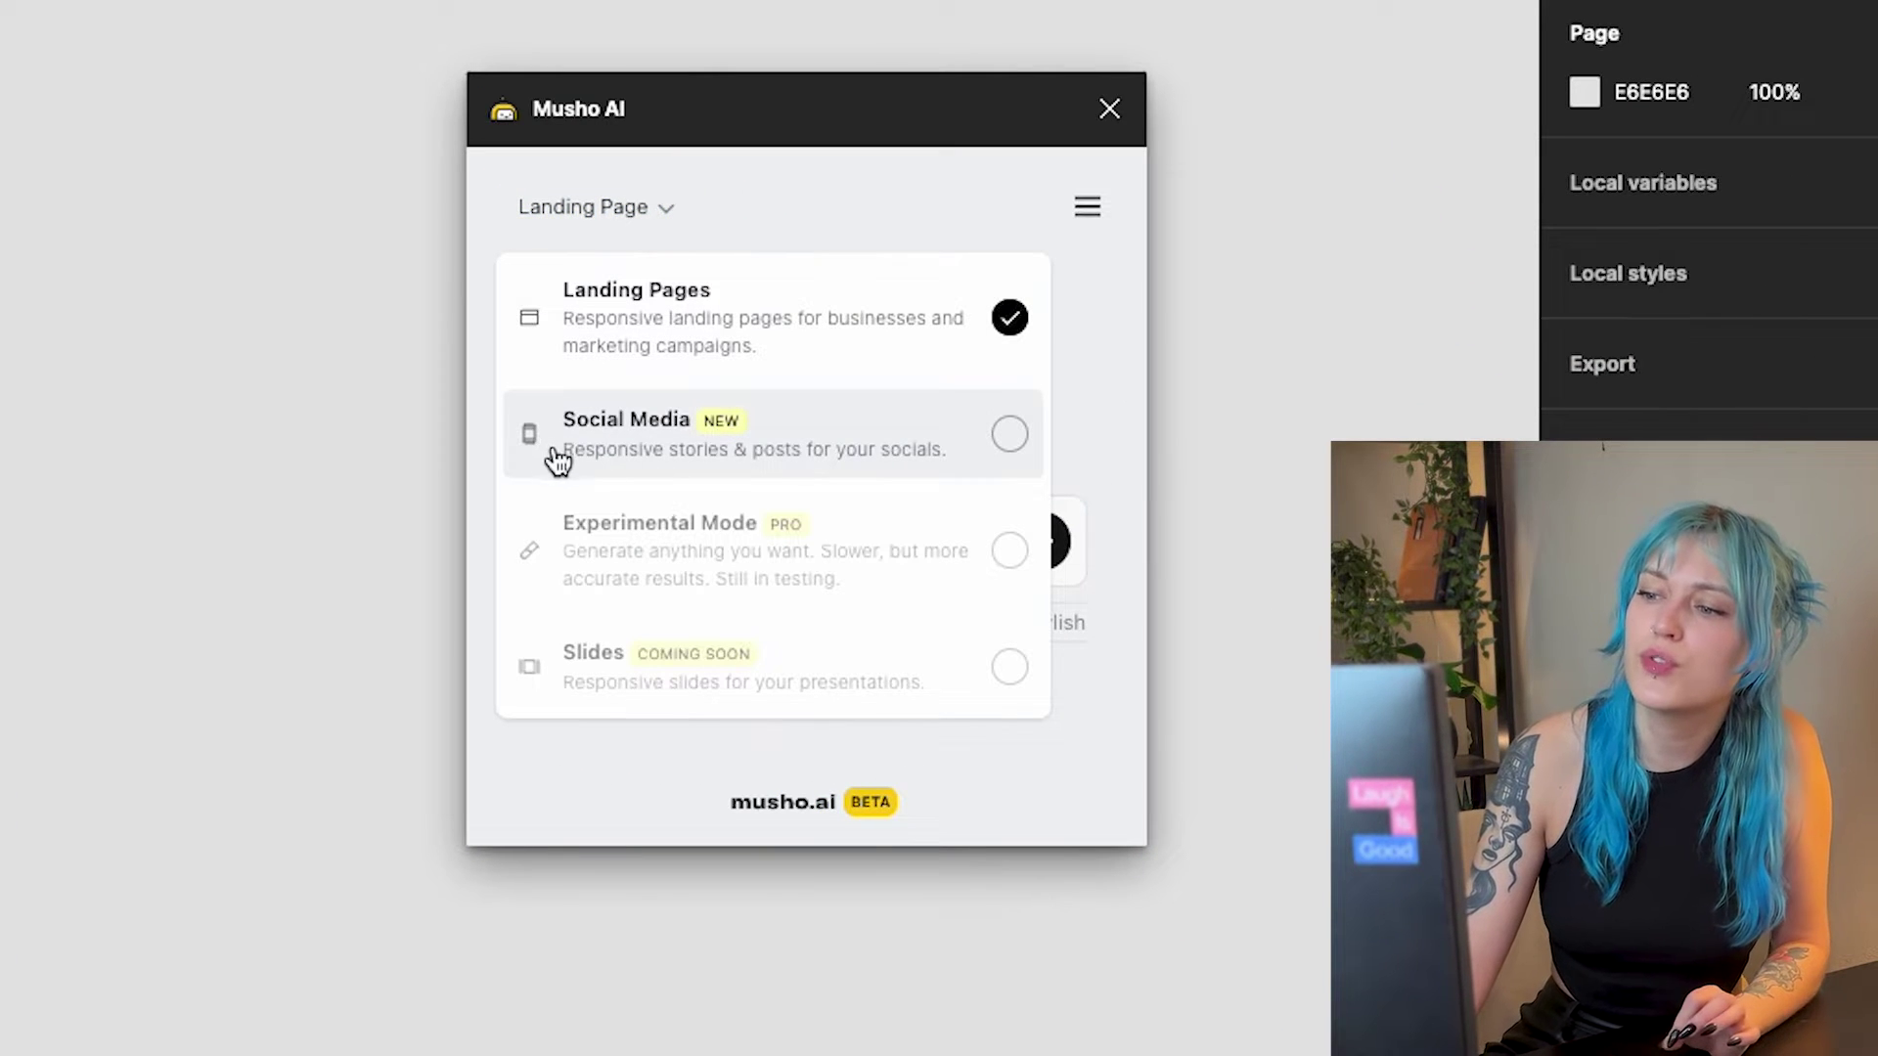
click(761, 192)
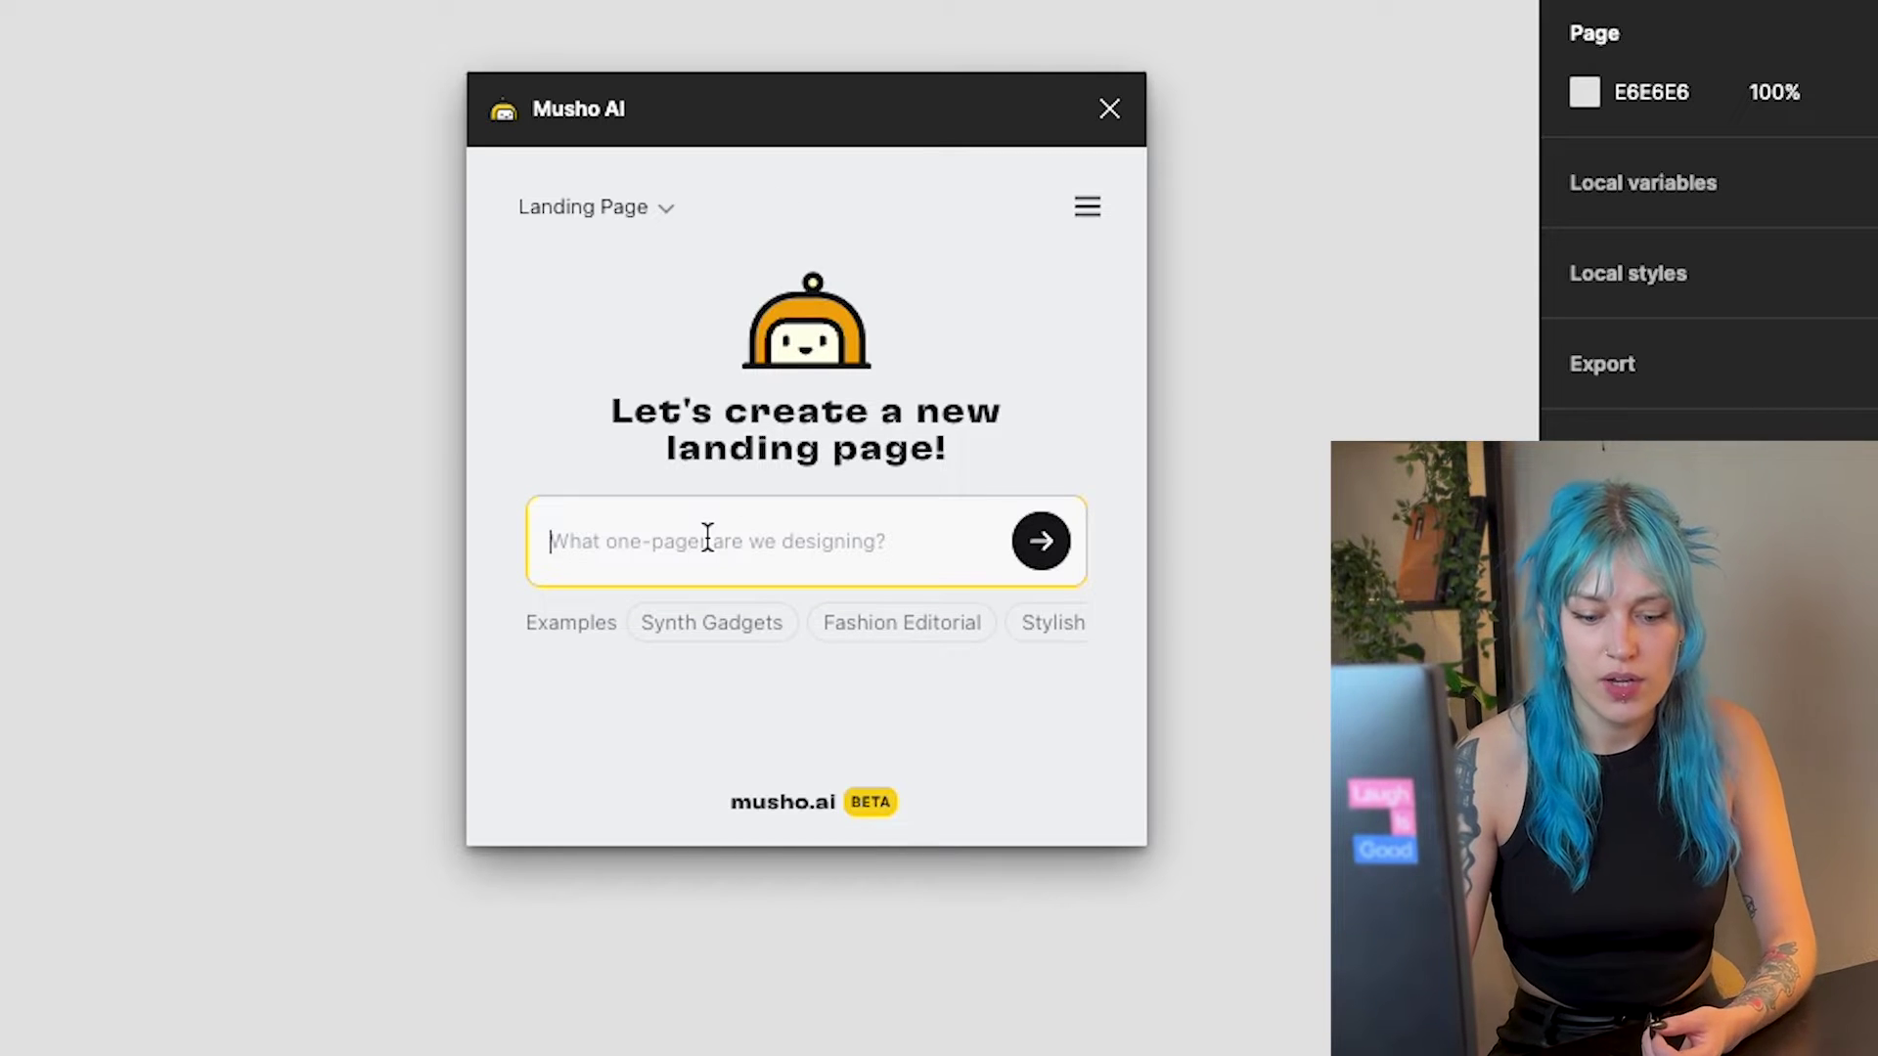
click(707, 537)
text(Design a landing page for a ta)
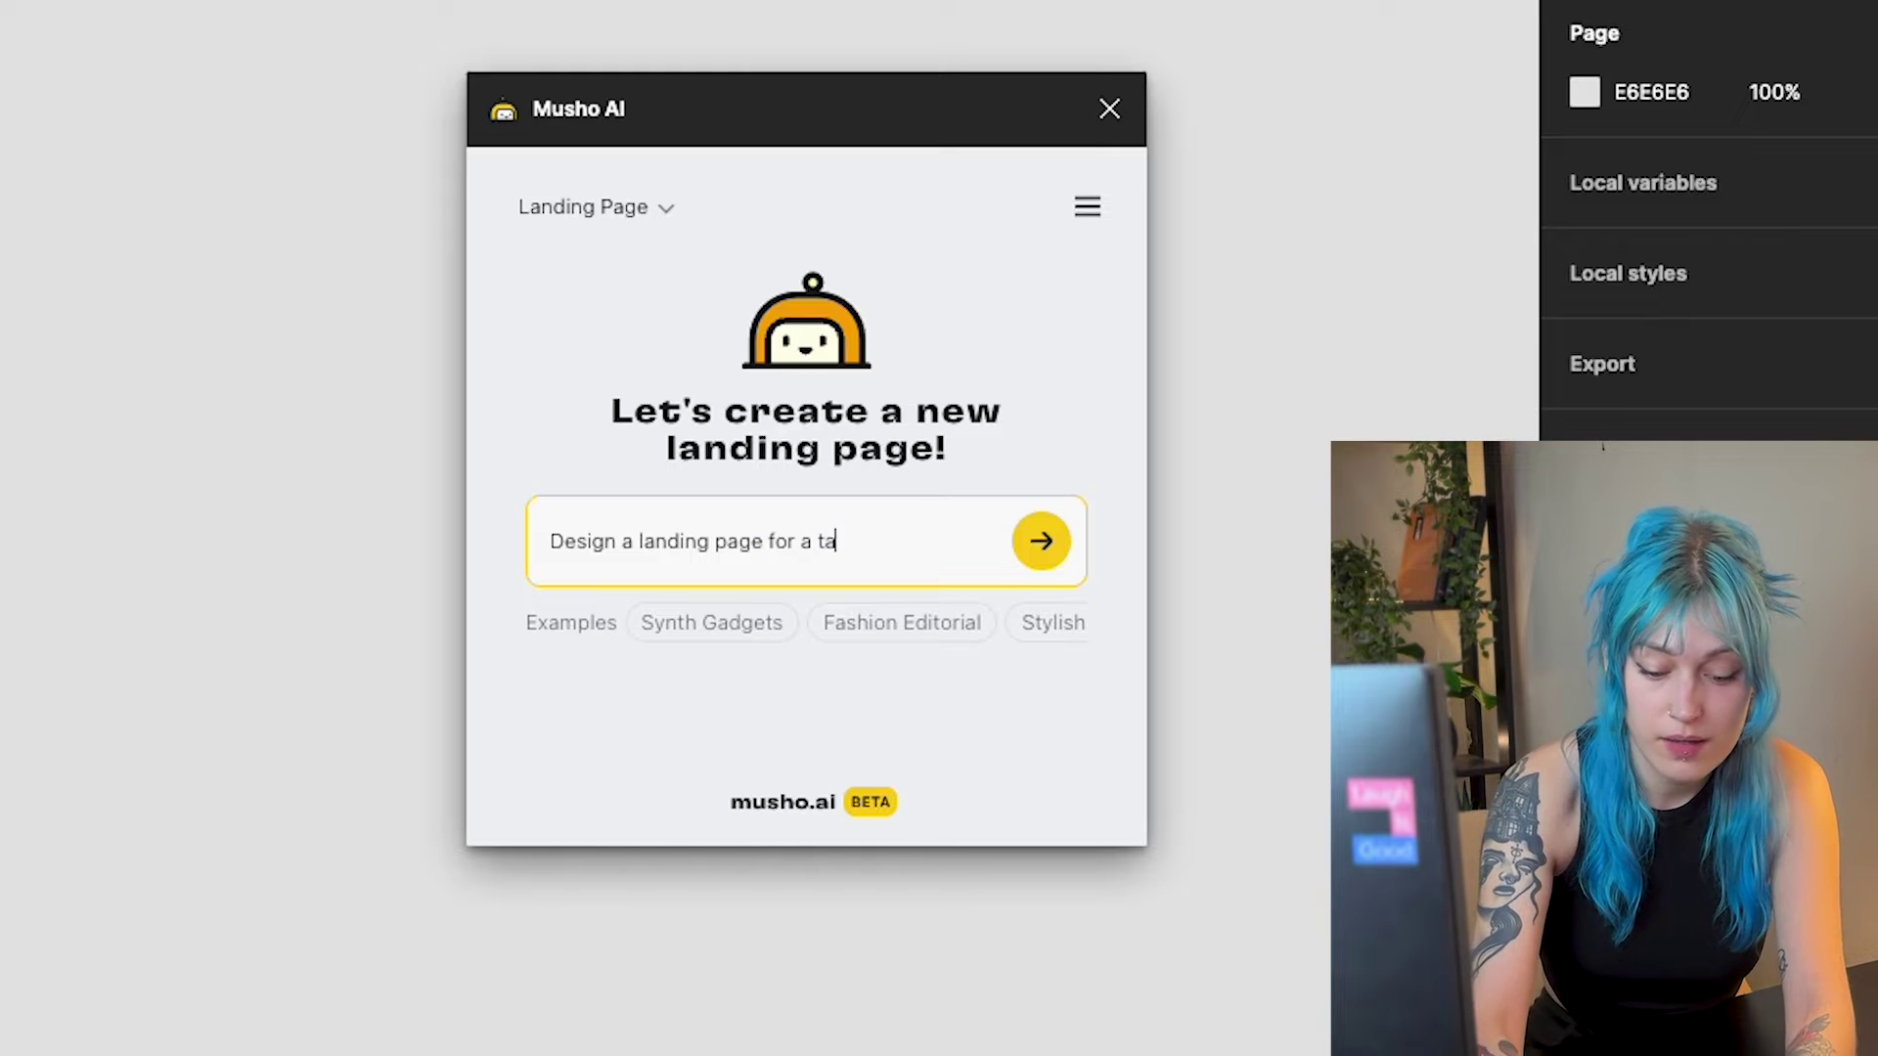
text( make the main color red)
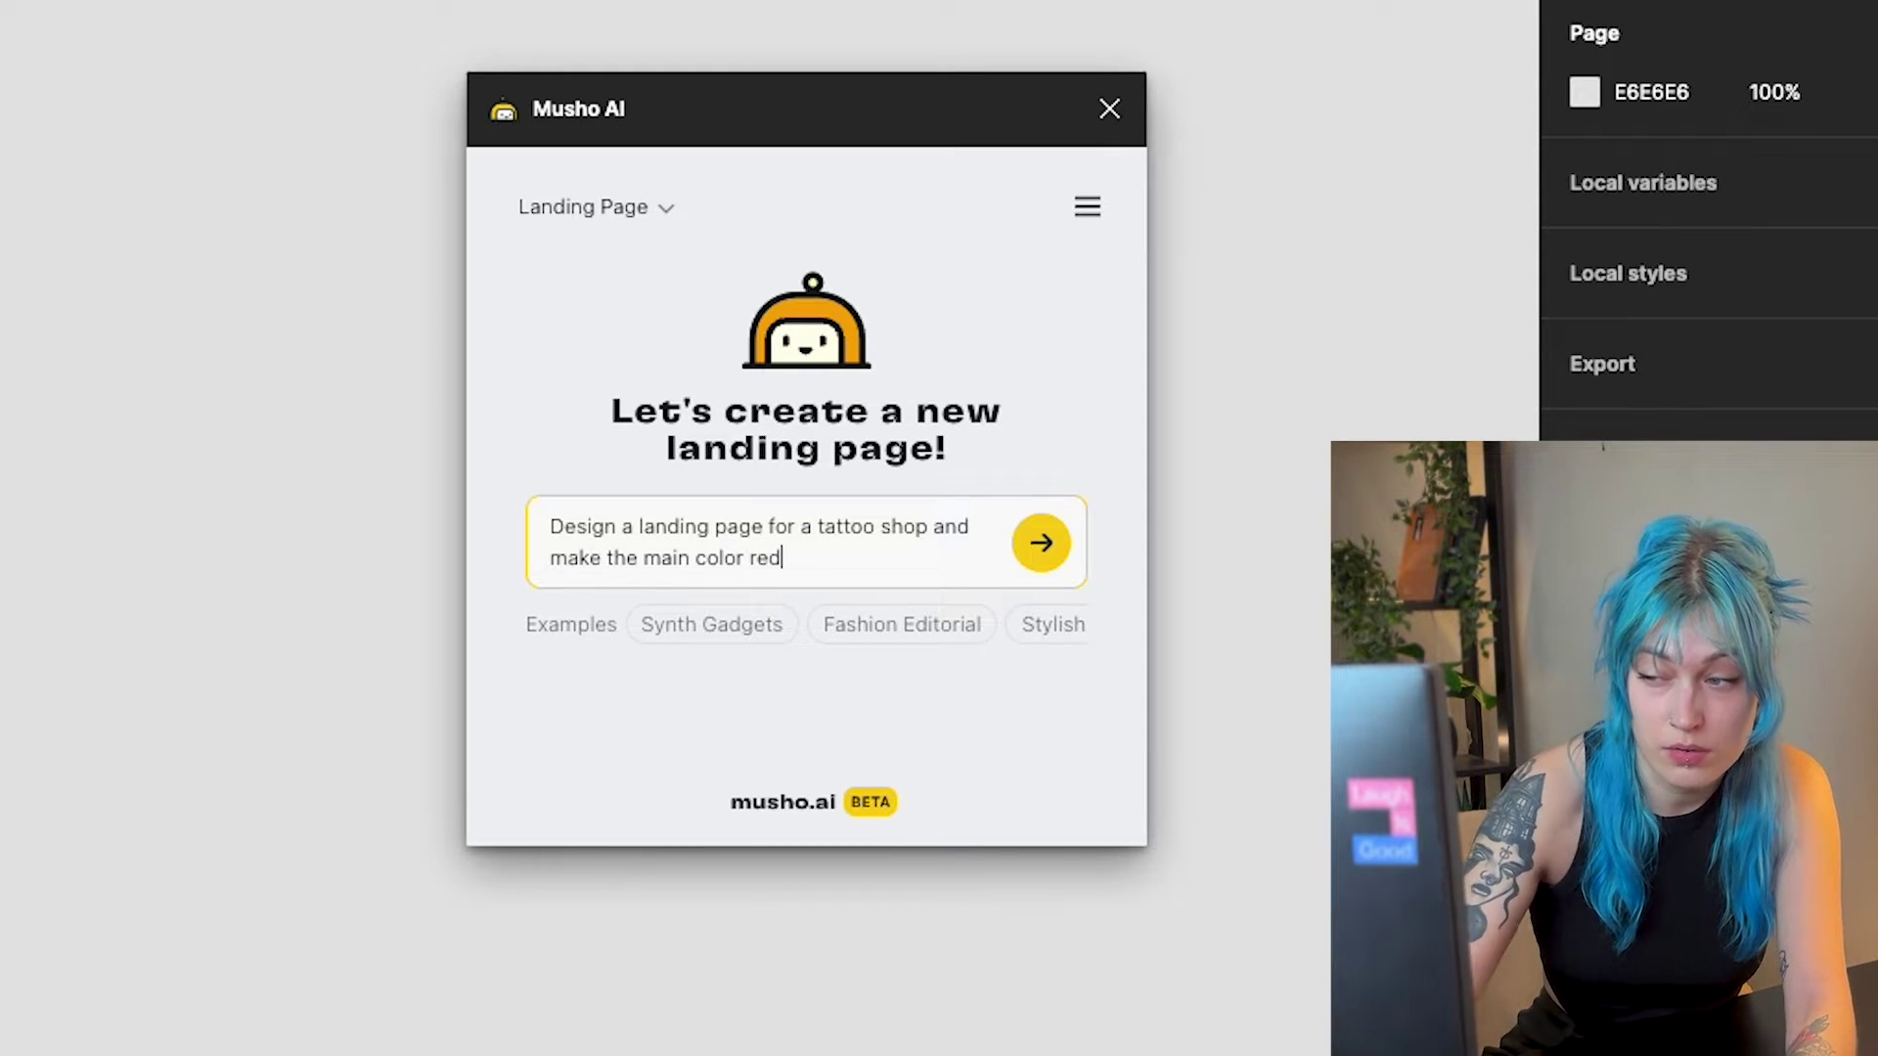
click(1054, 546)
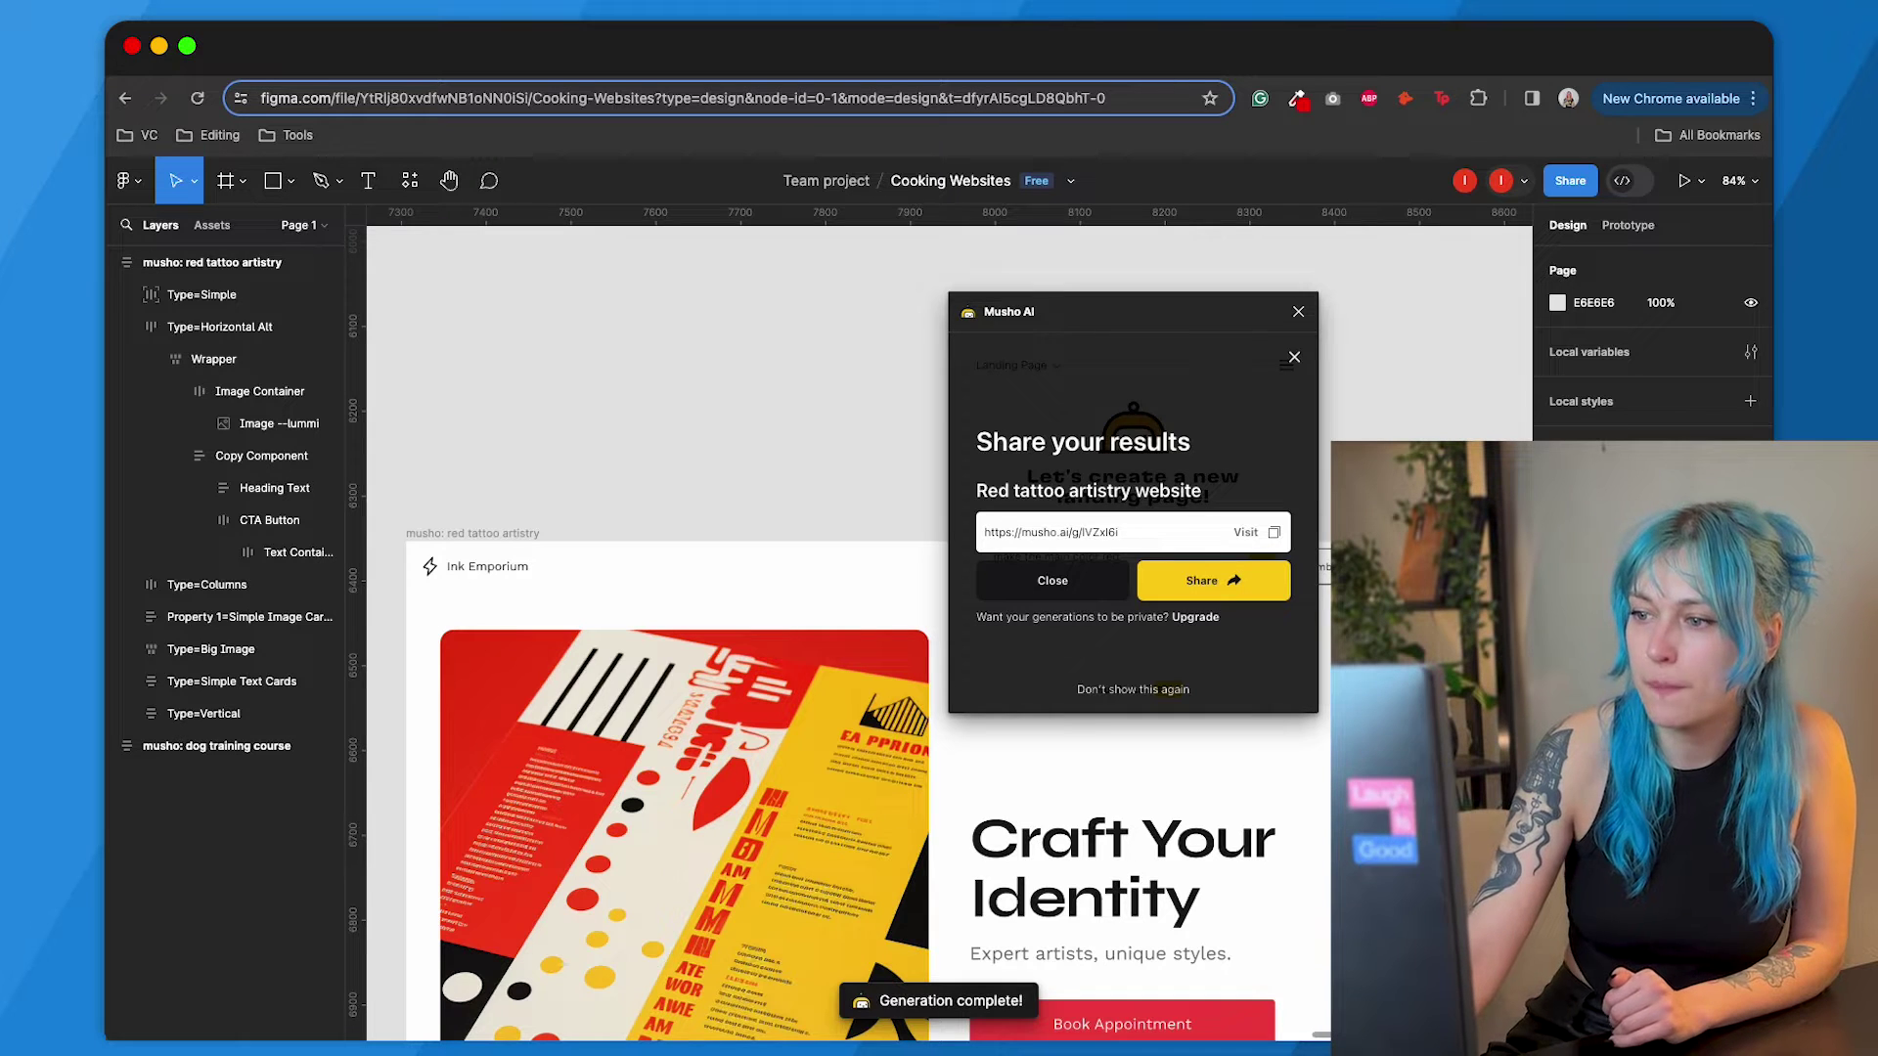
click(1300, 313)
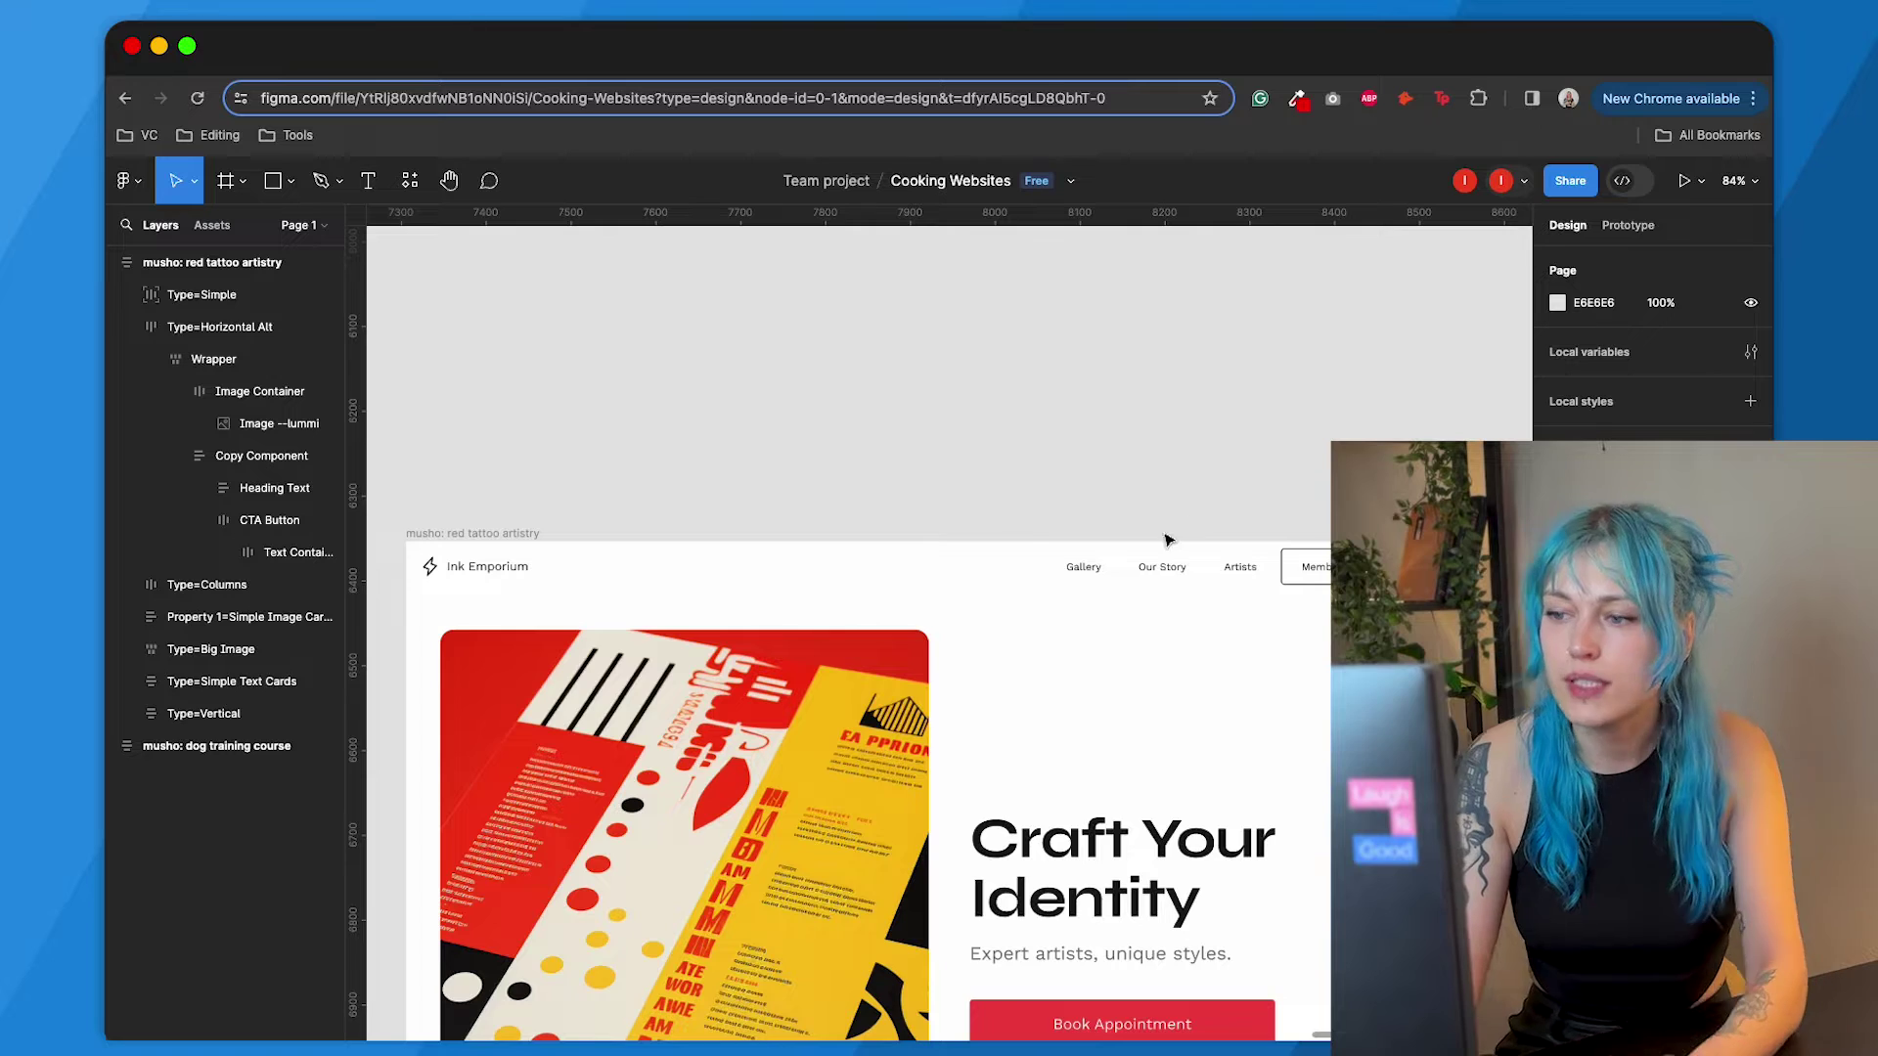
- Examine the generated tattoo shop landing page from the hero section down to the footer, checking its images, texts and cards
scroll(1016, 537, down, 5)
scroll(1015, 537, up, 2)
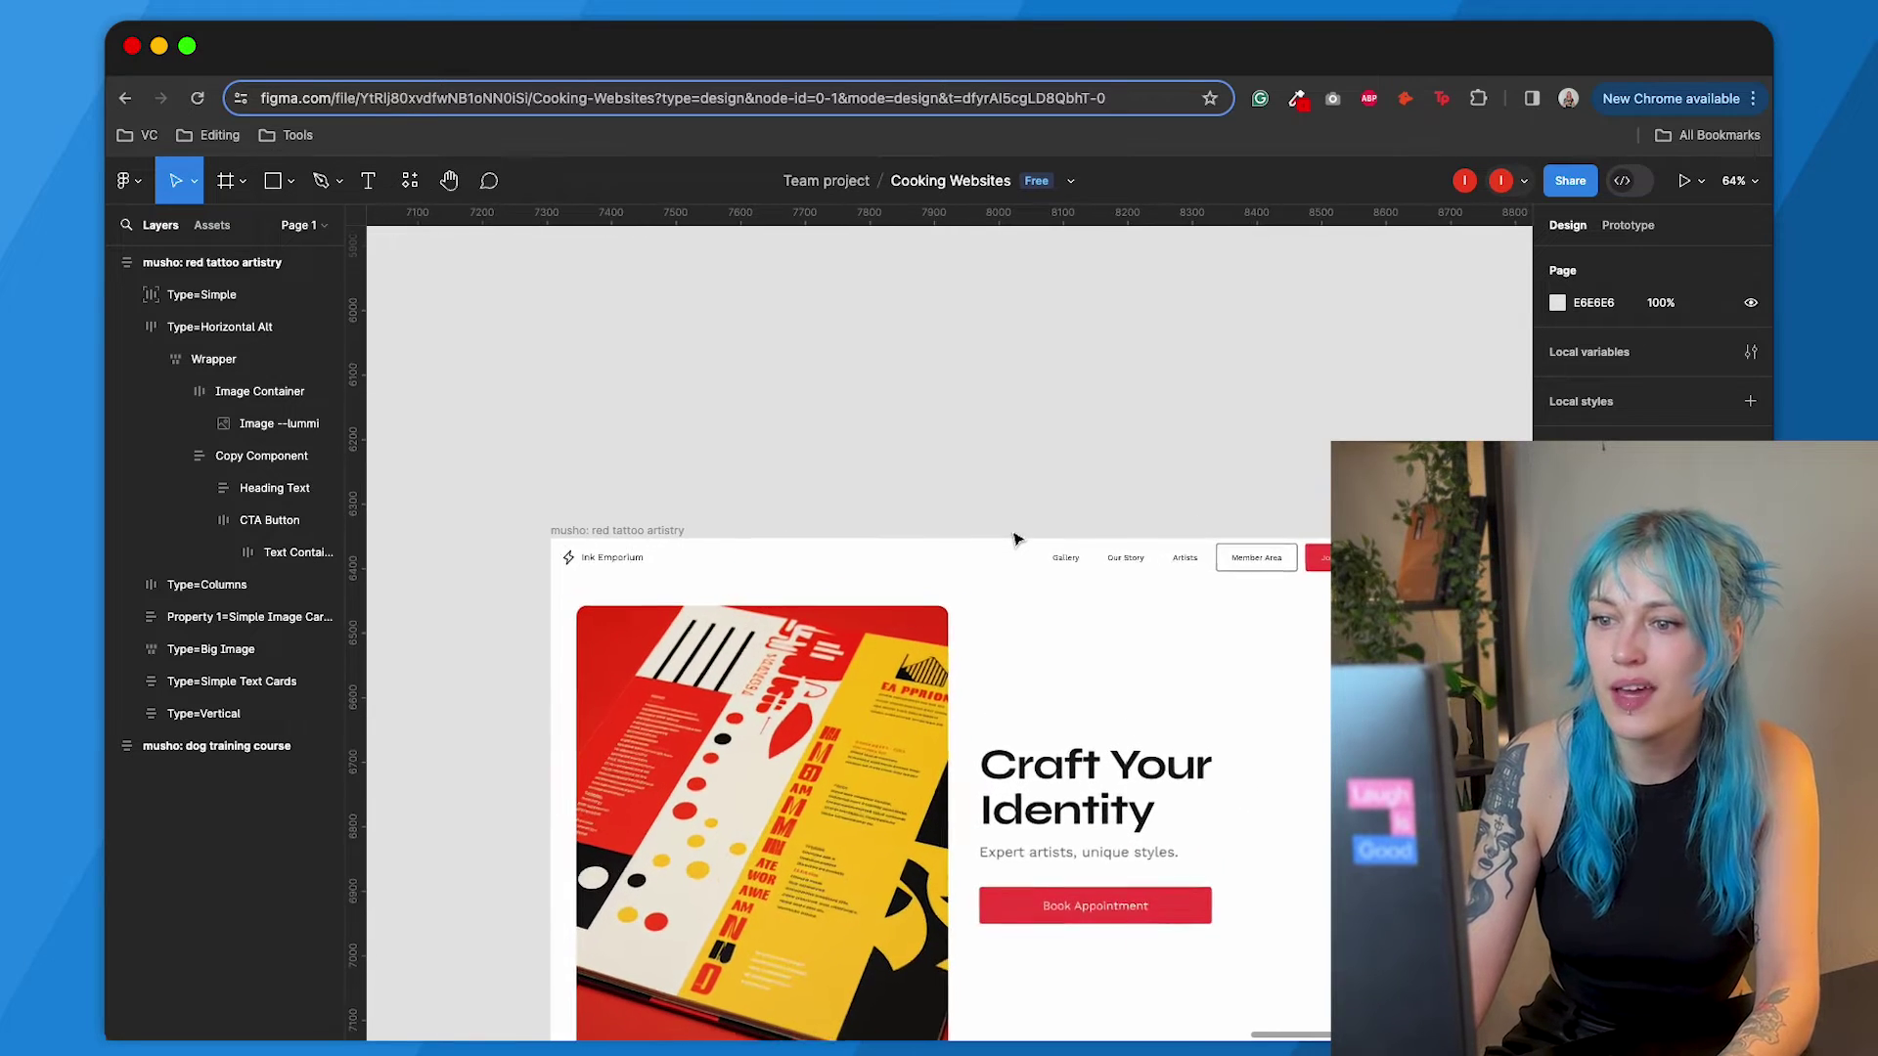
scroll(1015, 537, down, 5)
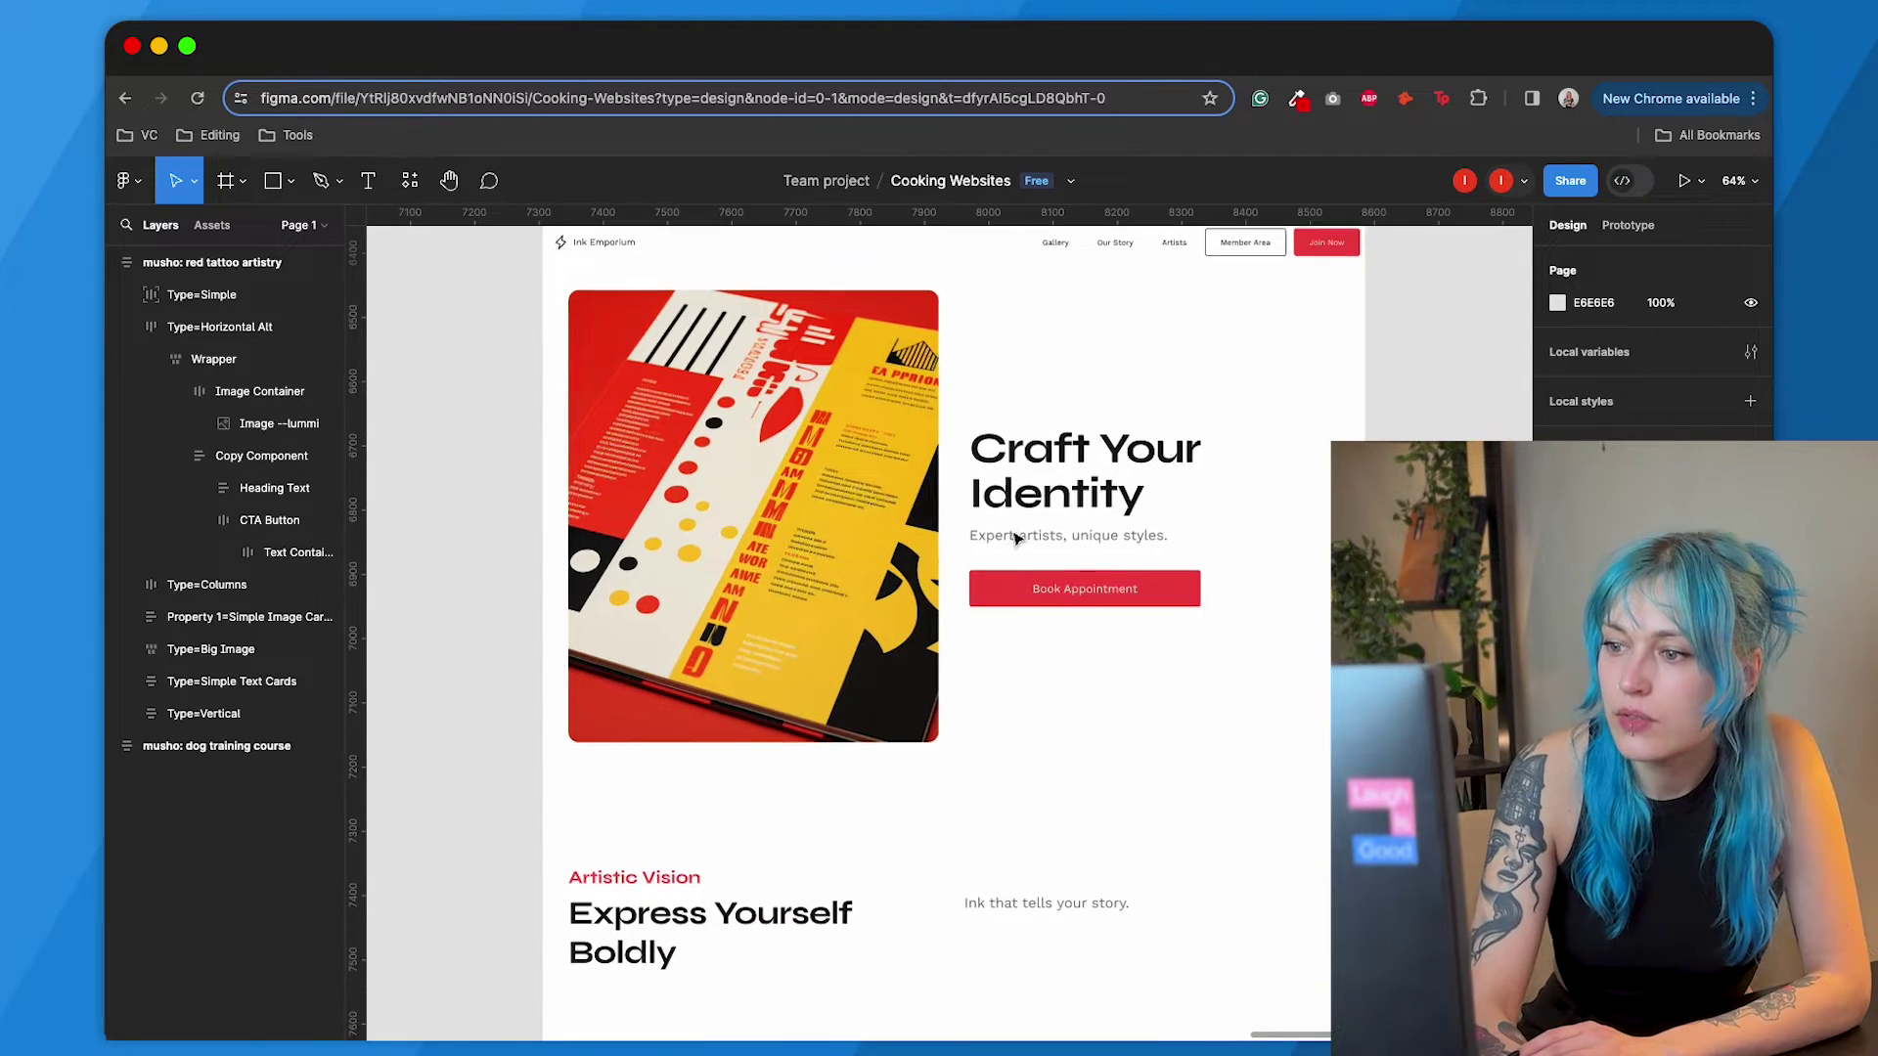
scroll(1016, 537, down, 3)
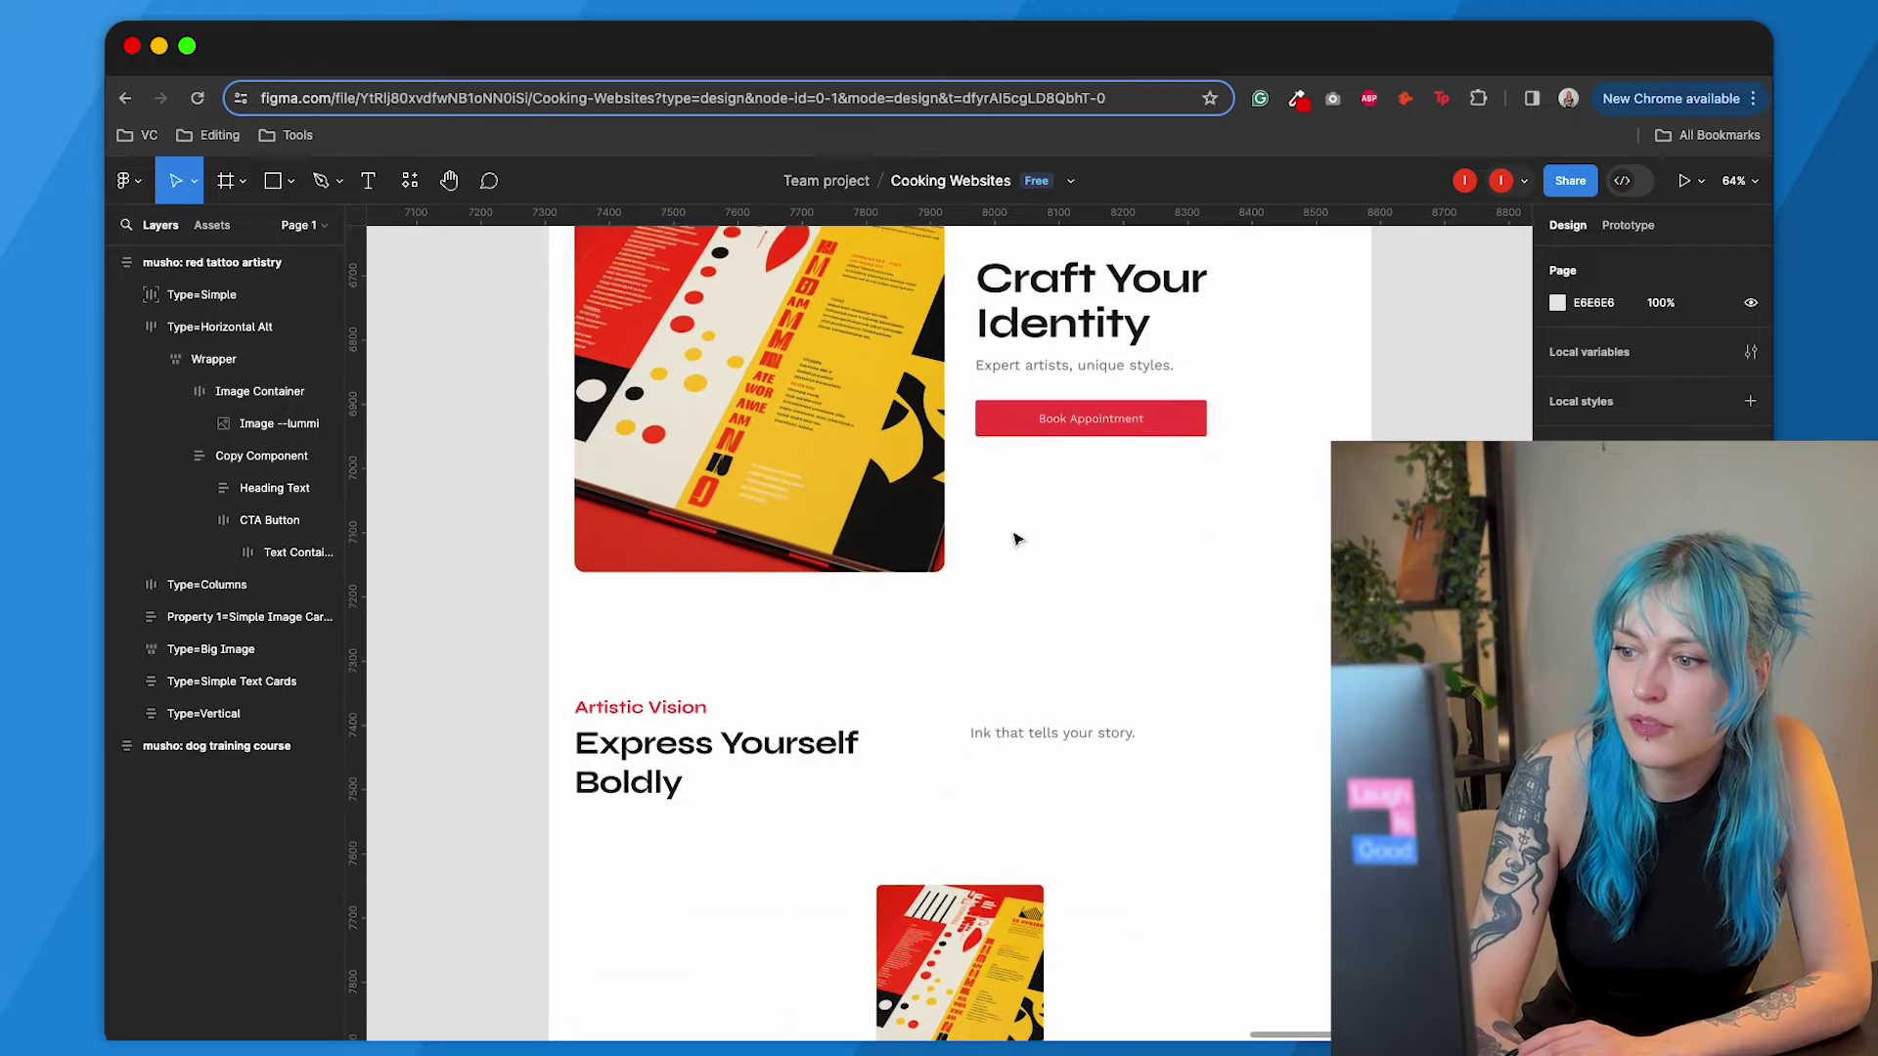
scroll(1015, 537, down, 6)
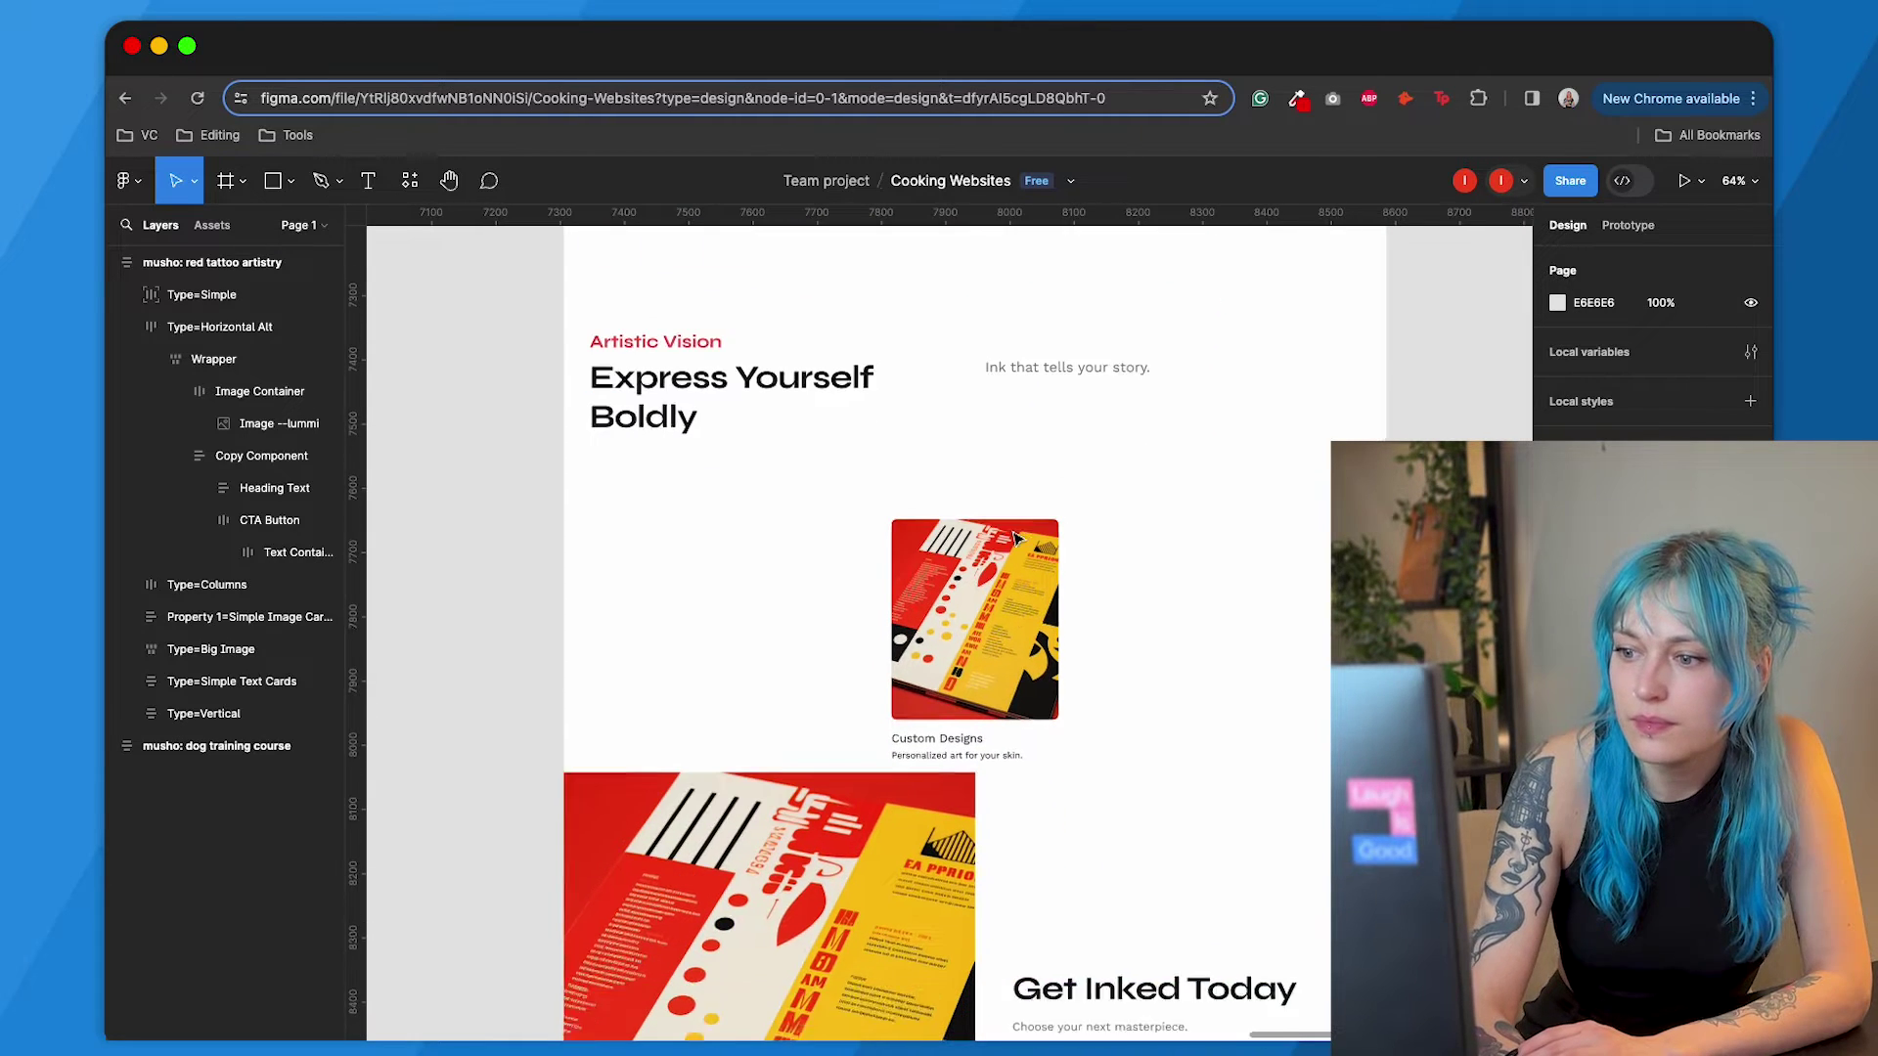
scroll(1016, 537, down, 2)
scroll(1015, 537, up, 2)
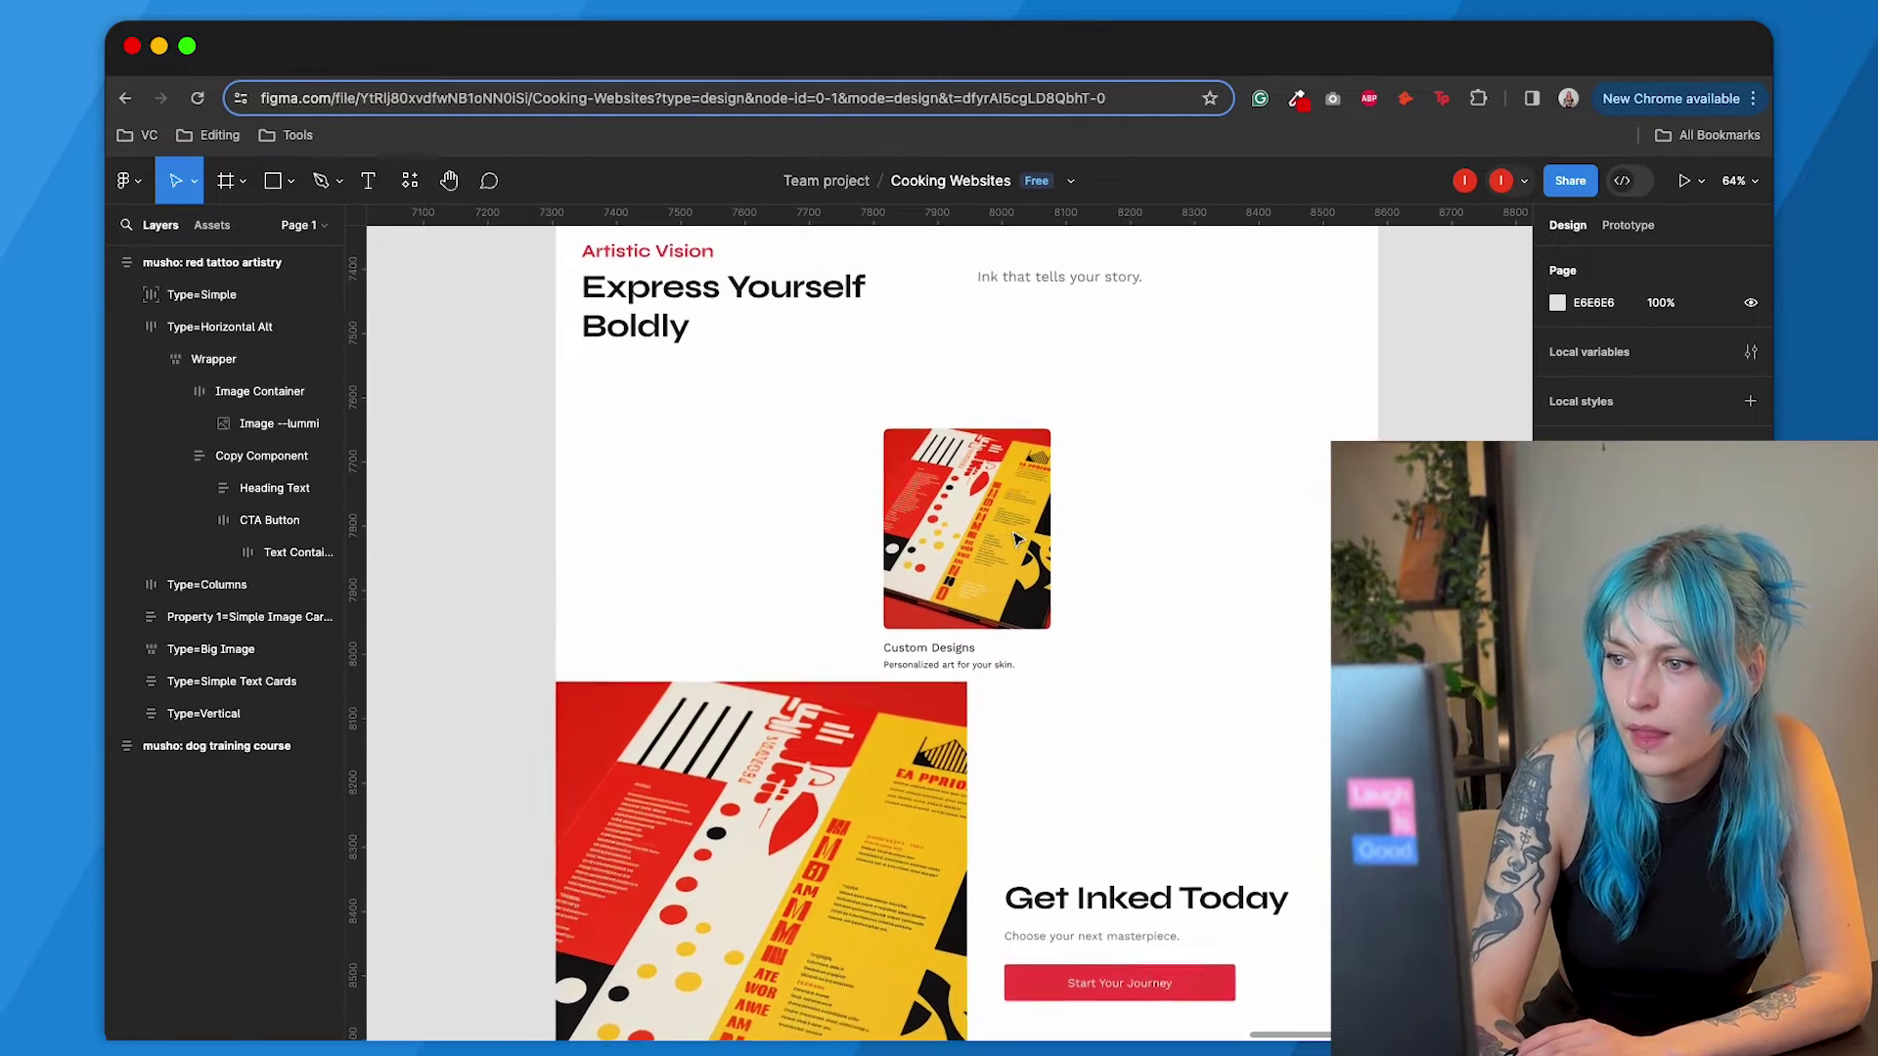
scroll(1015, 537, down, 2)
scroll(1015, 537, down, 8)
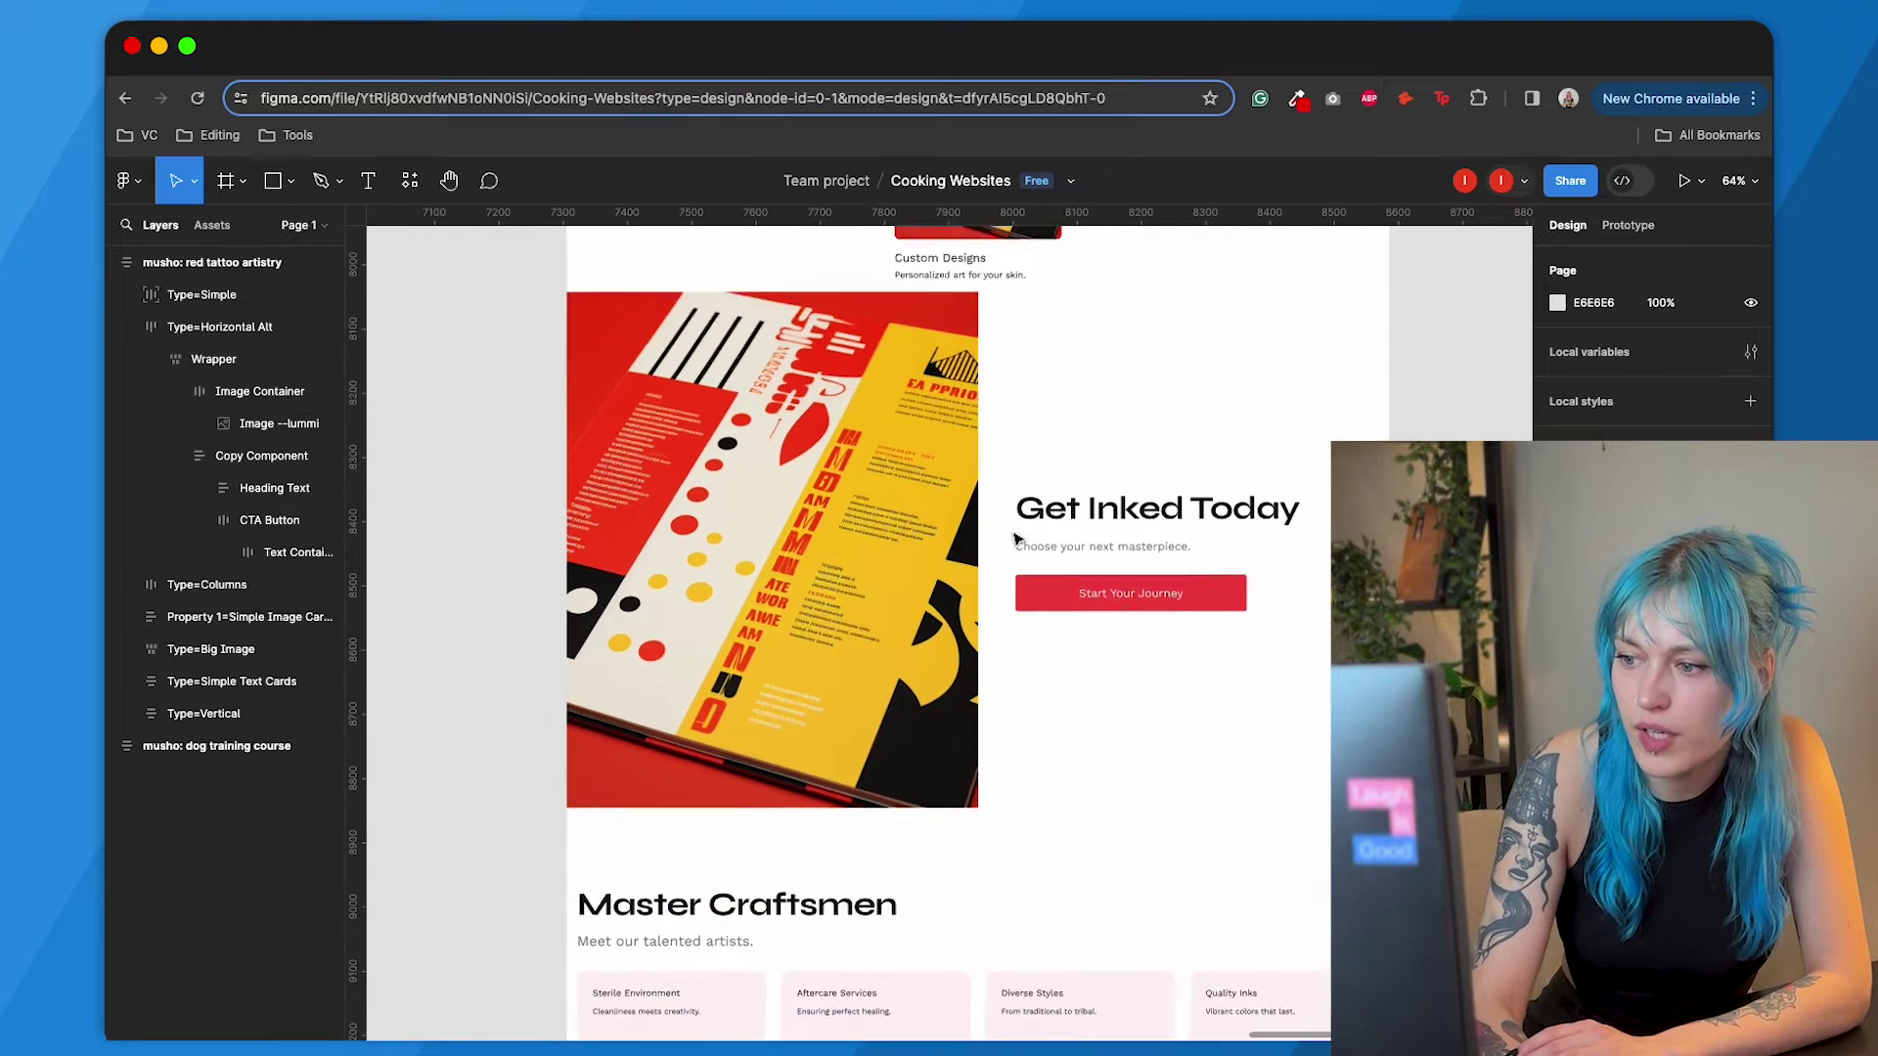
scroll(1015, 539, down, 1)
scroll(1015, 539, down, 1)
scroll(1015, 539, down, 1)
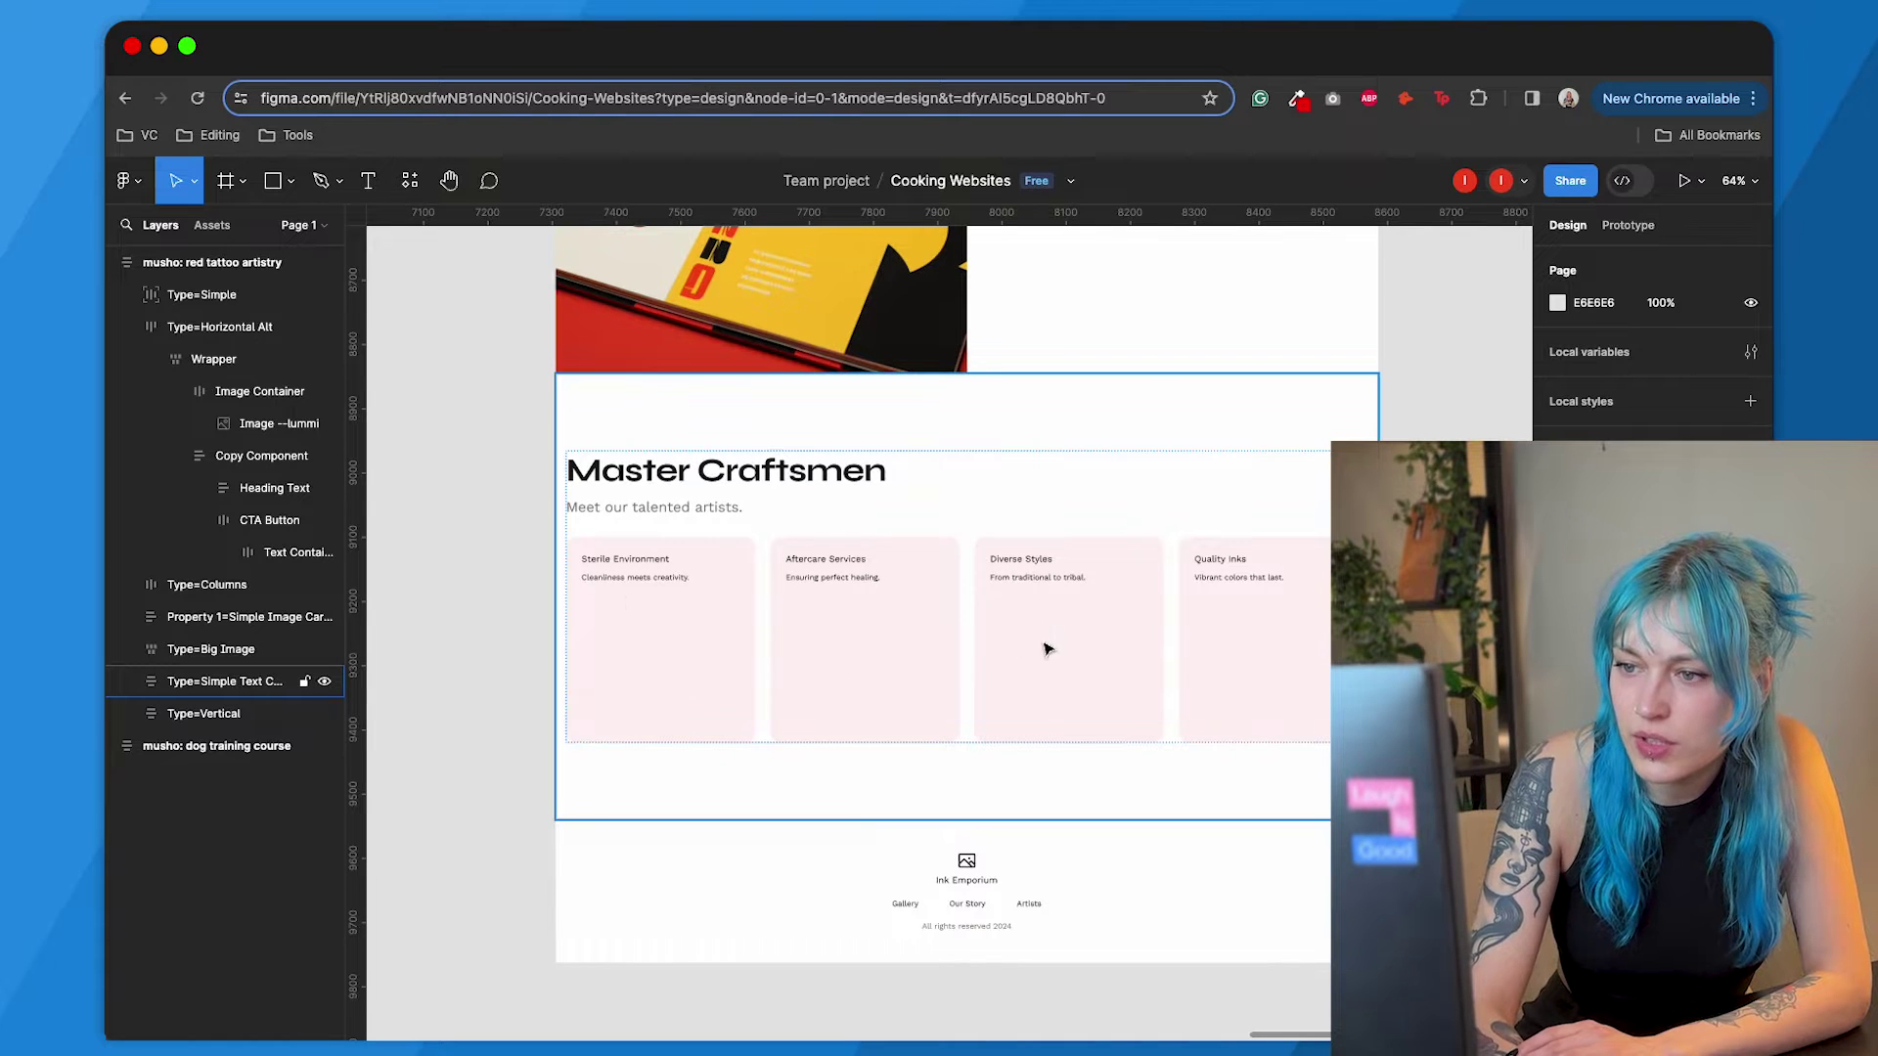
scroll(1015, 529, down, 1)
scroll(1015, 529, up, 15)
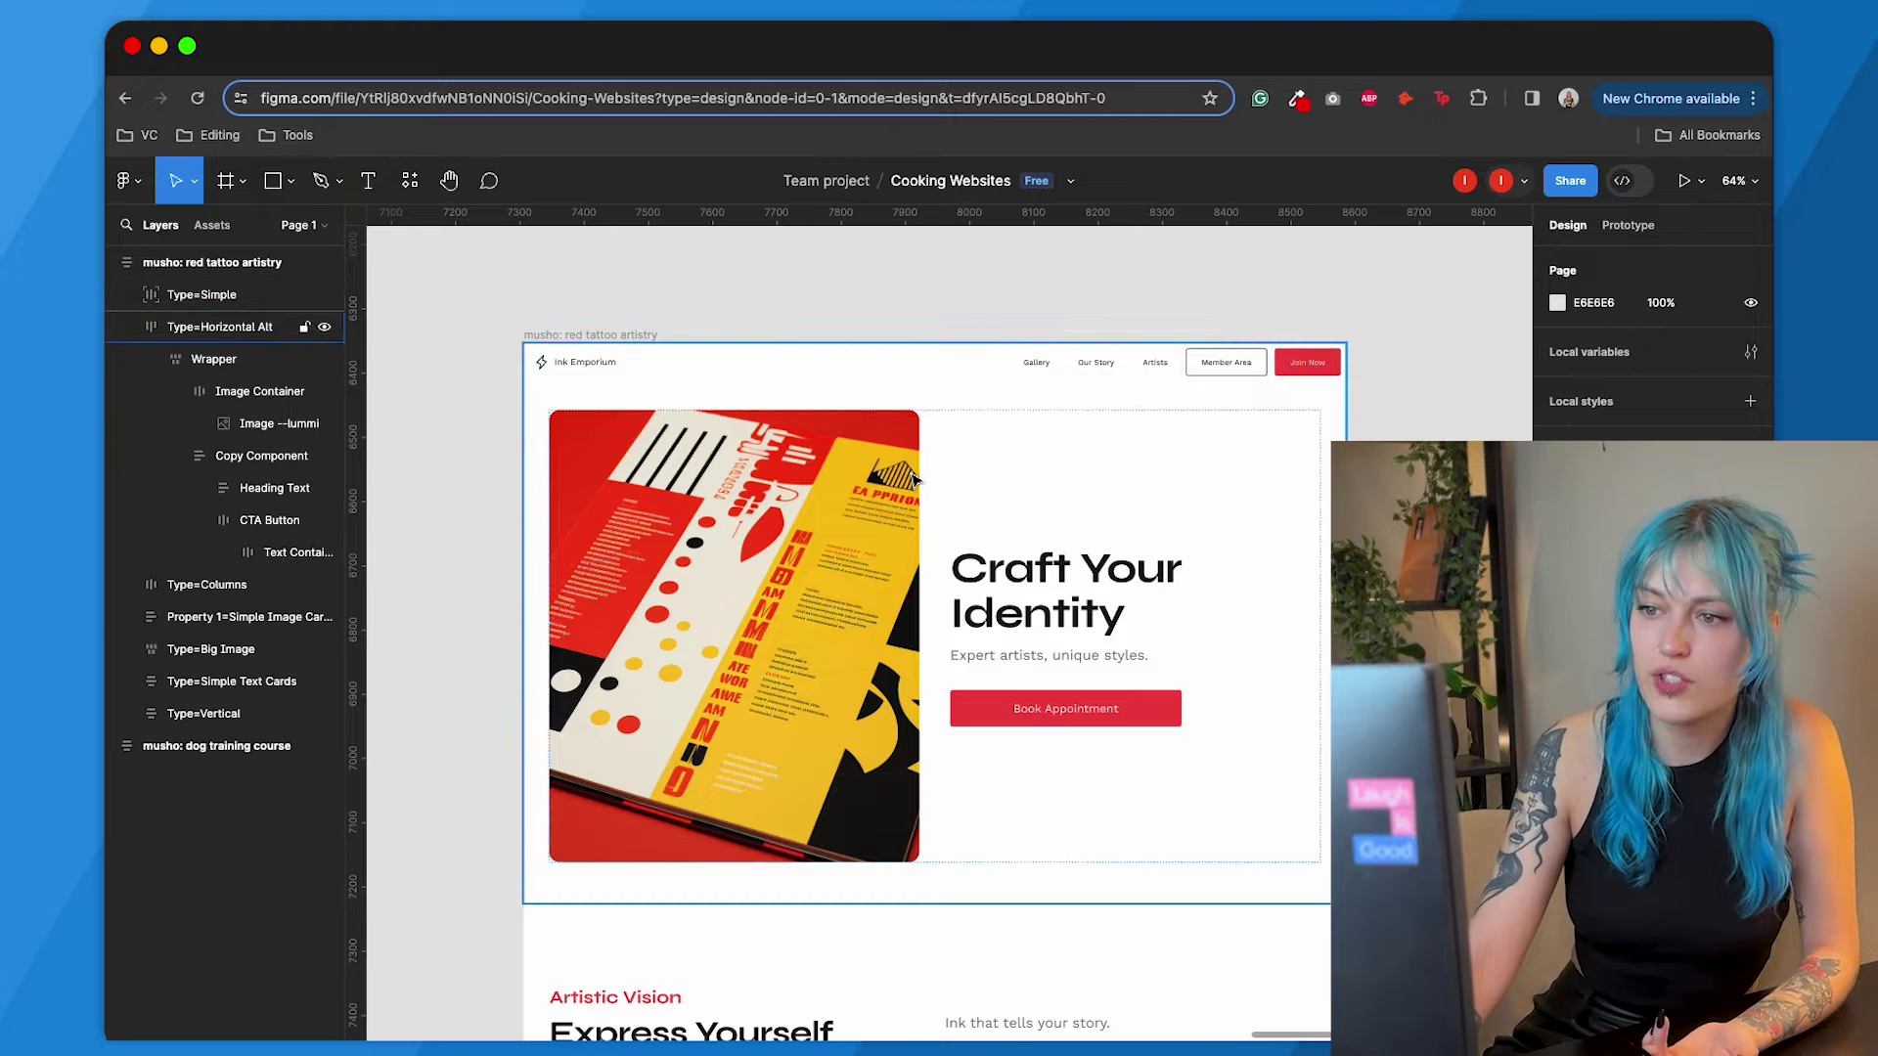
scroll(858, 500, down, 5)
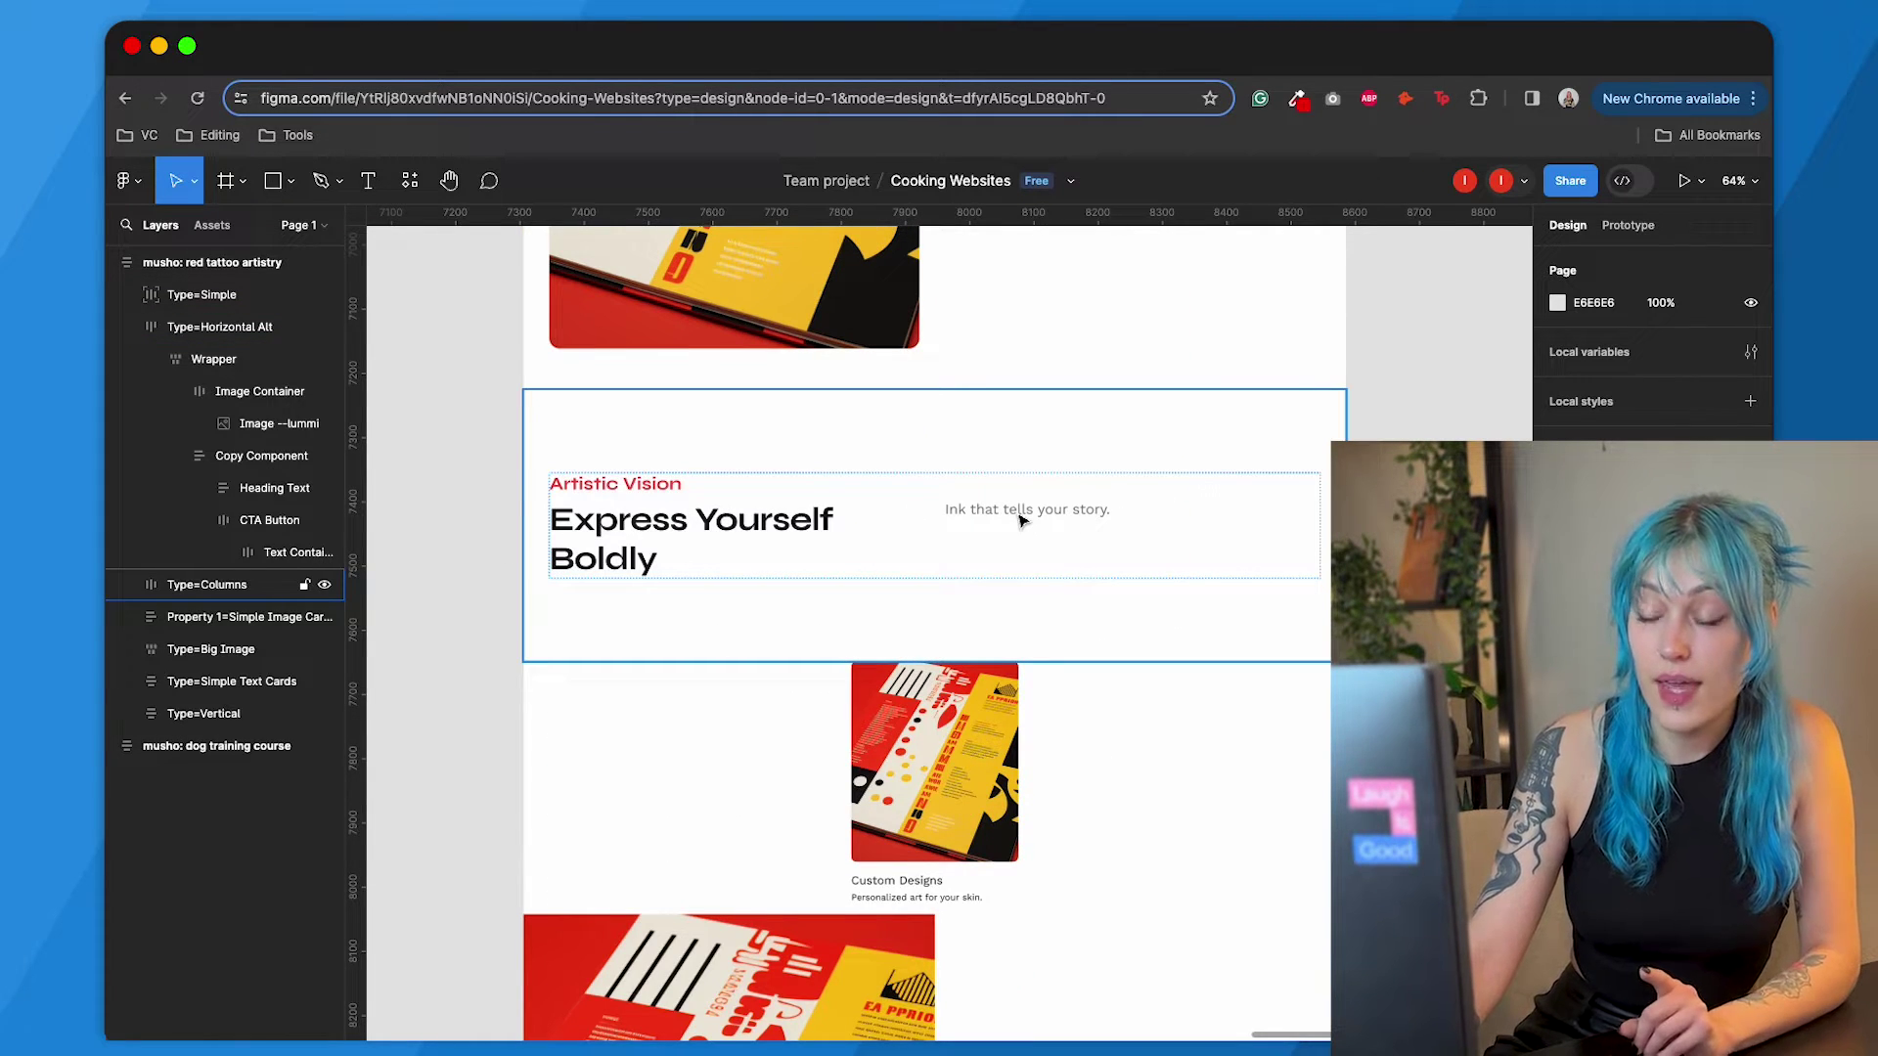
scroll(1020, 520, down, 8)
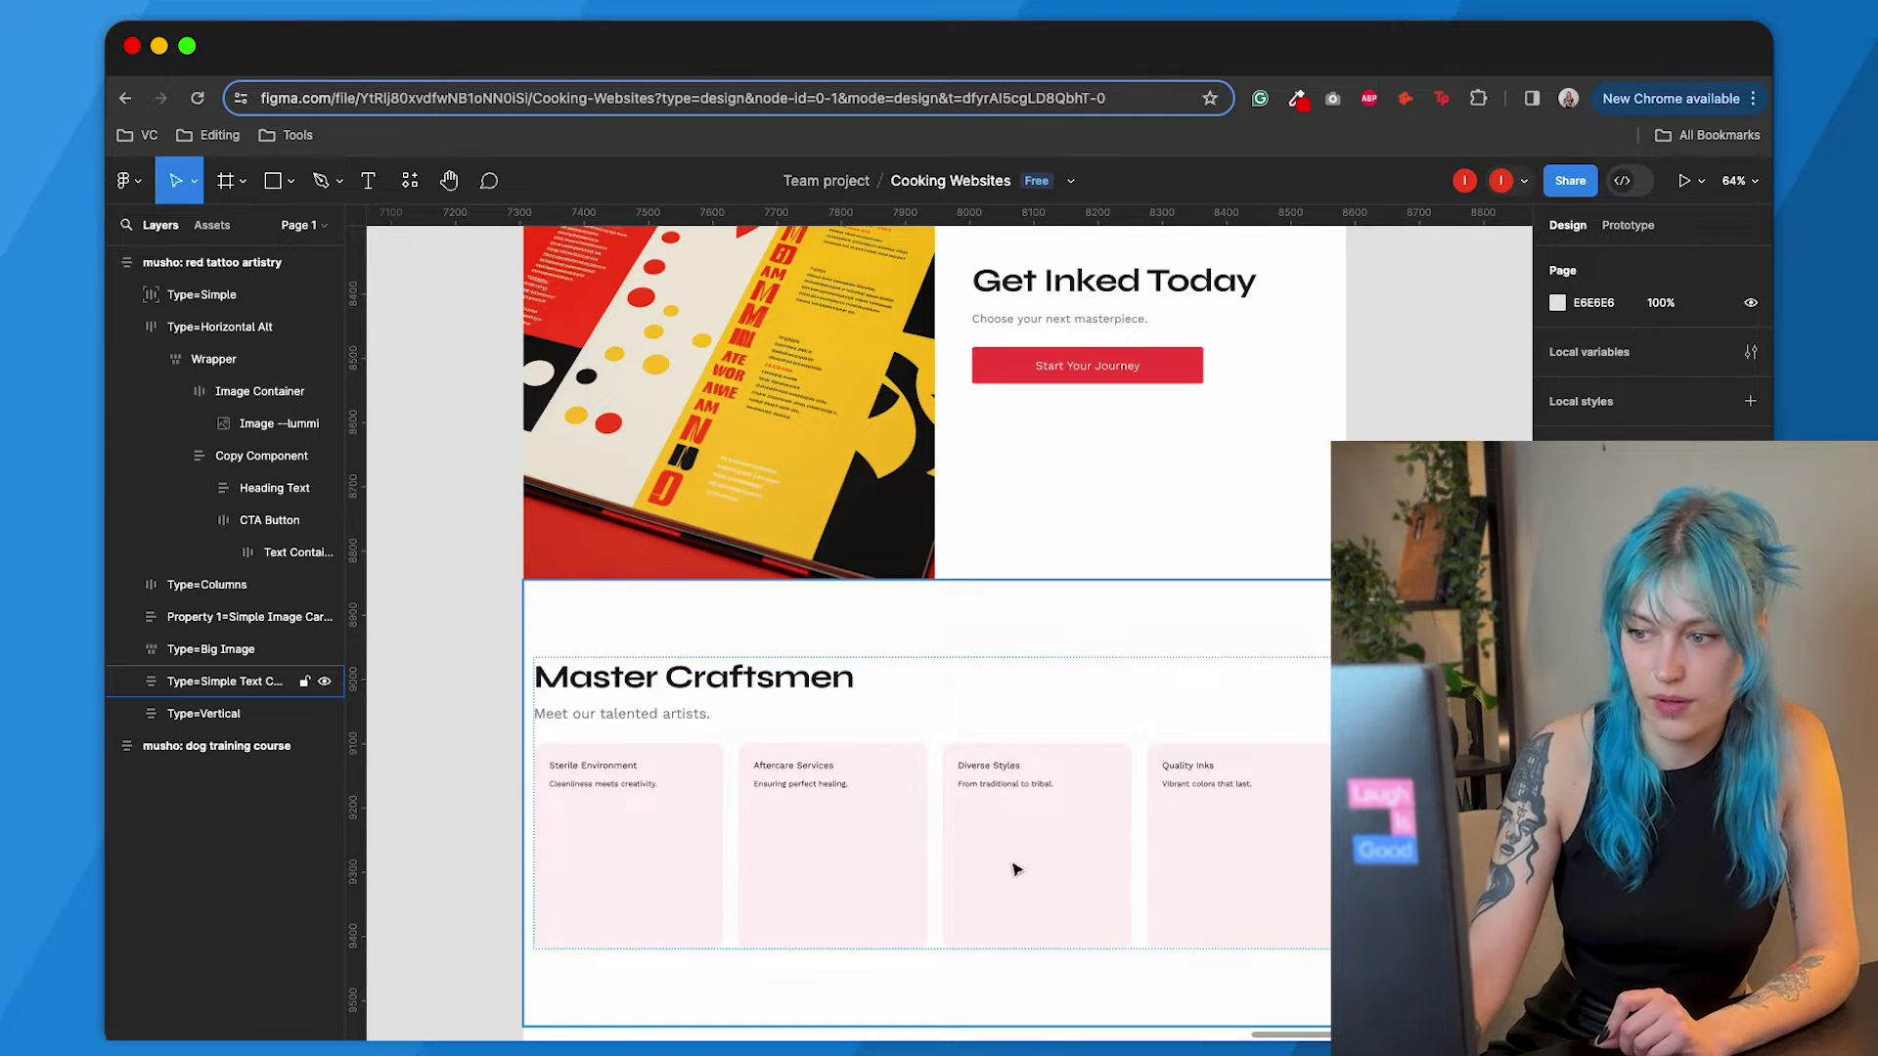
scroll(858, 796, down, 3)
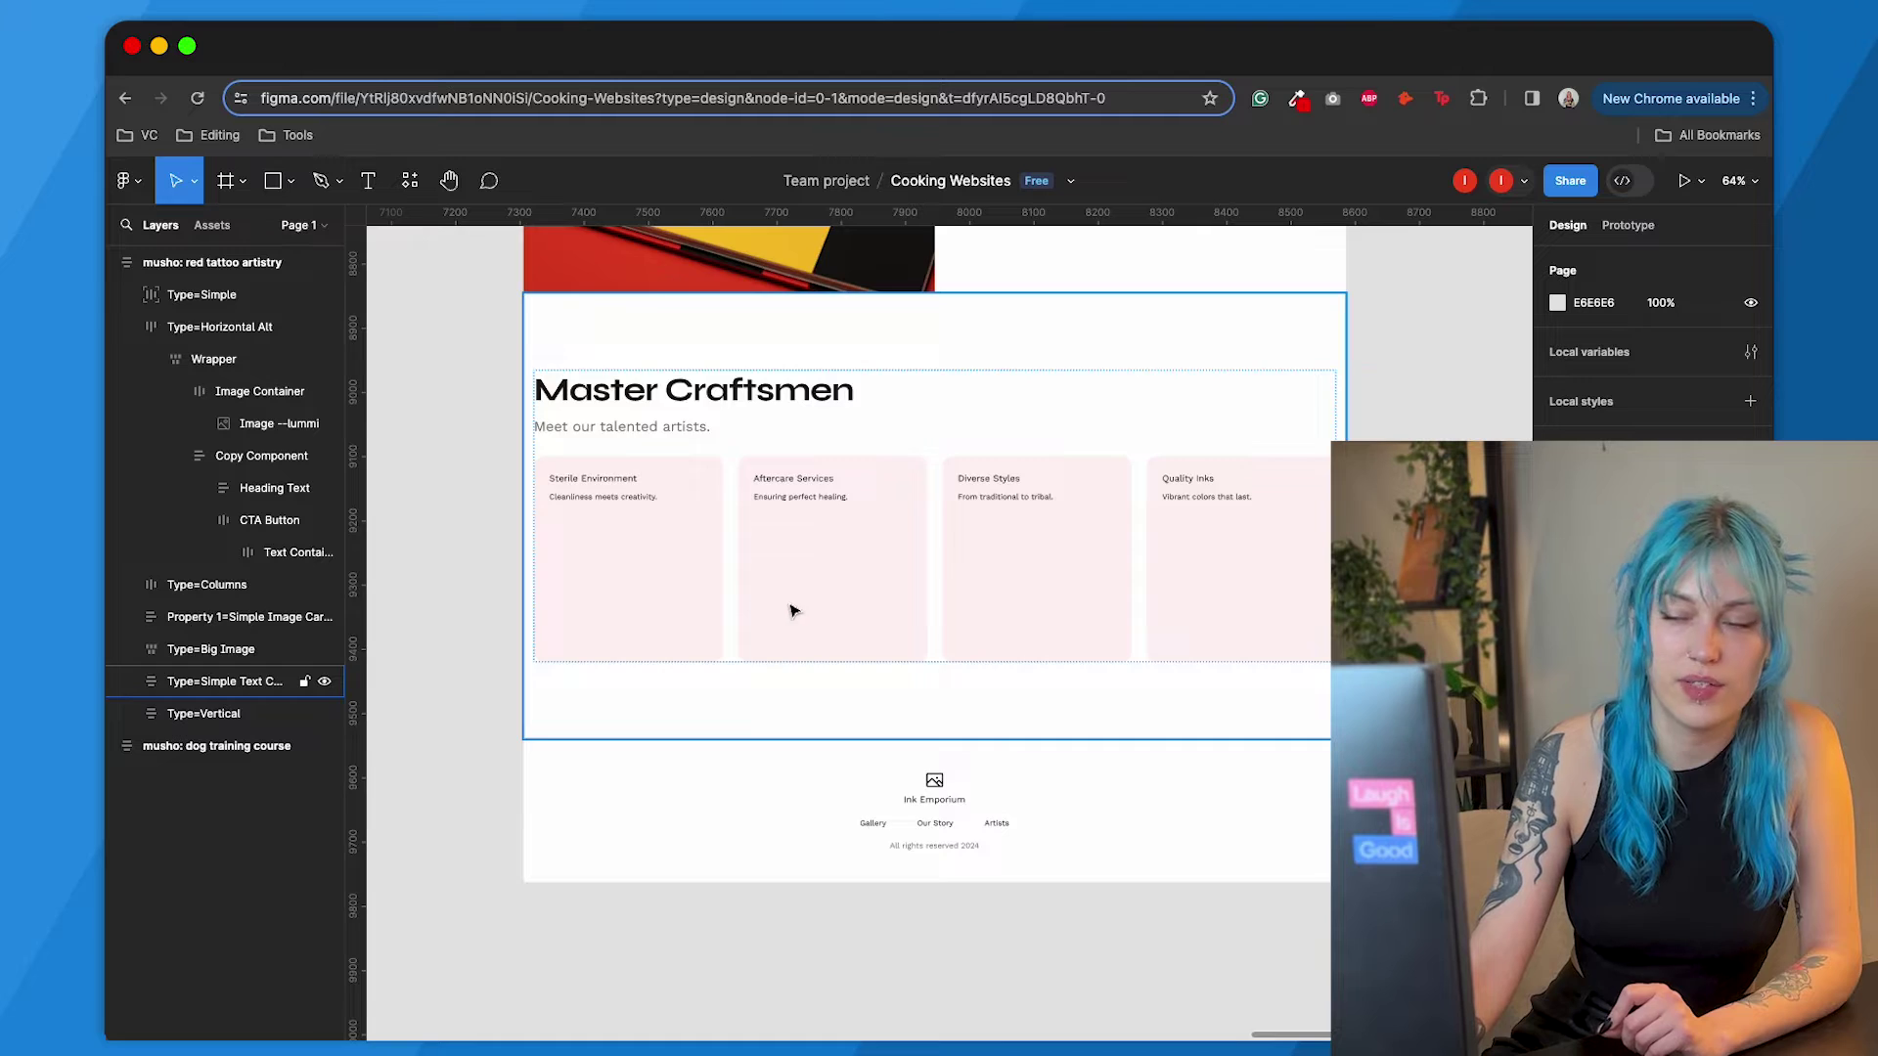
scroll(792, 610, up, 16)
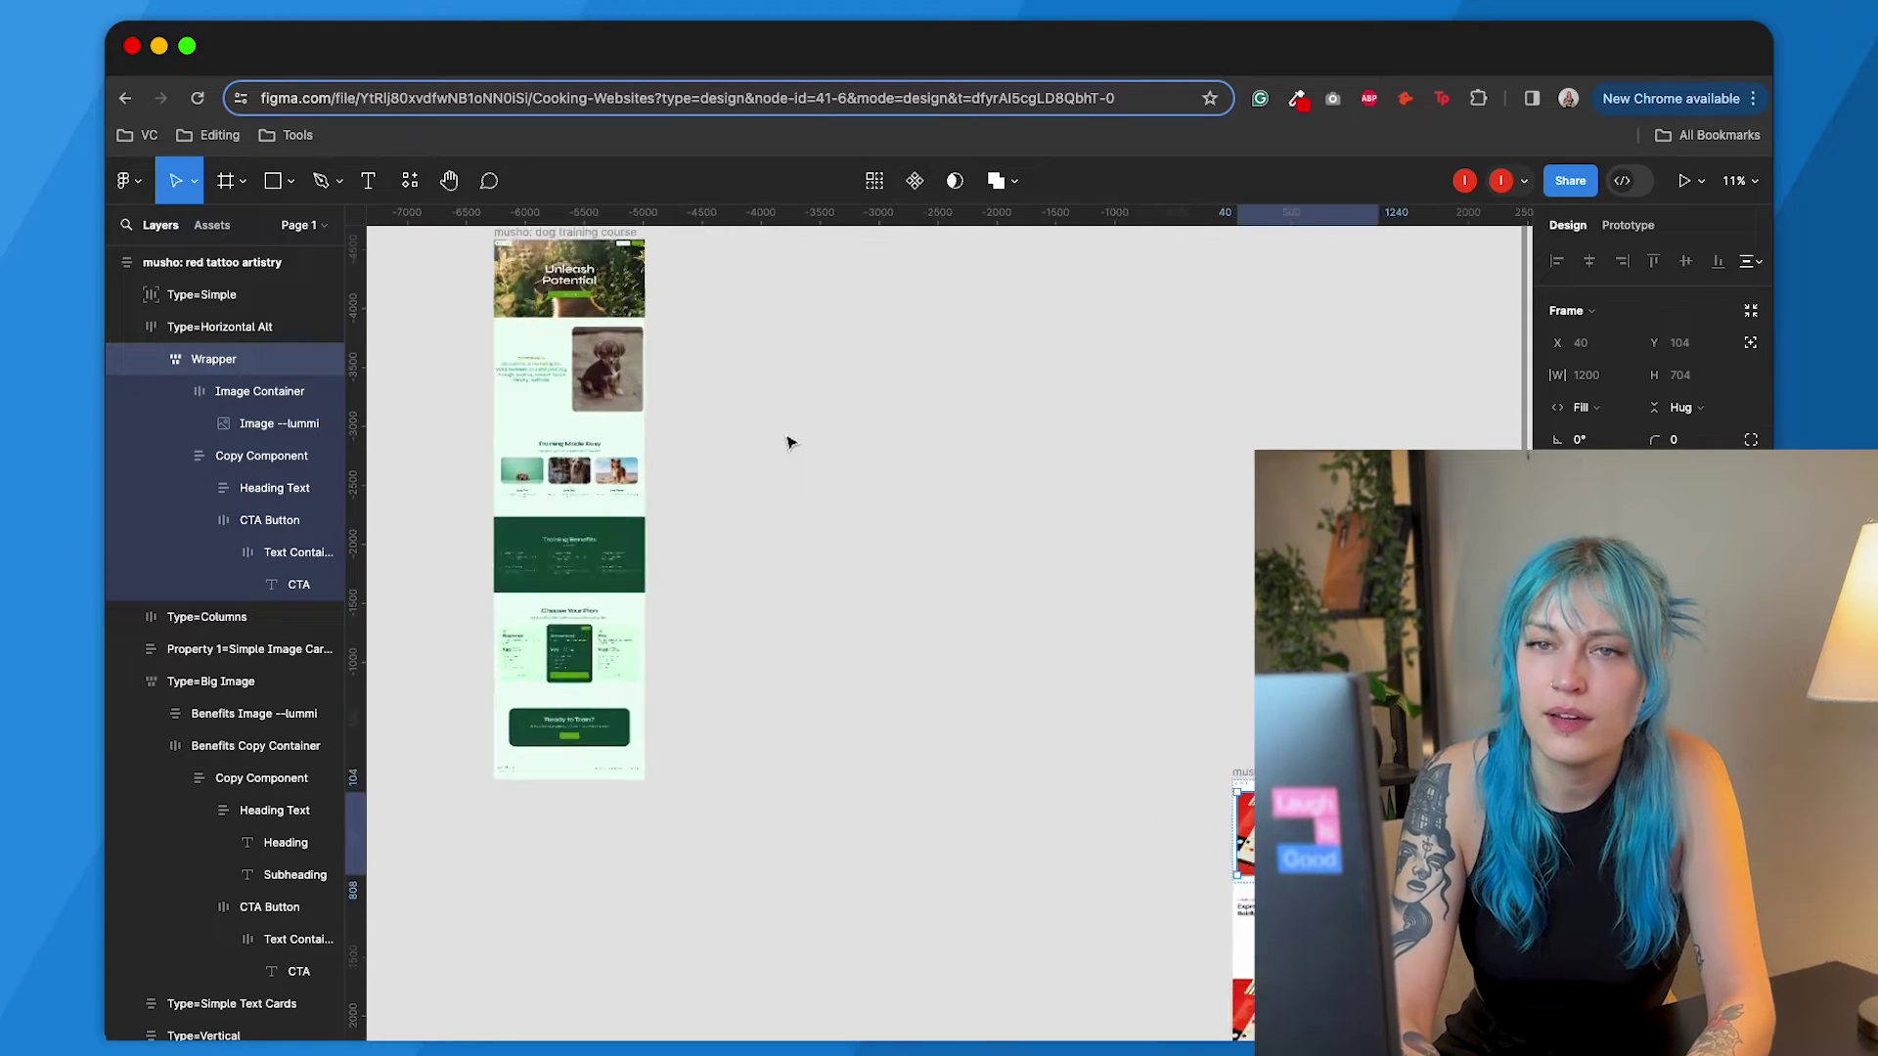
- Review the dog training course landing page from its hero section to the footer, including the training benefits and pricing plans
scroll(789, 442, up, 5)
scroll(788, 442, up, 1)
scroll(788, 442, left, 1)
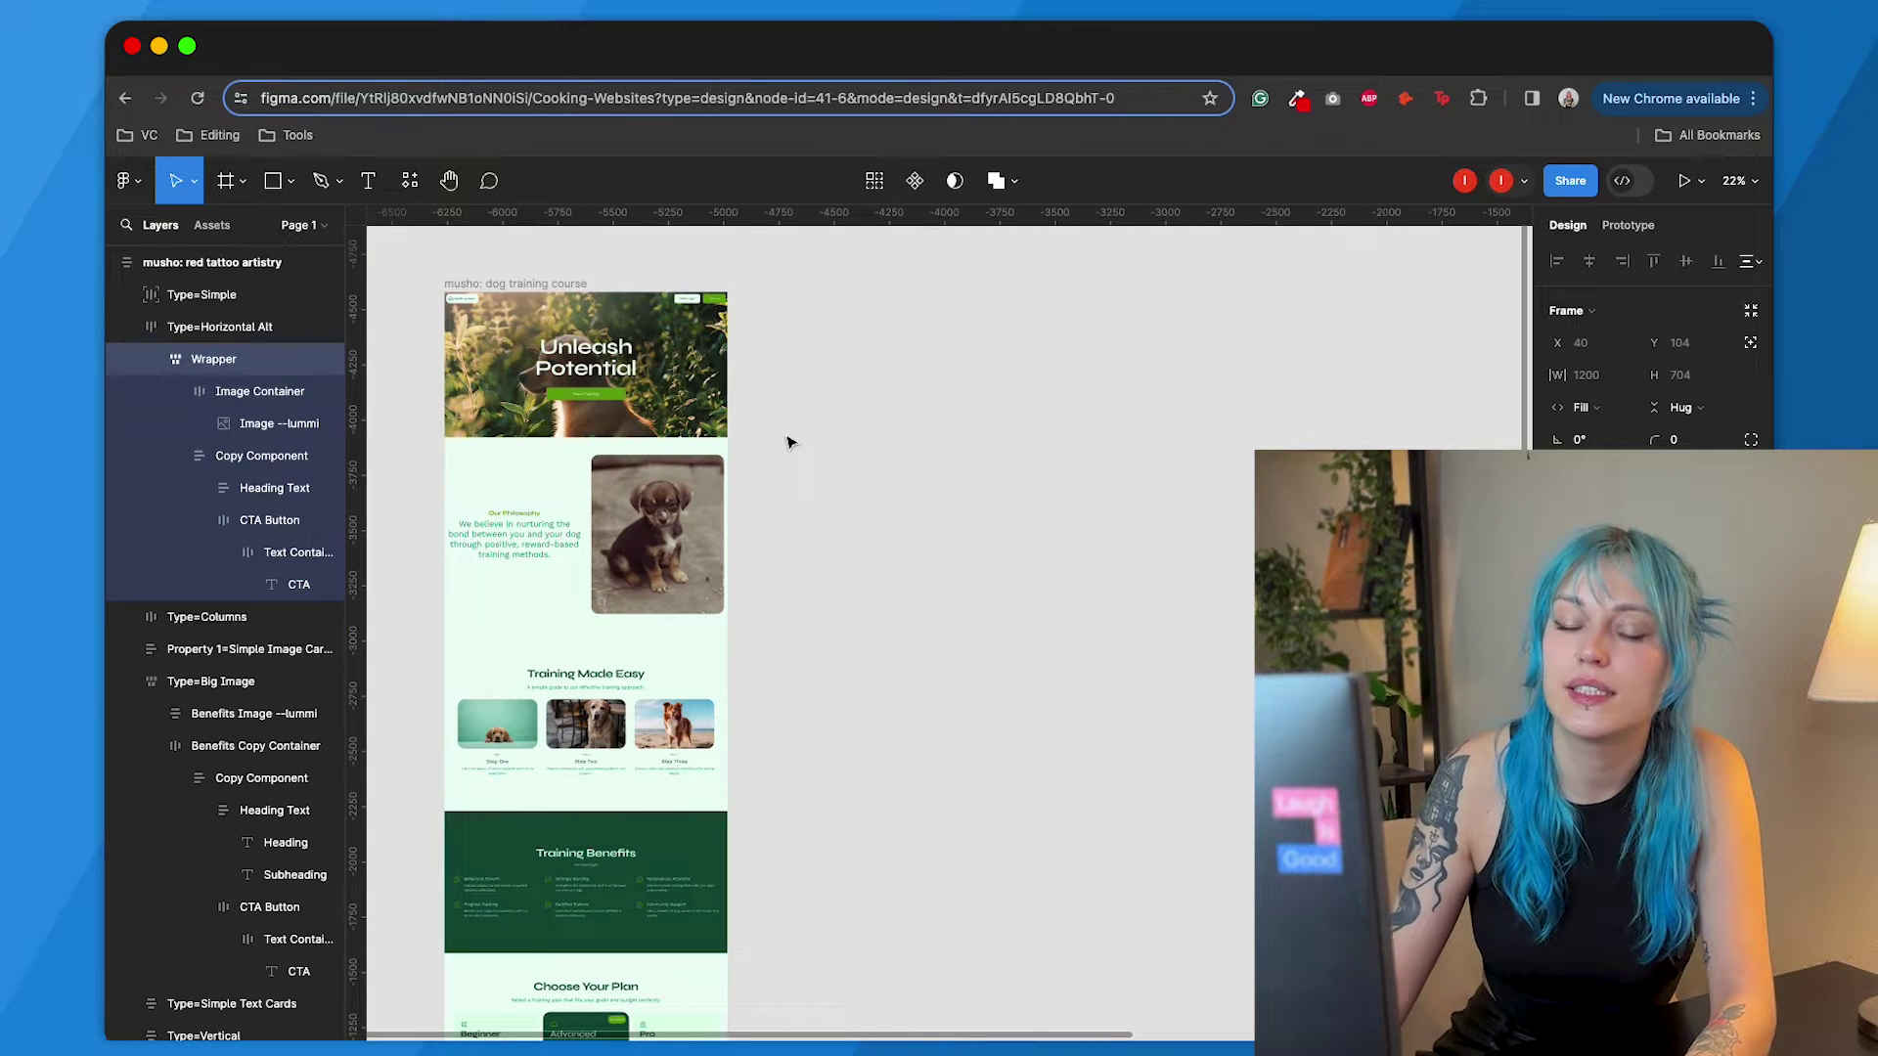
scroll(821, 443, up, 1)
scroll(822, 444, left, 1)
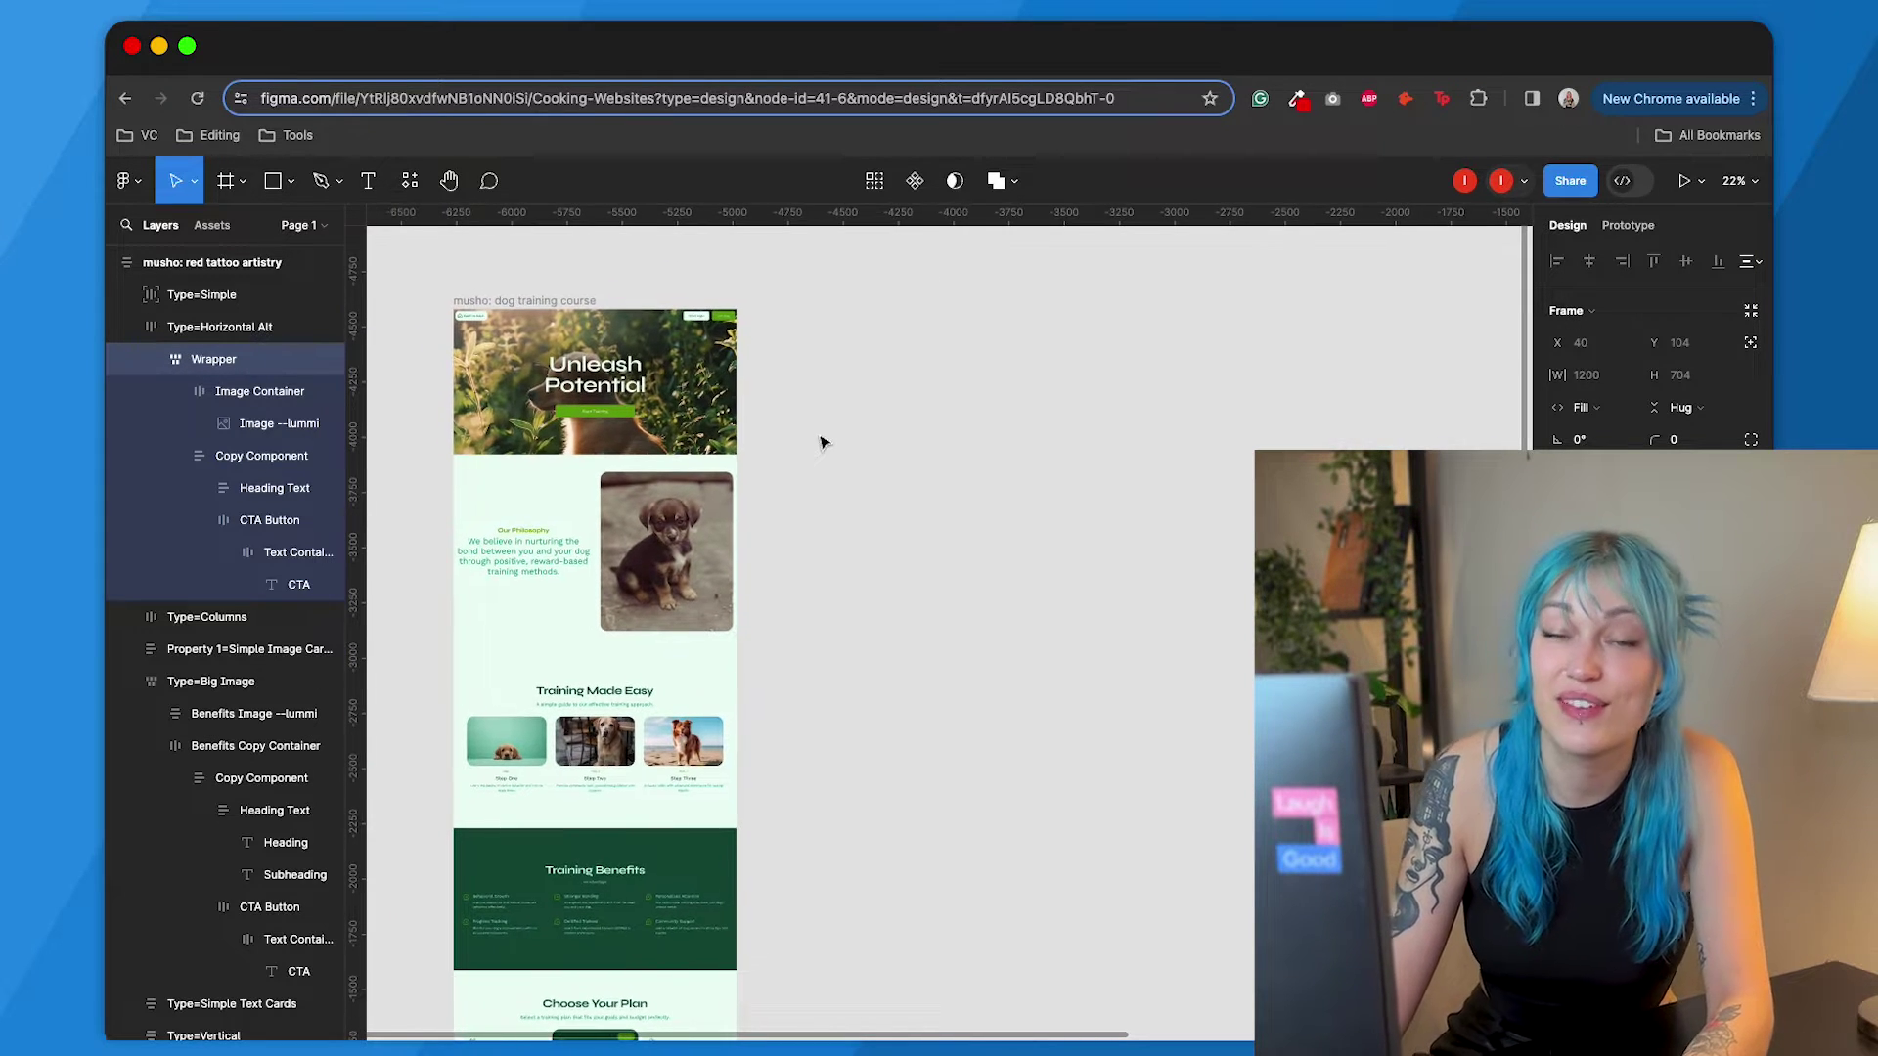
scroll(821, 443, up, 3)
scroll(821, 443, left, 3)
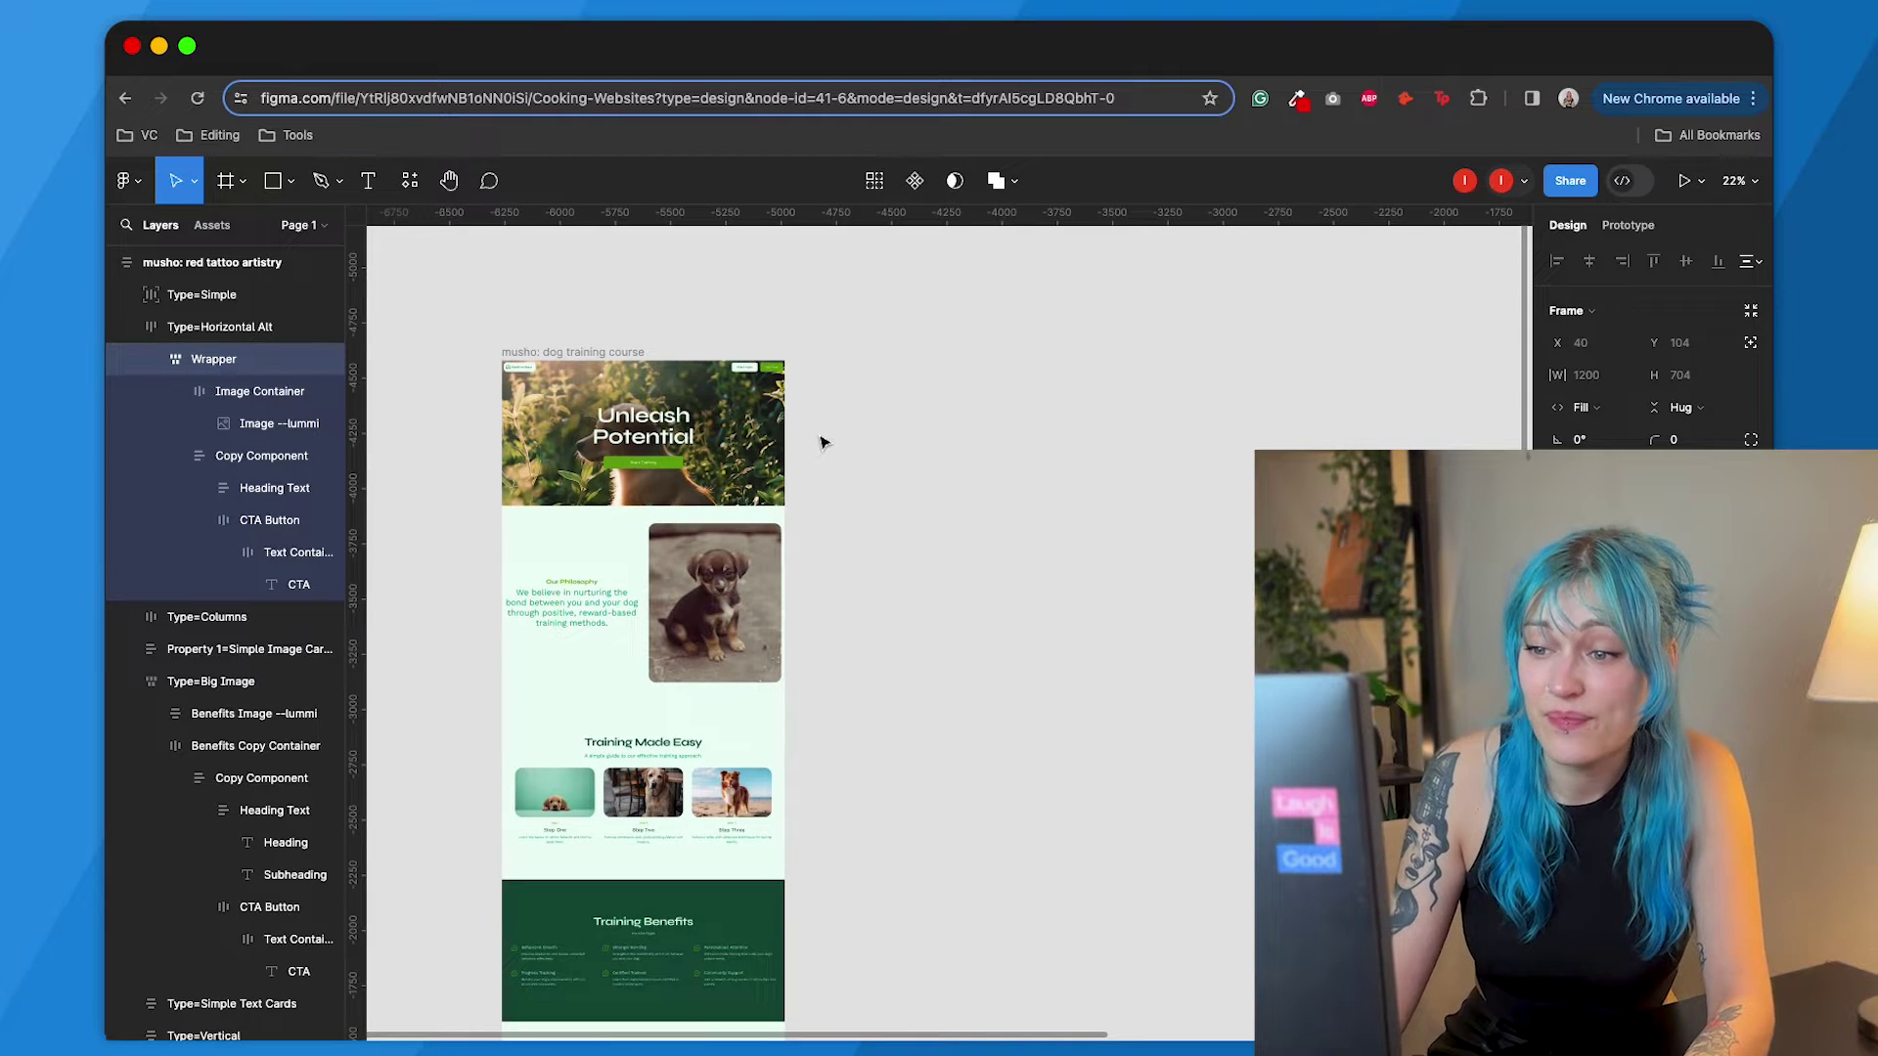
scroll(822, 443, up, 5)
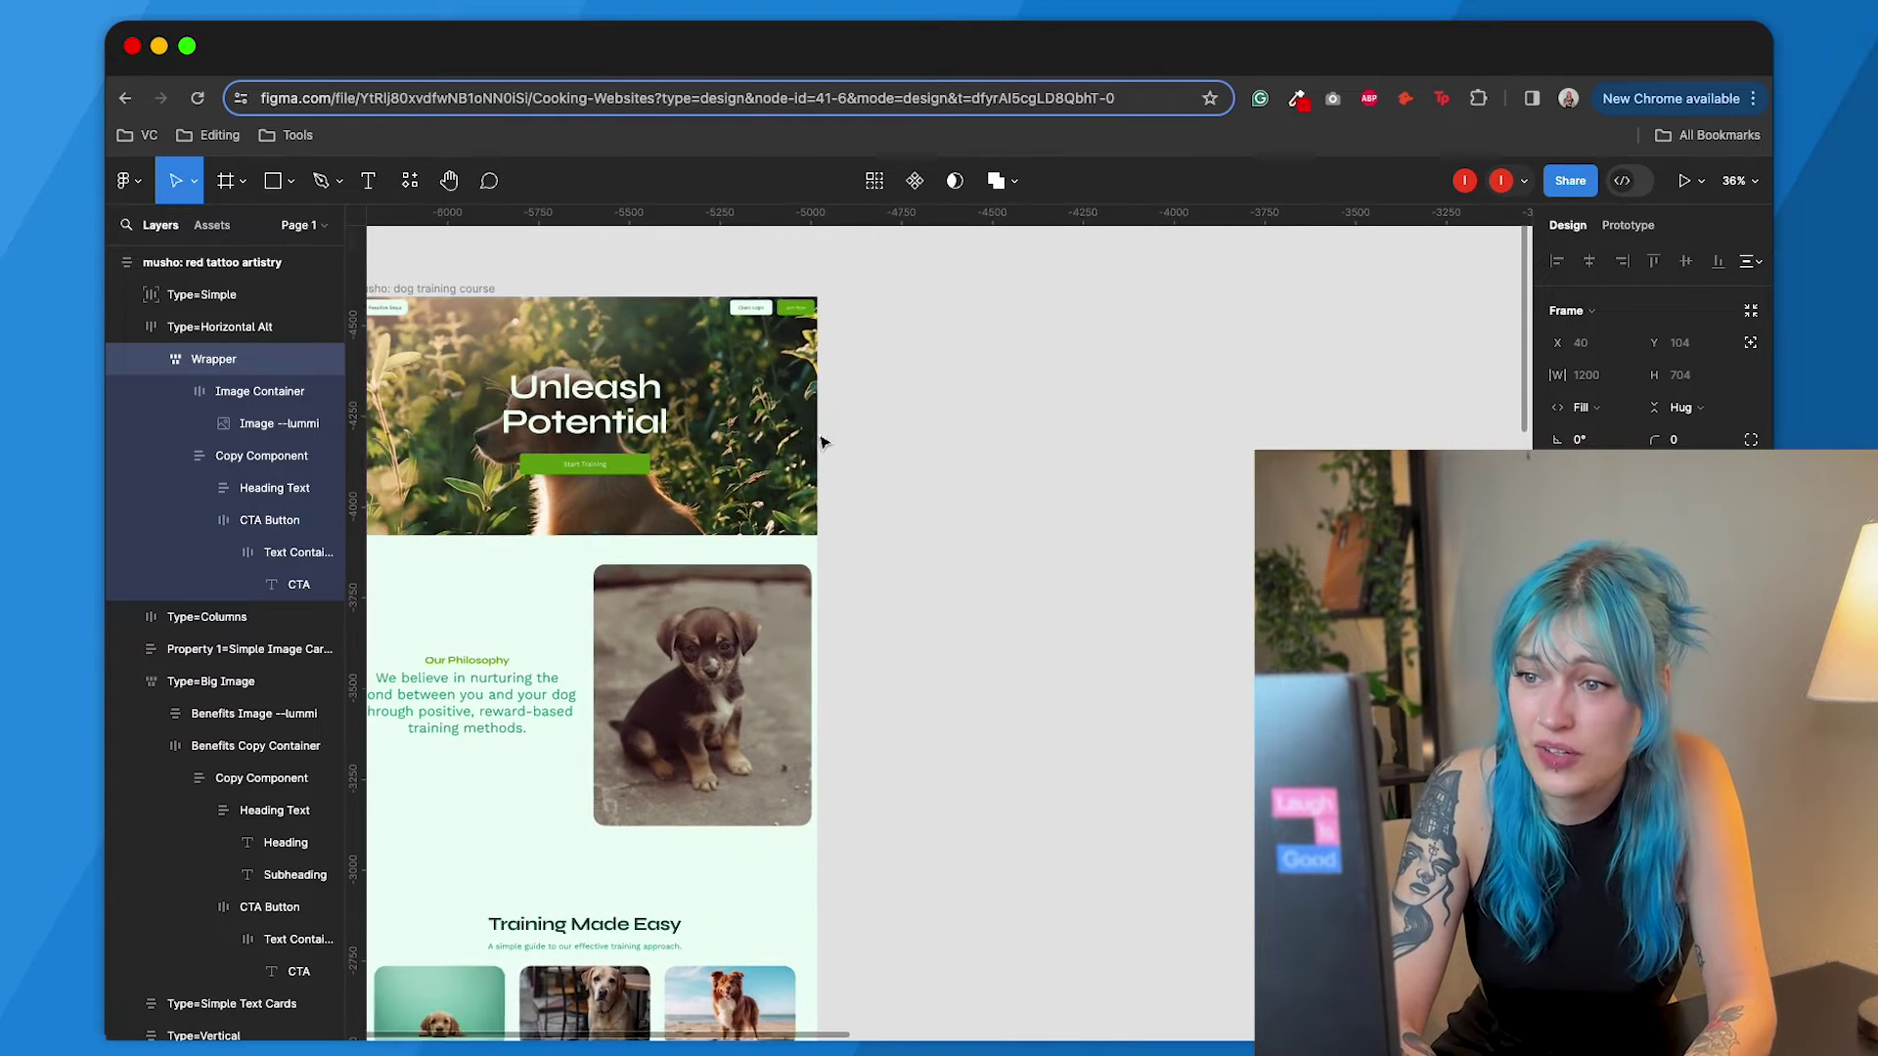
scroll(822, 443, down, 8)
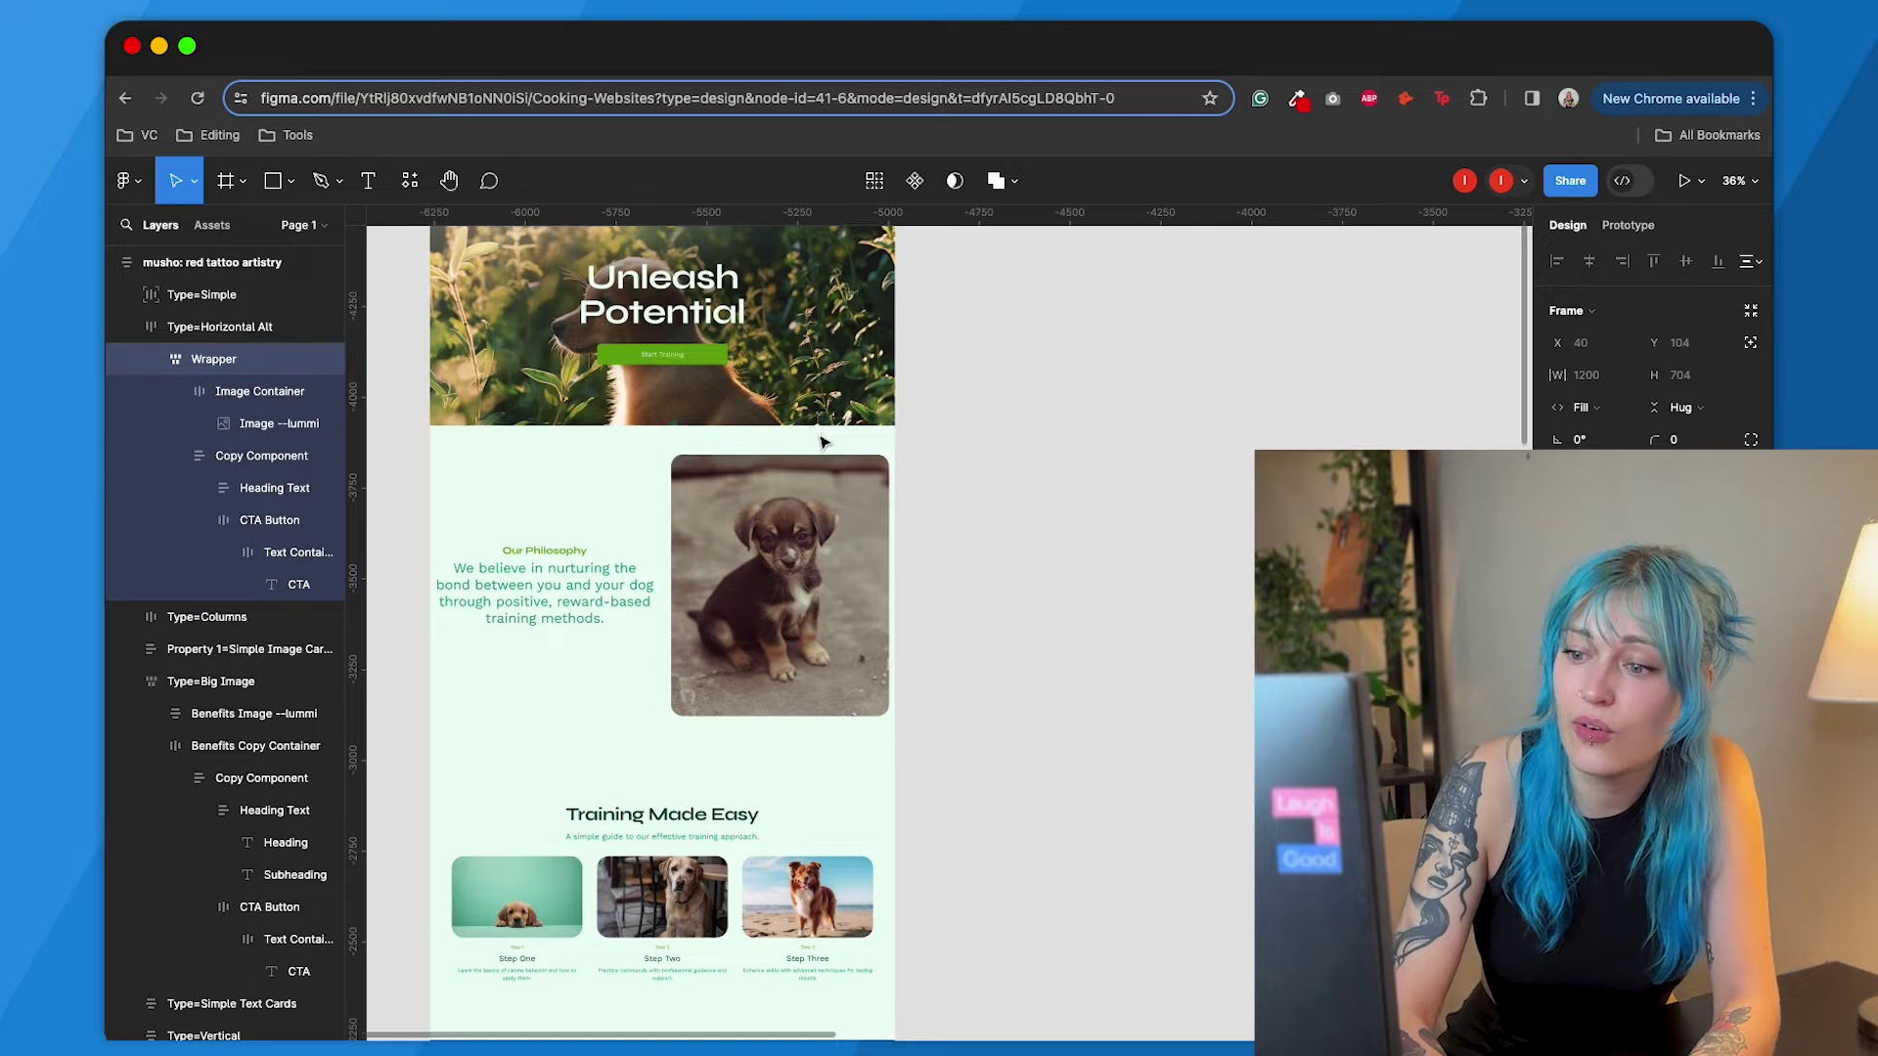
scroll(822, 443, down, 8)
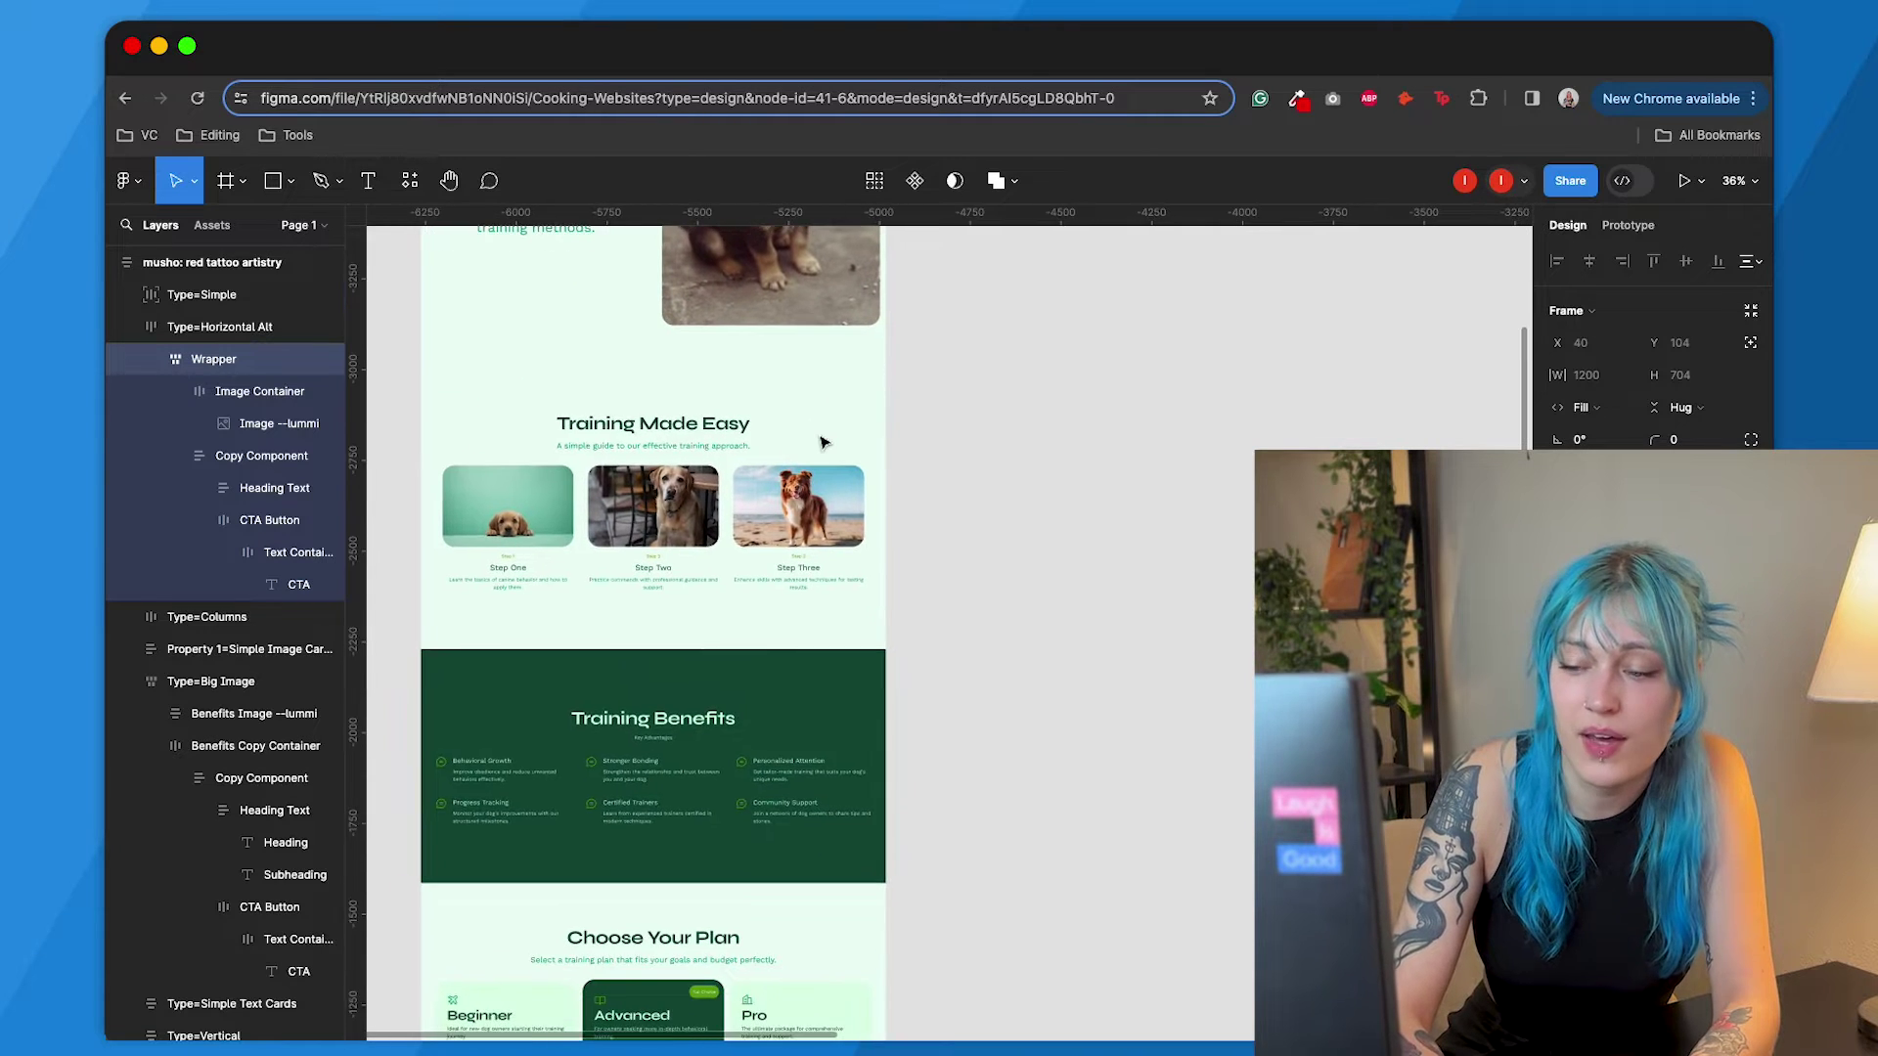
scroll(821, 443, down, 6)
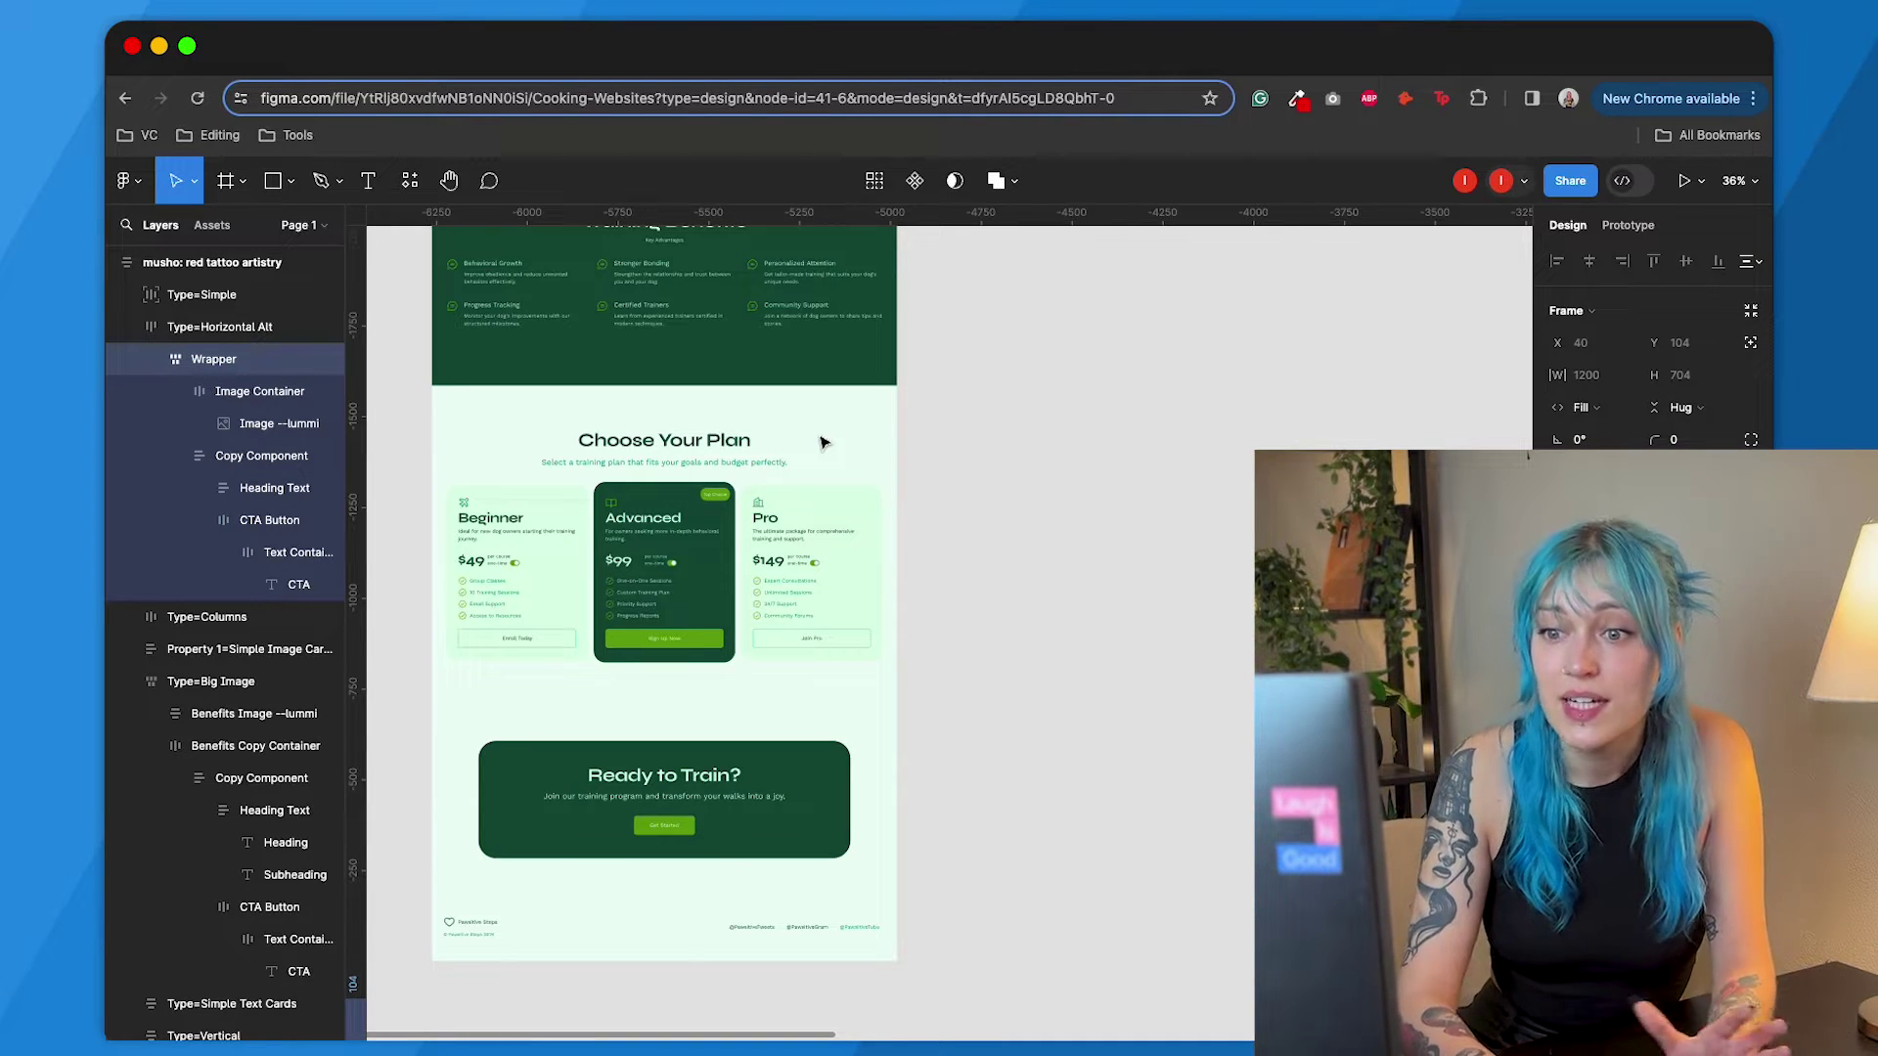
scroll(821, 443, up, 13)
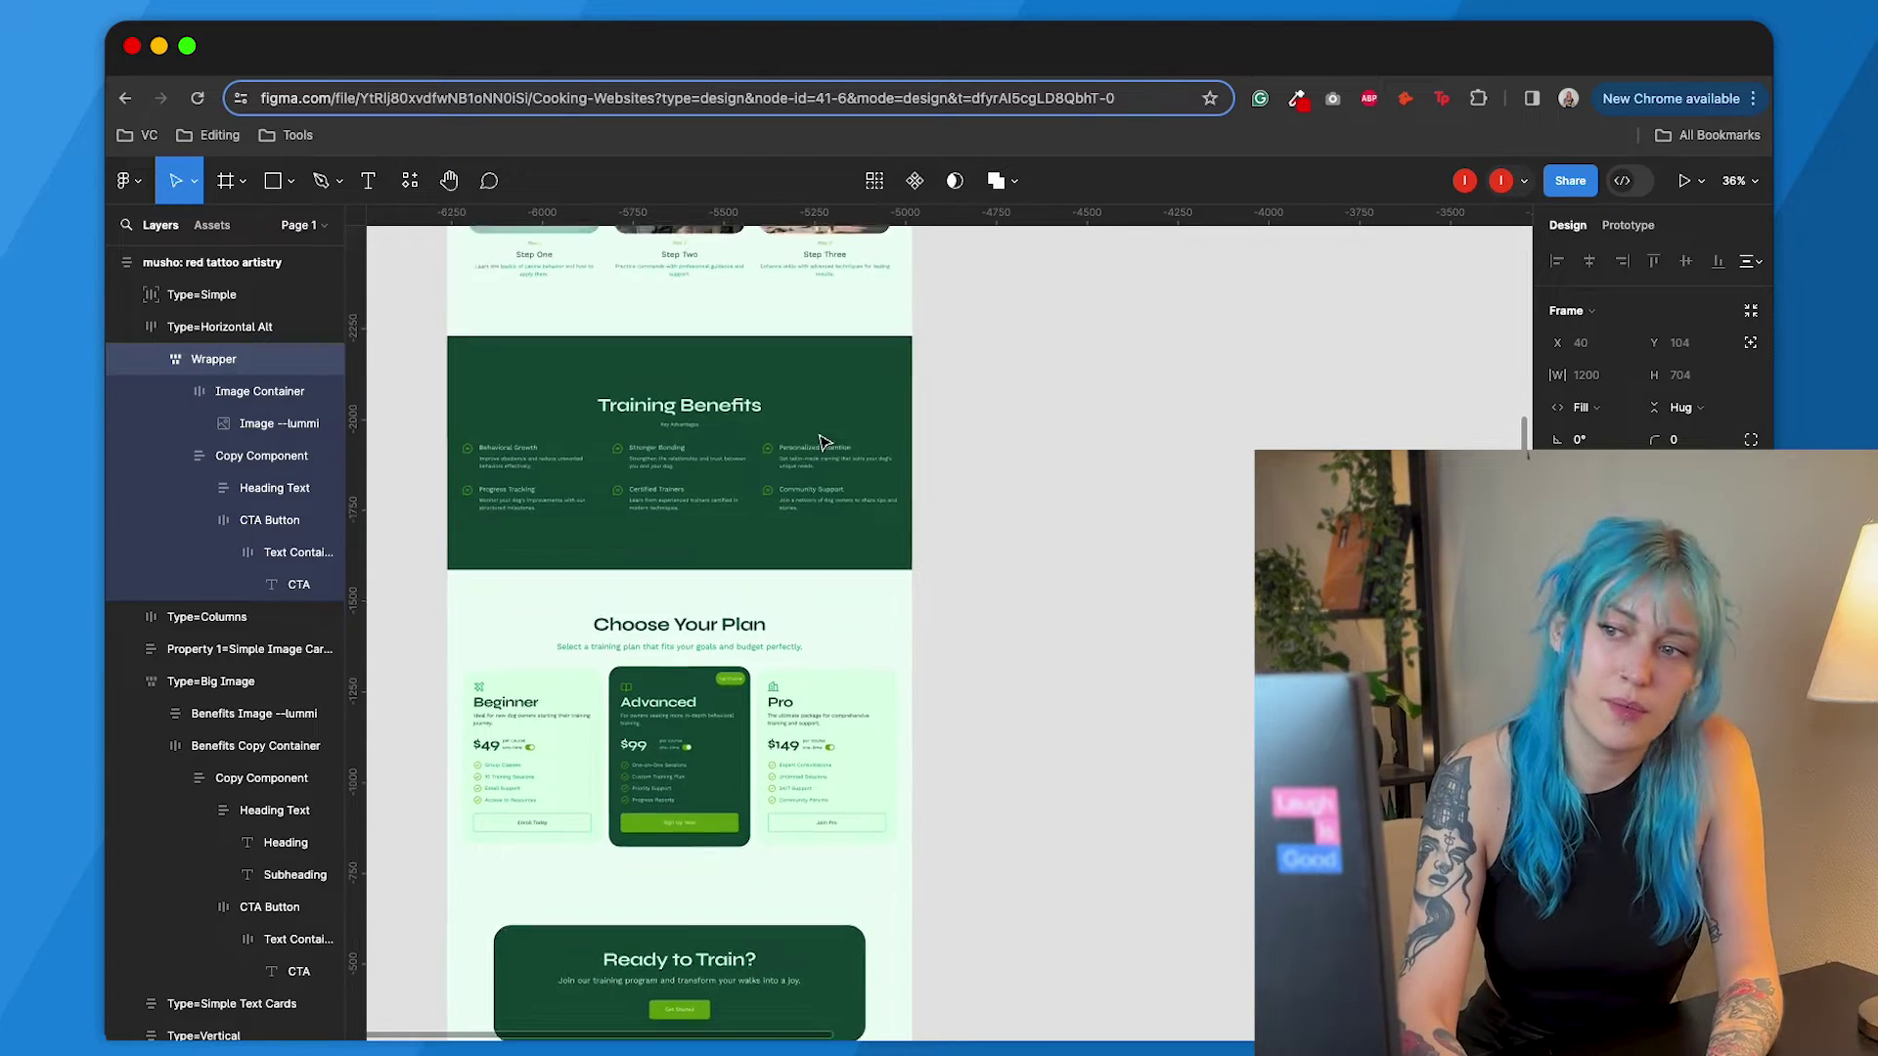
scroll(821, 443, up, 10)
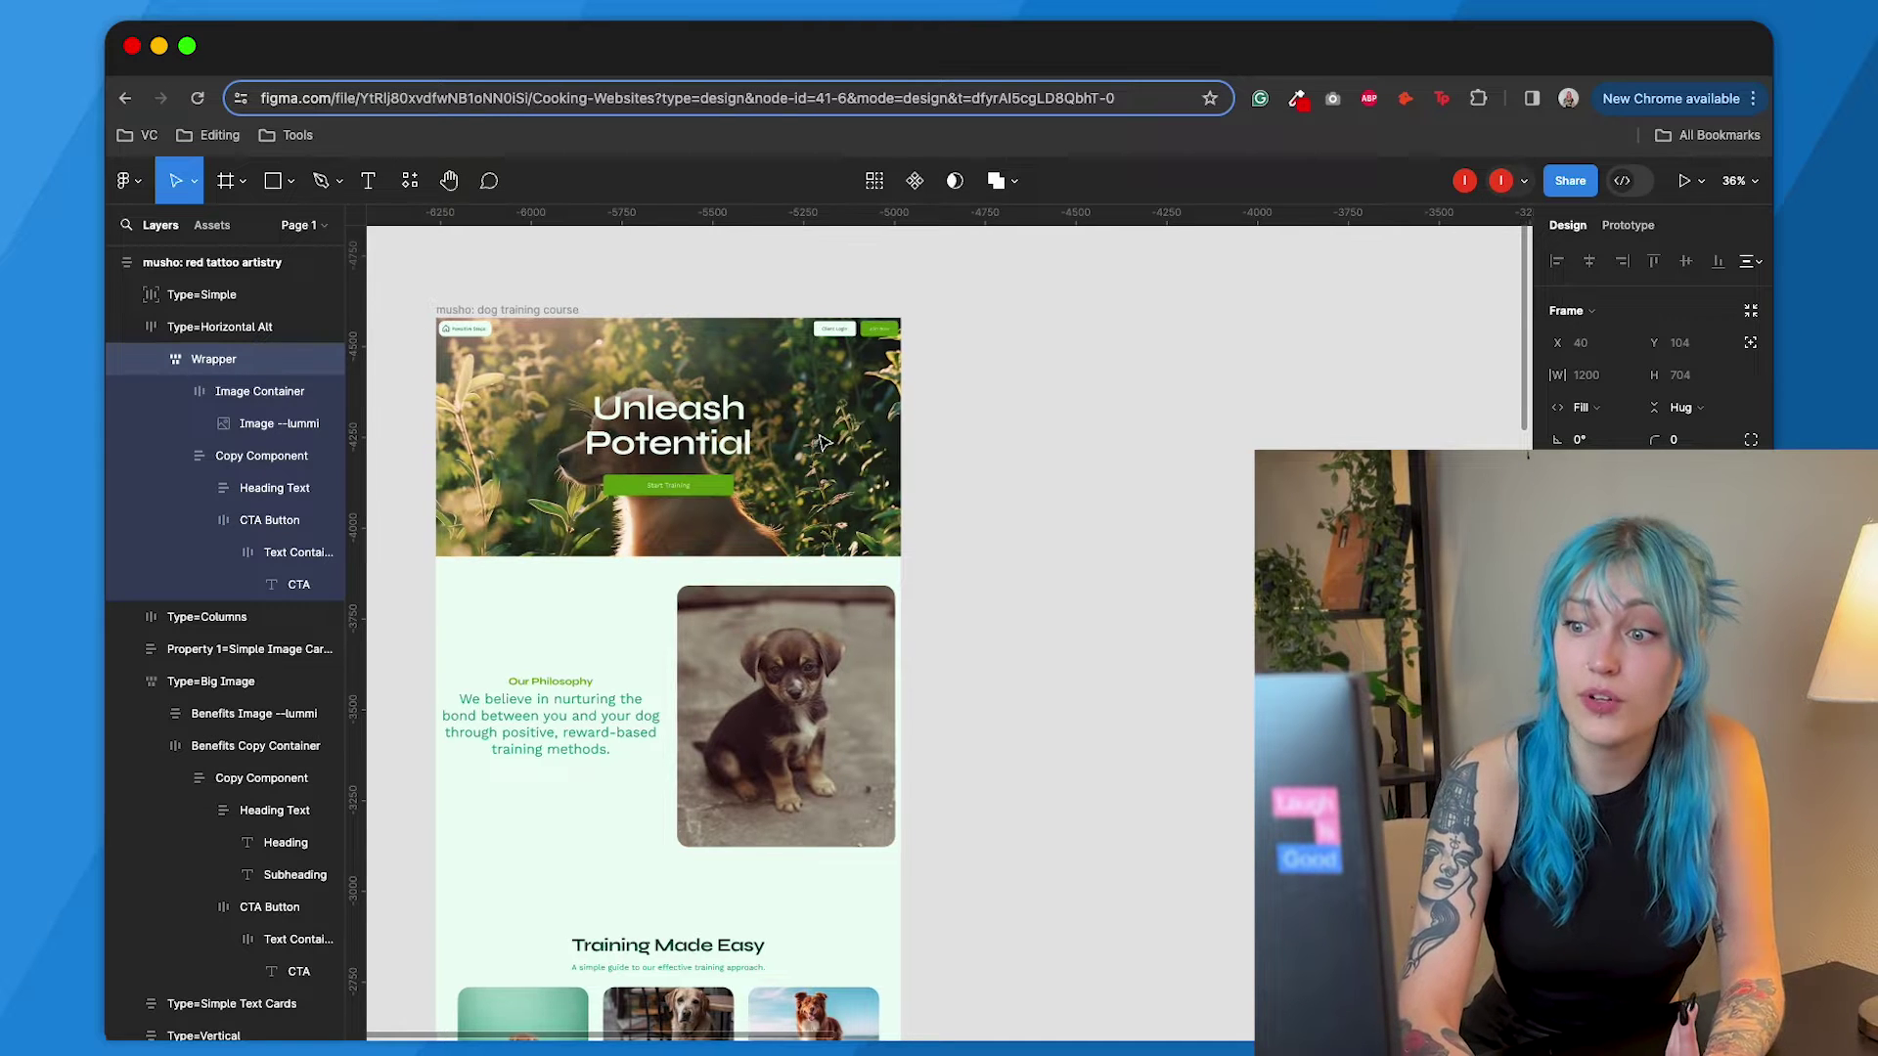
scroll(822, 443, left, 2)
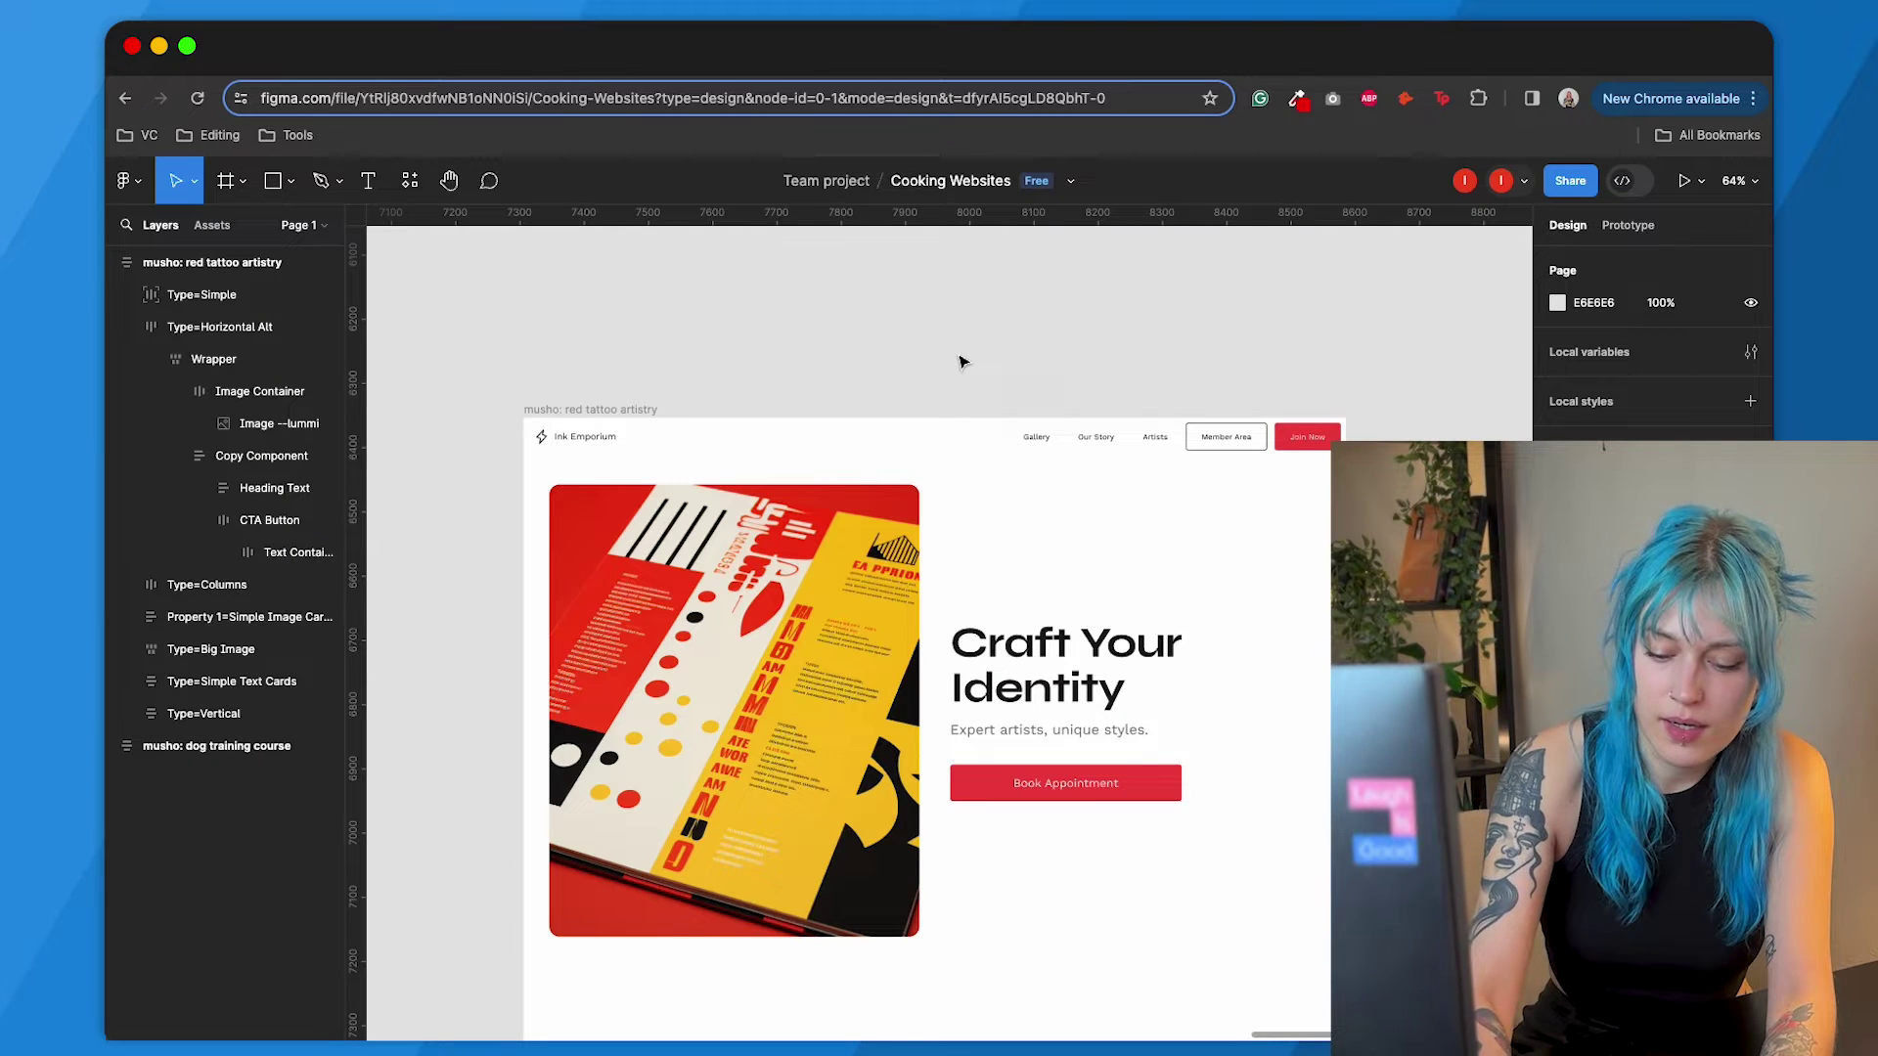
- Launch the Contrast plugin and move its window aside to uncover the tattoo page's sections
key(super+slash)
text(contr)
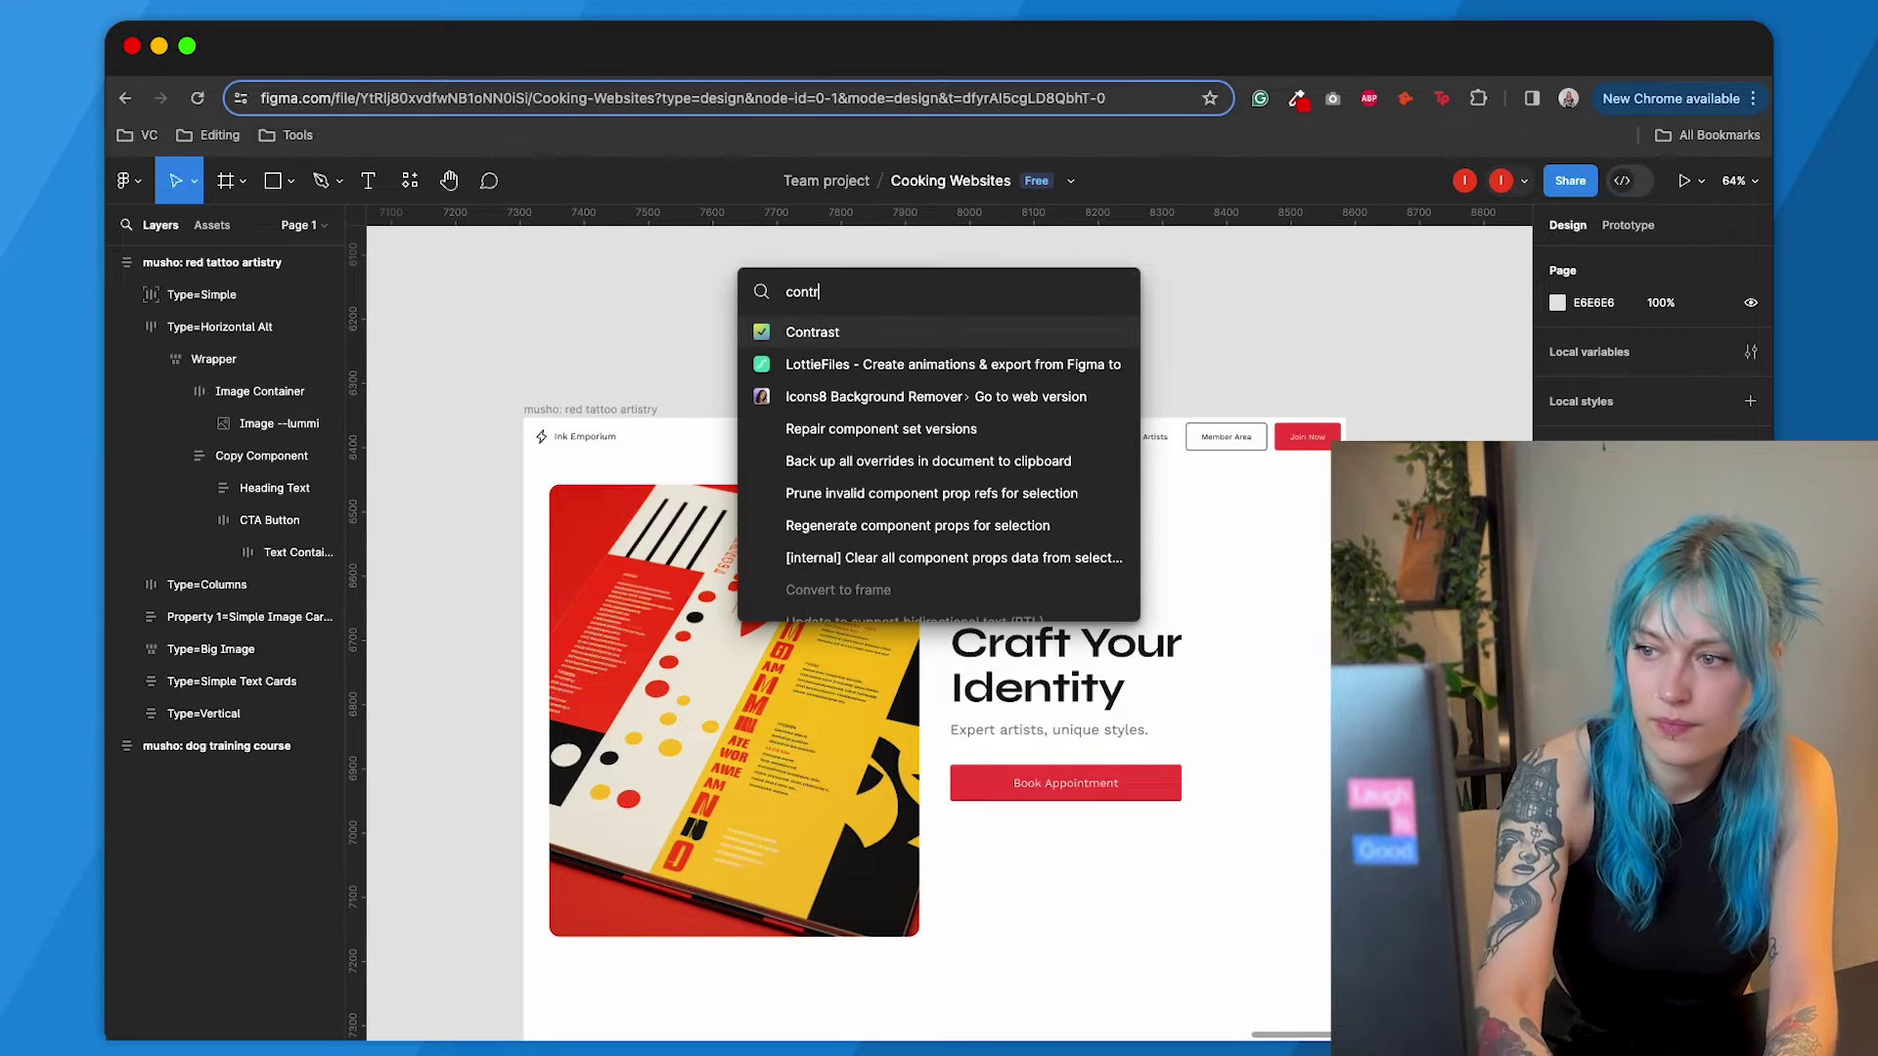
click(849, 333)
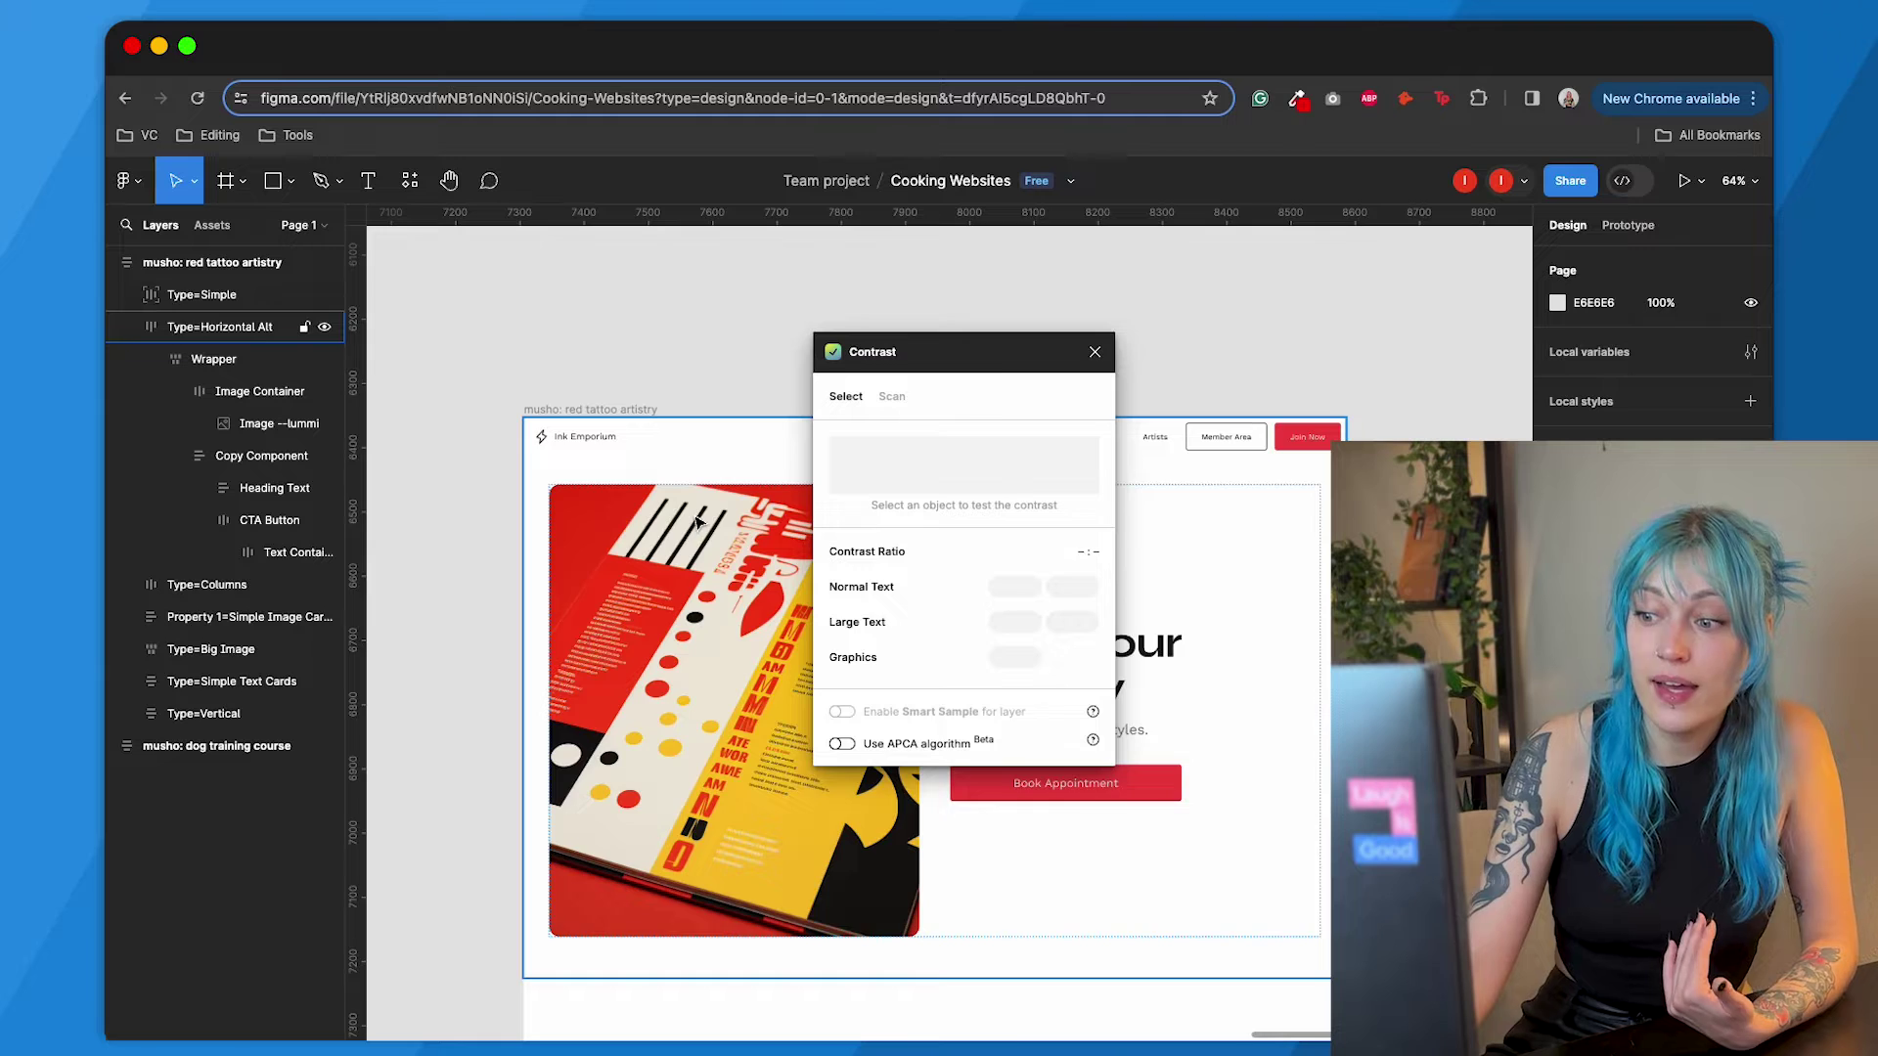
scroll(696, 513, down, 5)
drag(986, 352, 1383, 339)
scroll(920, 640, down, 12)
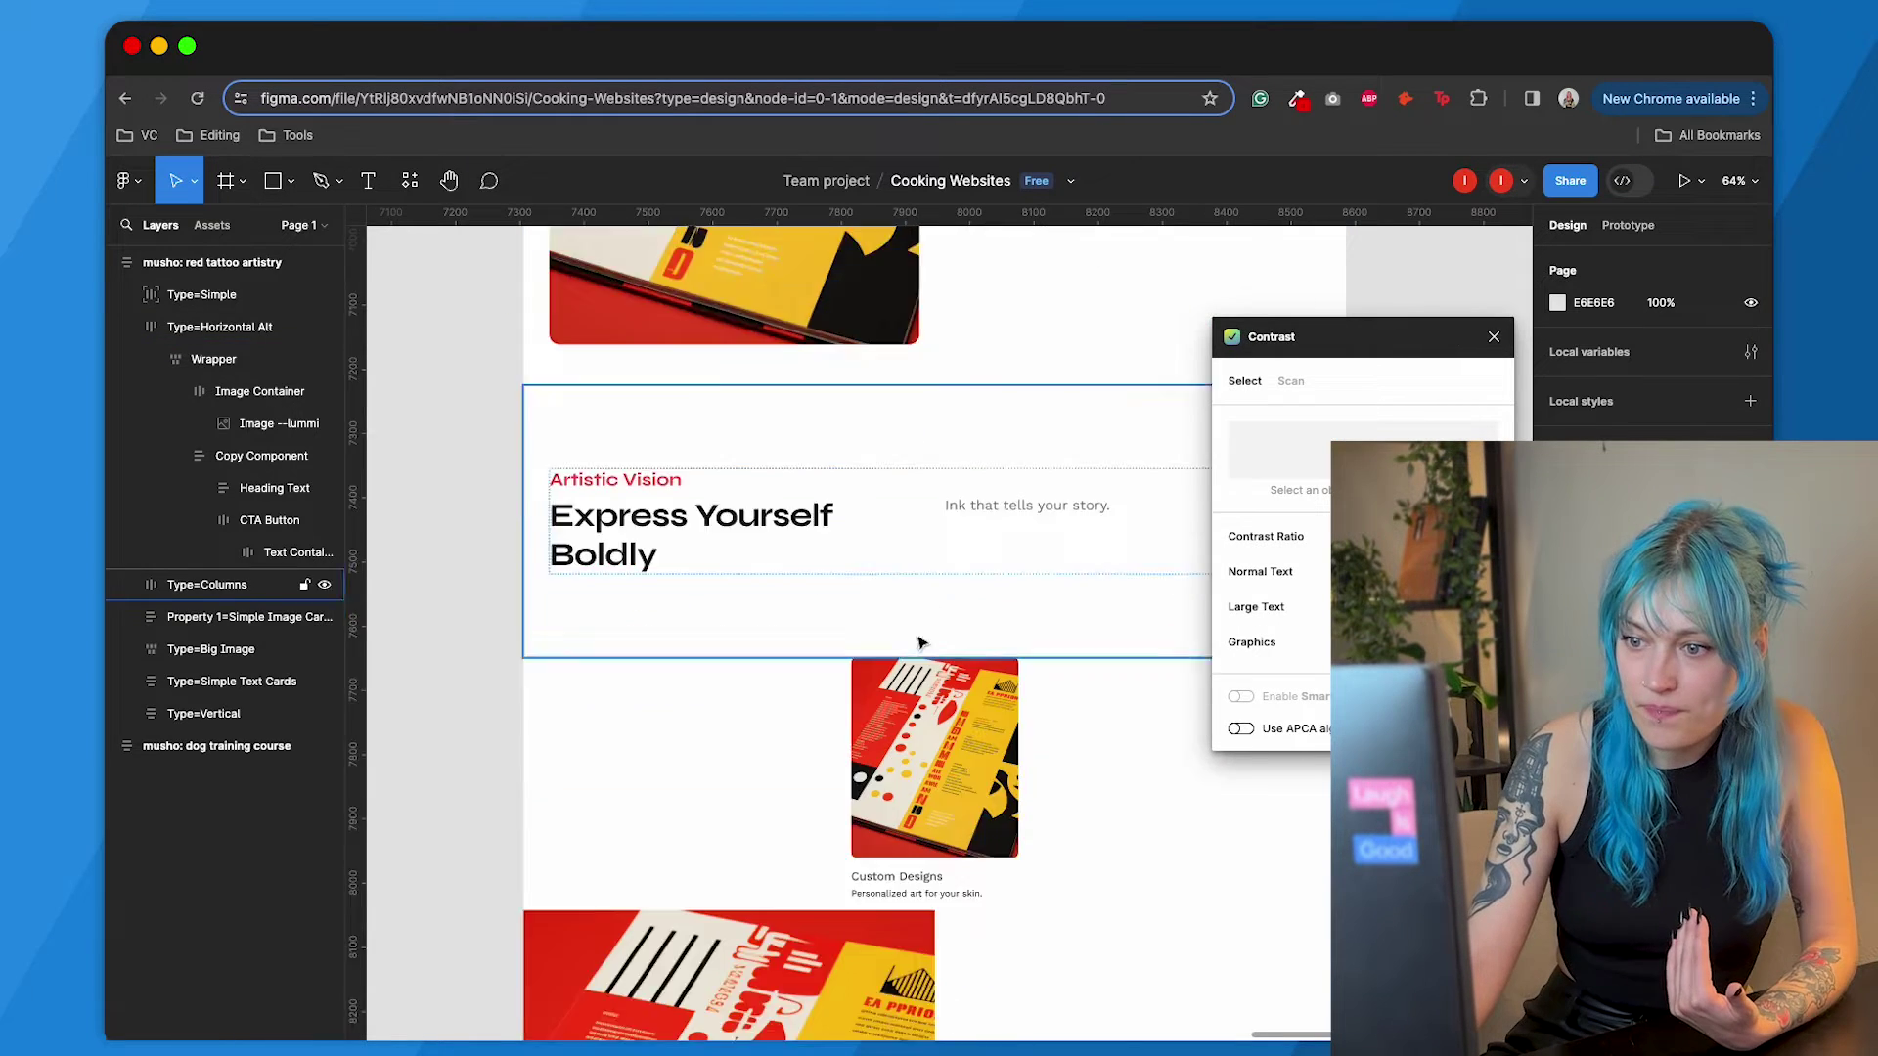
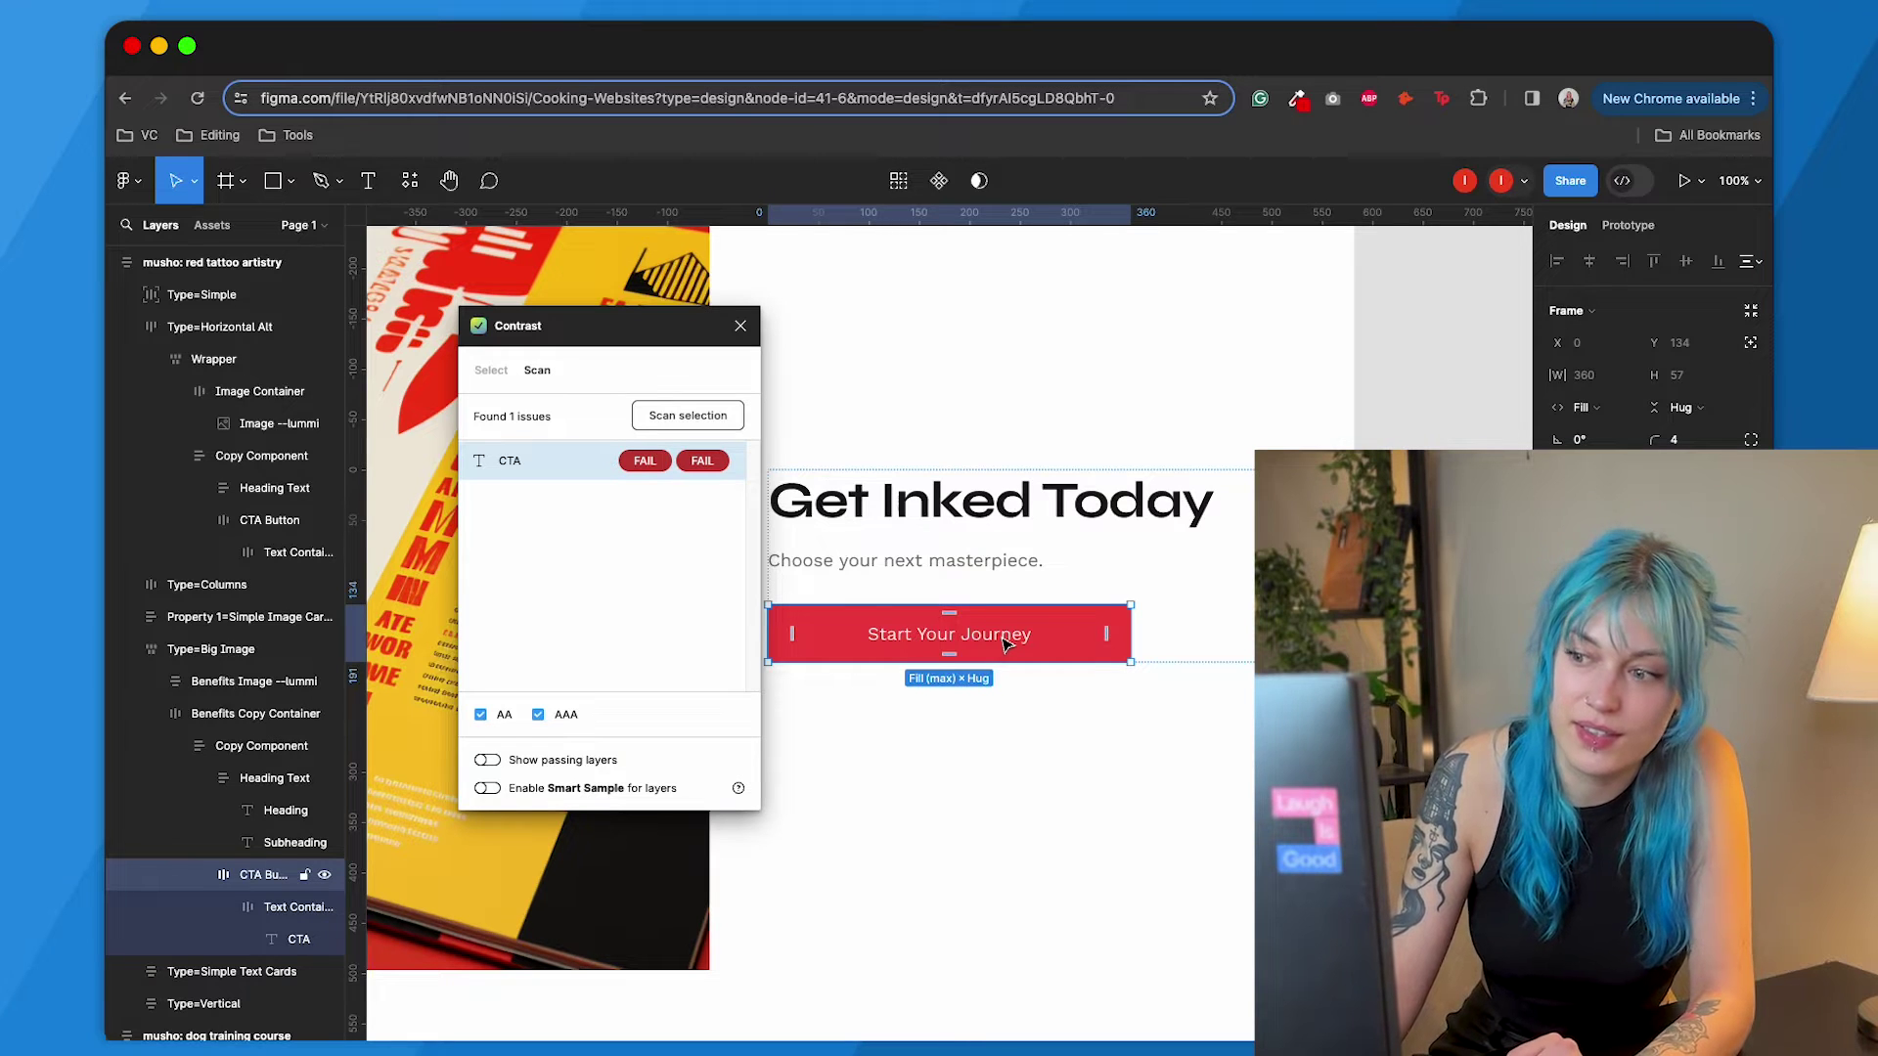
- Close the Contrast plugin and darken the fill of the "Start Your Journey" button to C70000
click(735, 322)
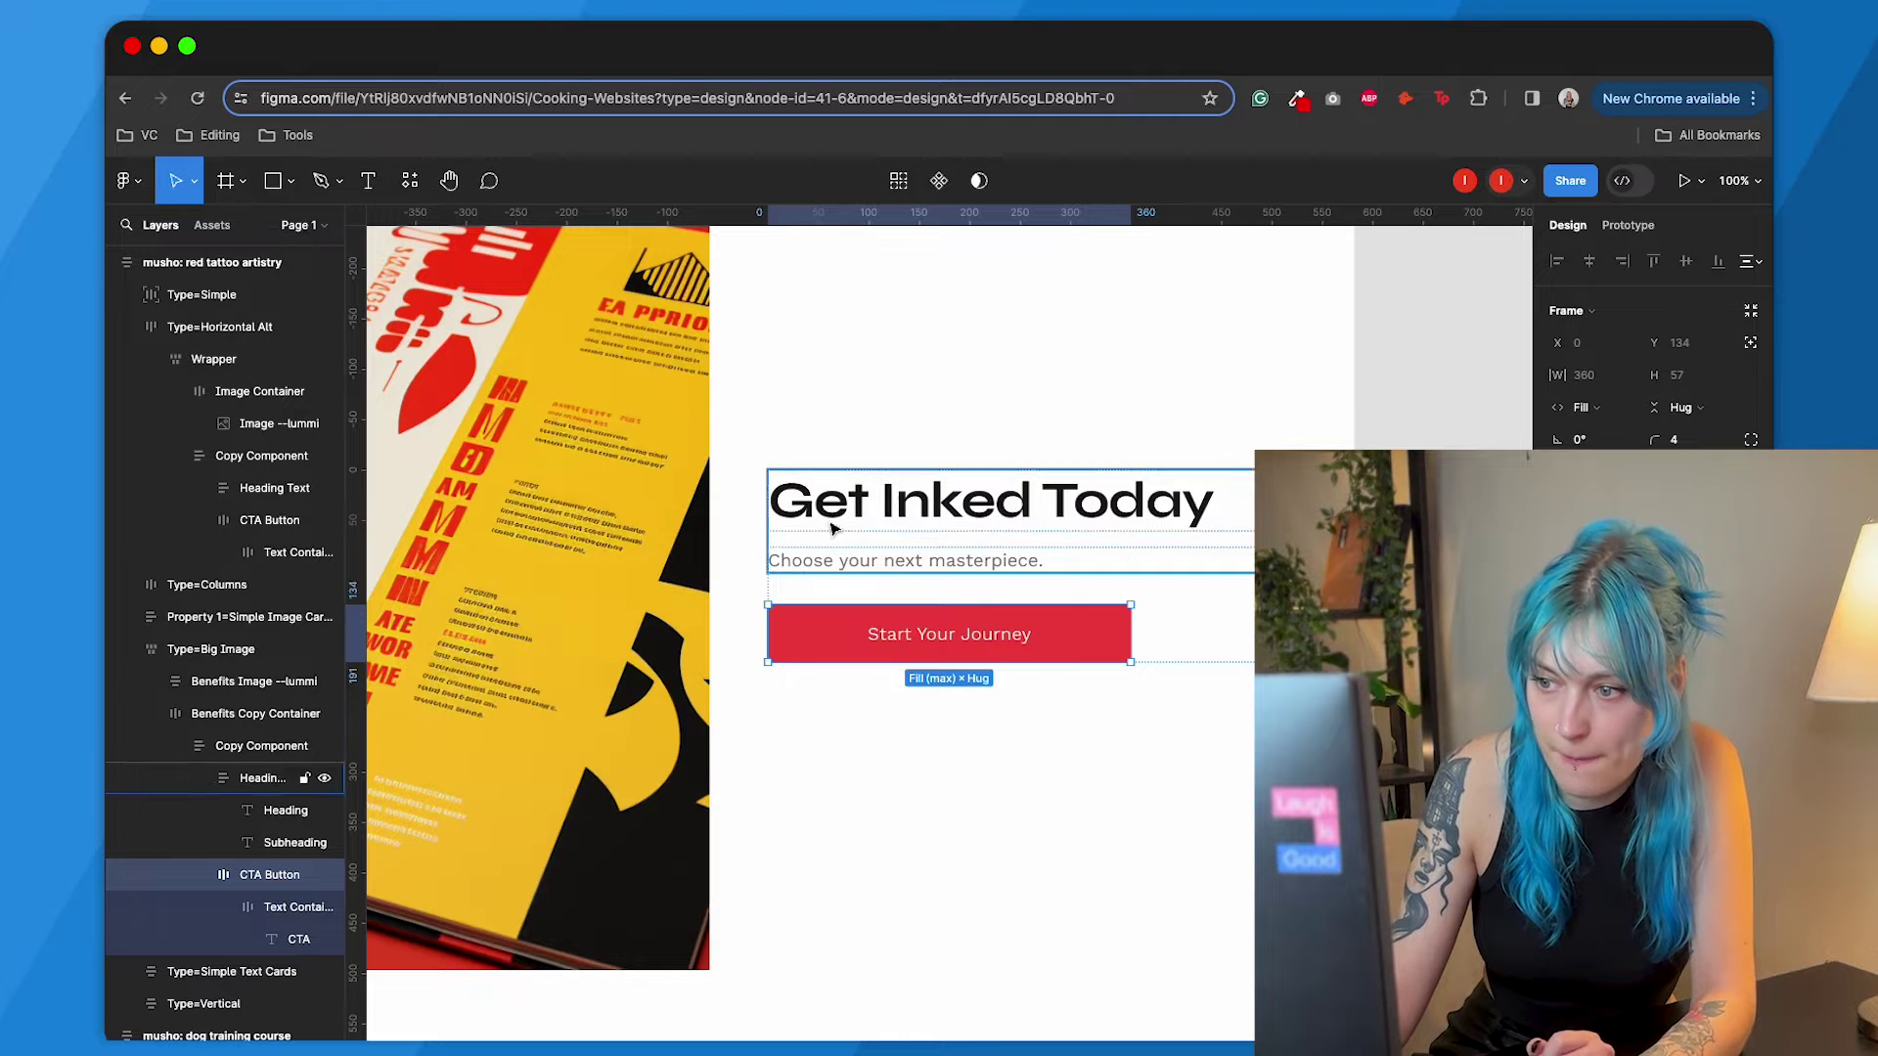
drag(595, 357, 622, 464)
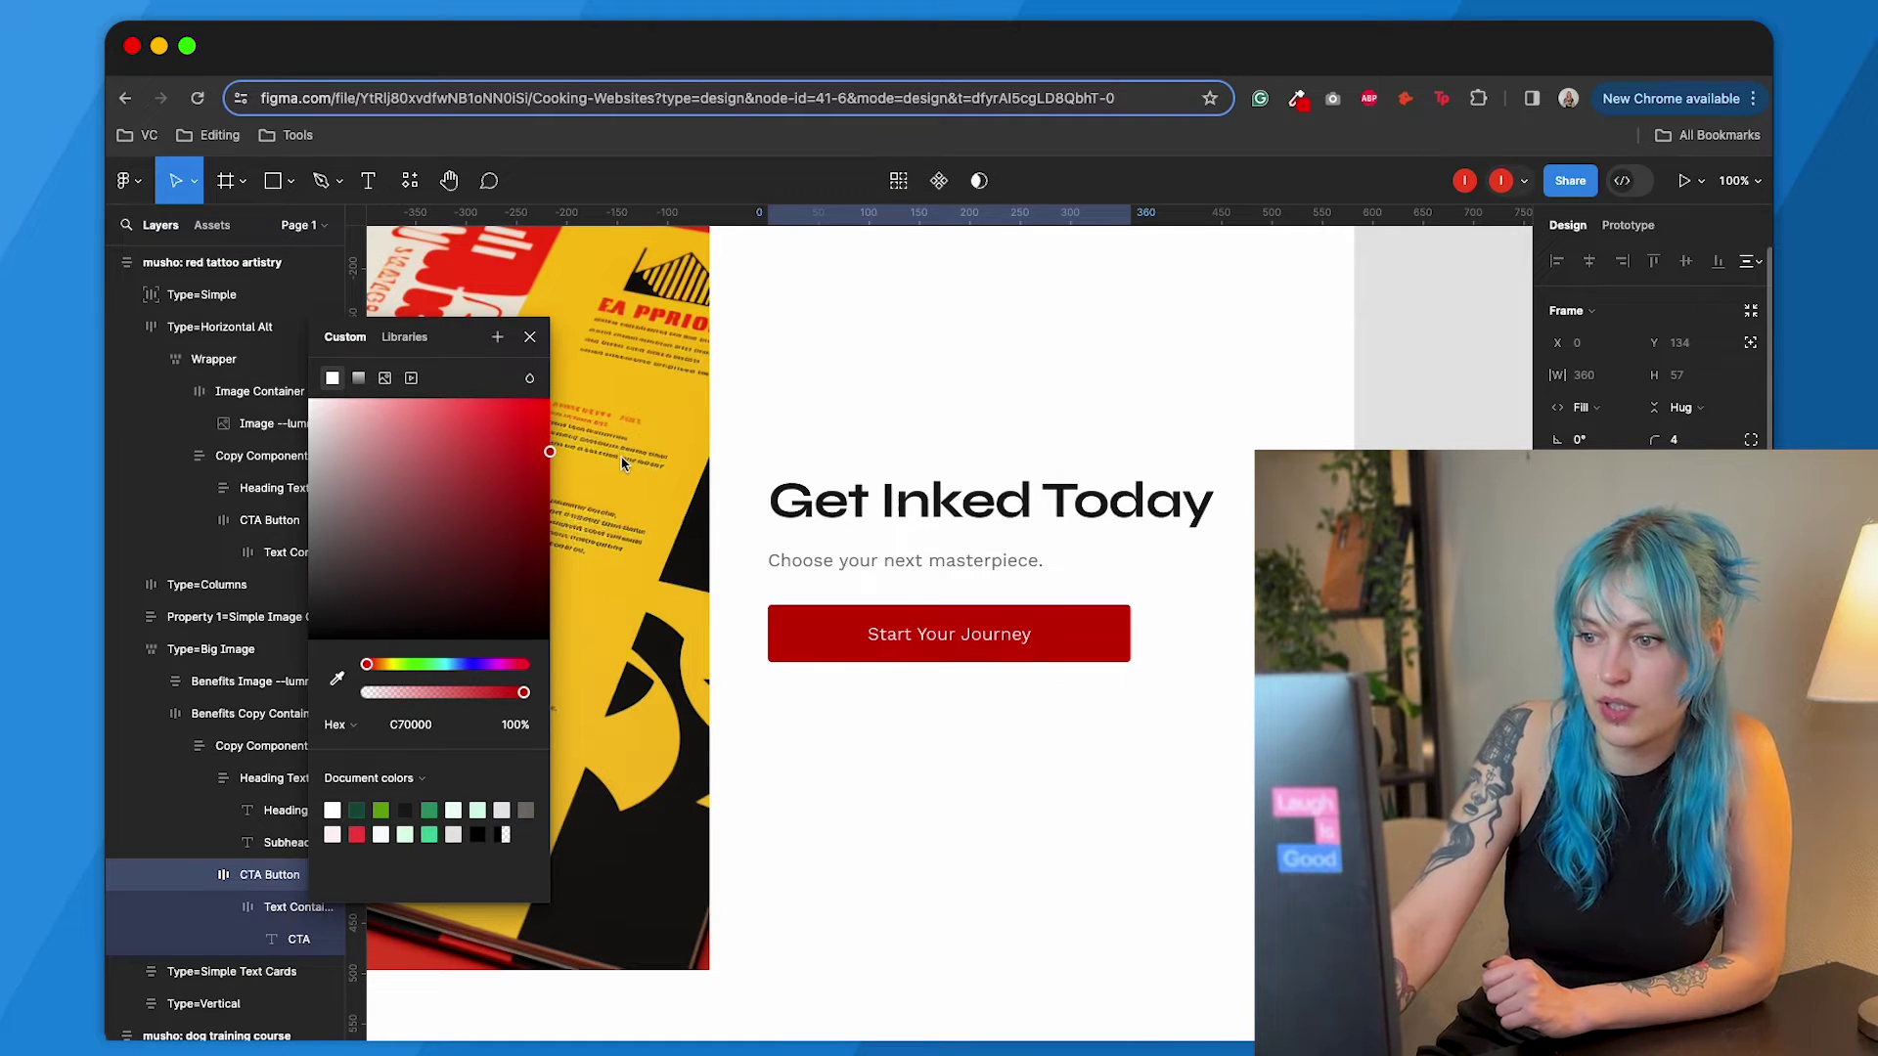
key(Escape)
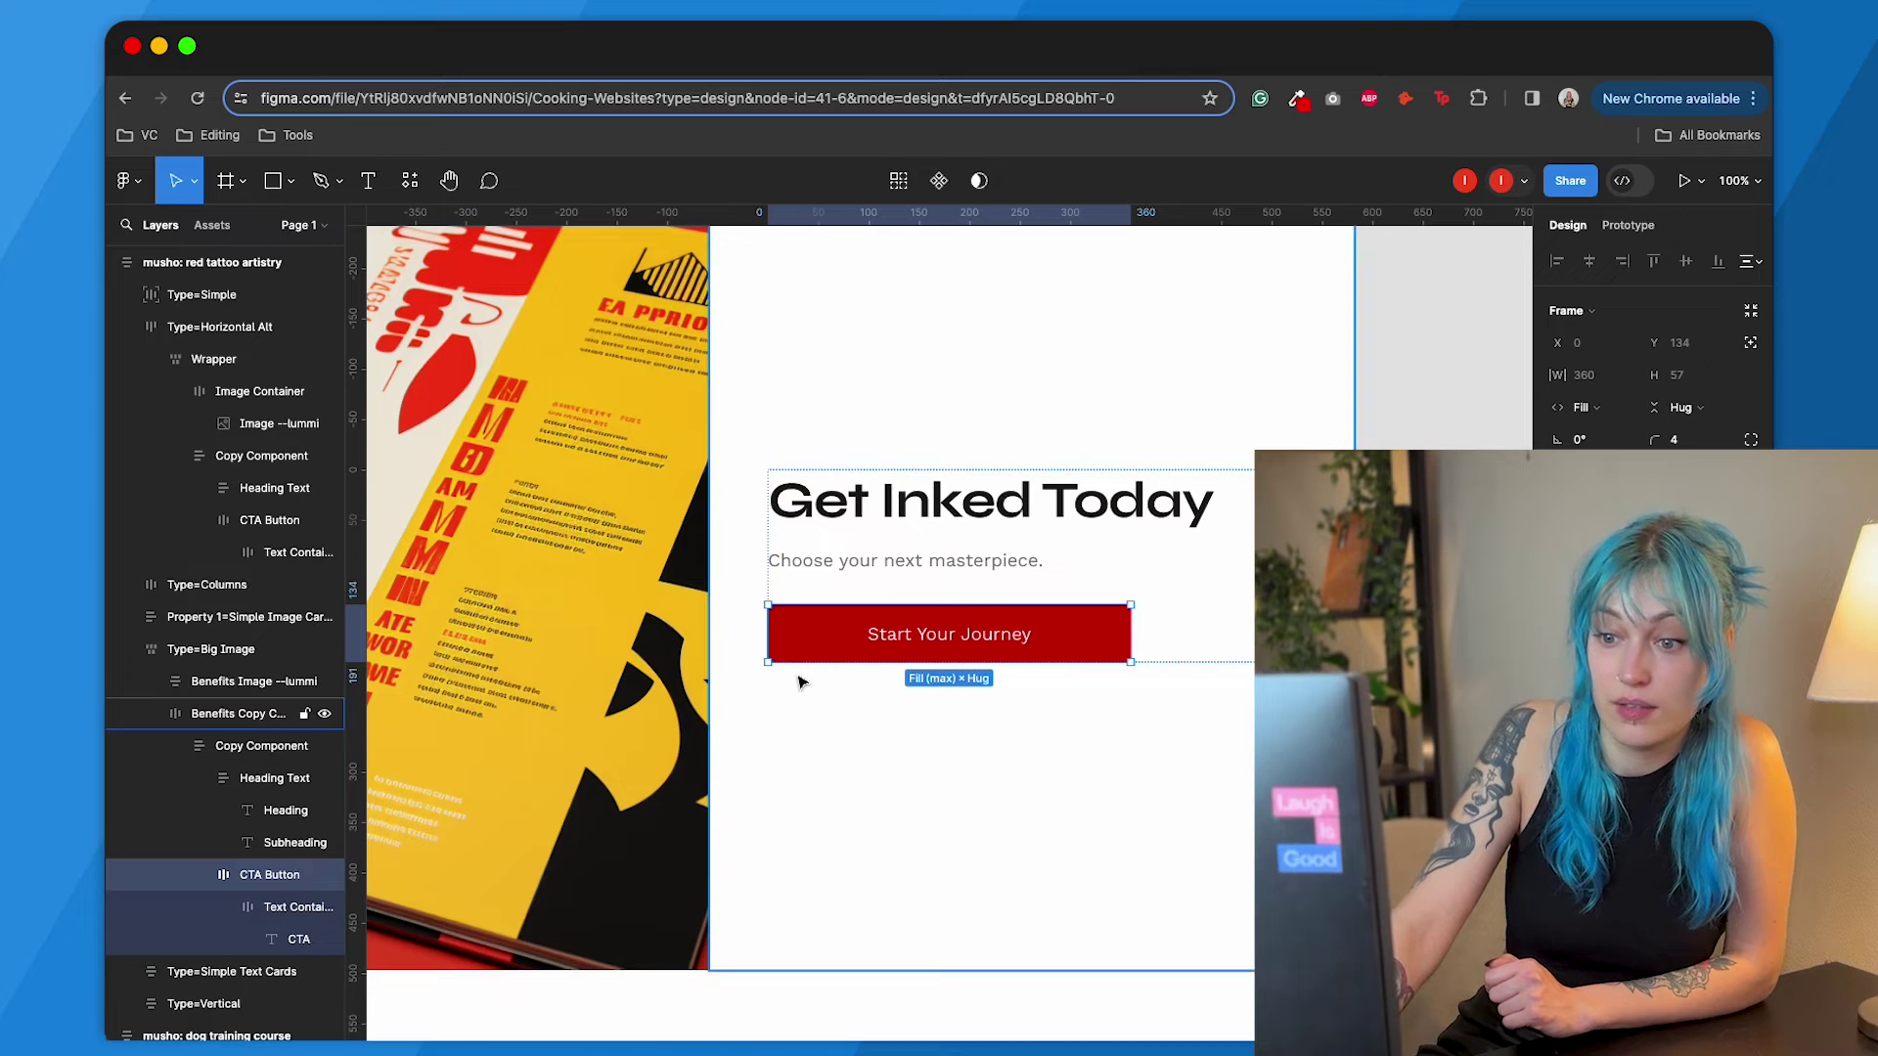
- Scan the "Get Inked Today" copy component for text contrast issues using the Contrast plugin
click(807, 707)
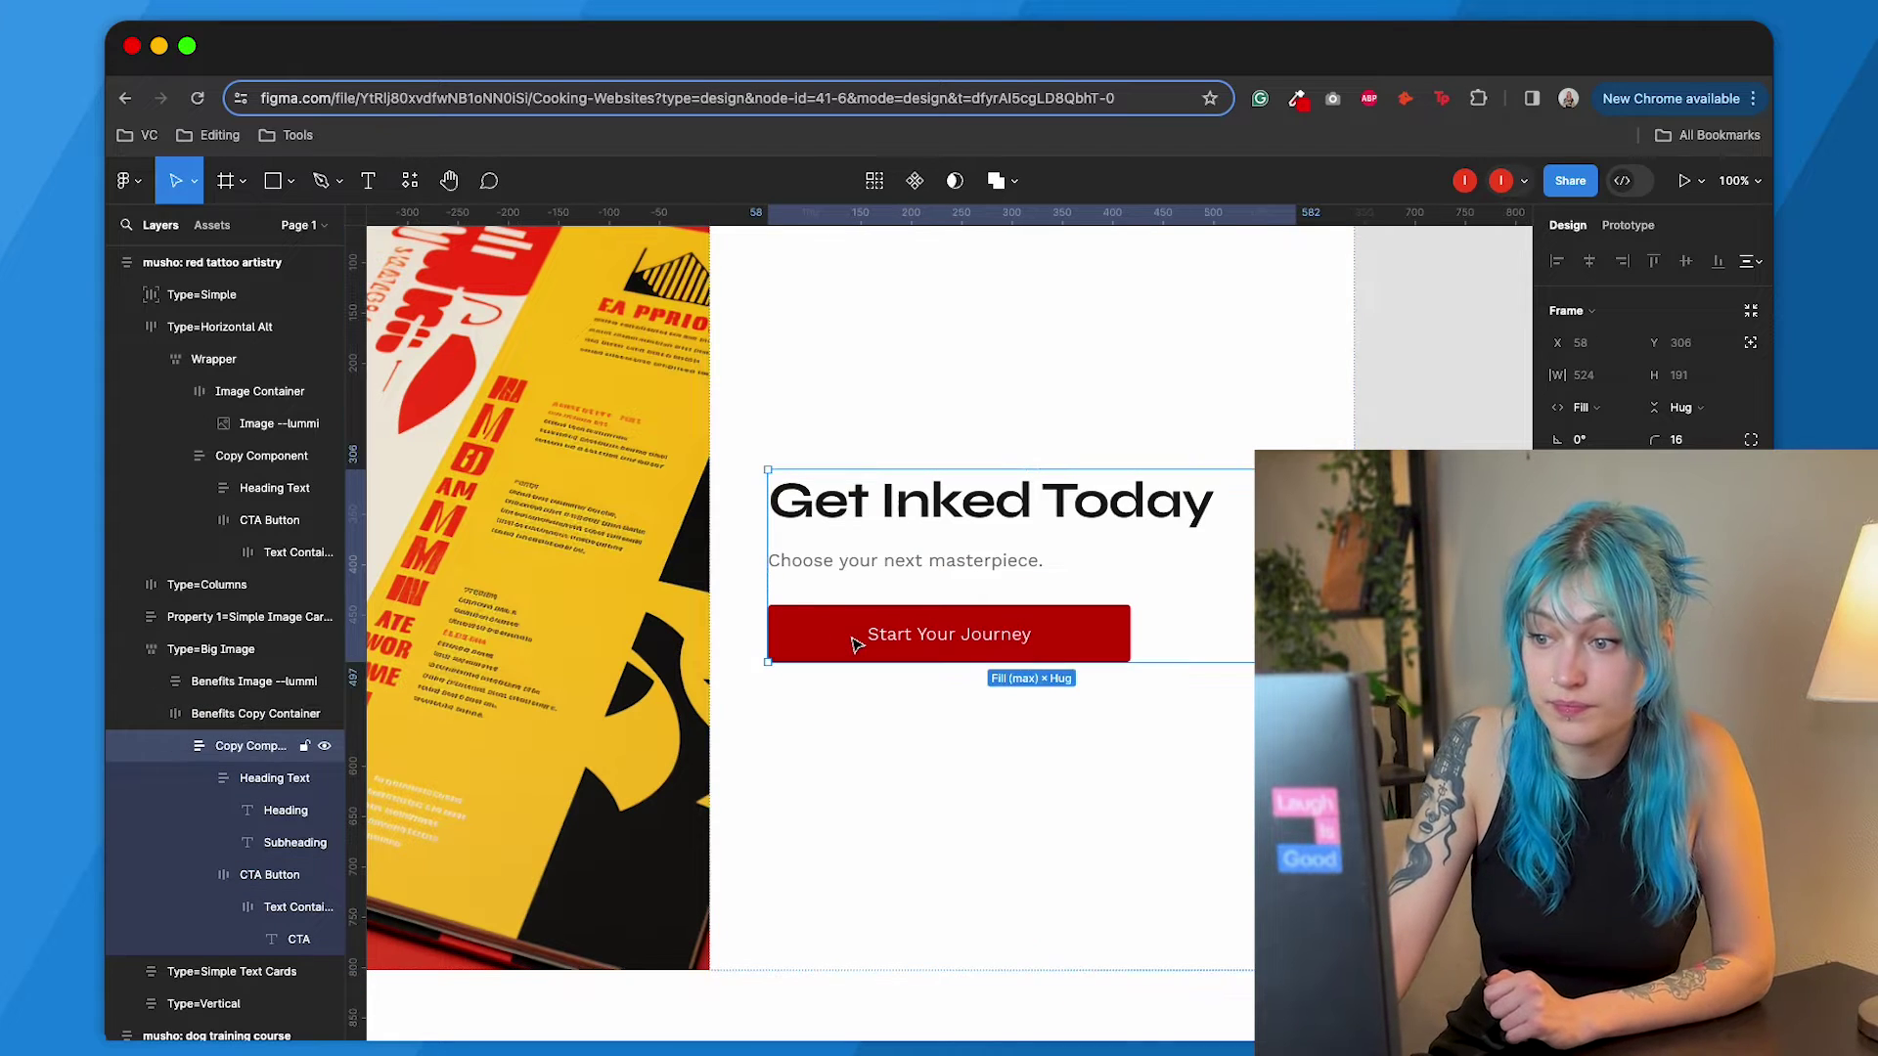
click(825, 646)
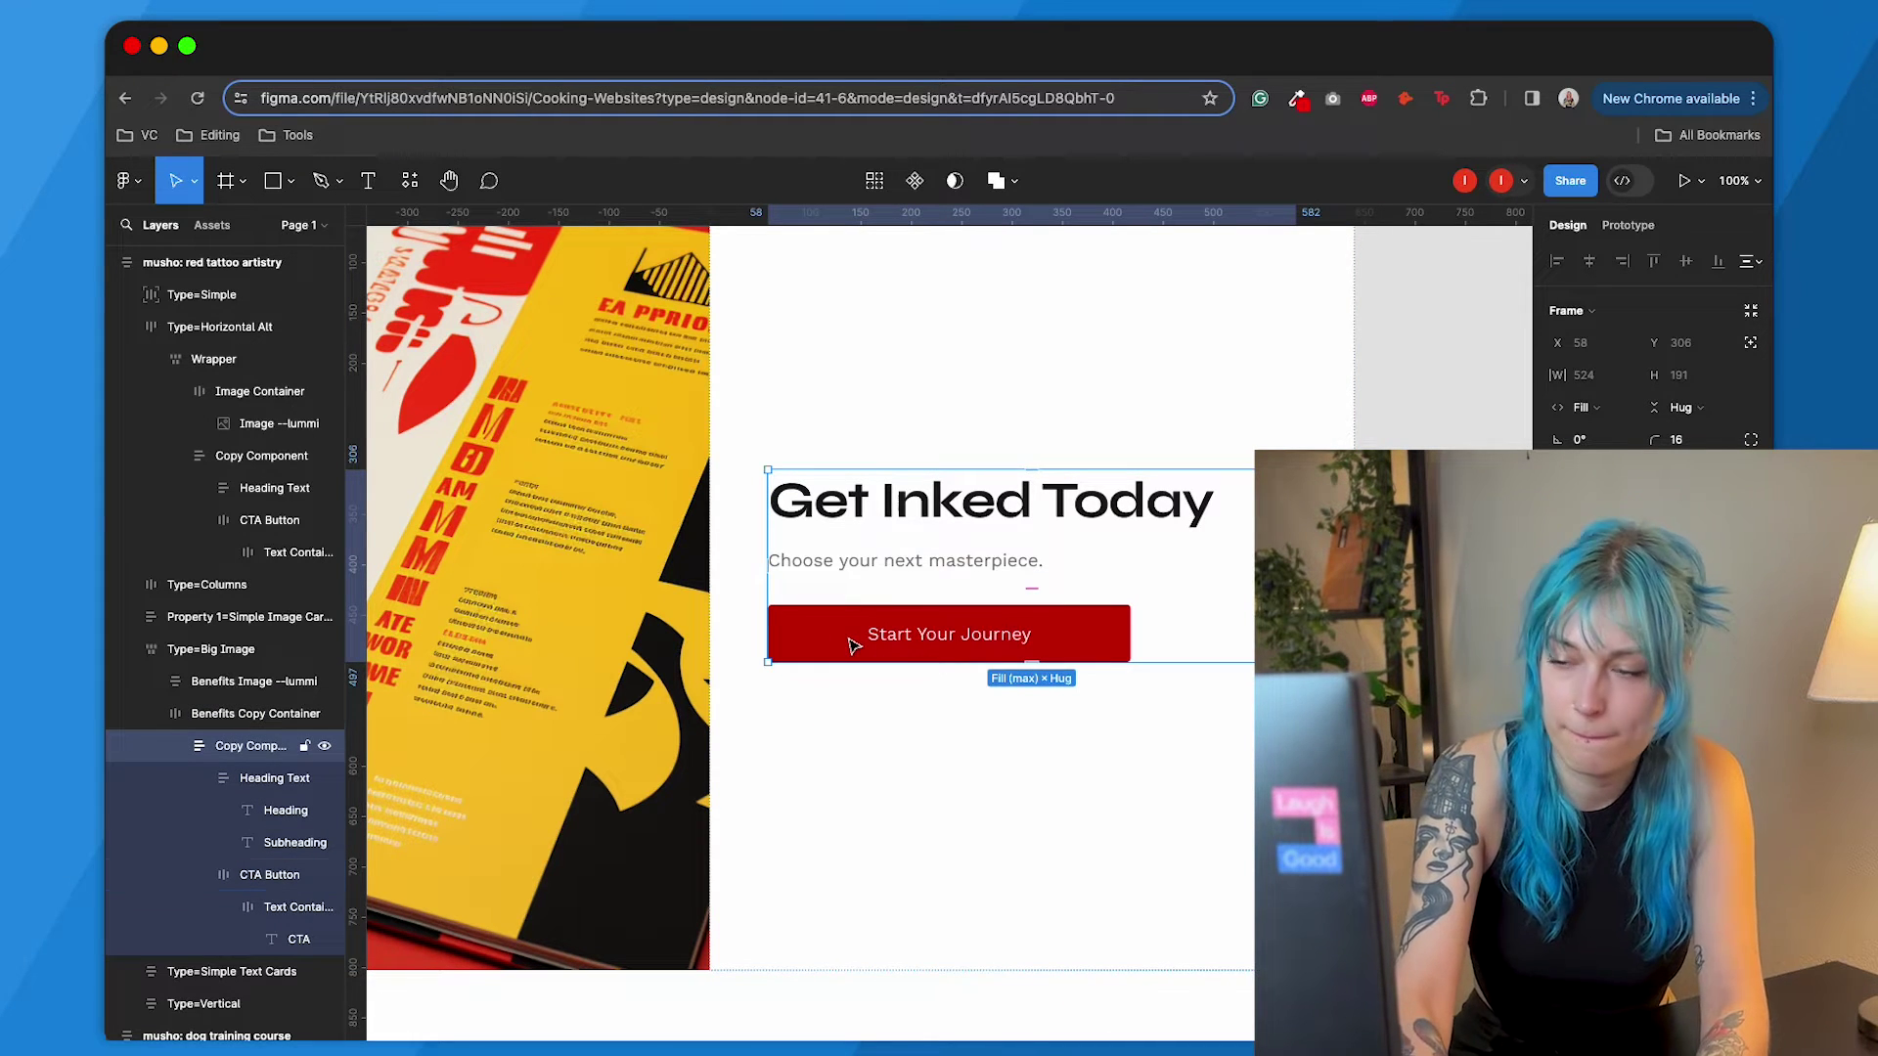
key(super+slash)
click(800, 332)
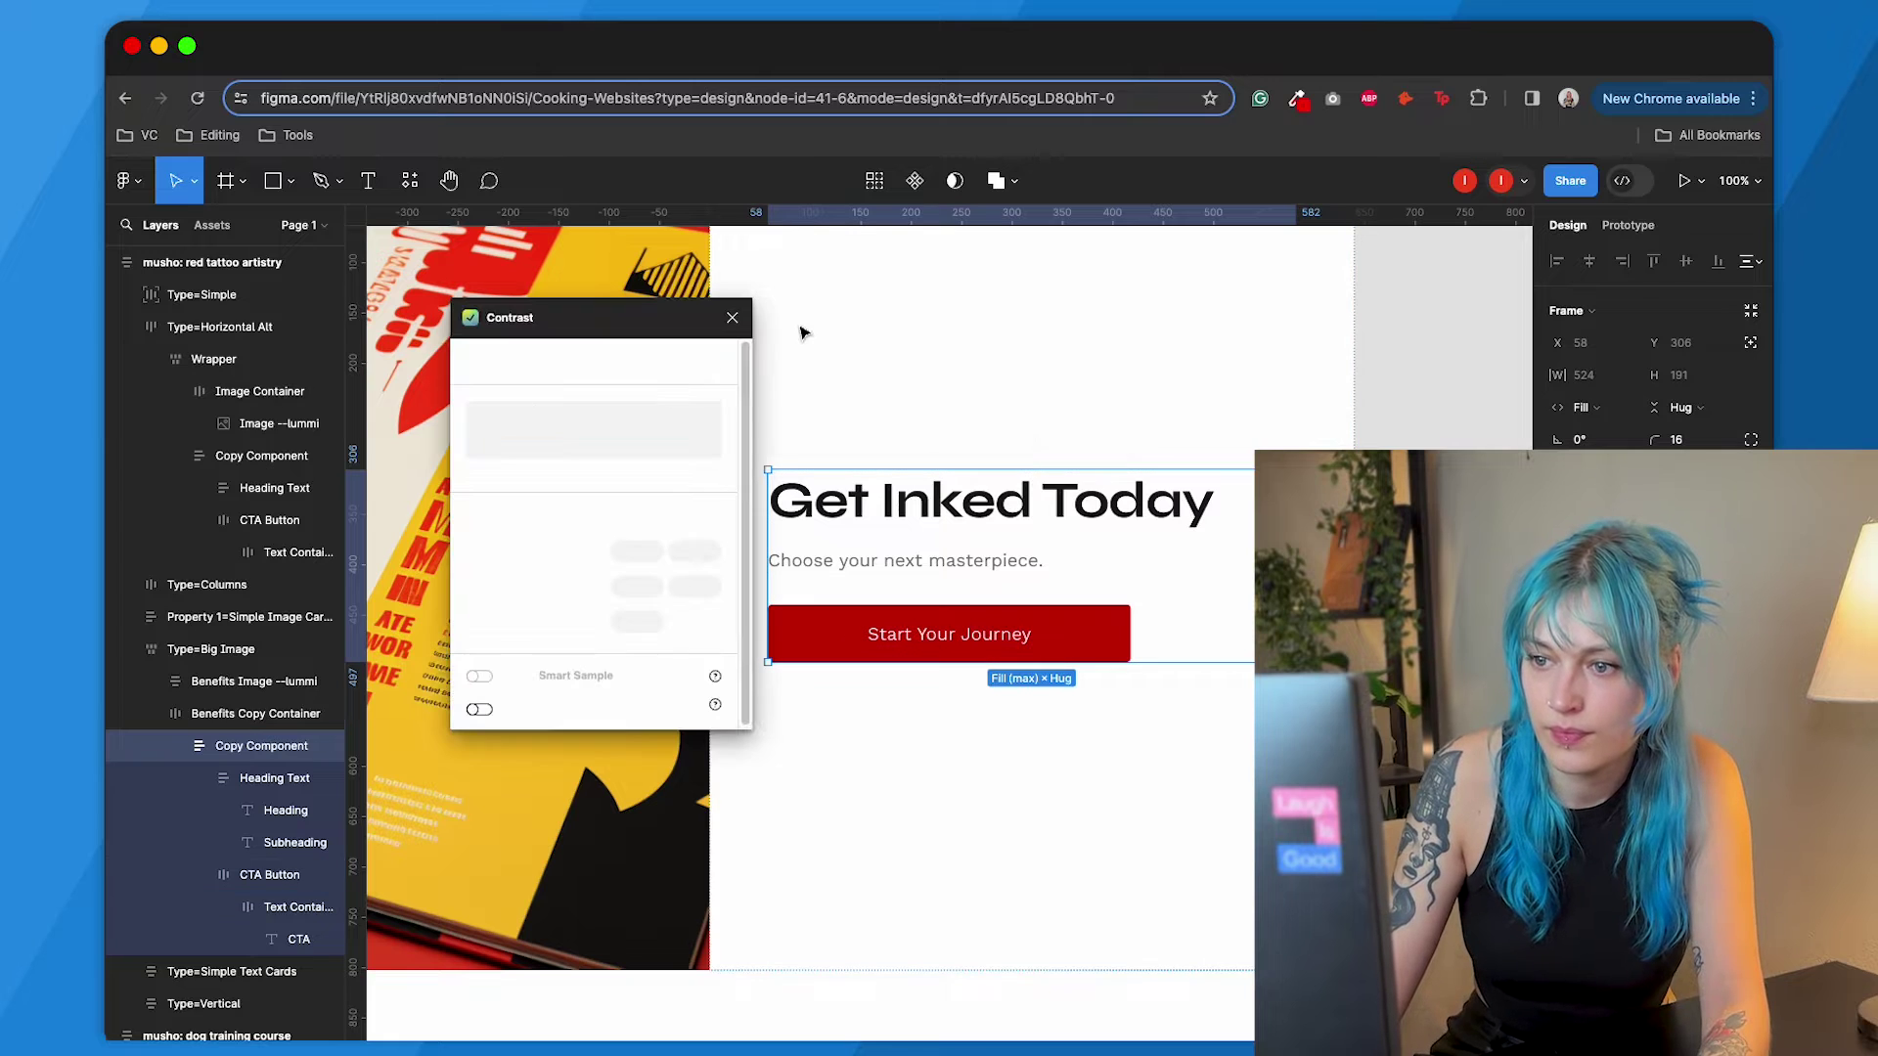
click(533, 363)
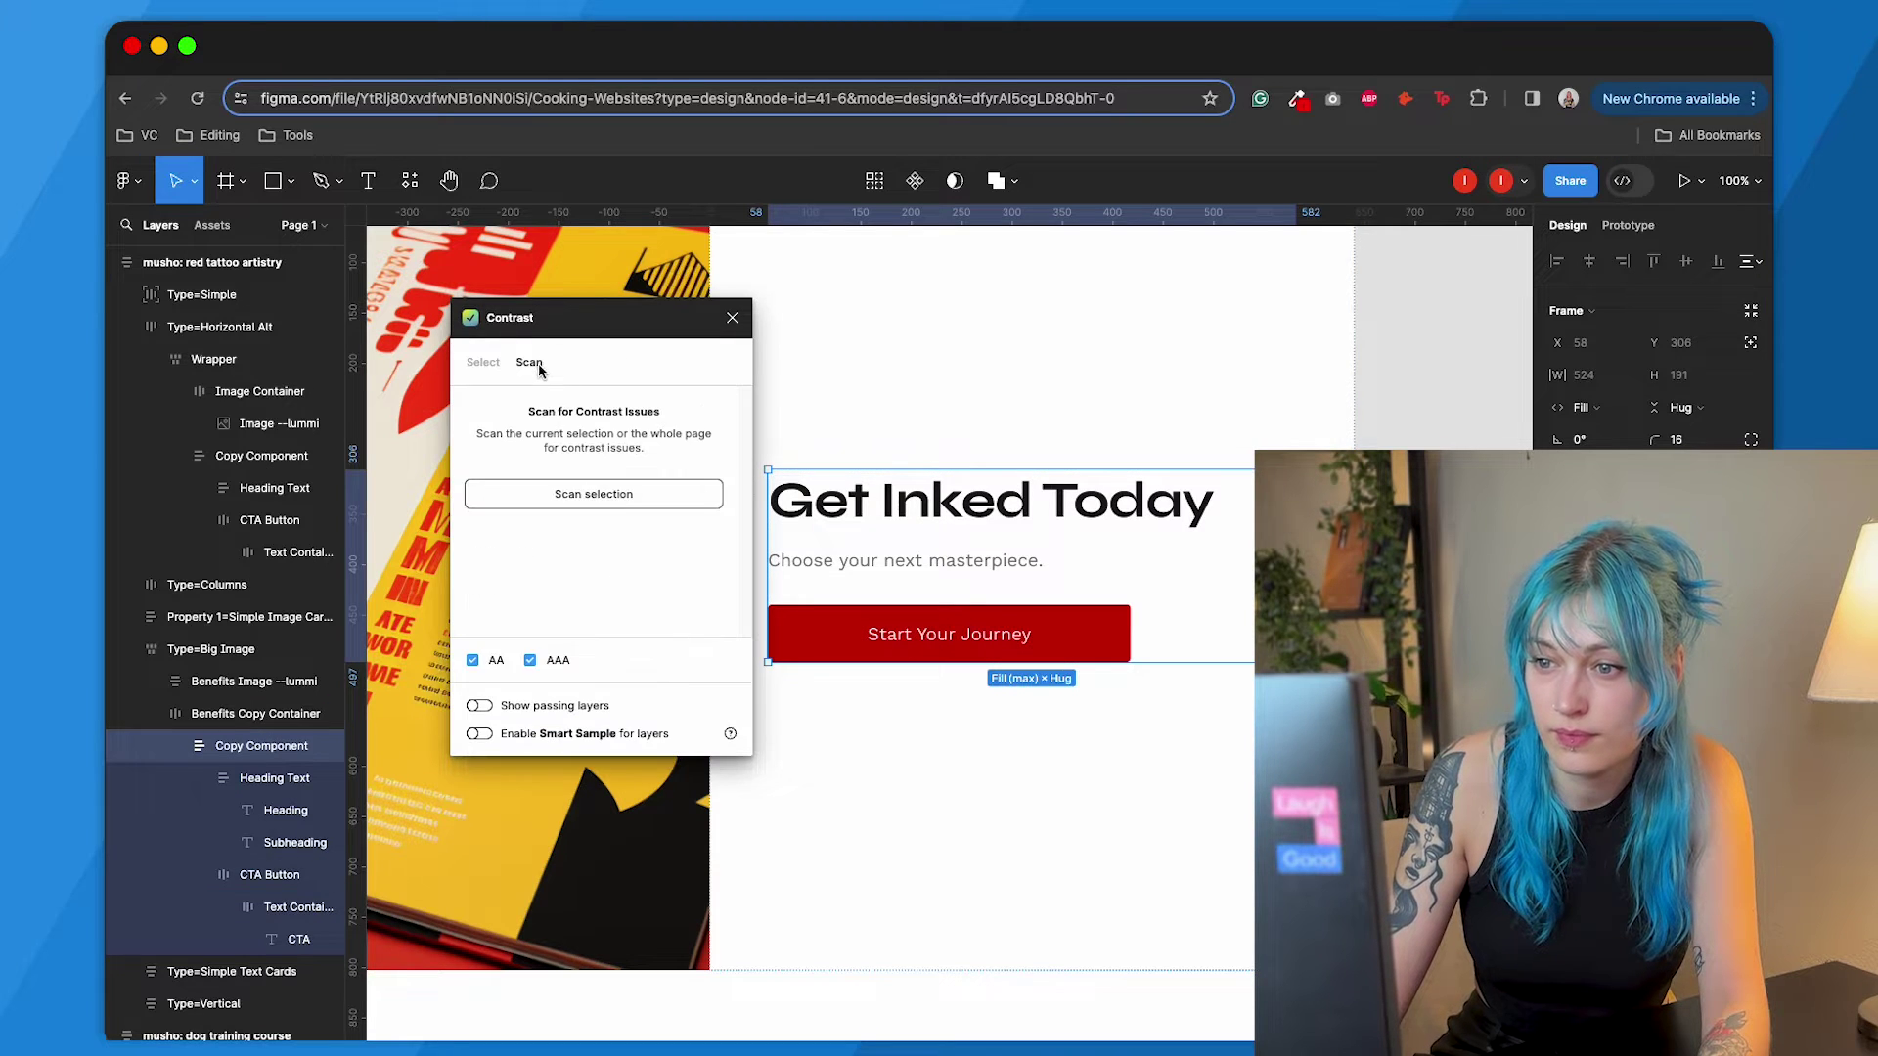
click(603, 491)
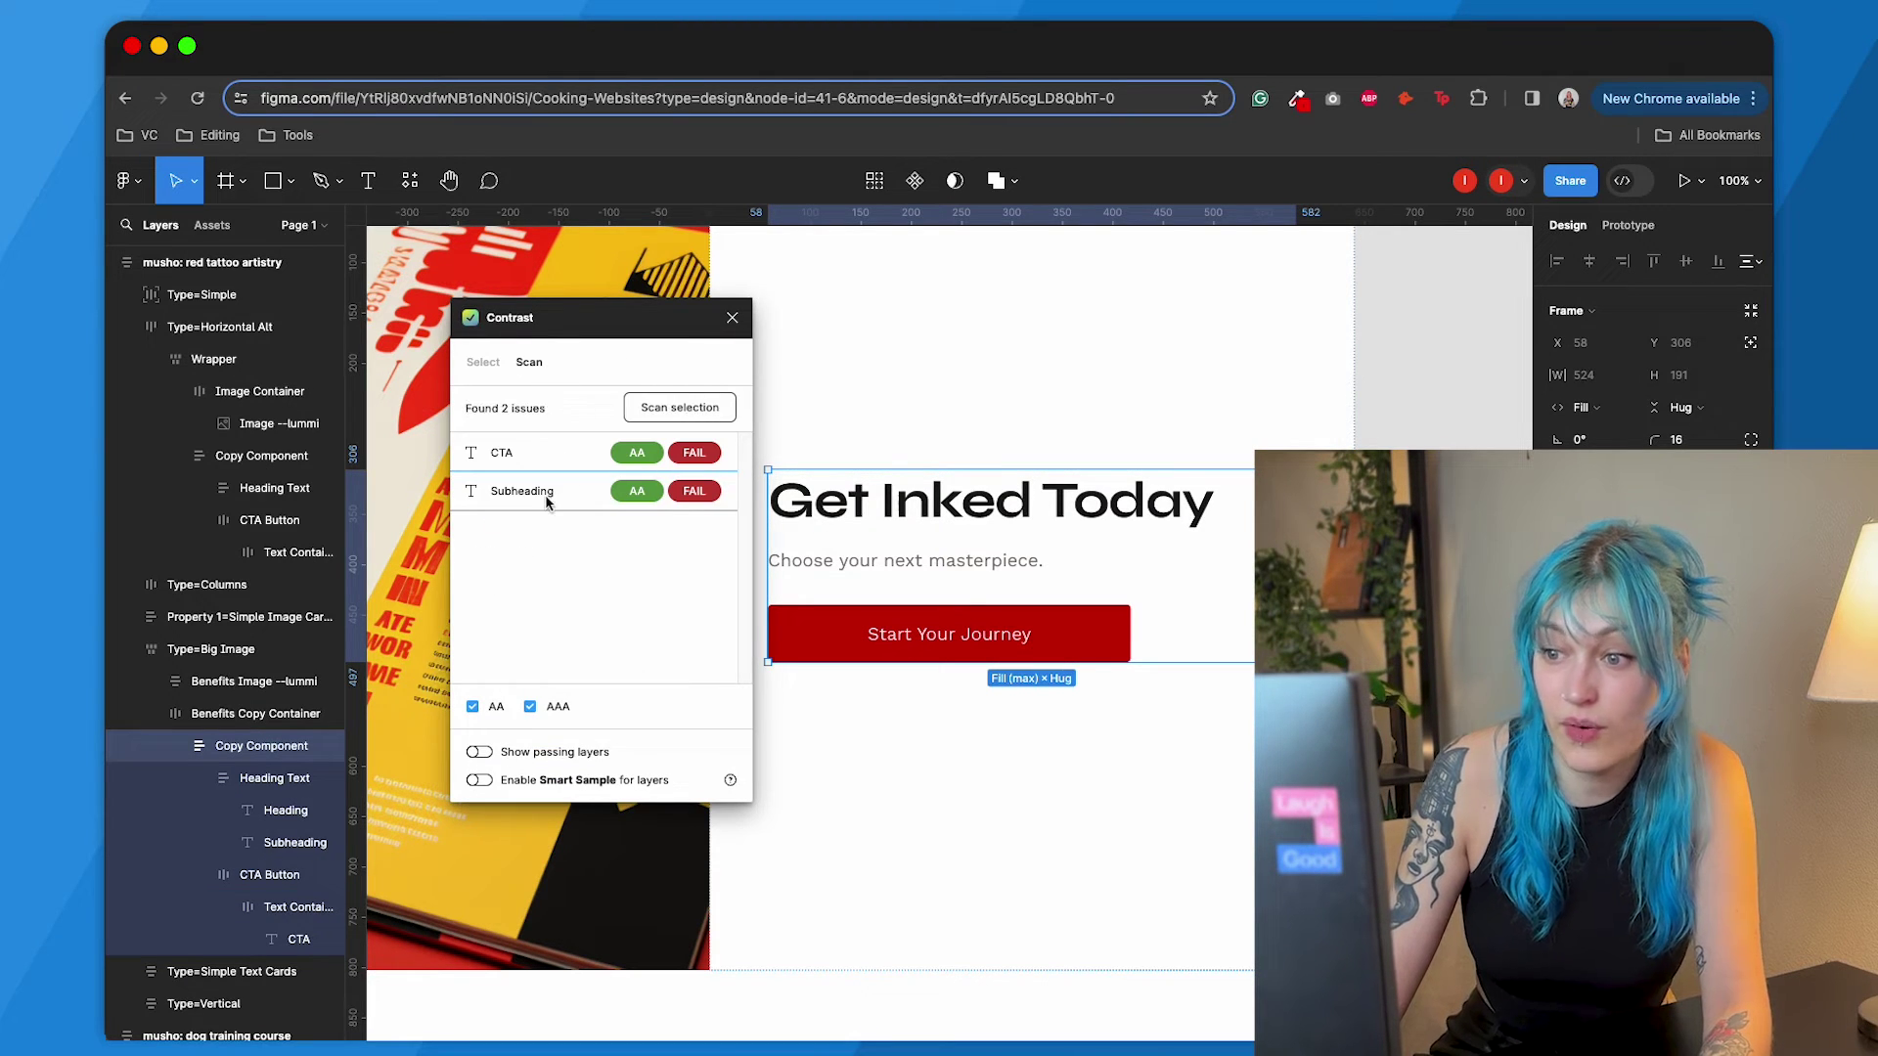
- Check the subheading's AAA rating, compare the scan results with the AAA filter off and on, and close Contrast
mouse_move(620, 499)
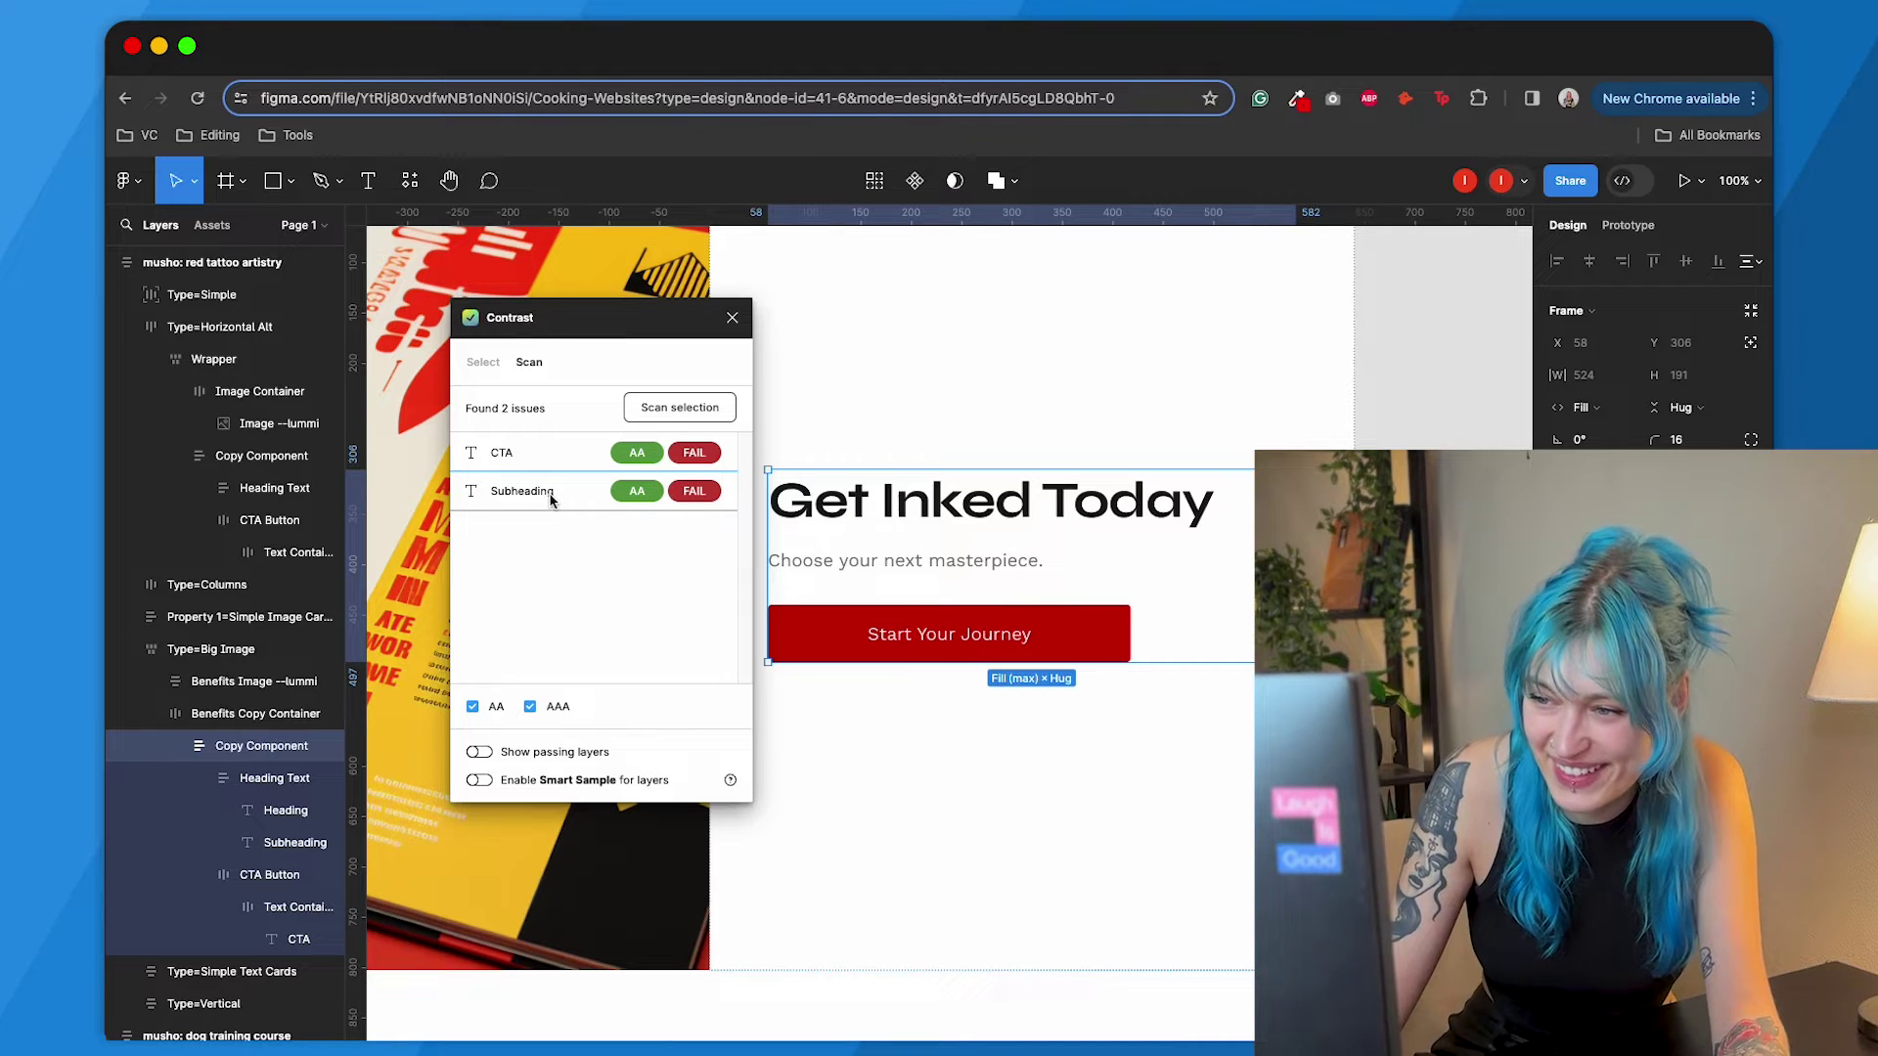
mouse_move(695, 492)
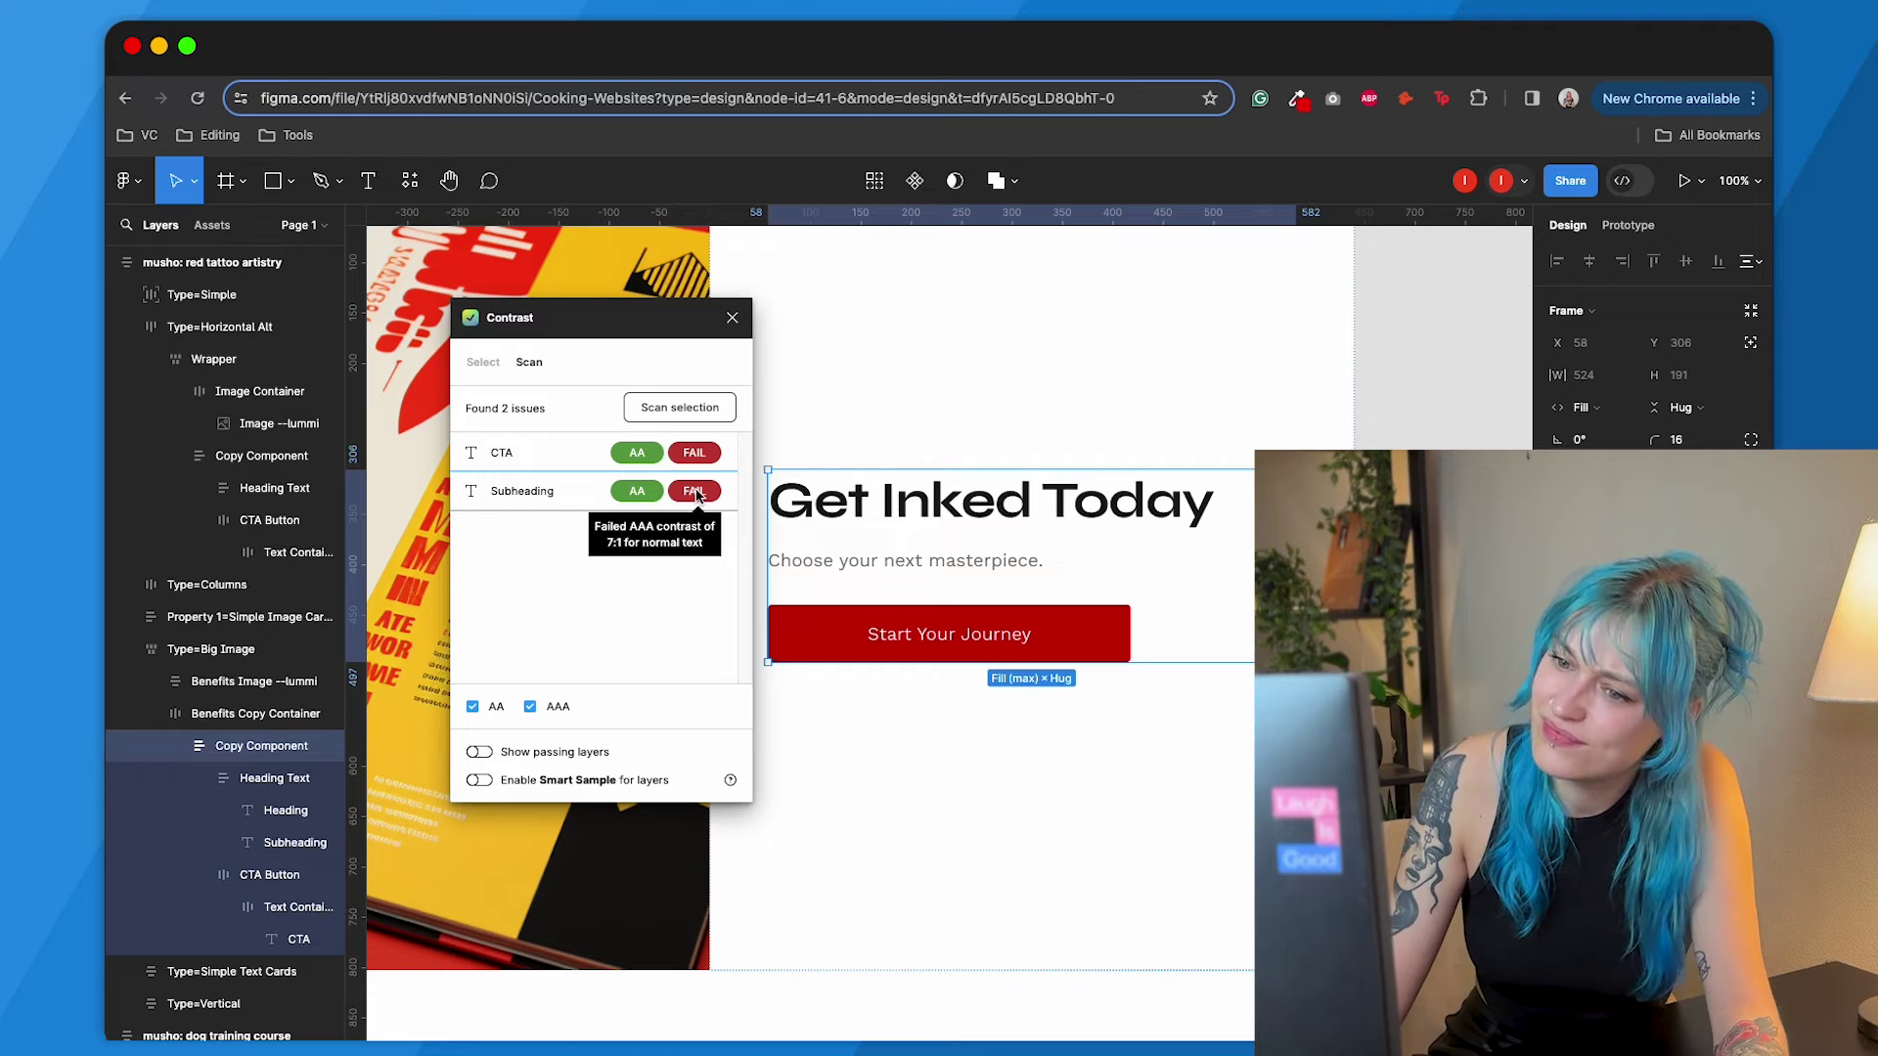
click(530, 706)
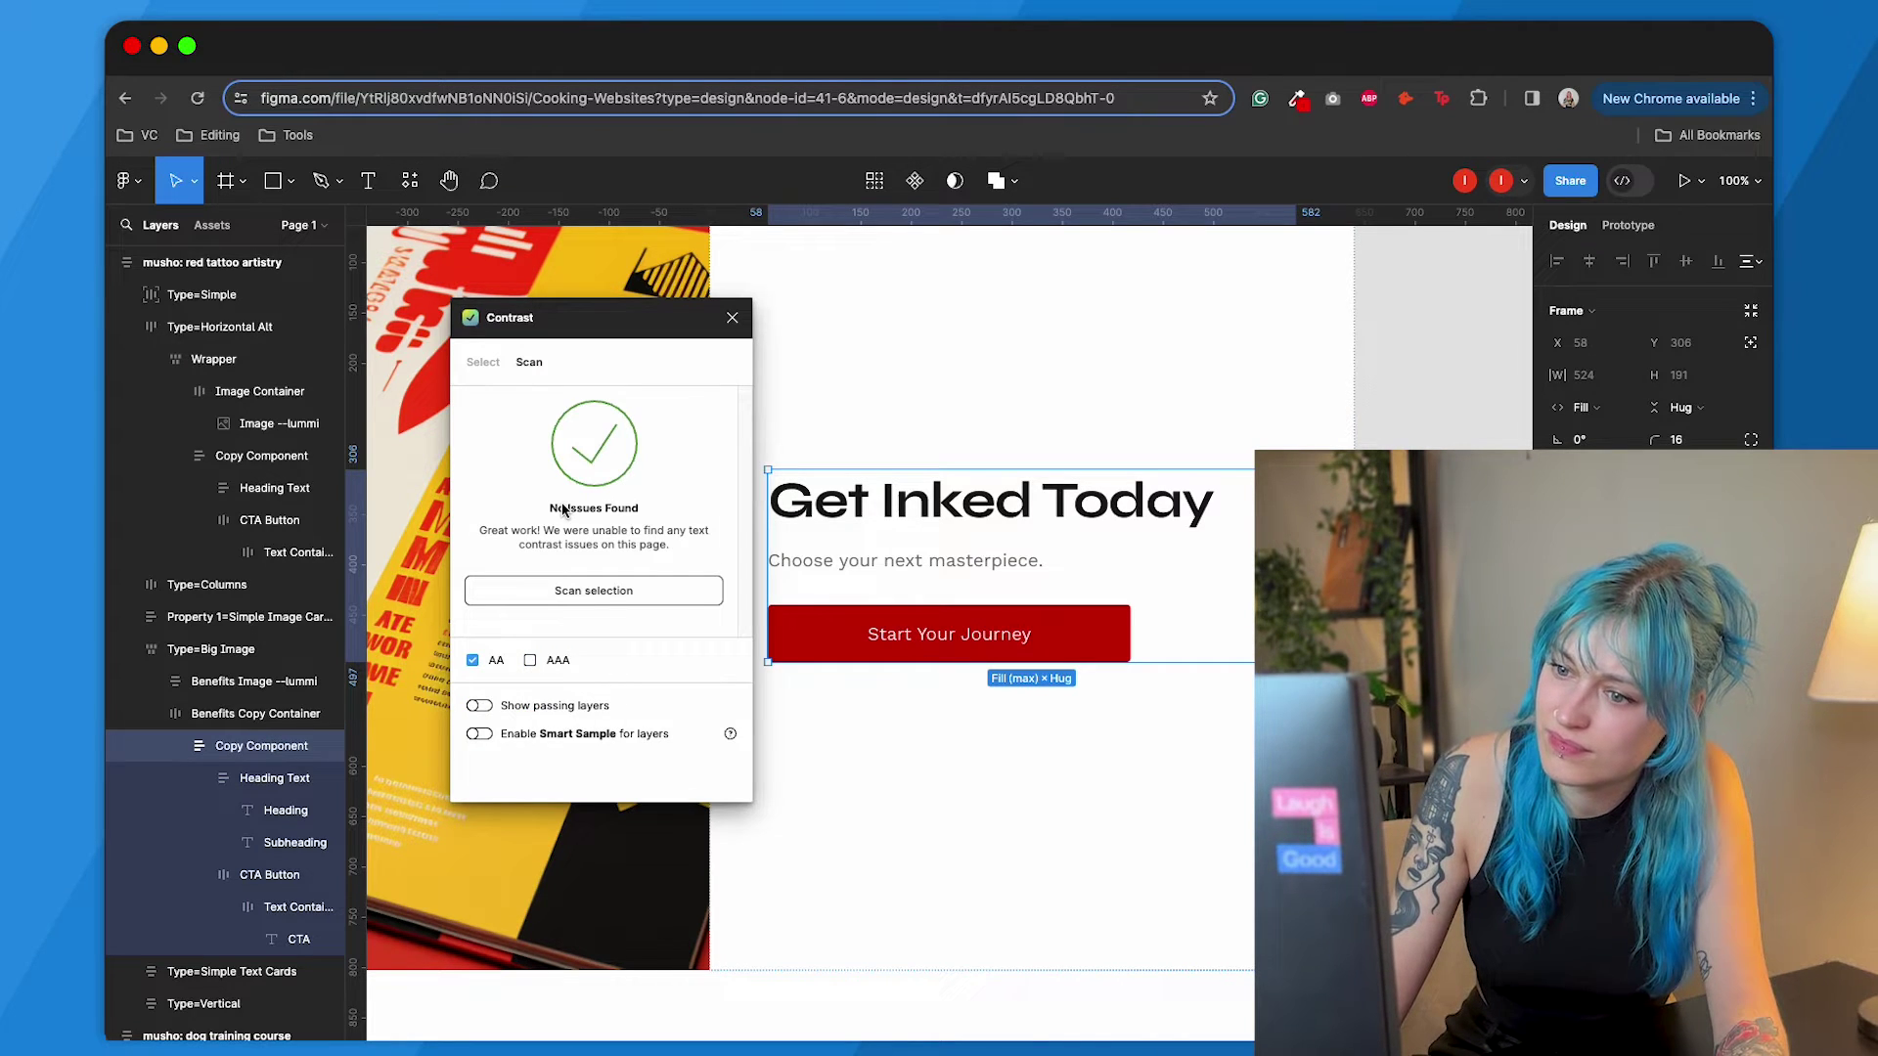
click(530, 660)
click(732, 317)
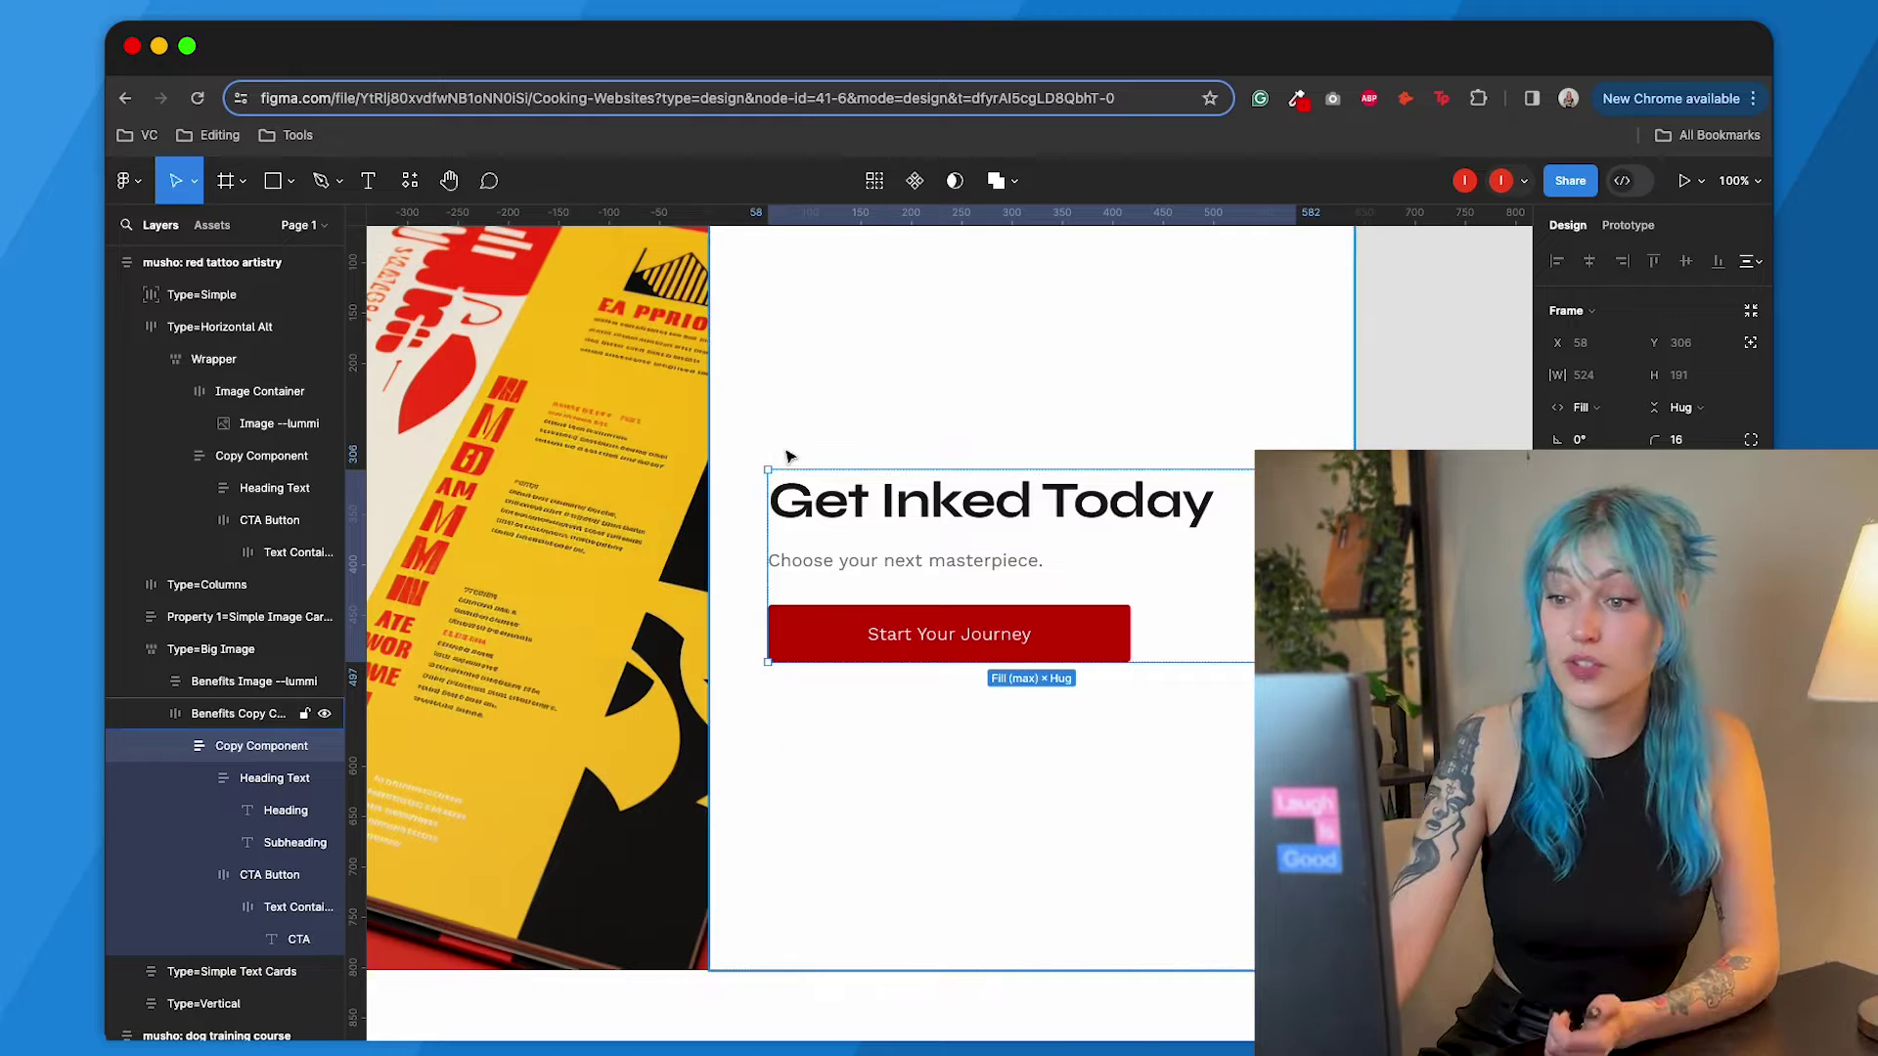
- Scan the "Craft Your Identity" section with the Contrast plugin for AA and AAA issues and open its CTA entry
scroll(960, 436, down, 5)
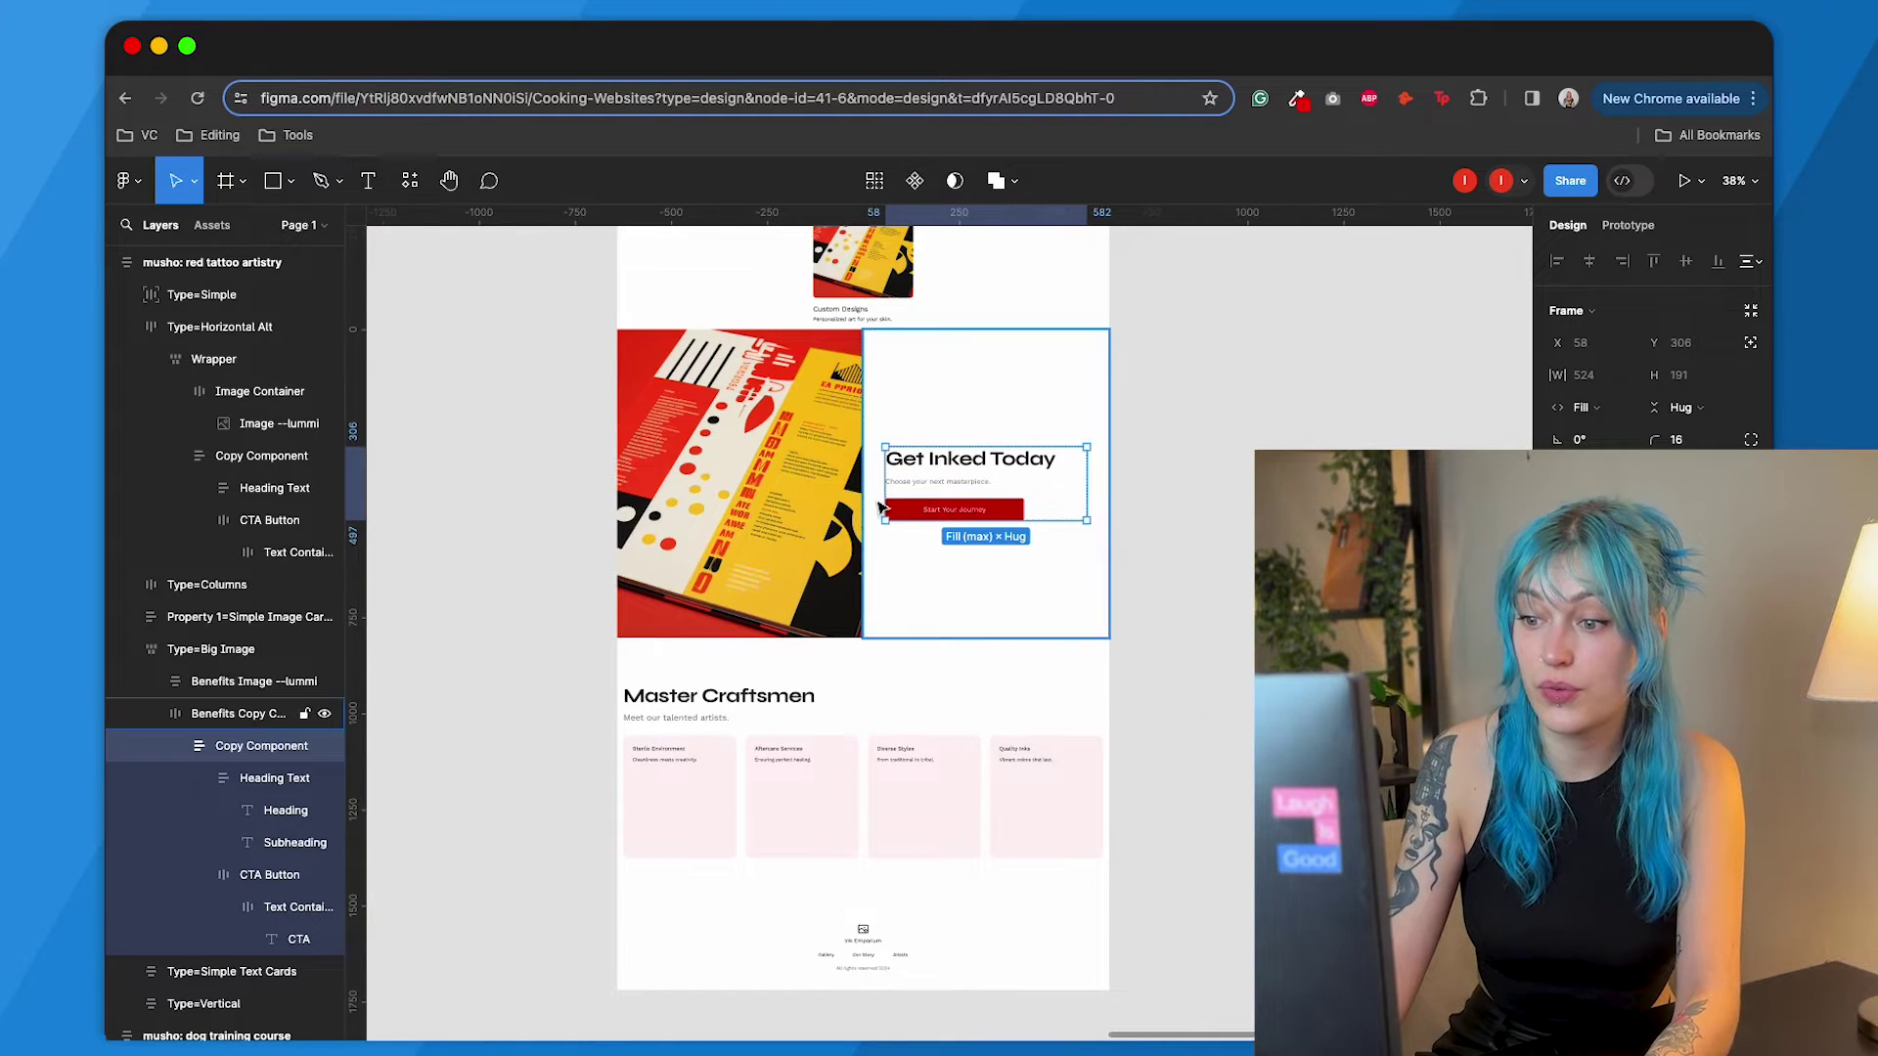
scroll(879, 507, up, 8)
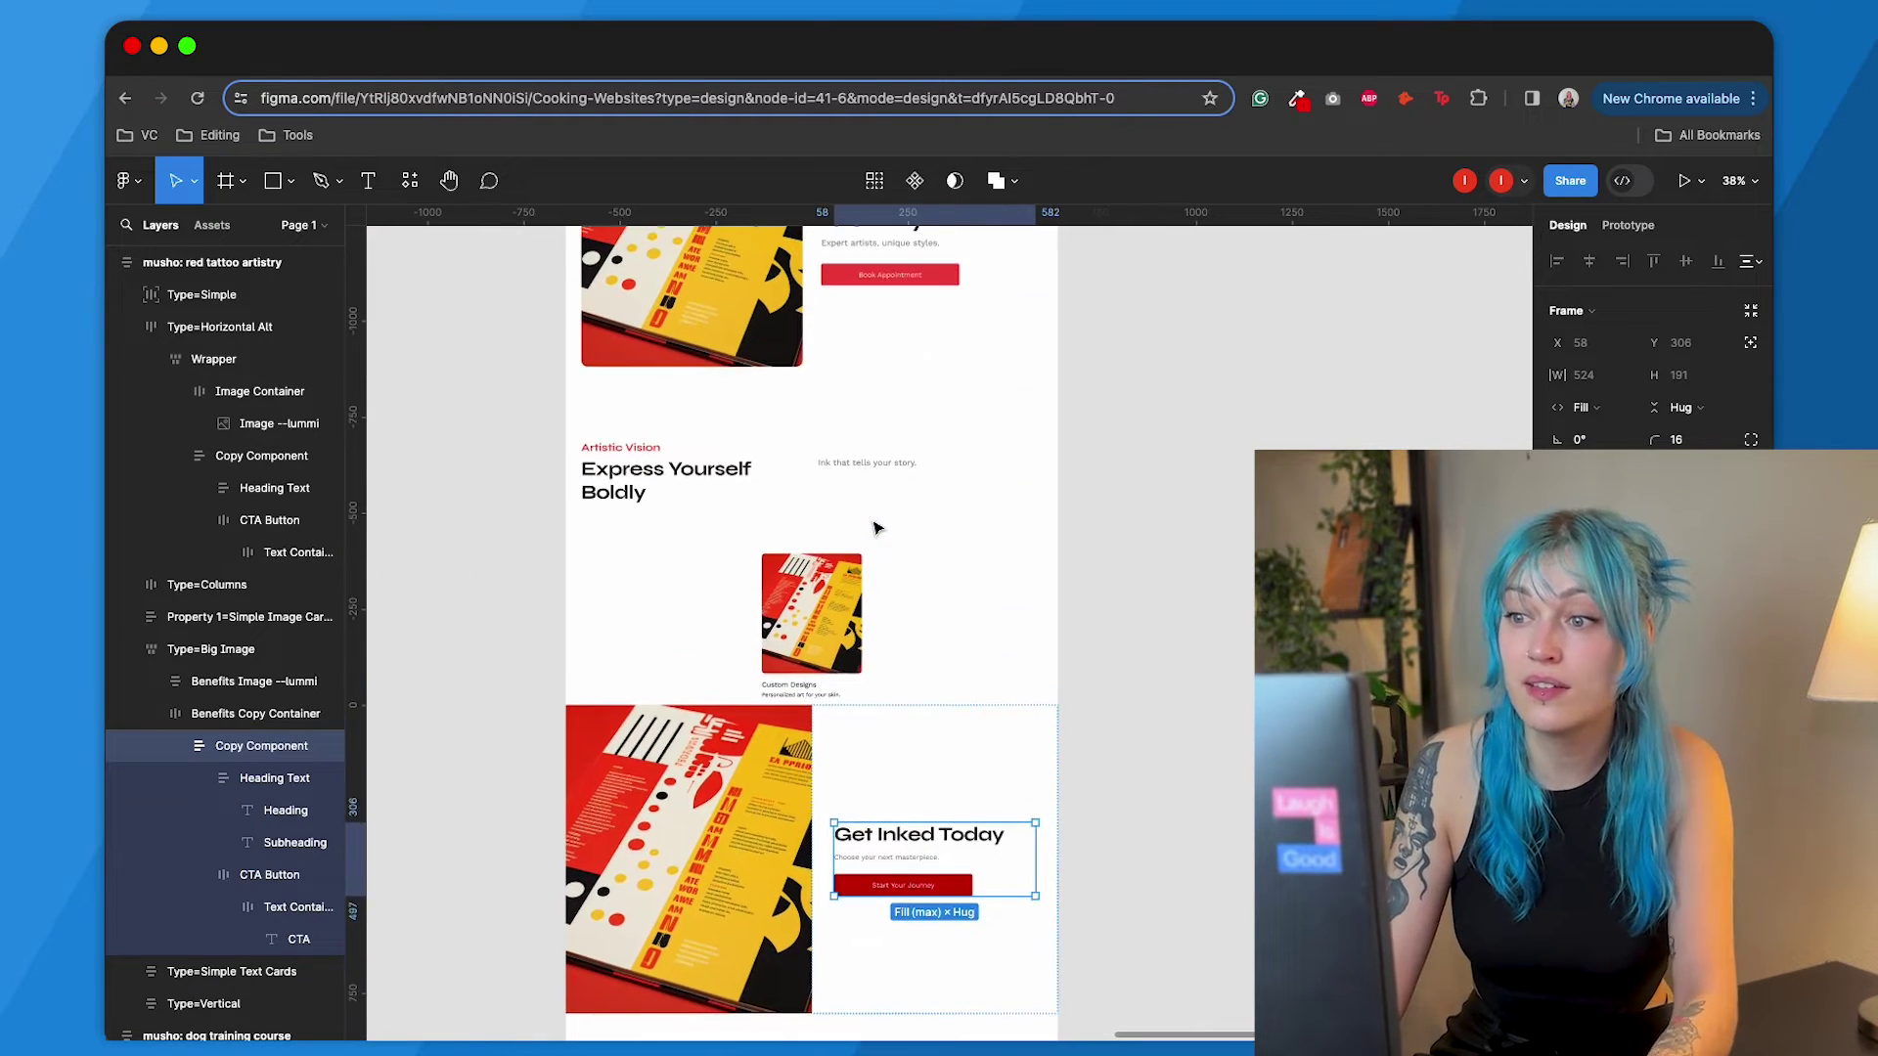
scroll(873, 525, up, 3)
scroll(885, 528, down, 2)
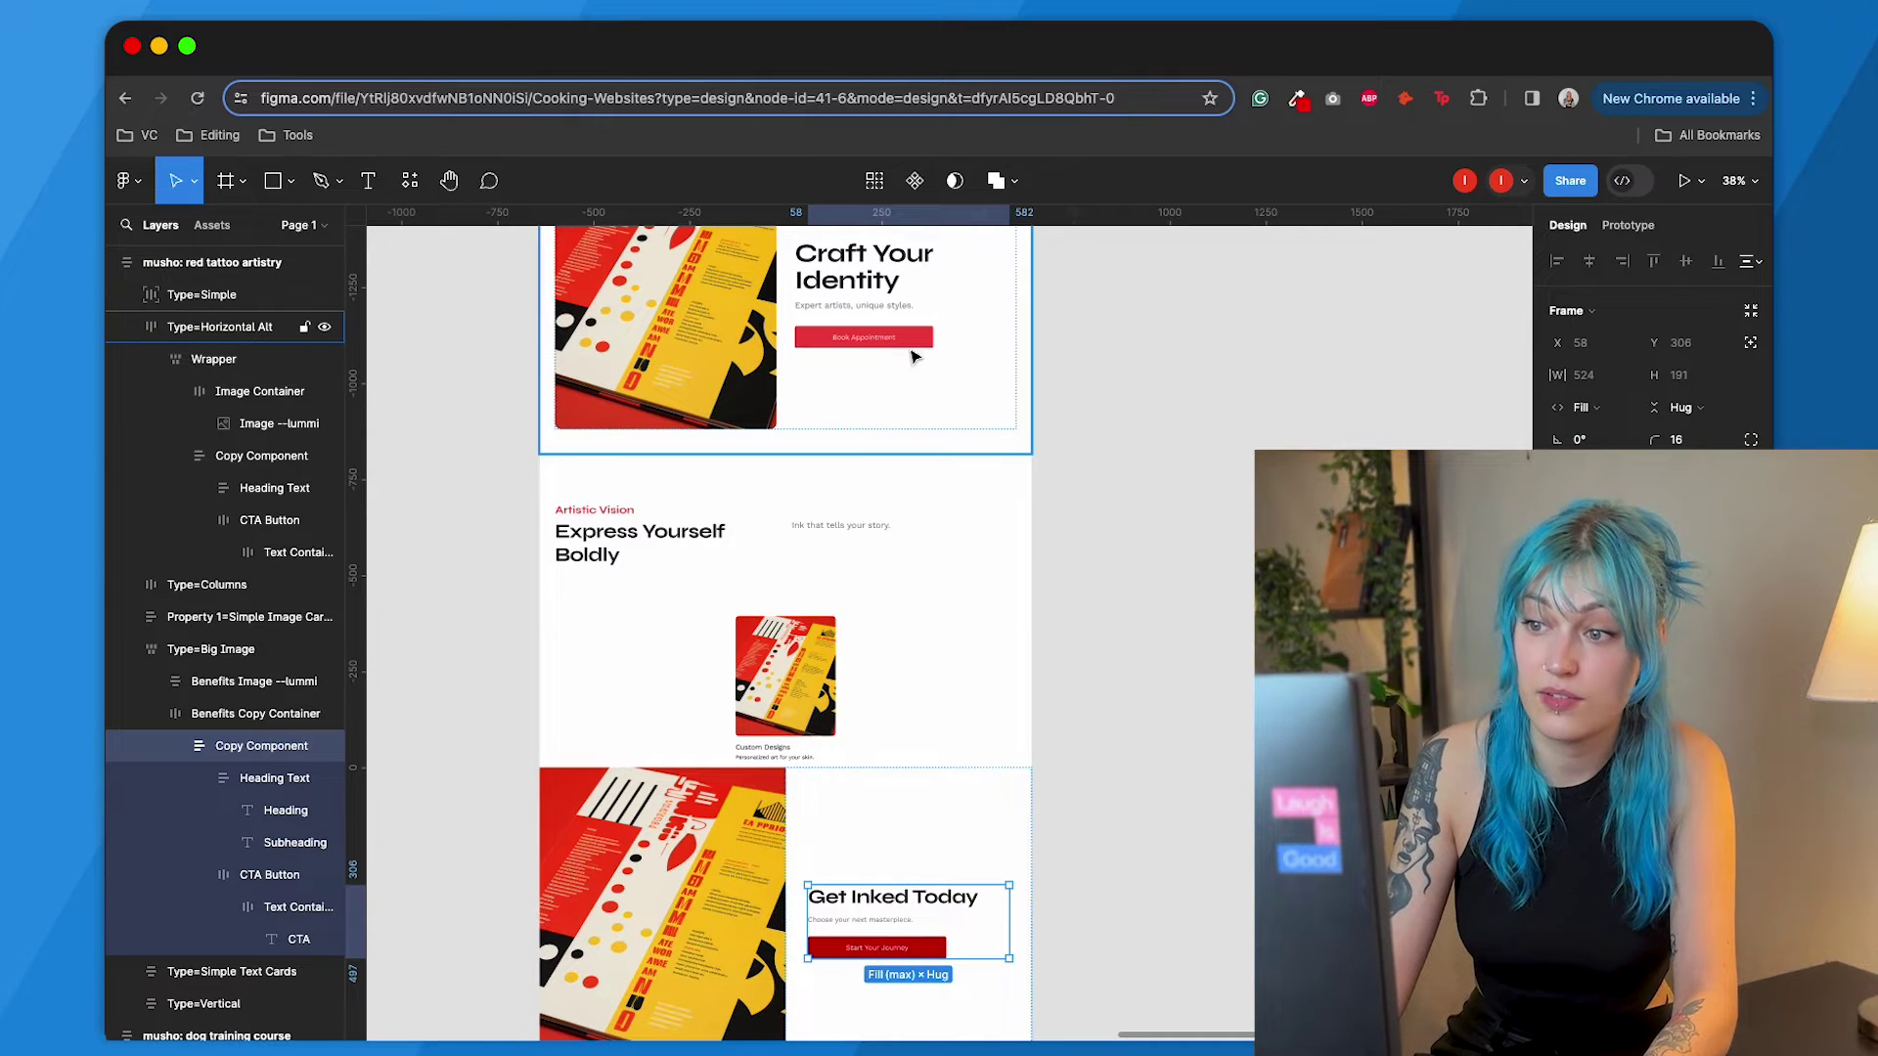
click(895, 352)
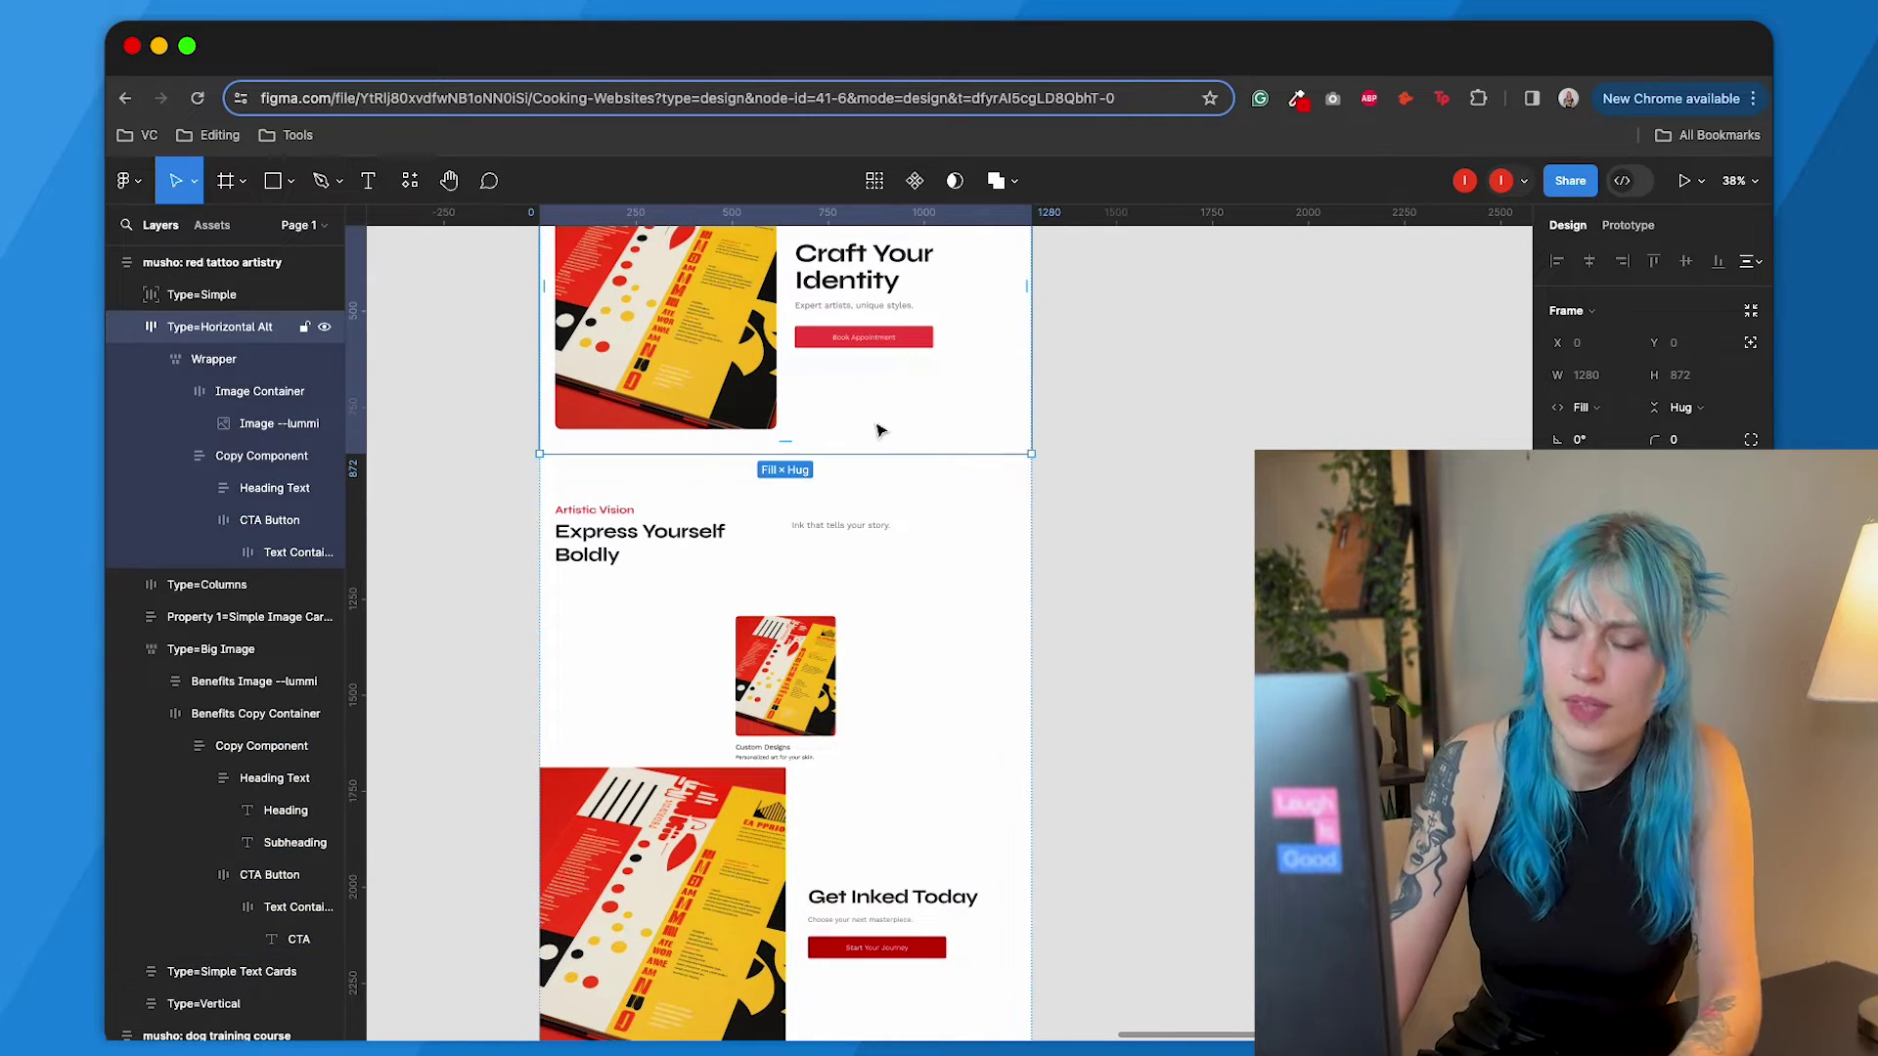
key(super+slash)
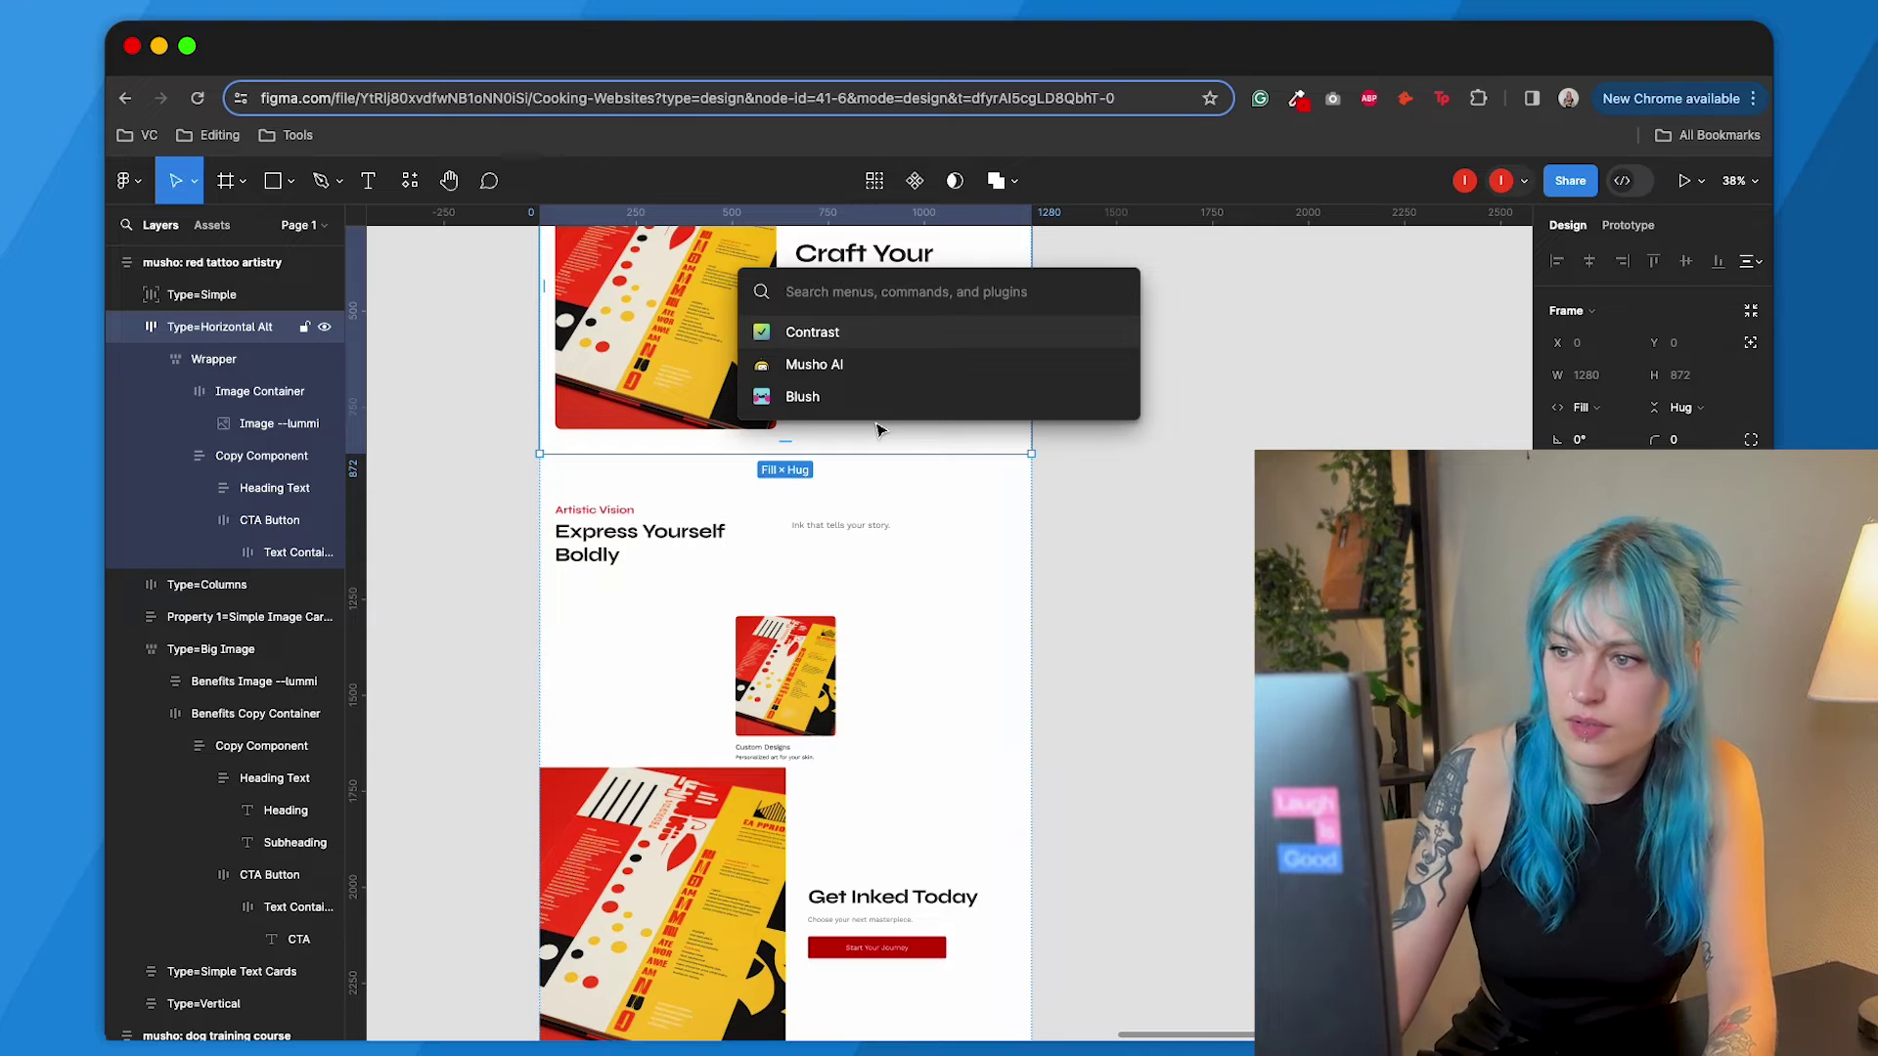
click(873, 334)
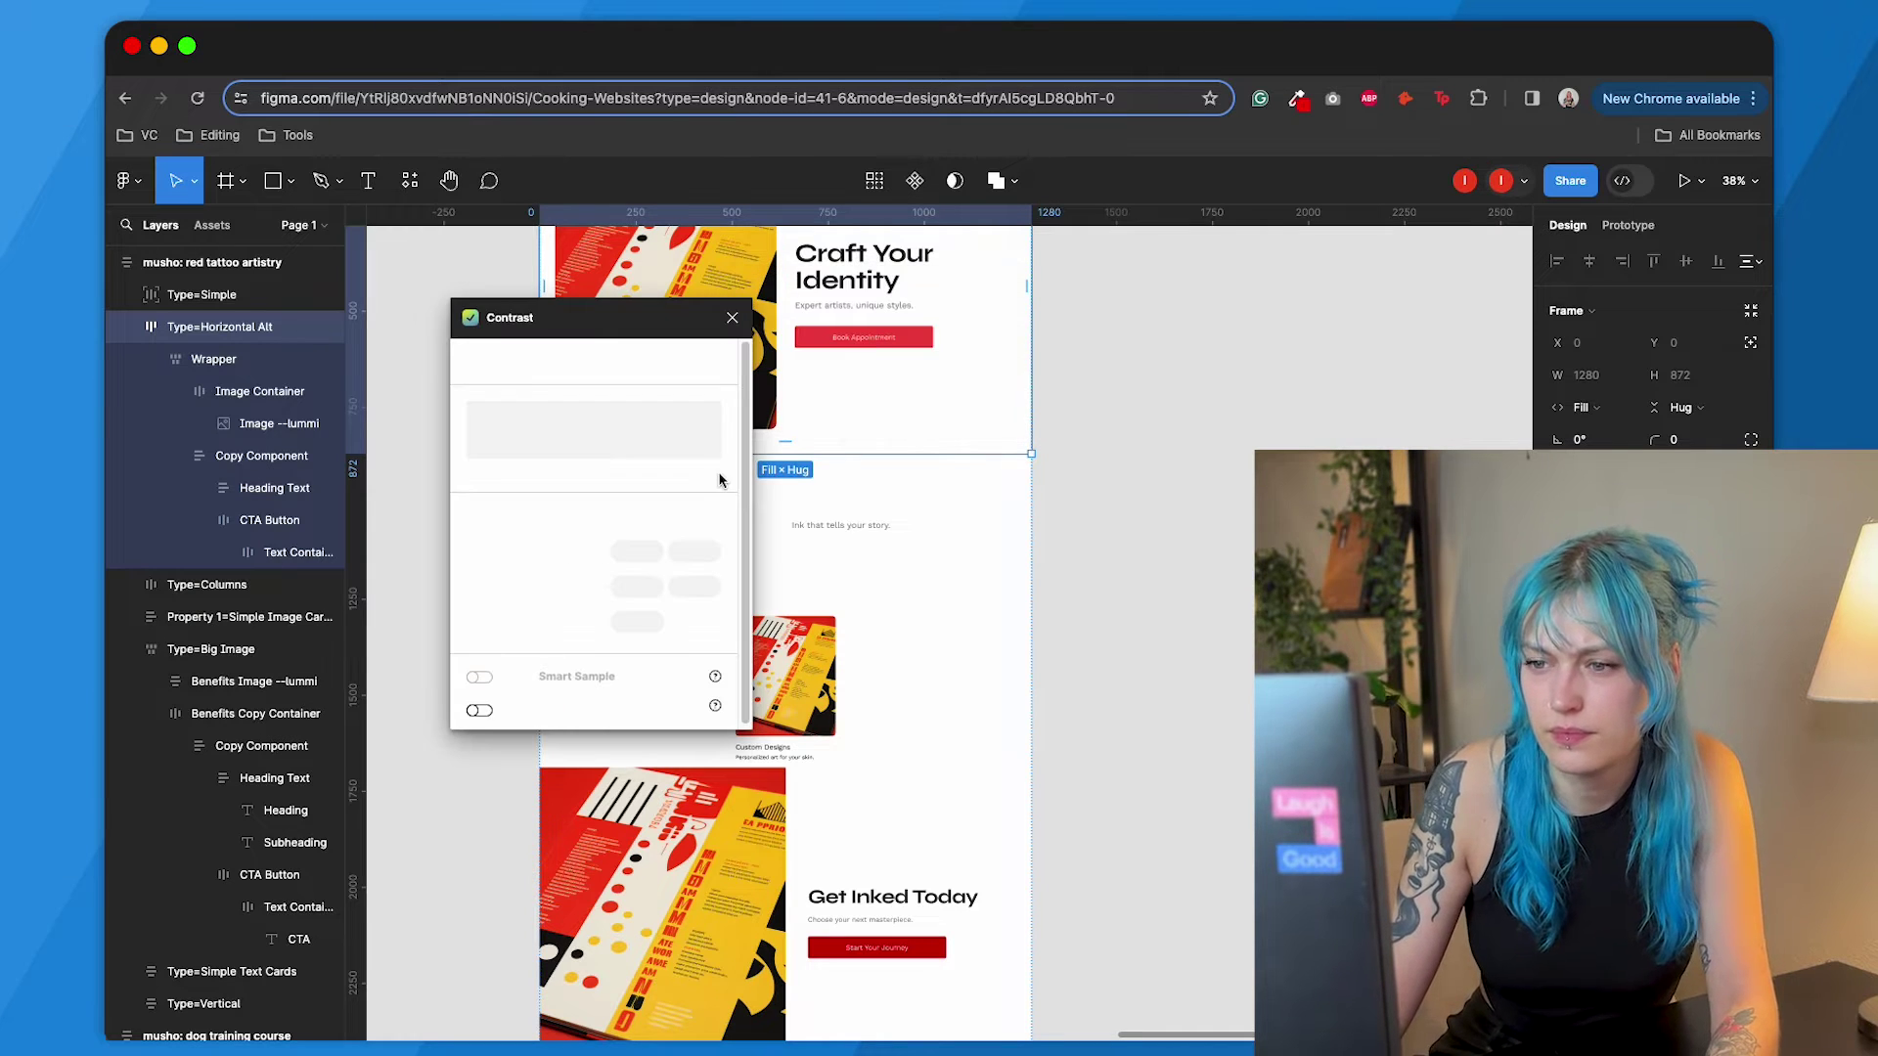
click(529, 362)
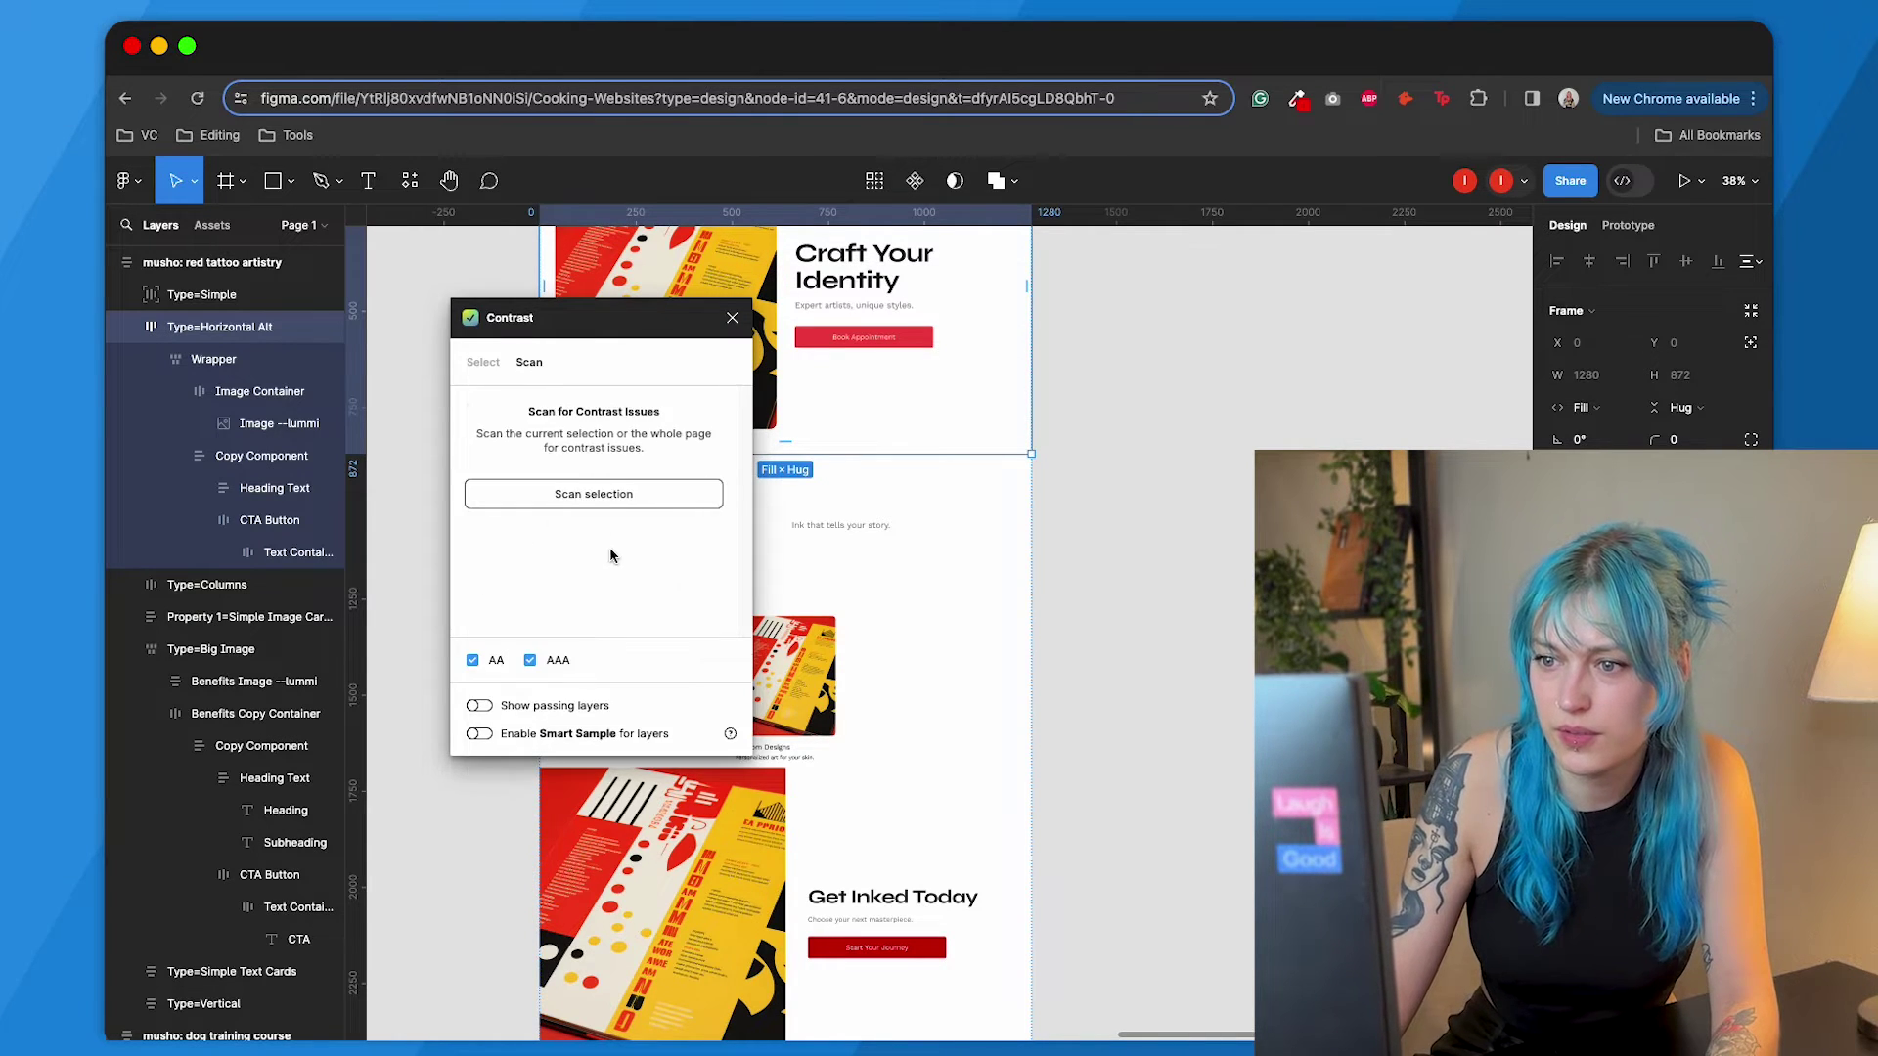
click(592, 490)
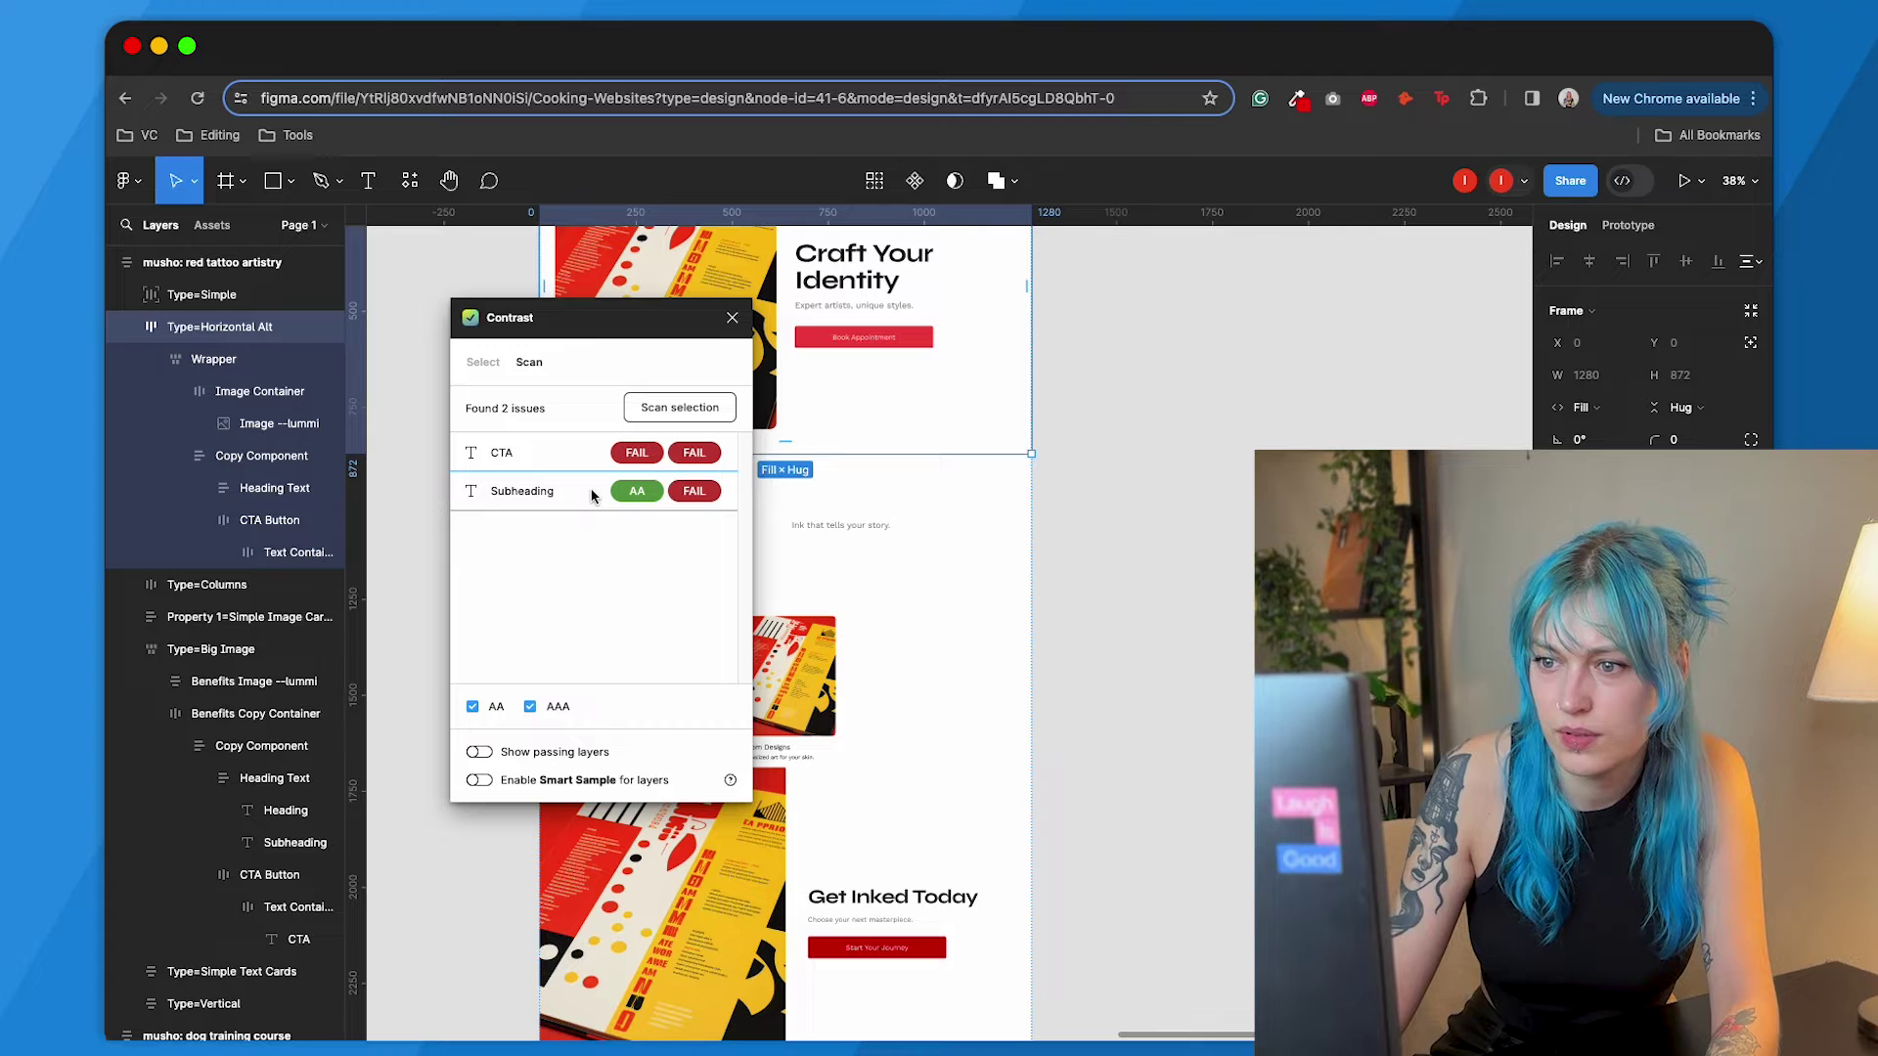
click(560, 452)
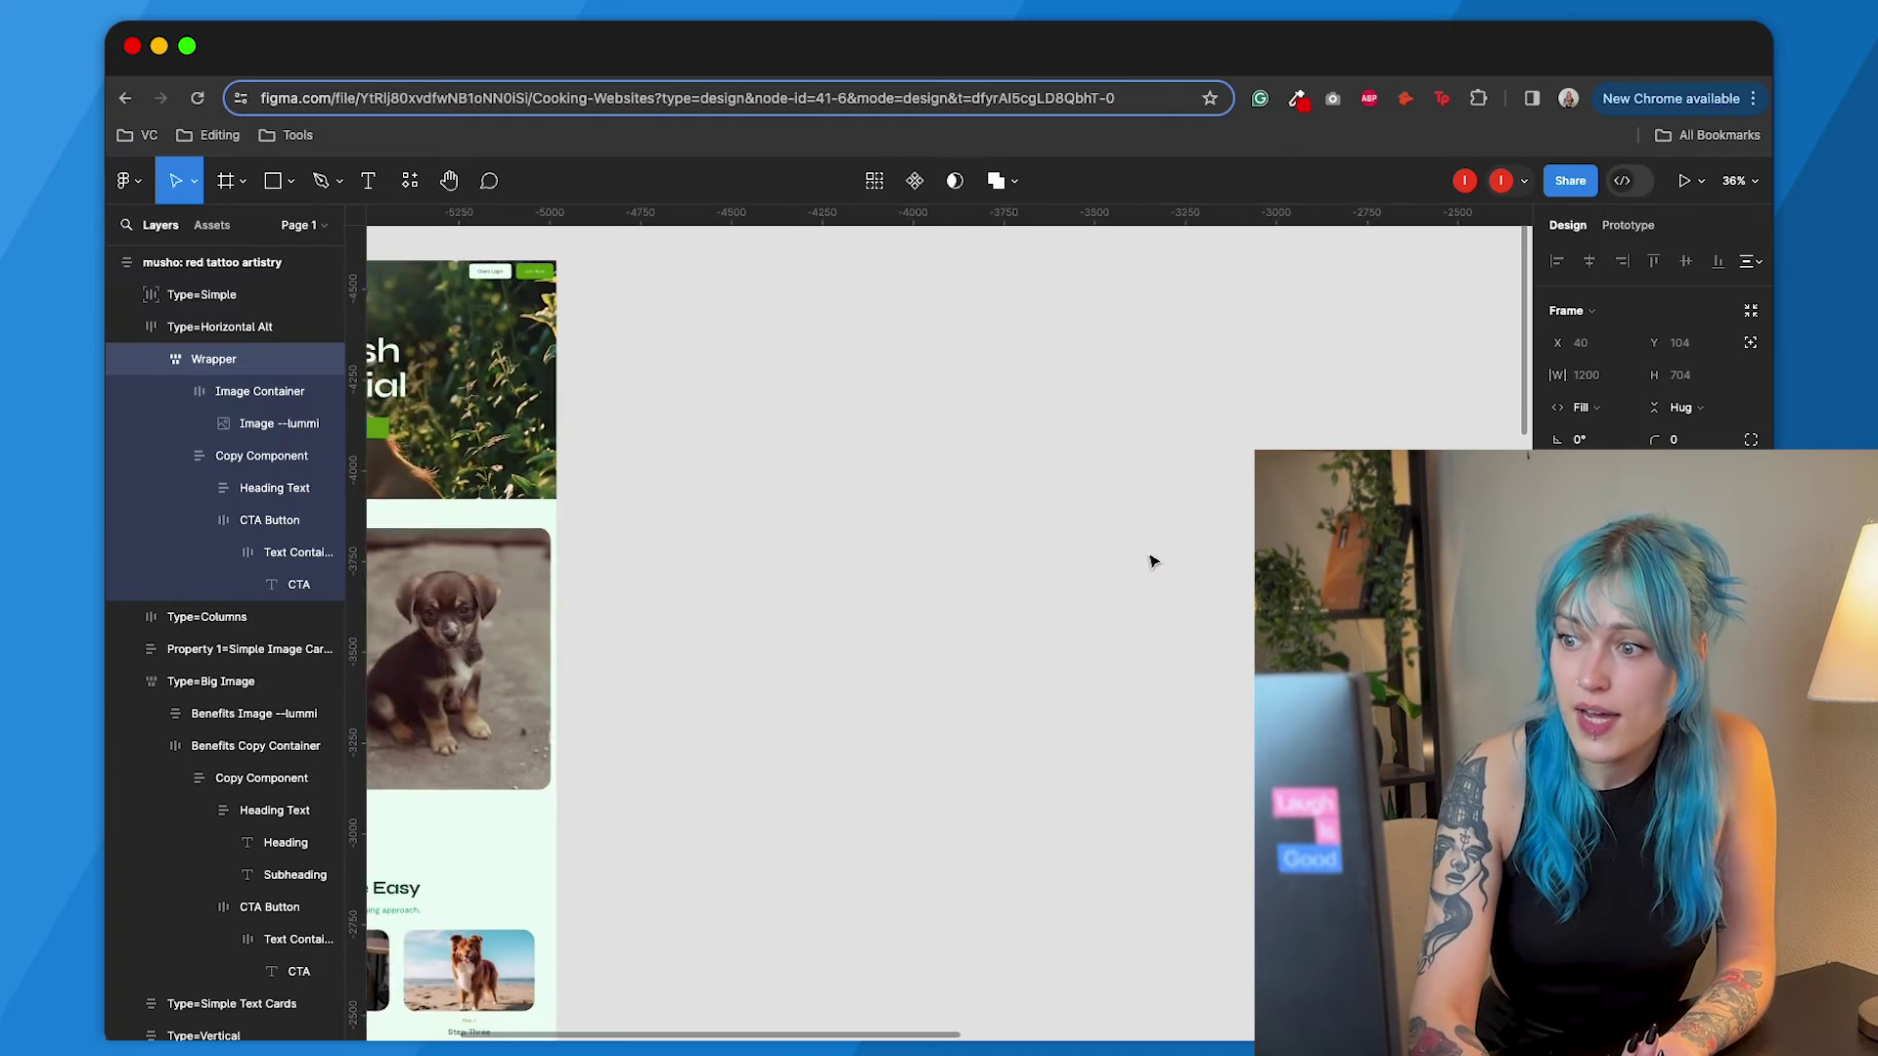
- Paste the pineapple photo onto the empty canvas beside the dog training page and scale it down to 1185 × 1778
scroll(1148, 557, right, 5)
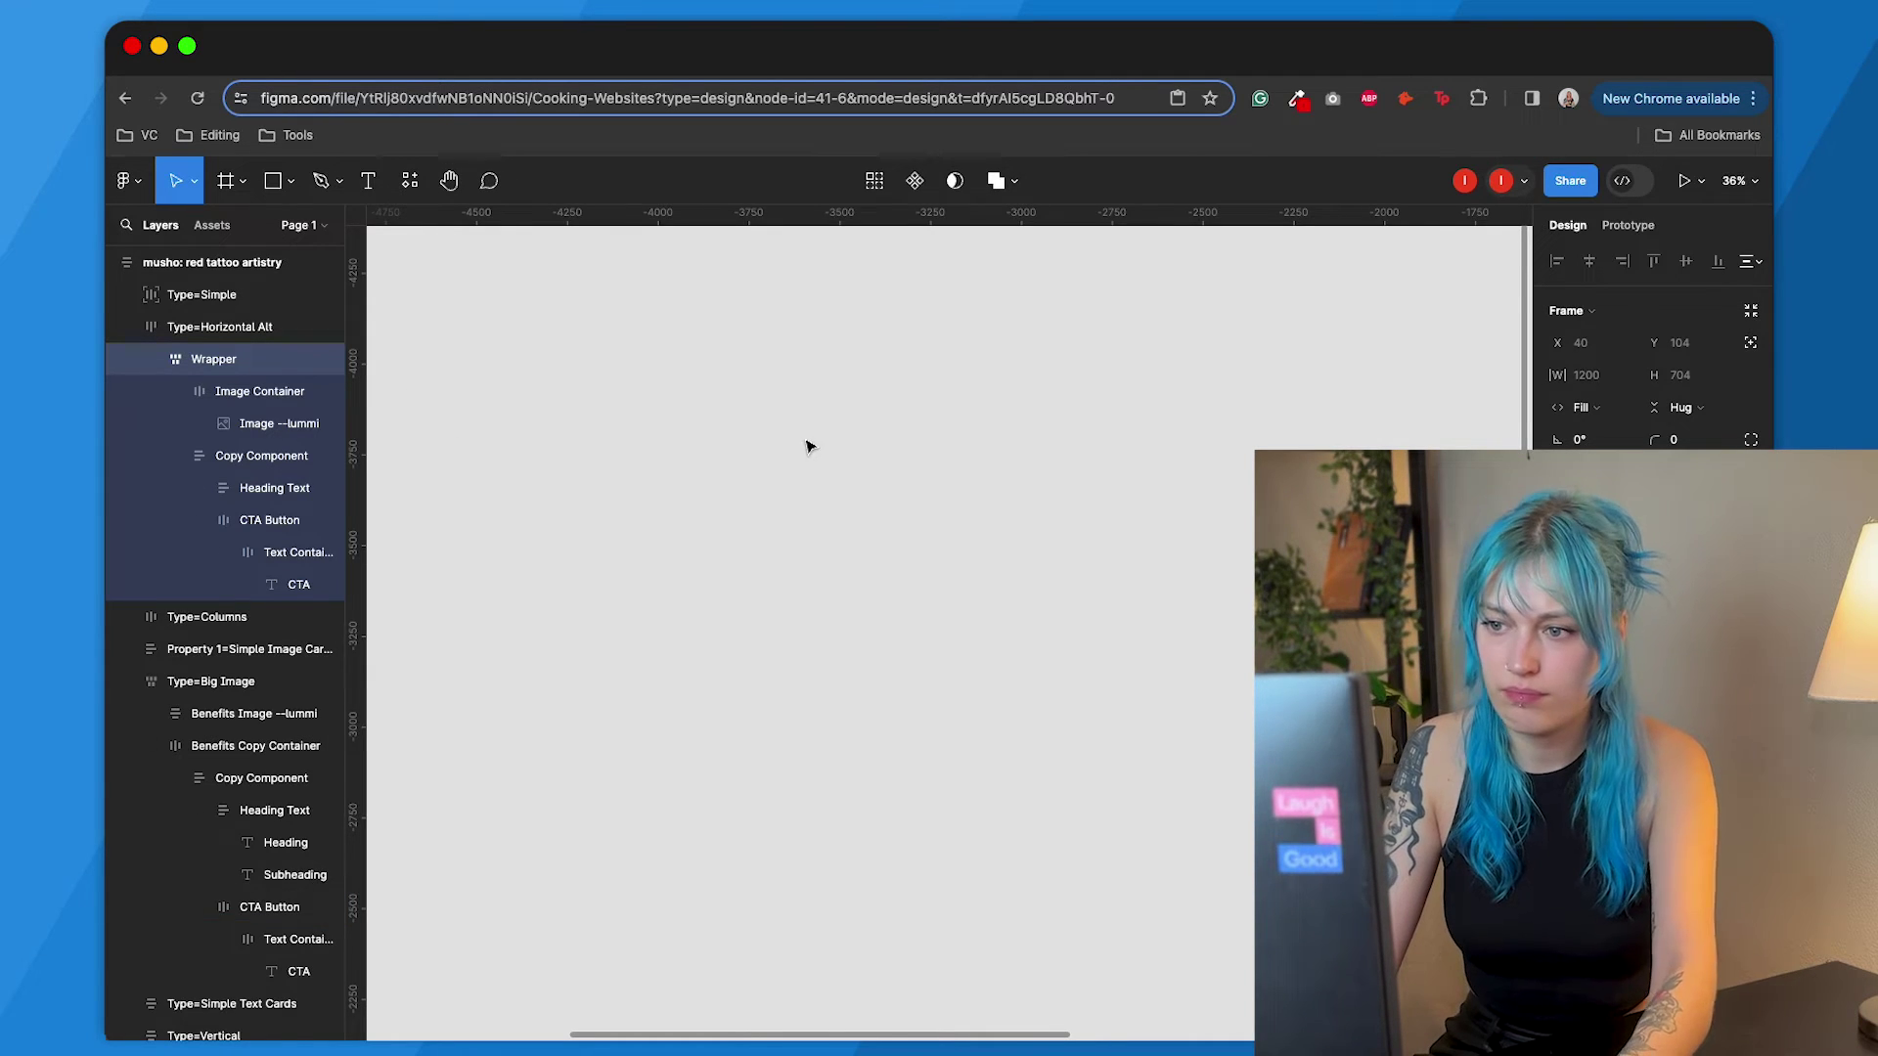
key(super+v)
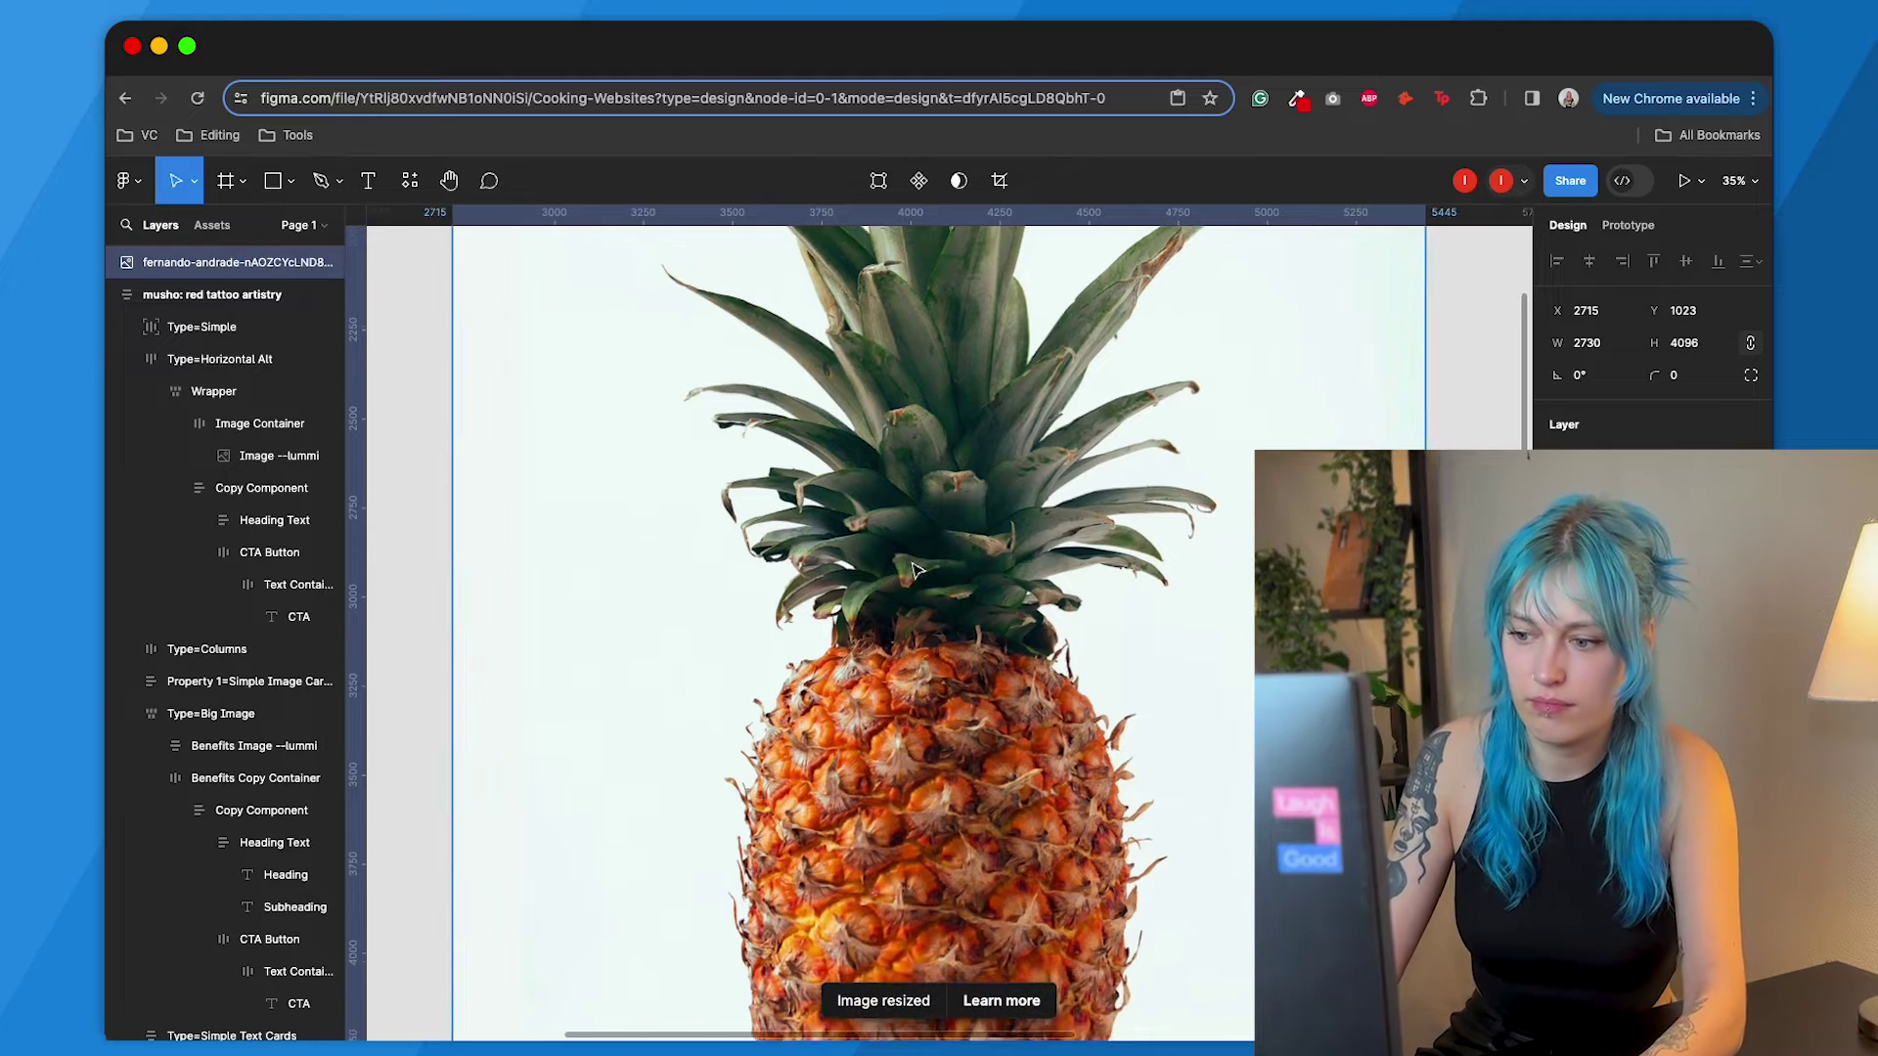
scroll(948, 532, down, 5)
drag(1171, 960, 975, 622)
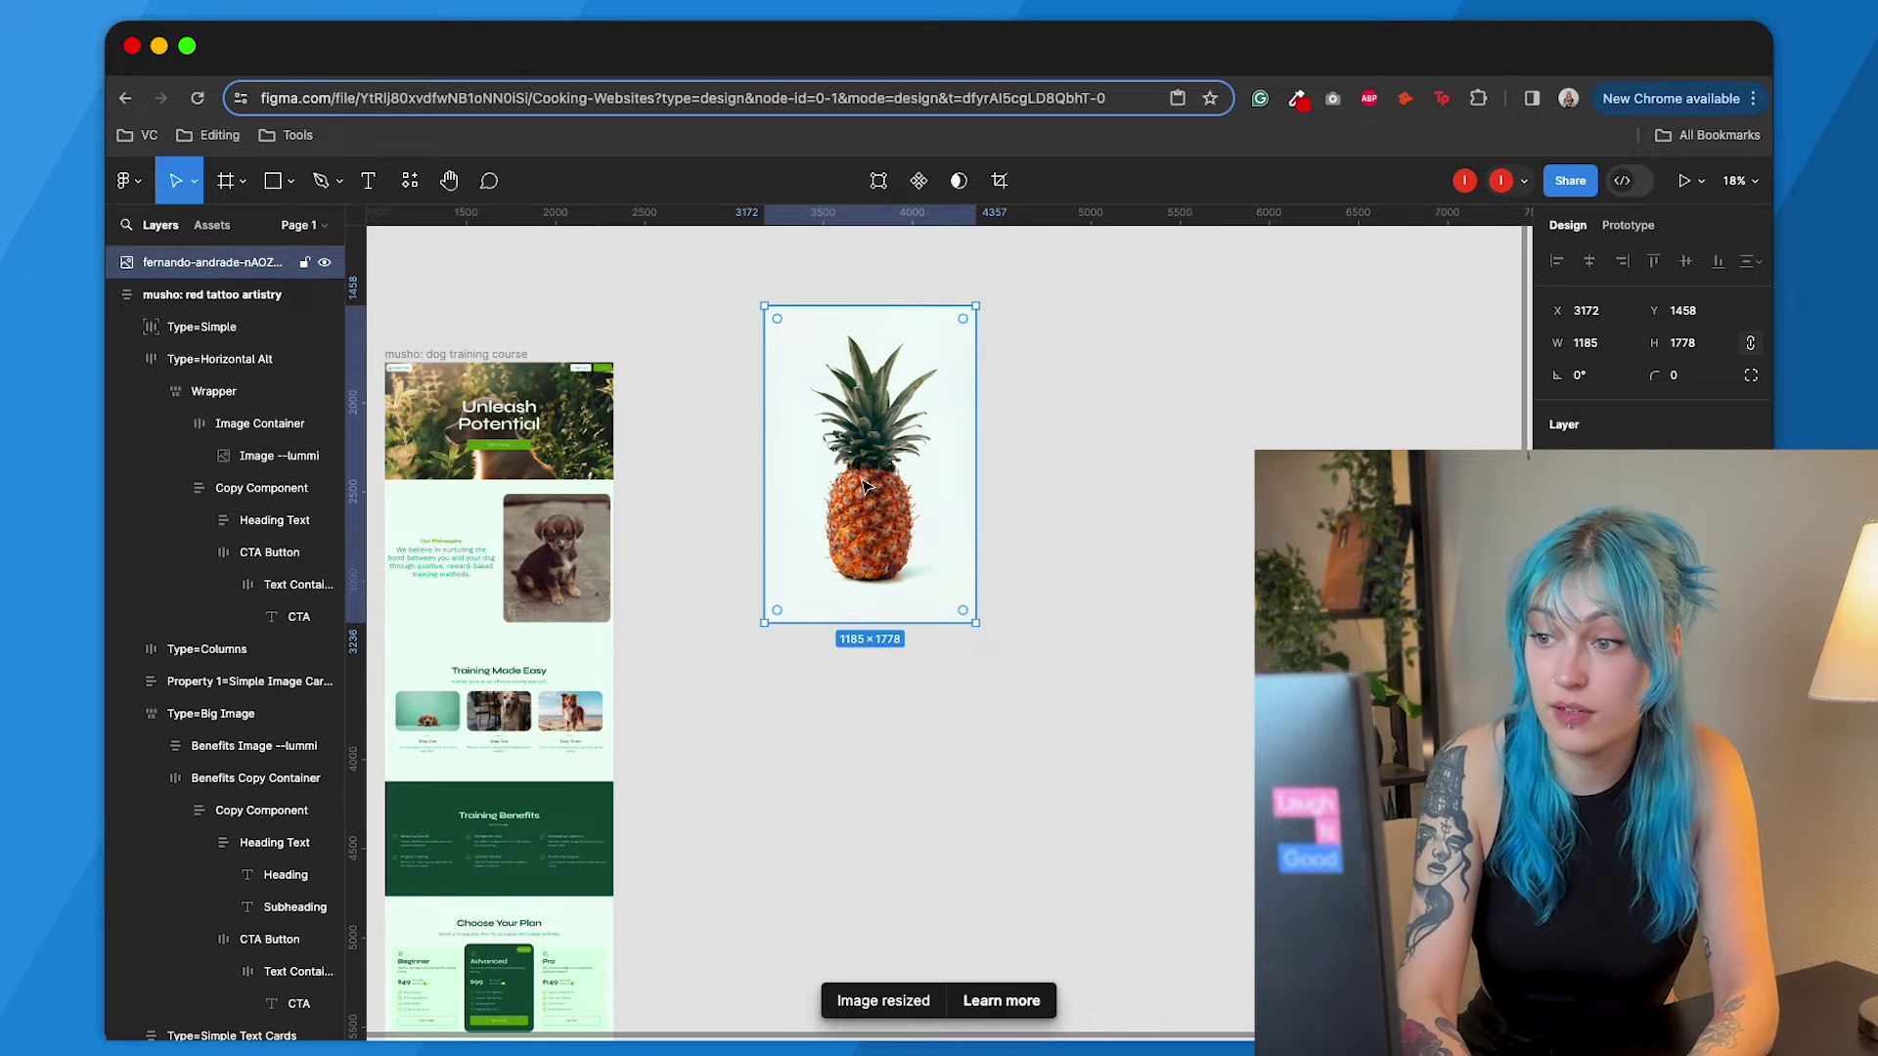
scroll(863, 499, up, 3)
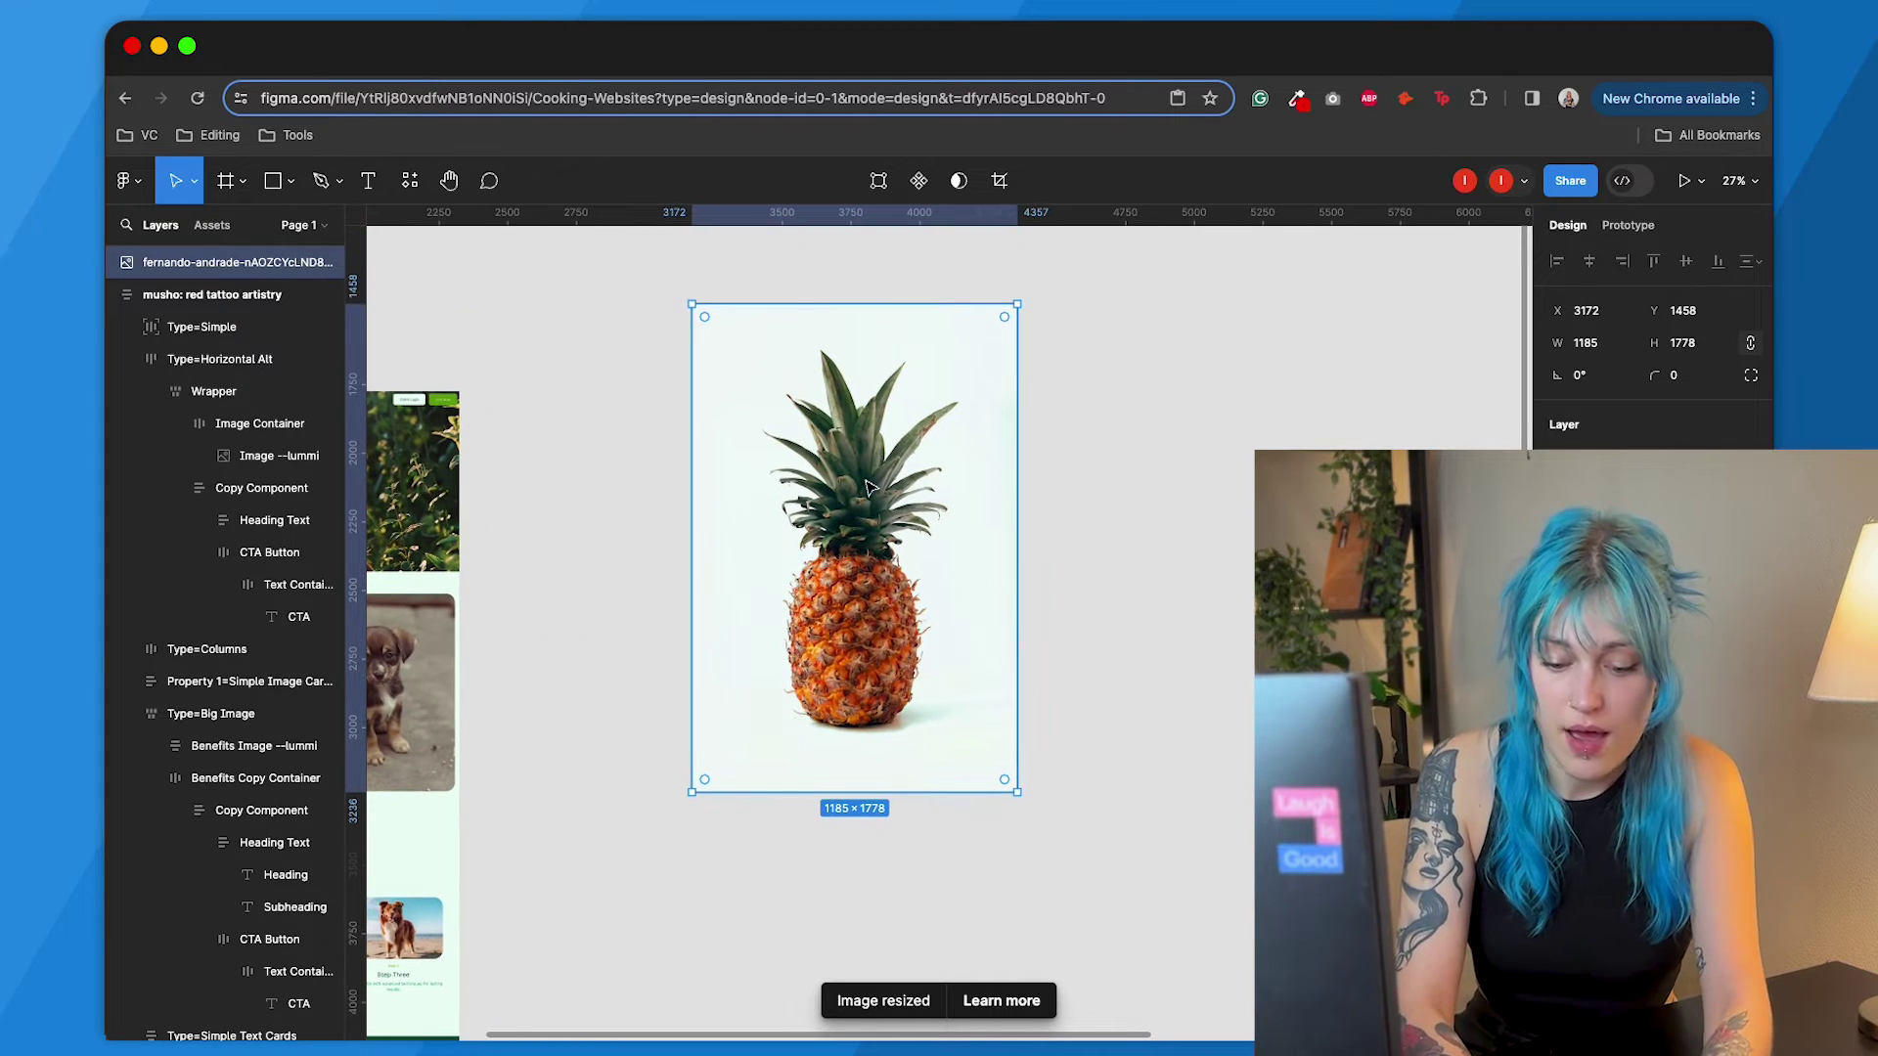
- Remove the pineapple photo's background with the Icons8 Background Remover plugin
key(super+slash)
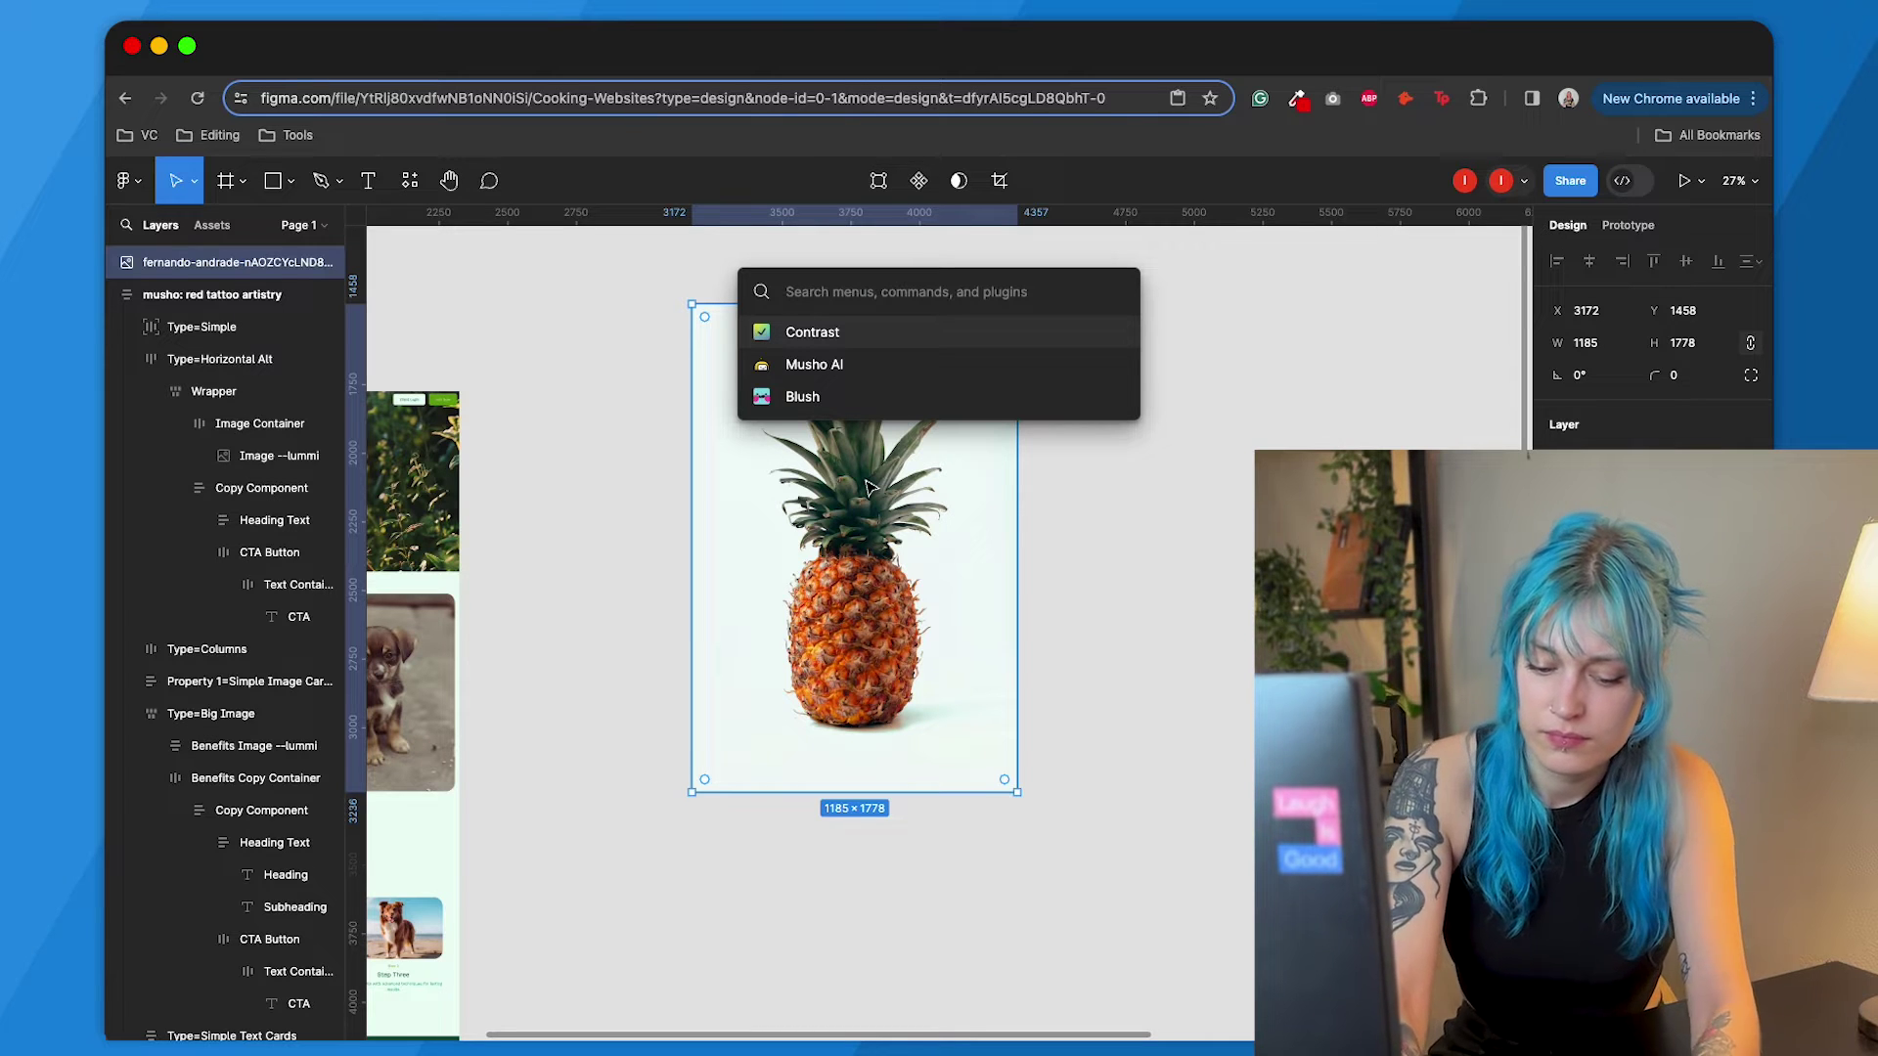
text(back)
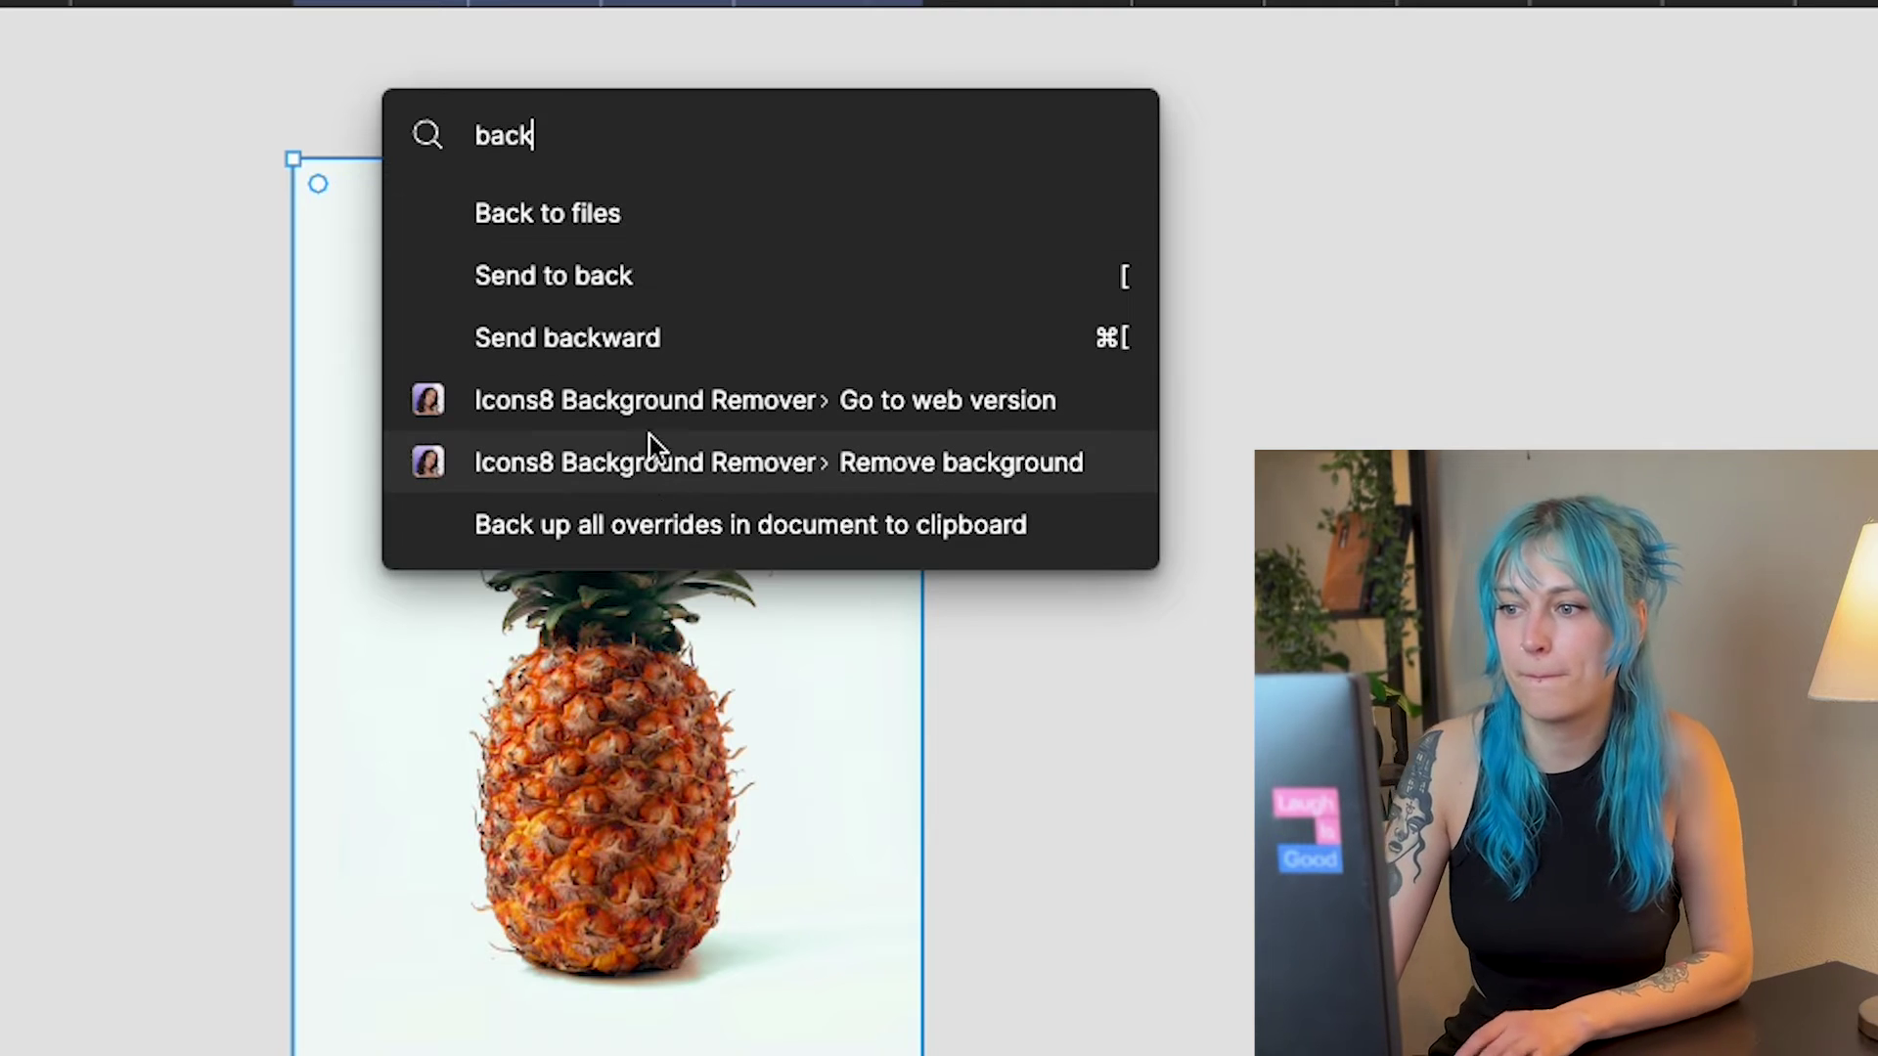
click(650, 460)
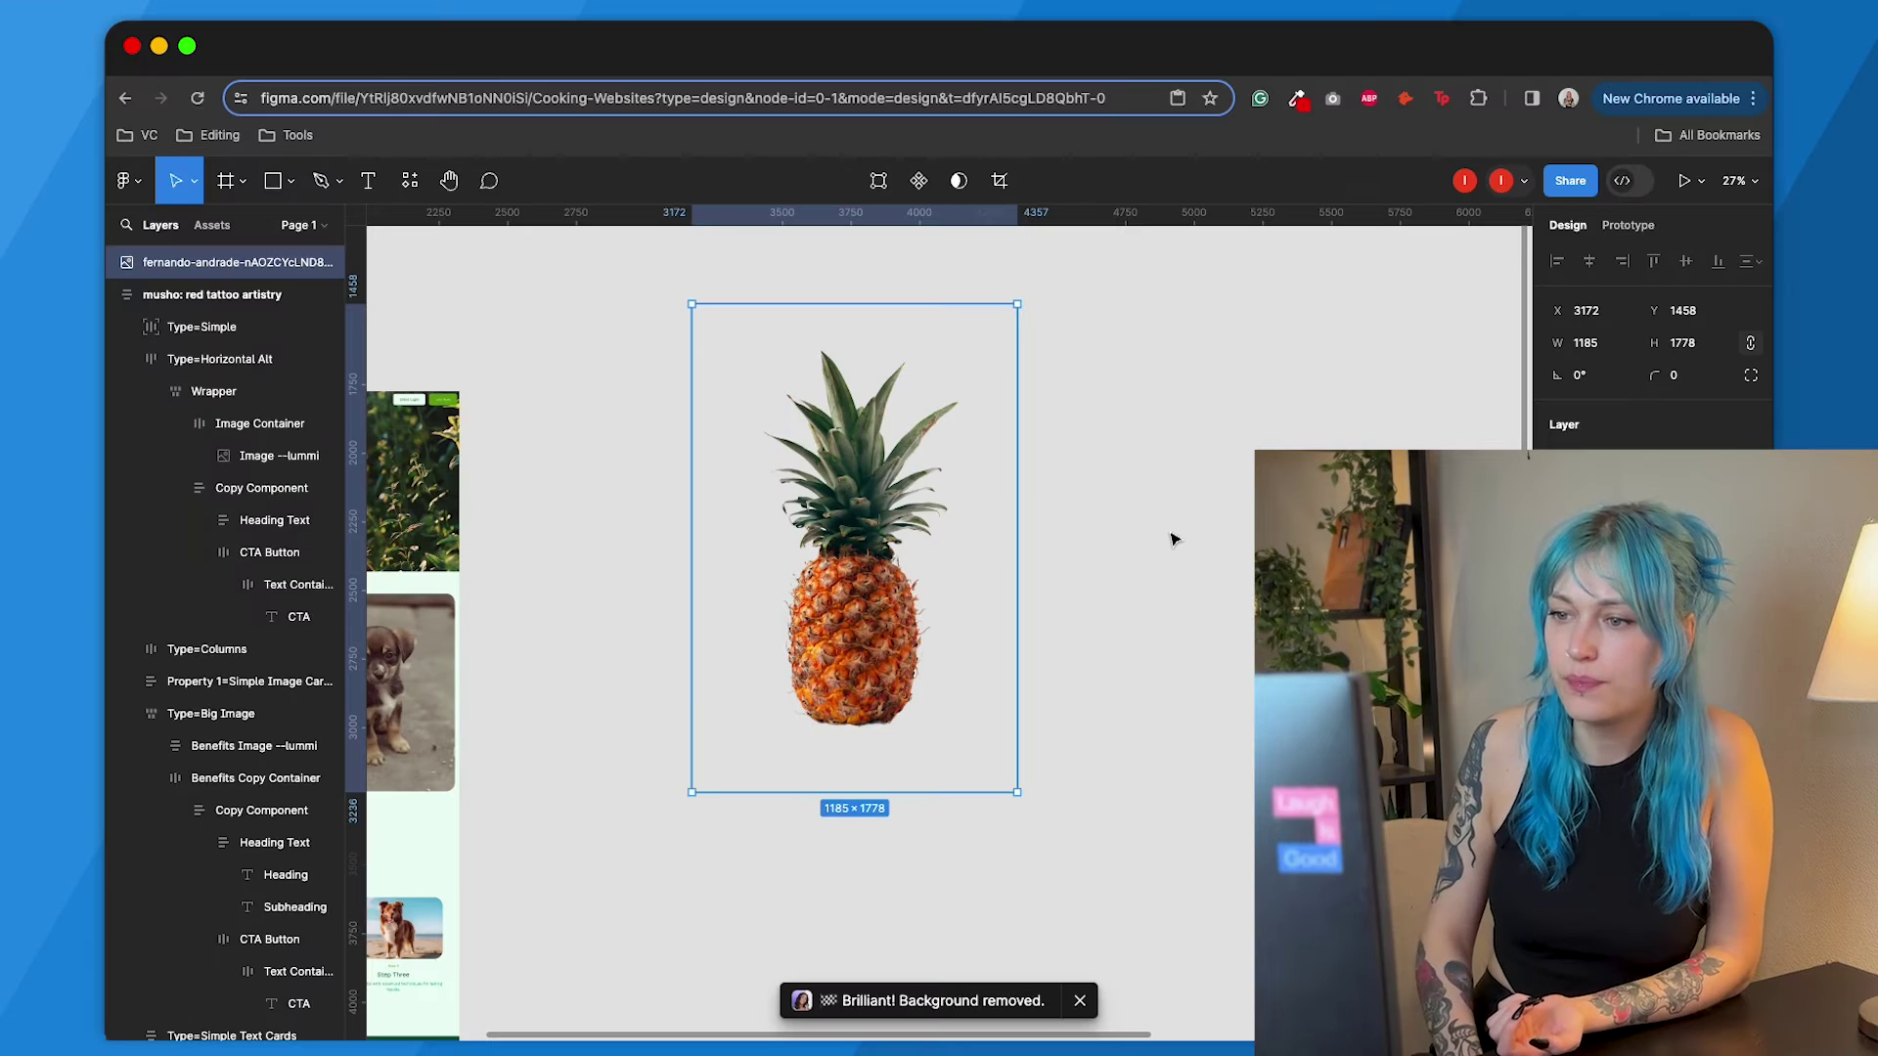
drag(855, 550, 649, 571)
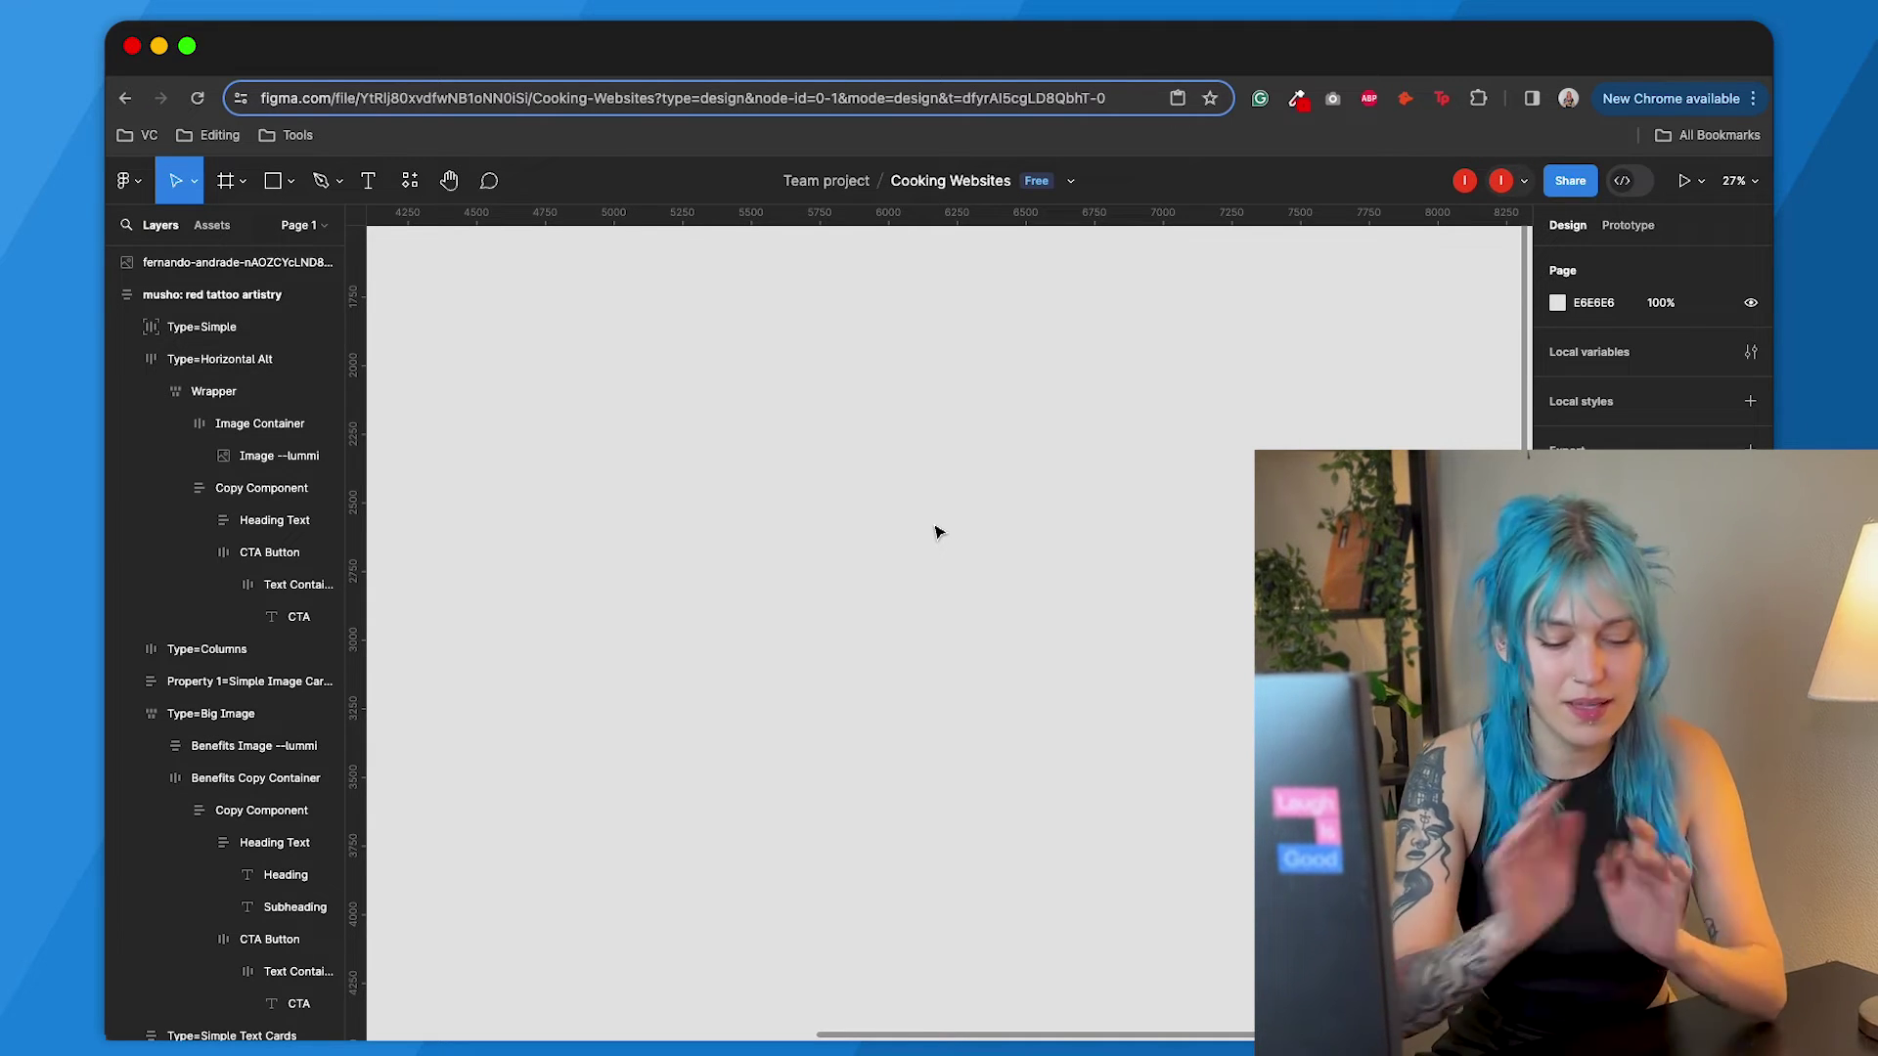
- Launch the Blush plugin over an empty canvas area and browse its illustration collections
key(super+slash)
text(blus)
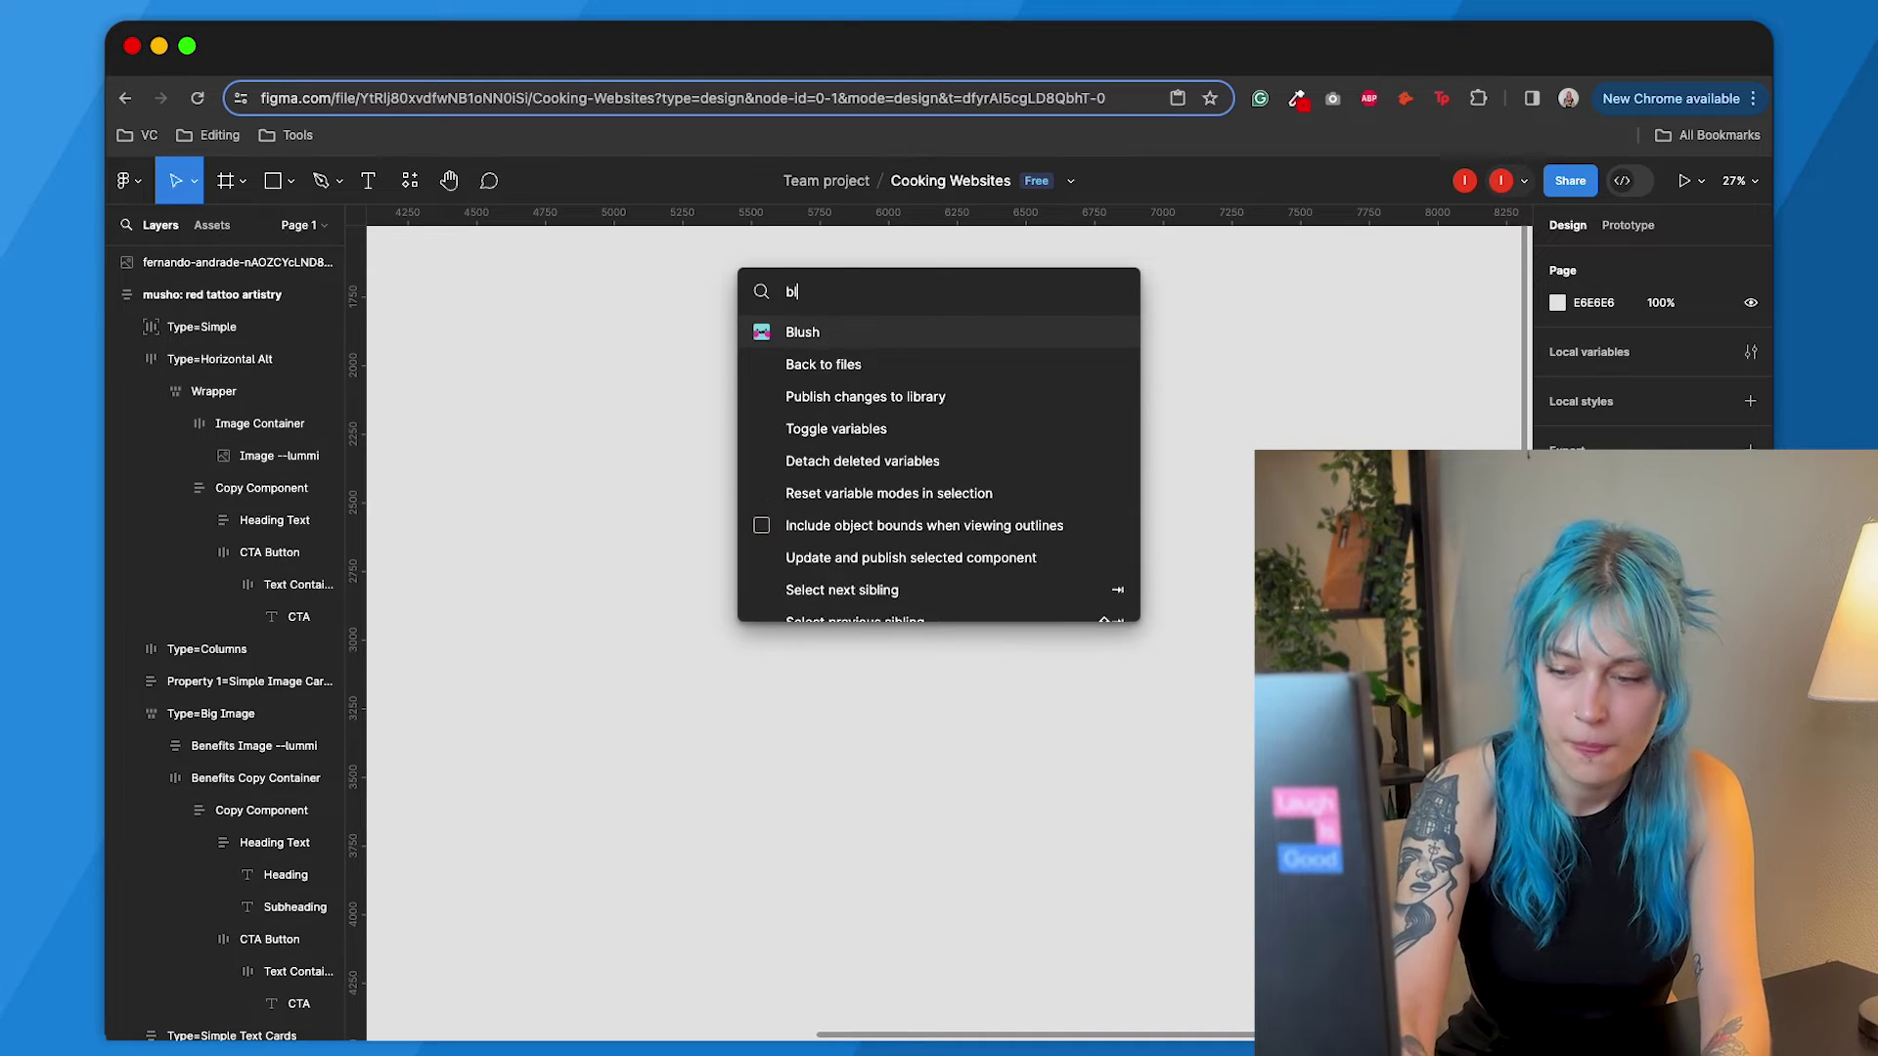
click(826, 335)
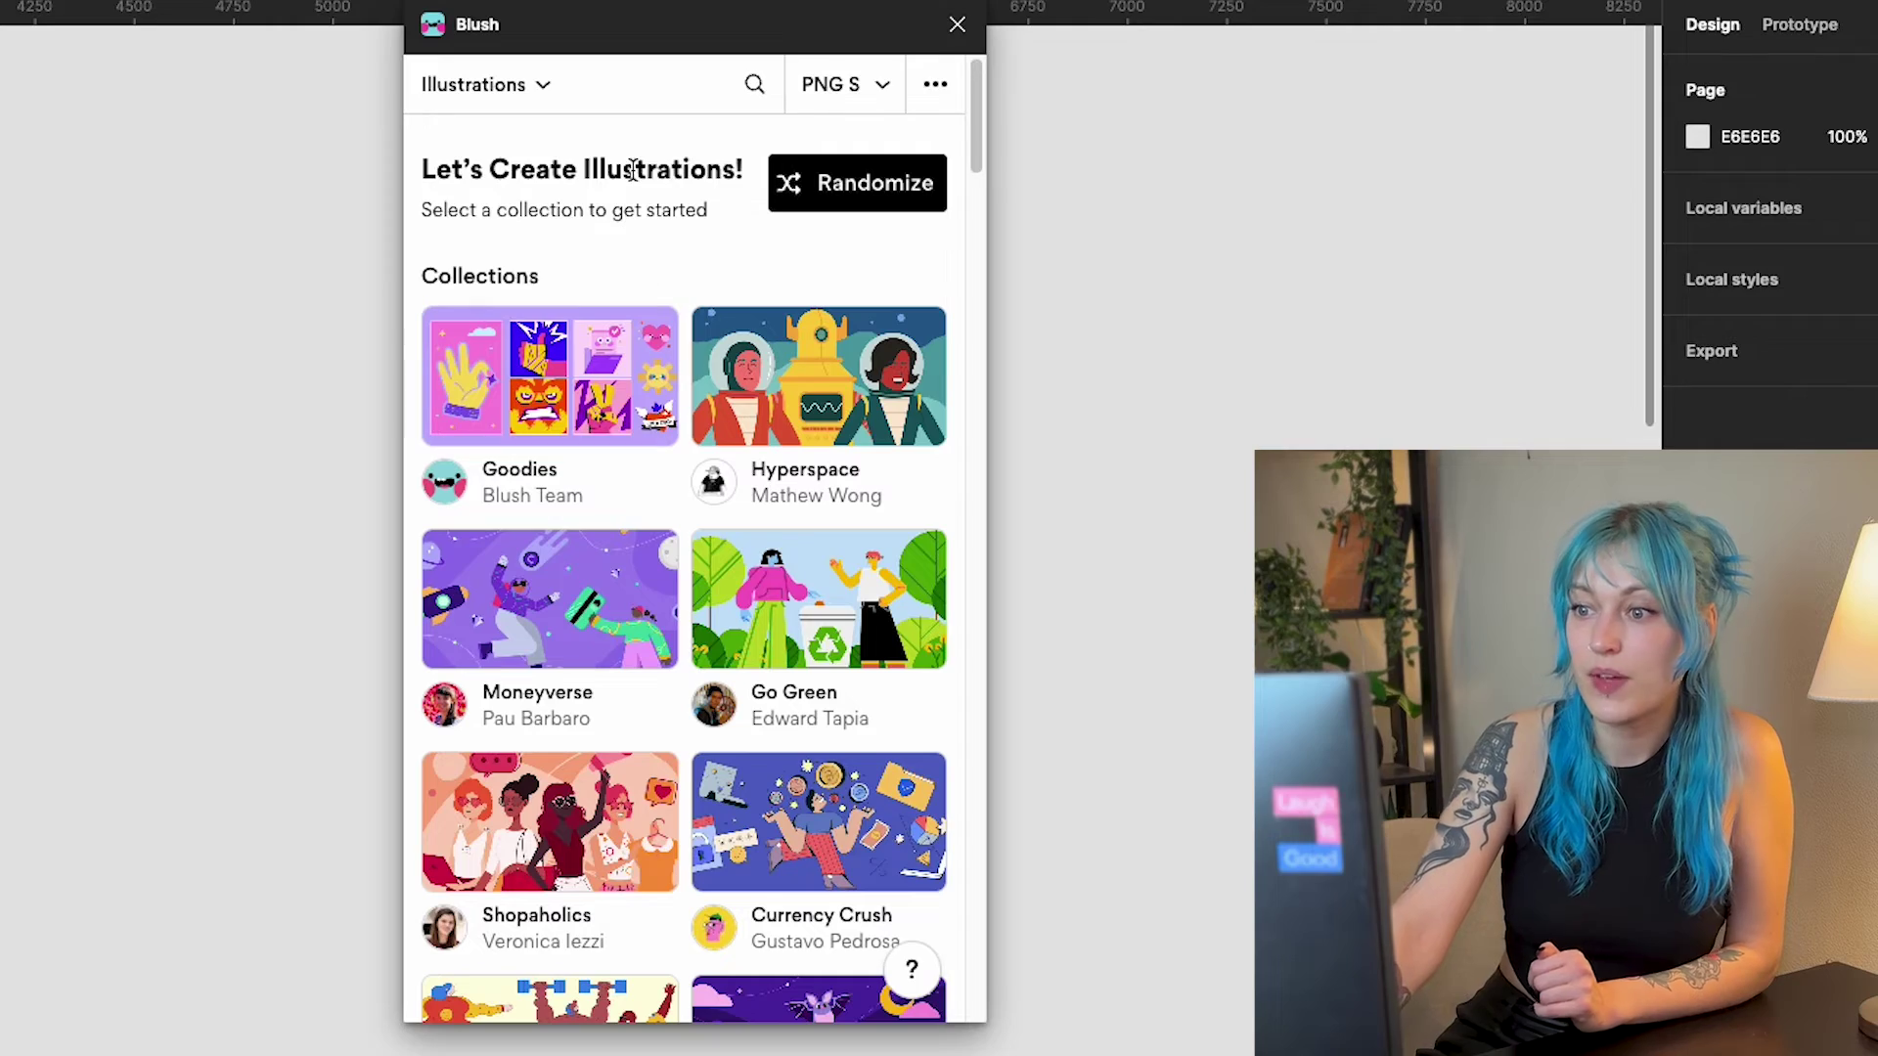
scroll(547, 572, down, 10)
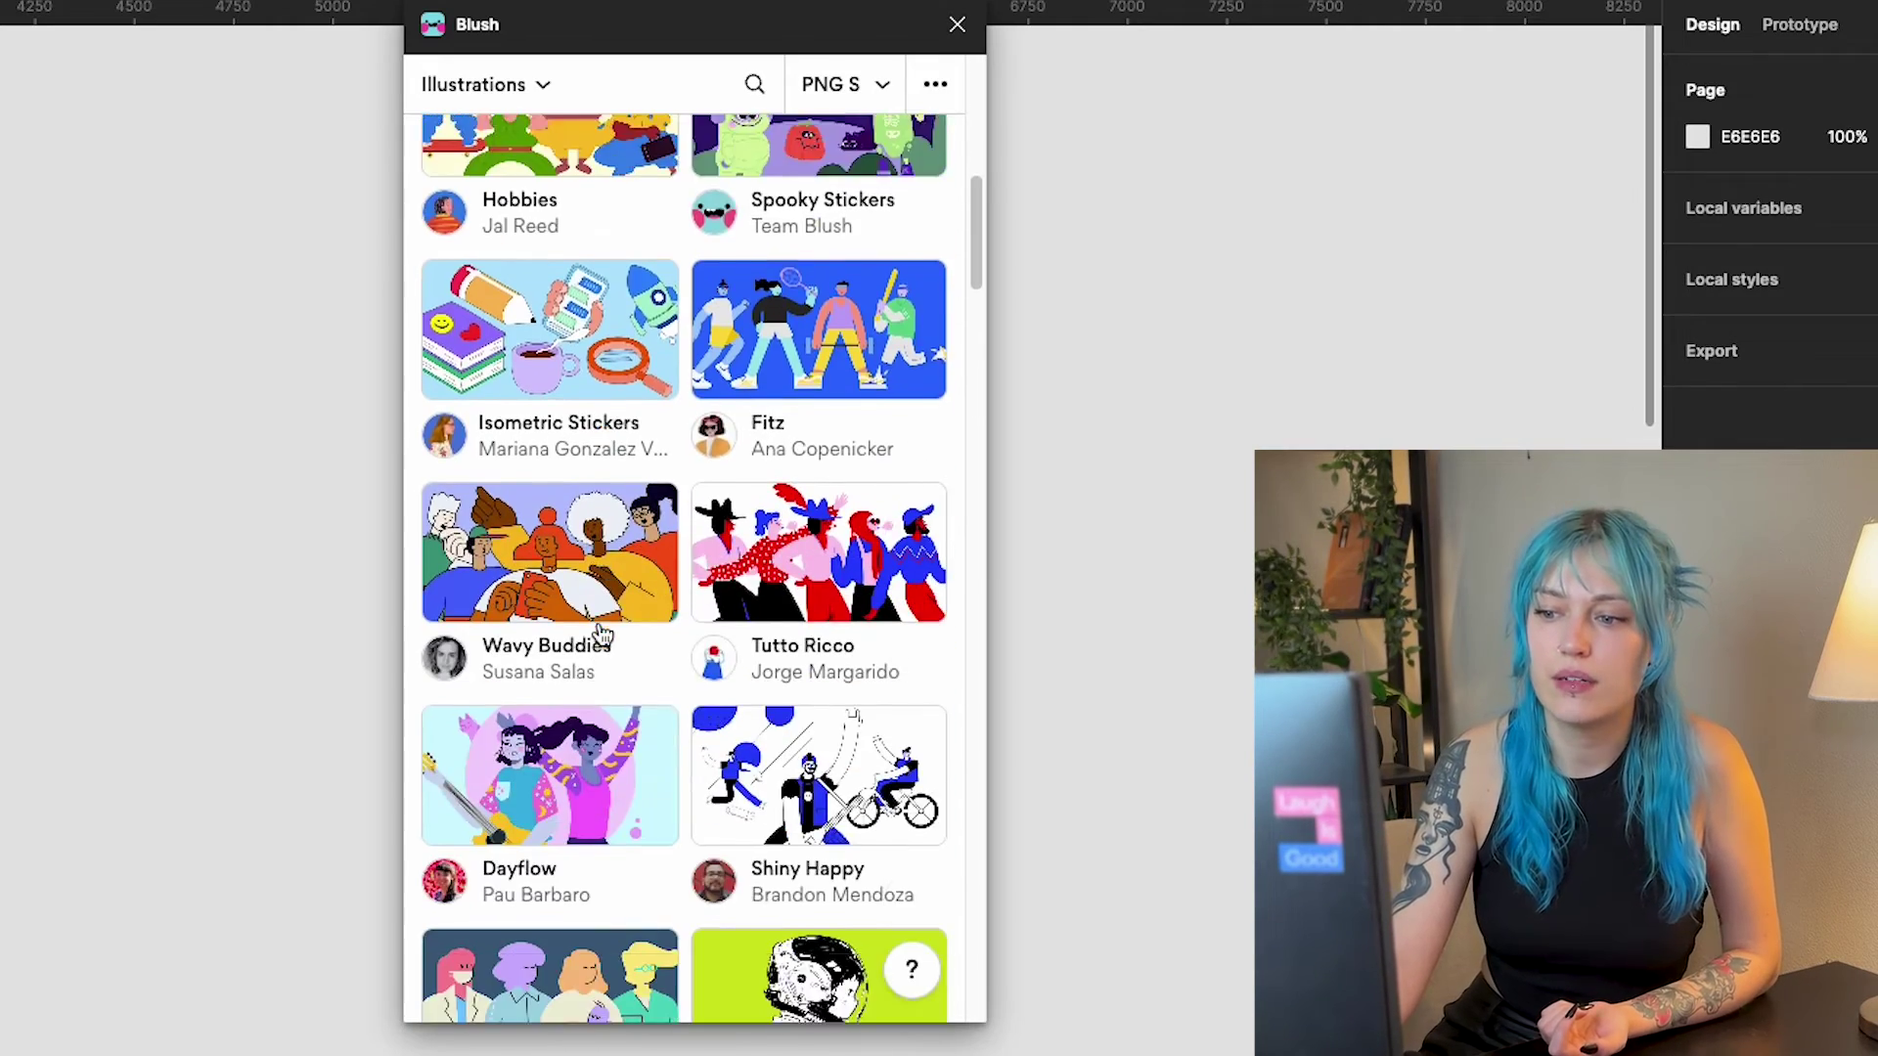
scroll(602, 634, down, 5)
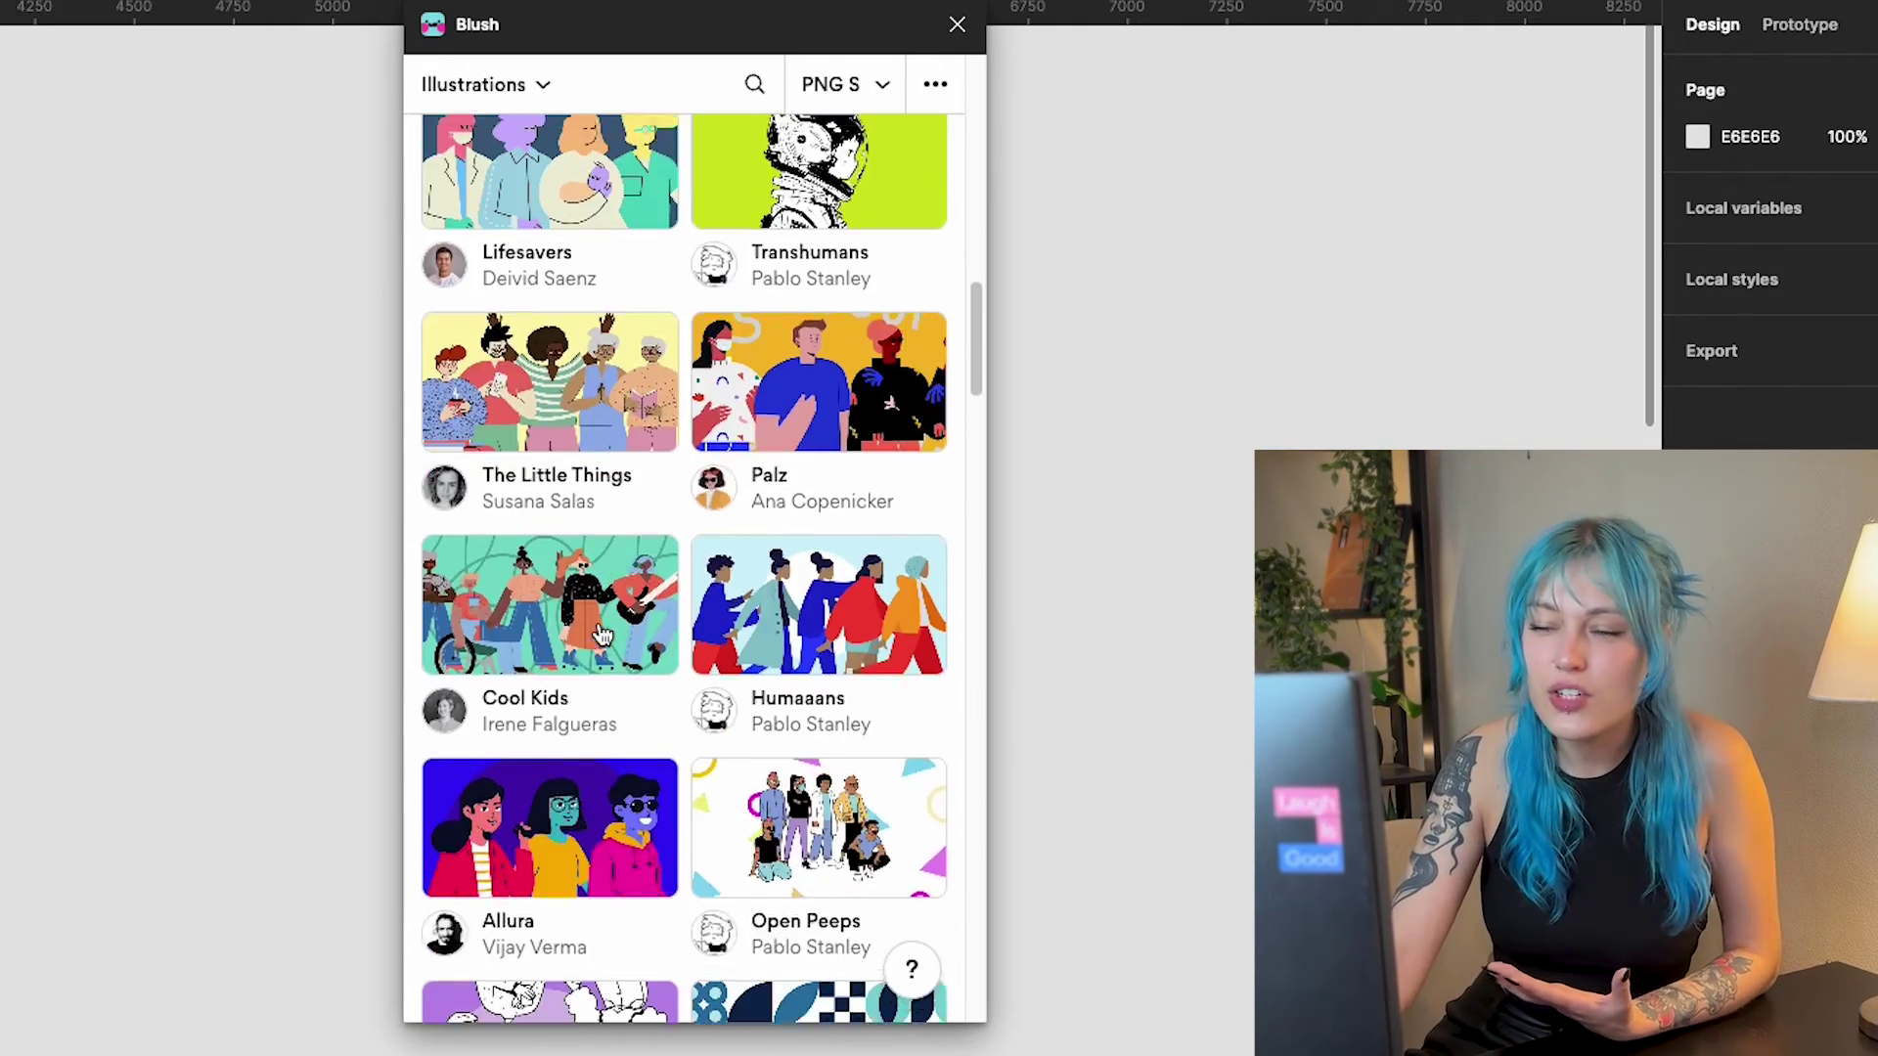
scroll(599, 628, up, 15)
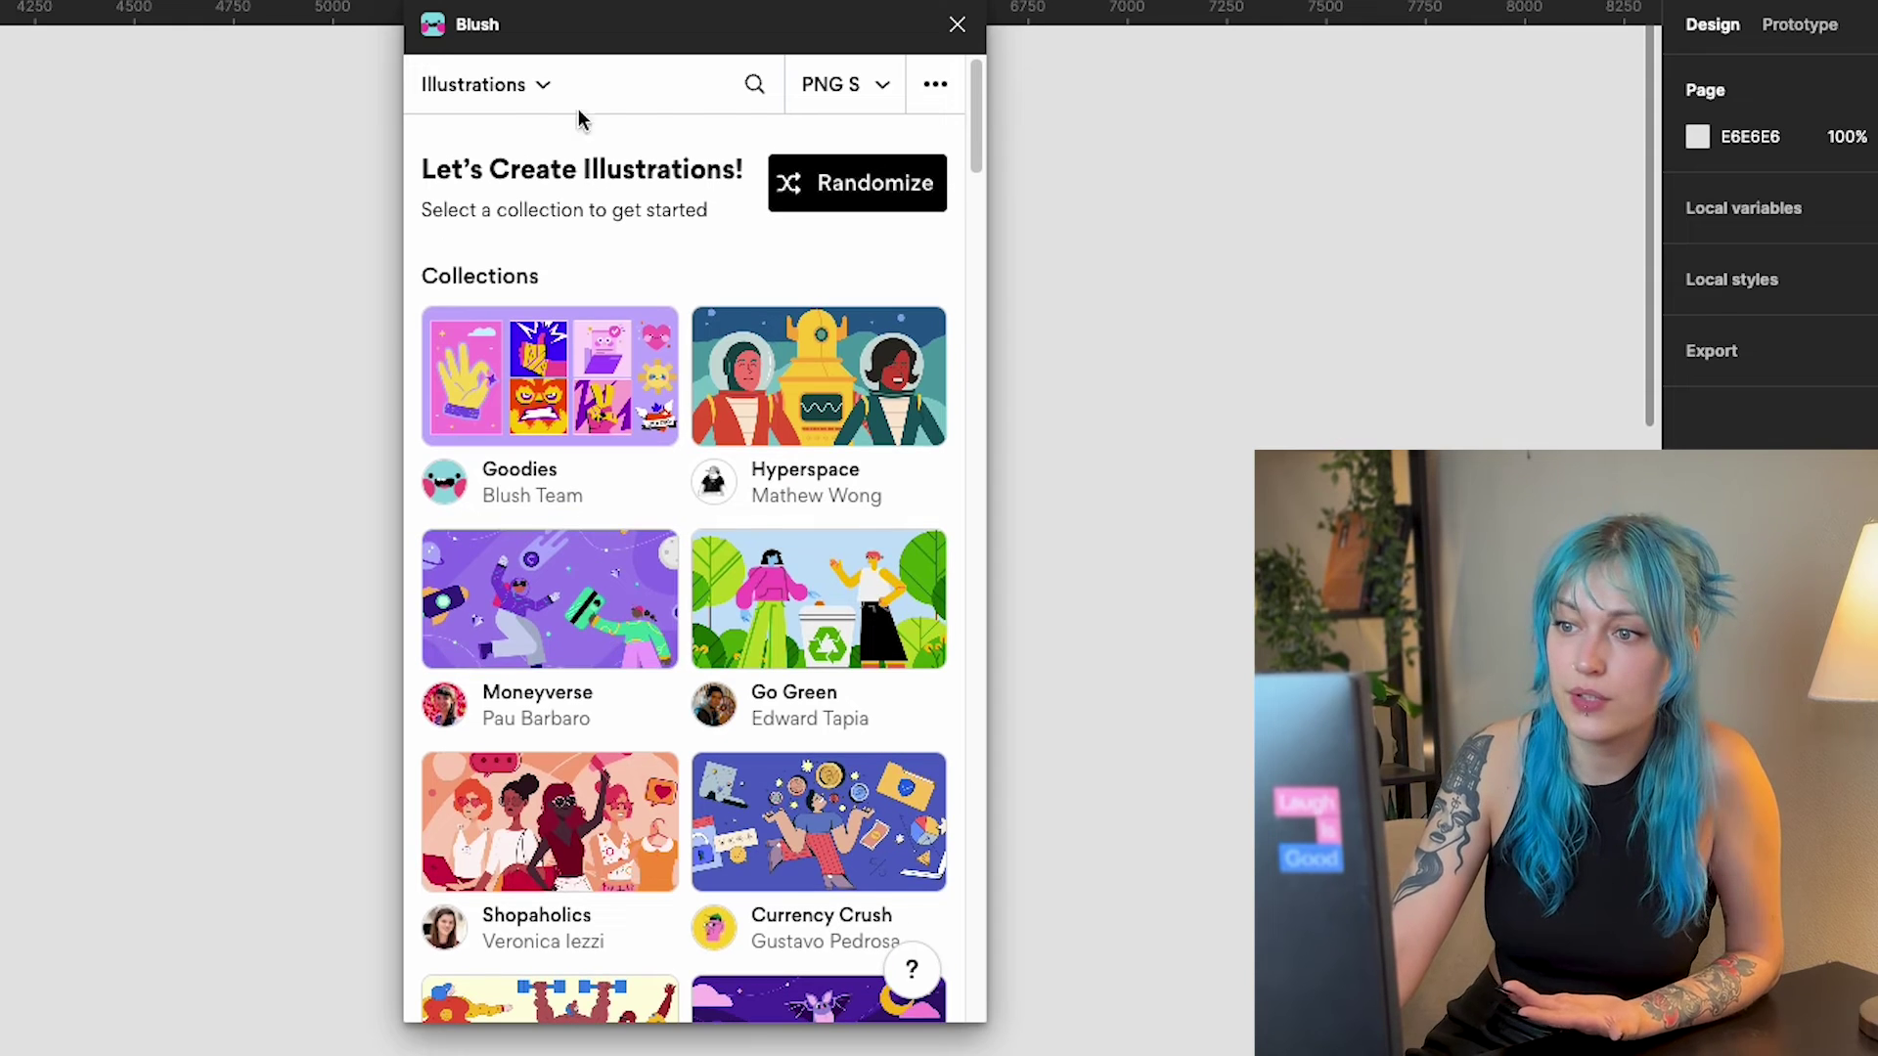
- Open Blush's Animals illustration category and look through its cat, dog and other animal drawings
click(544, 86)
scroll(606, 411, down, 3)
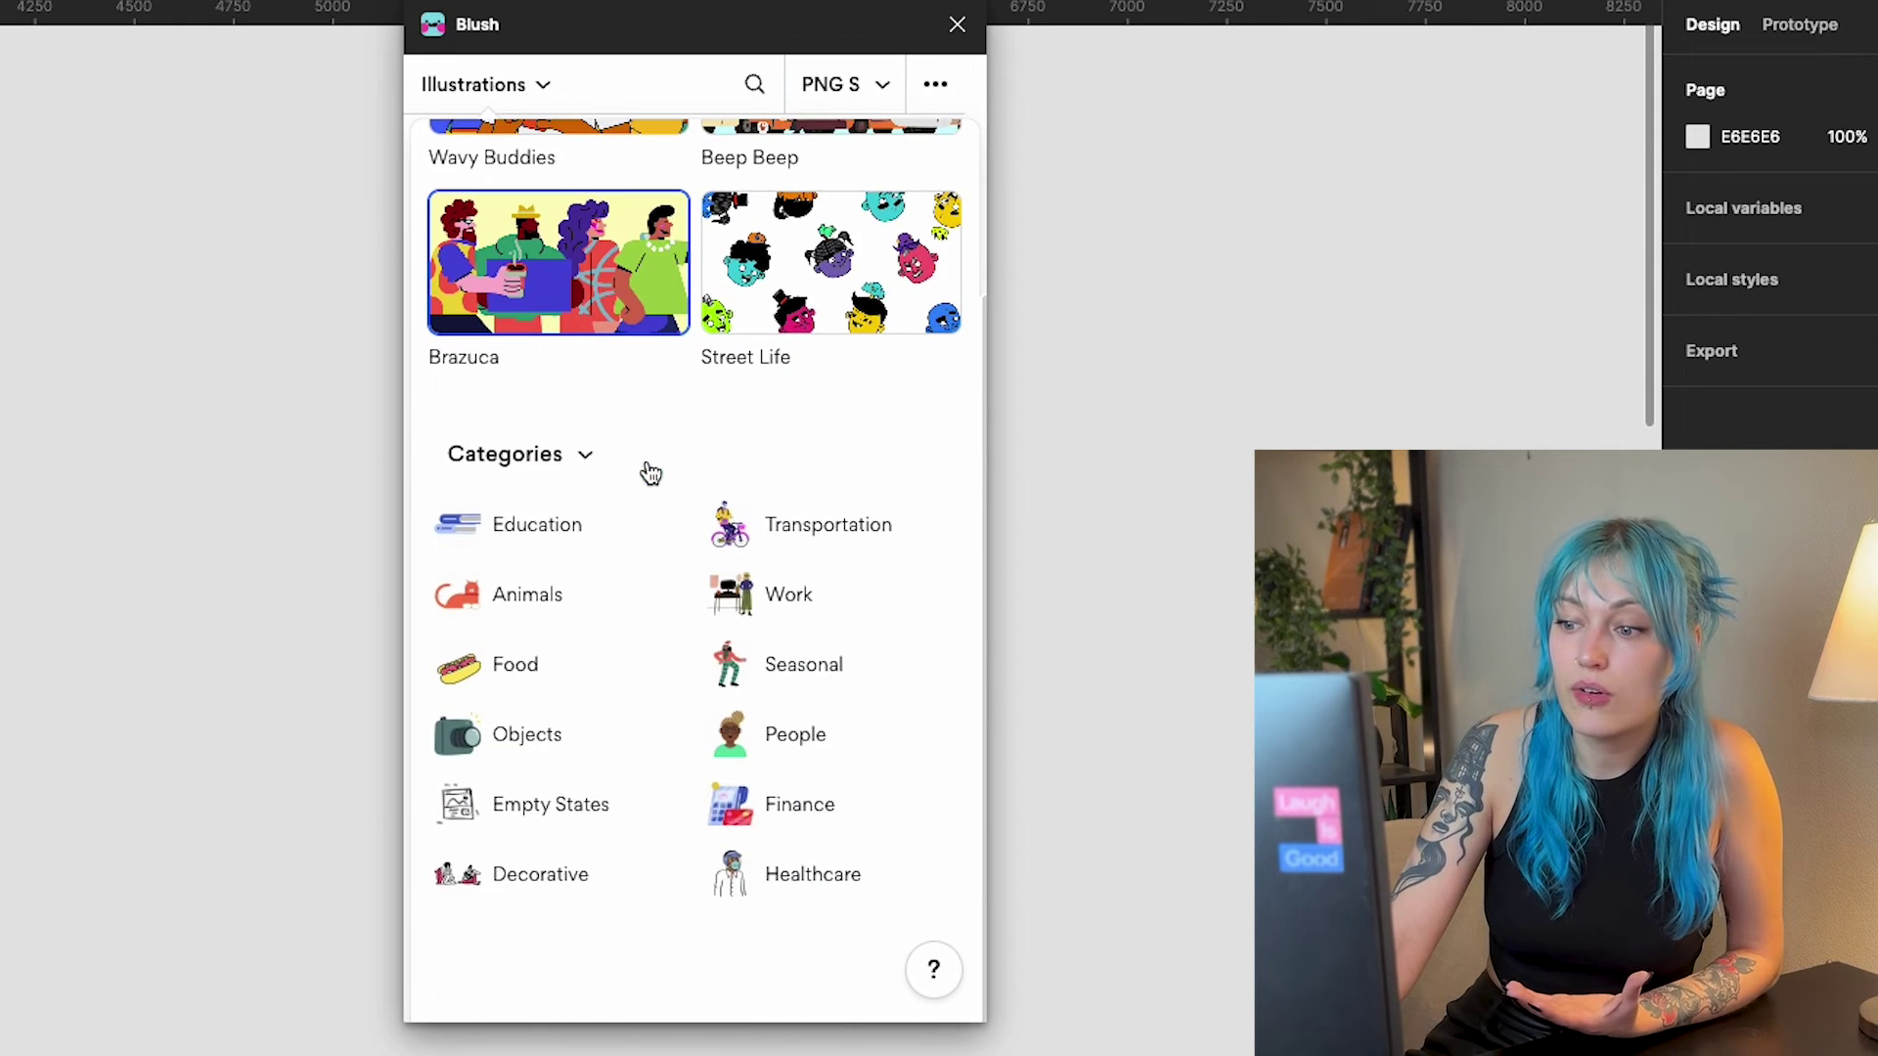
click(531, 603)
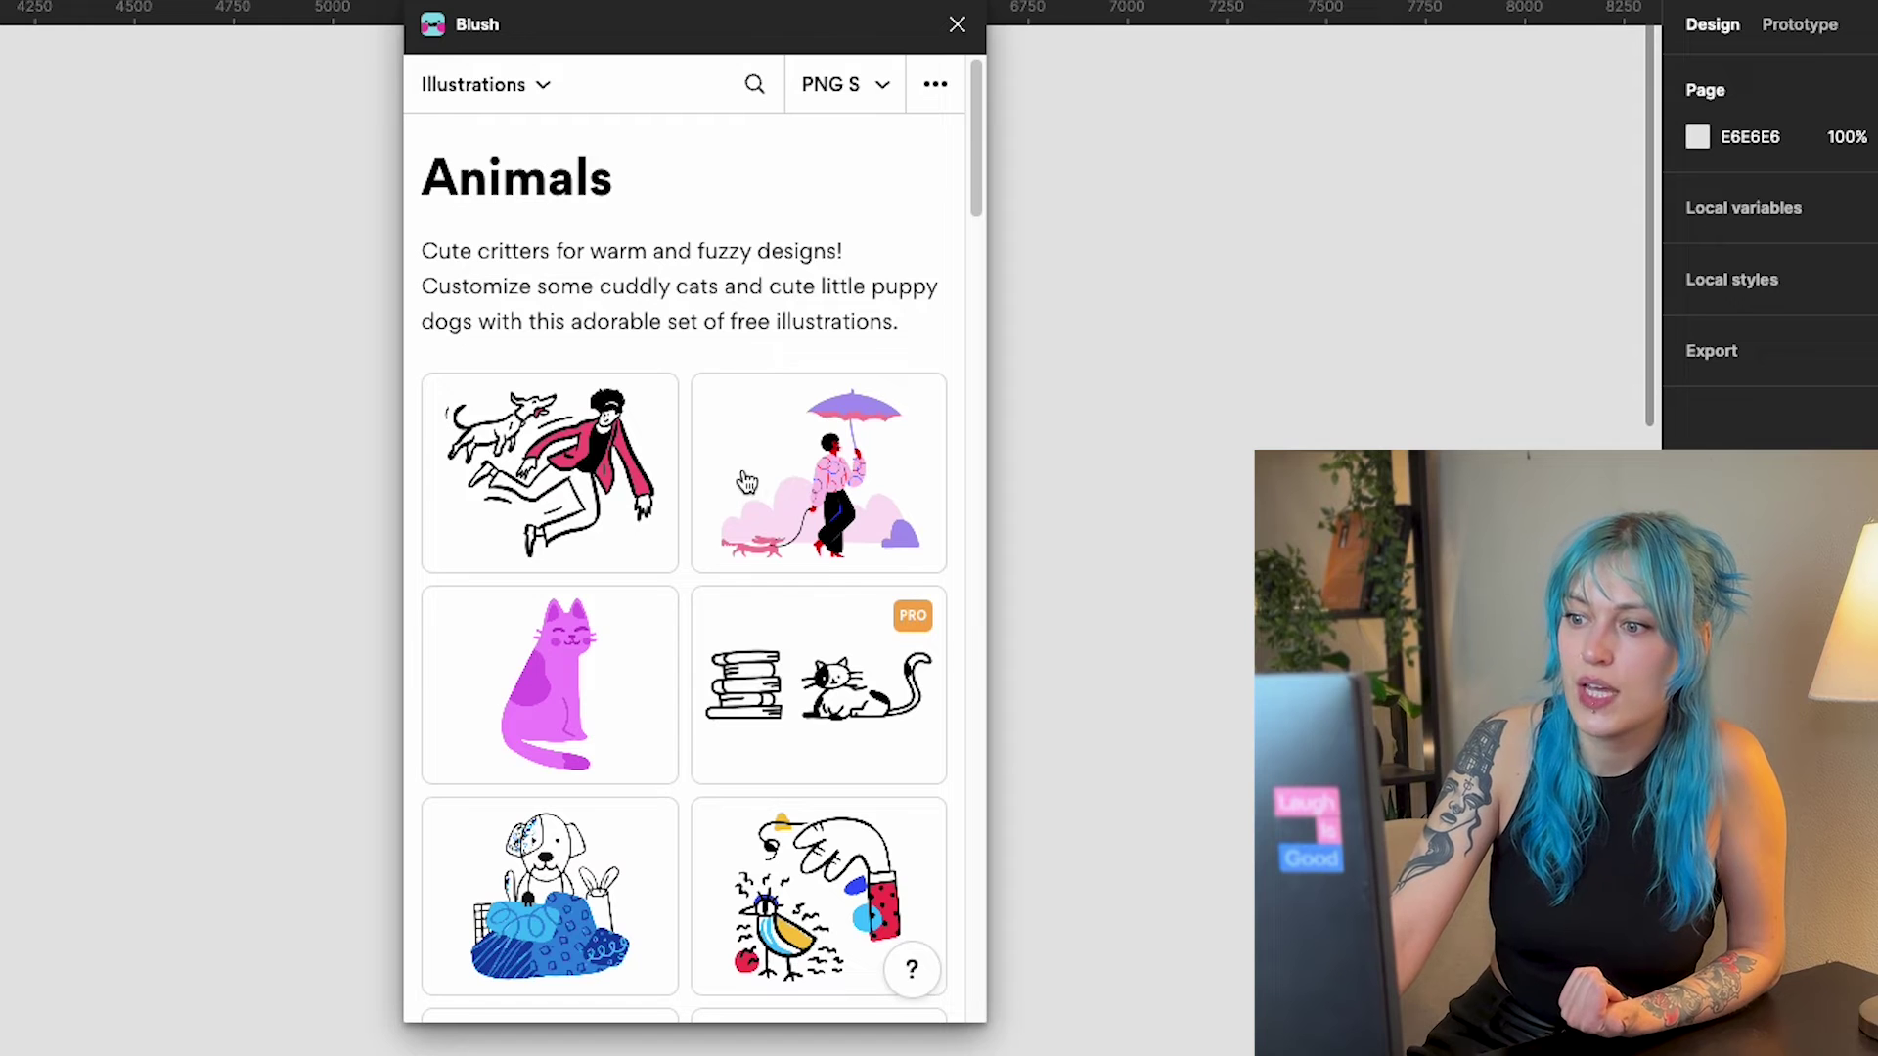
scroll(558, 525, down, 8)
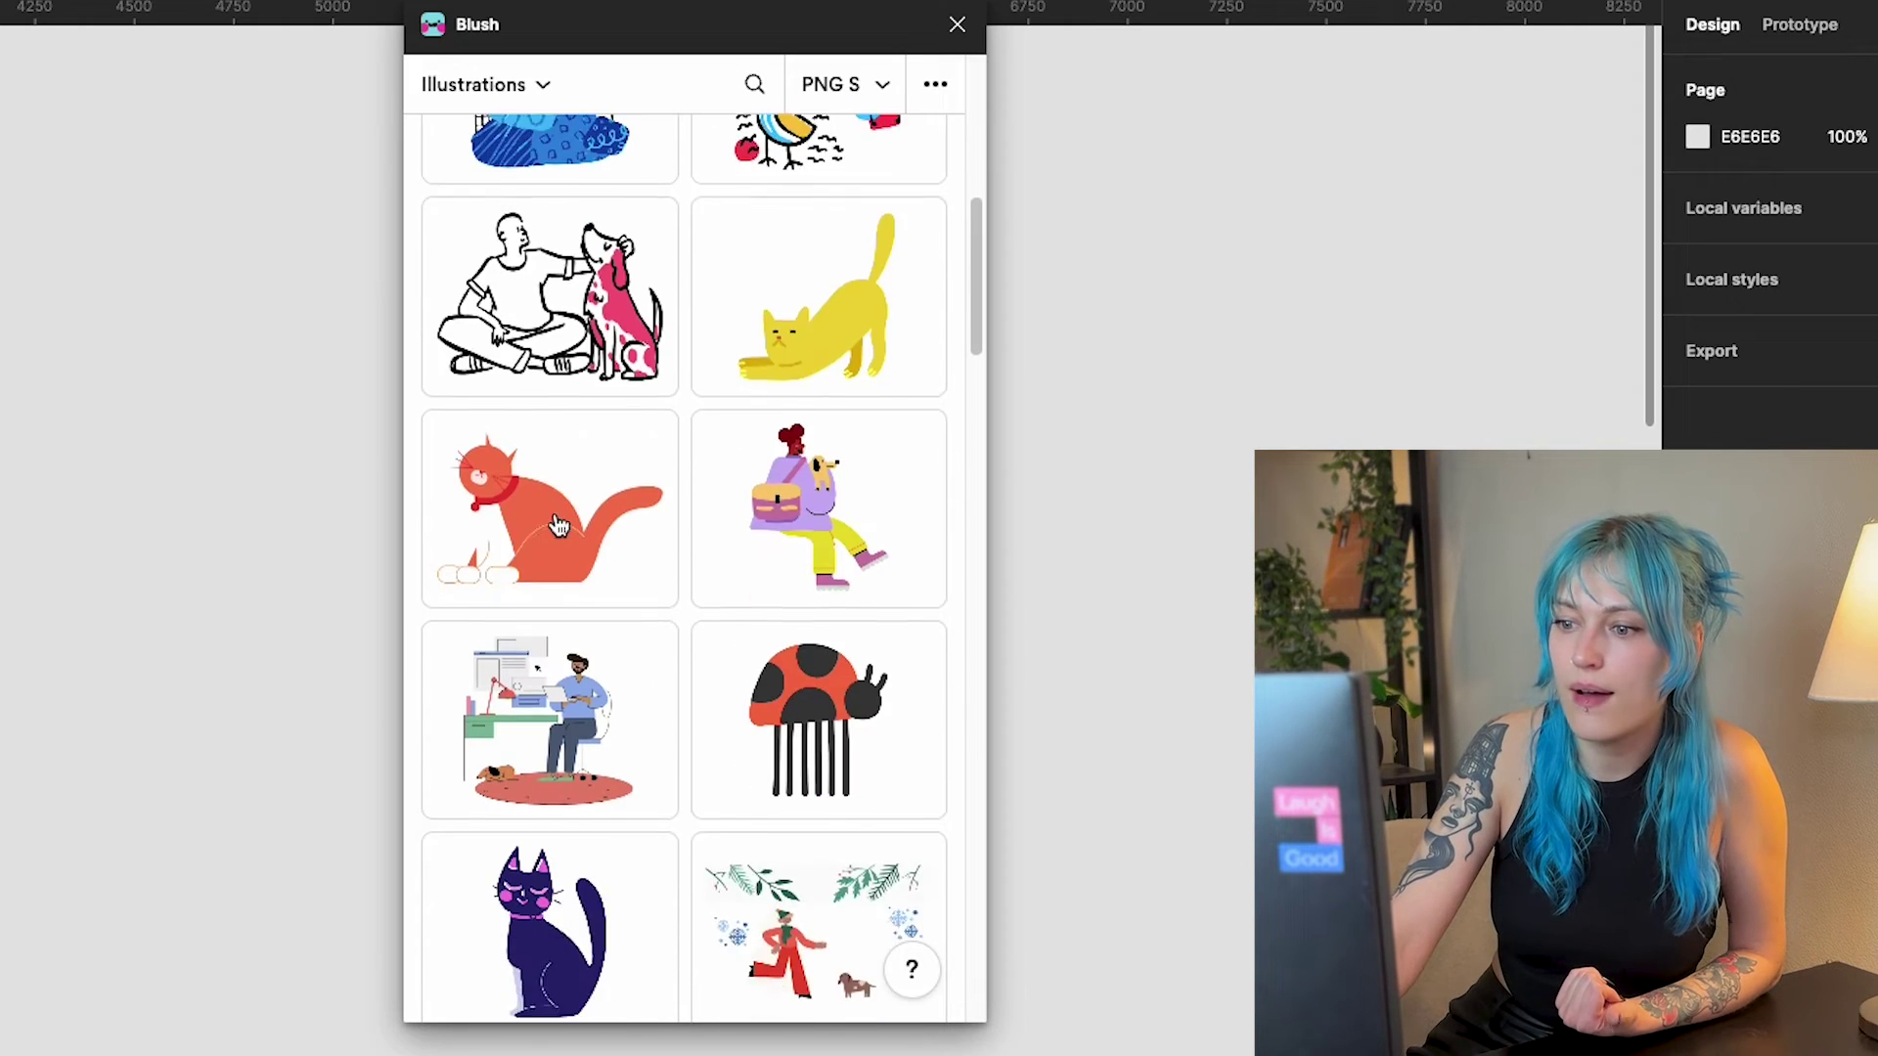
scroll(557, 525, down, 5)
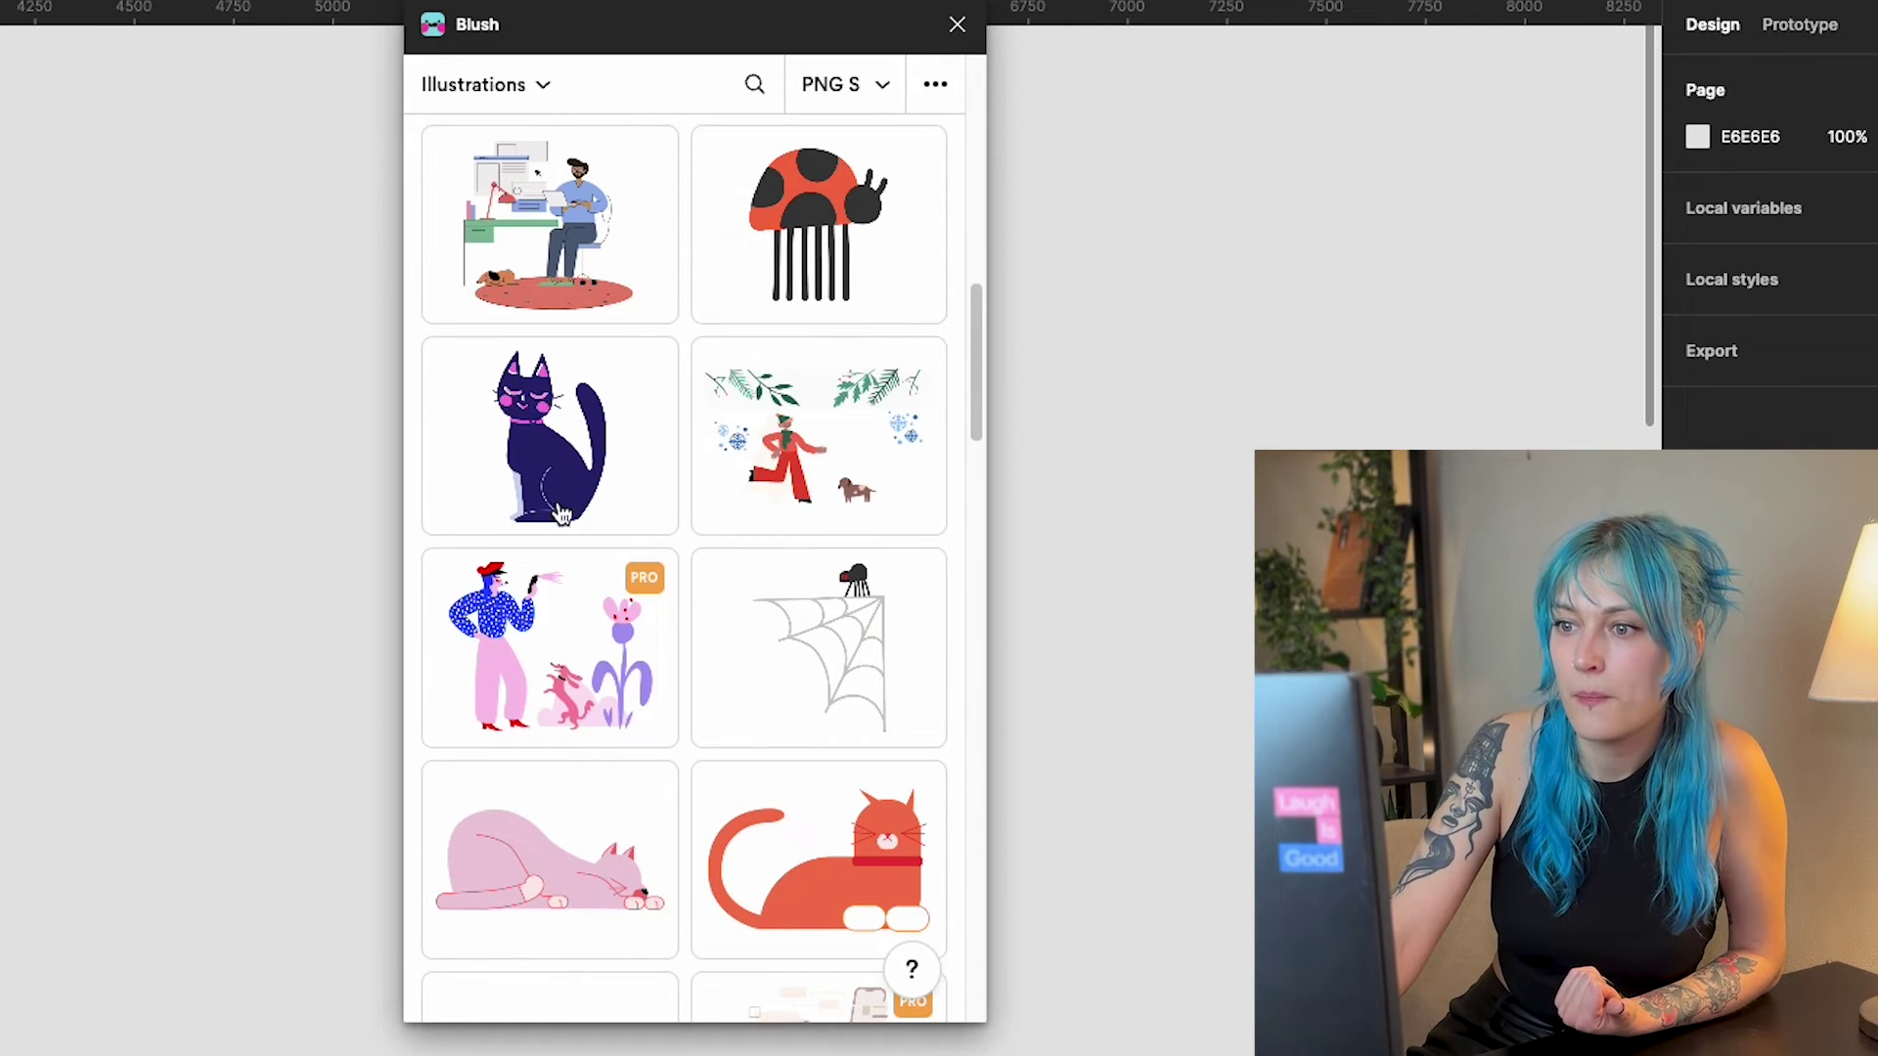
- Insert the Working illustration of a man at a desk with a dog from the Animals category
scroll(604, 325, up, 2)
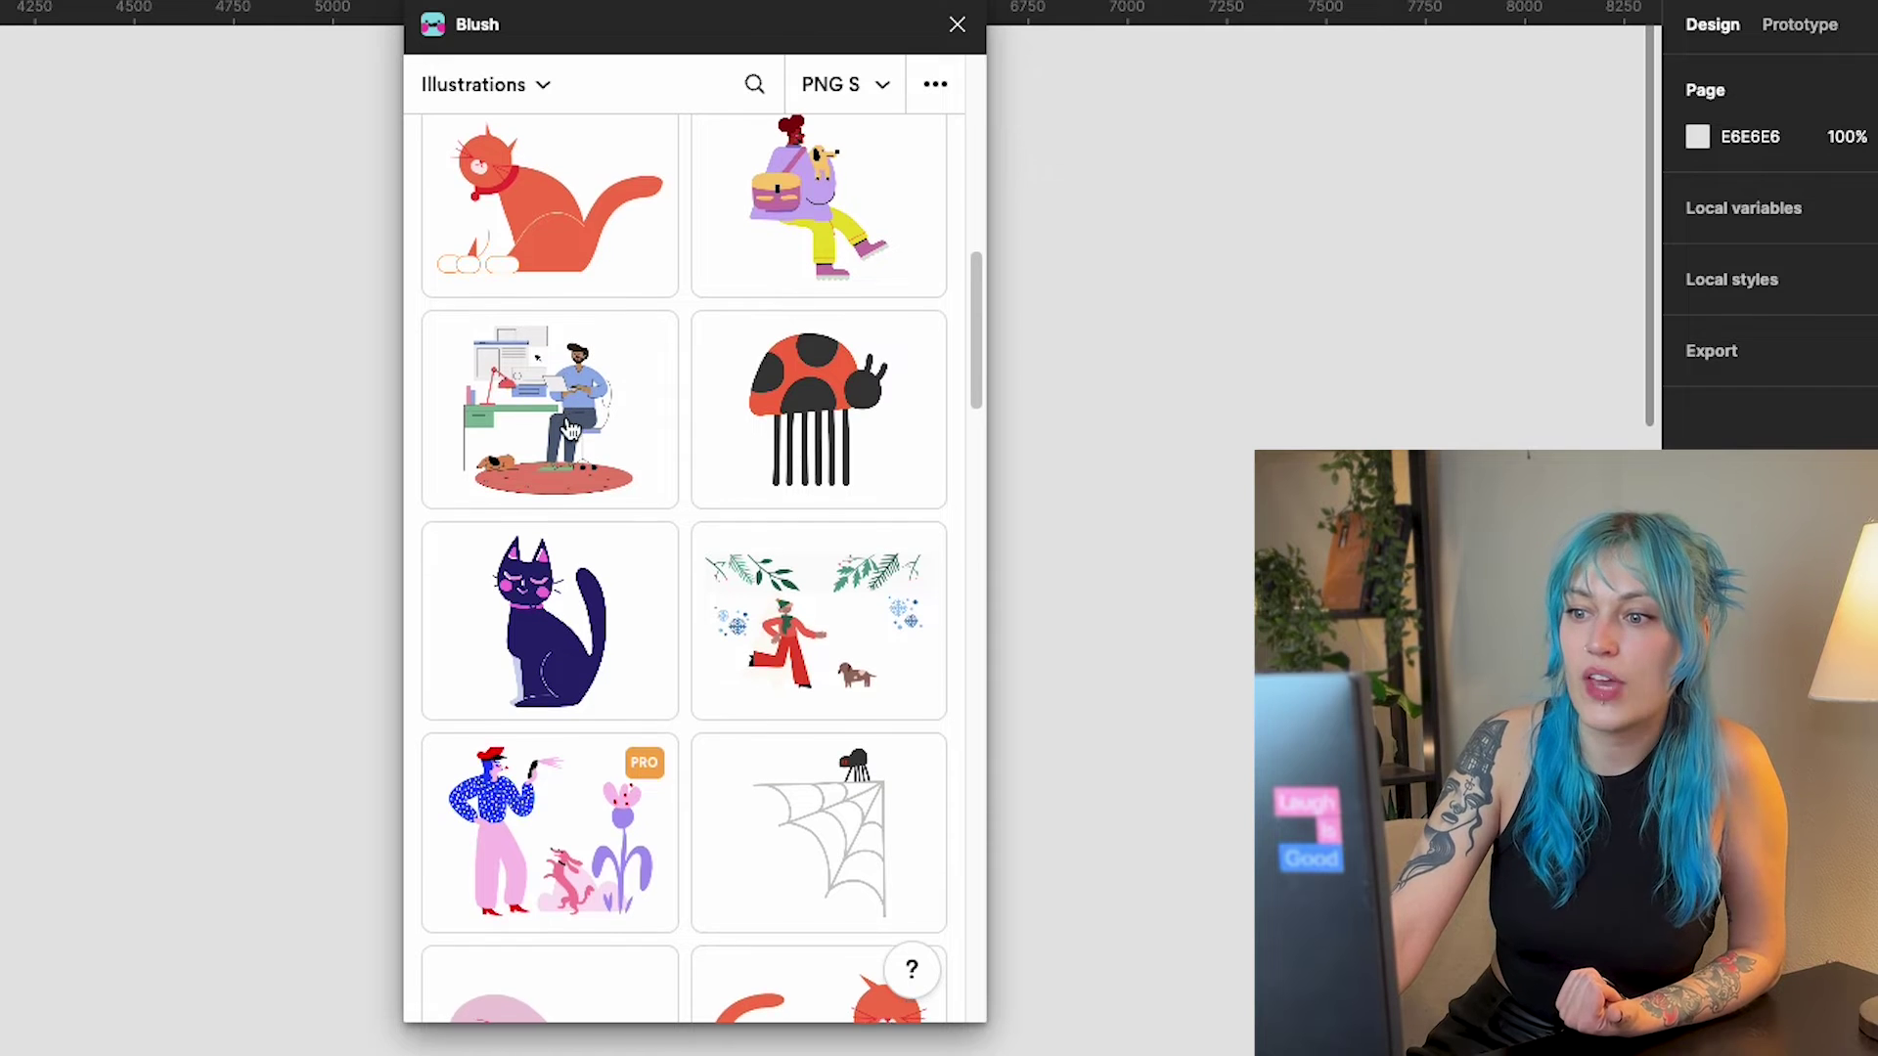
scroll(577, 430, up, 1)
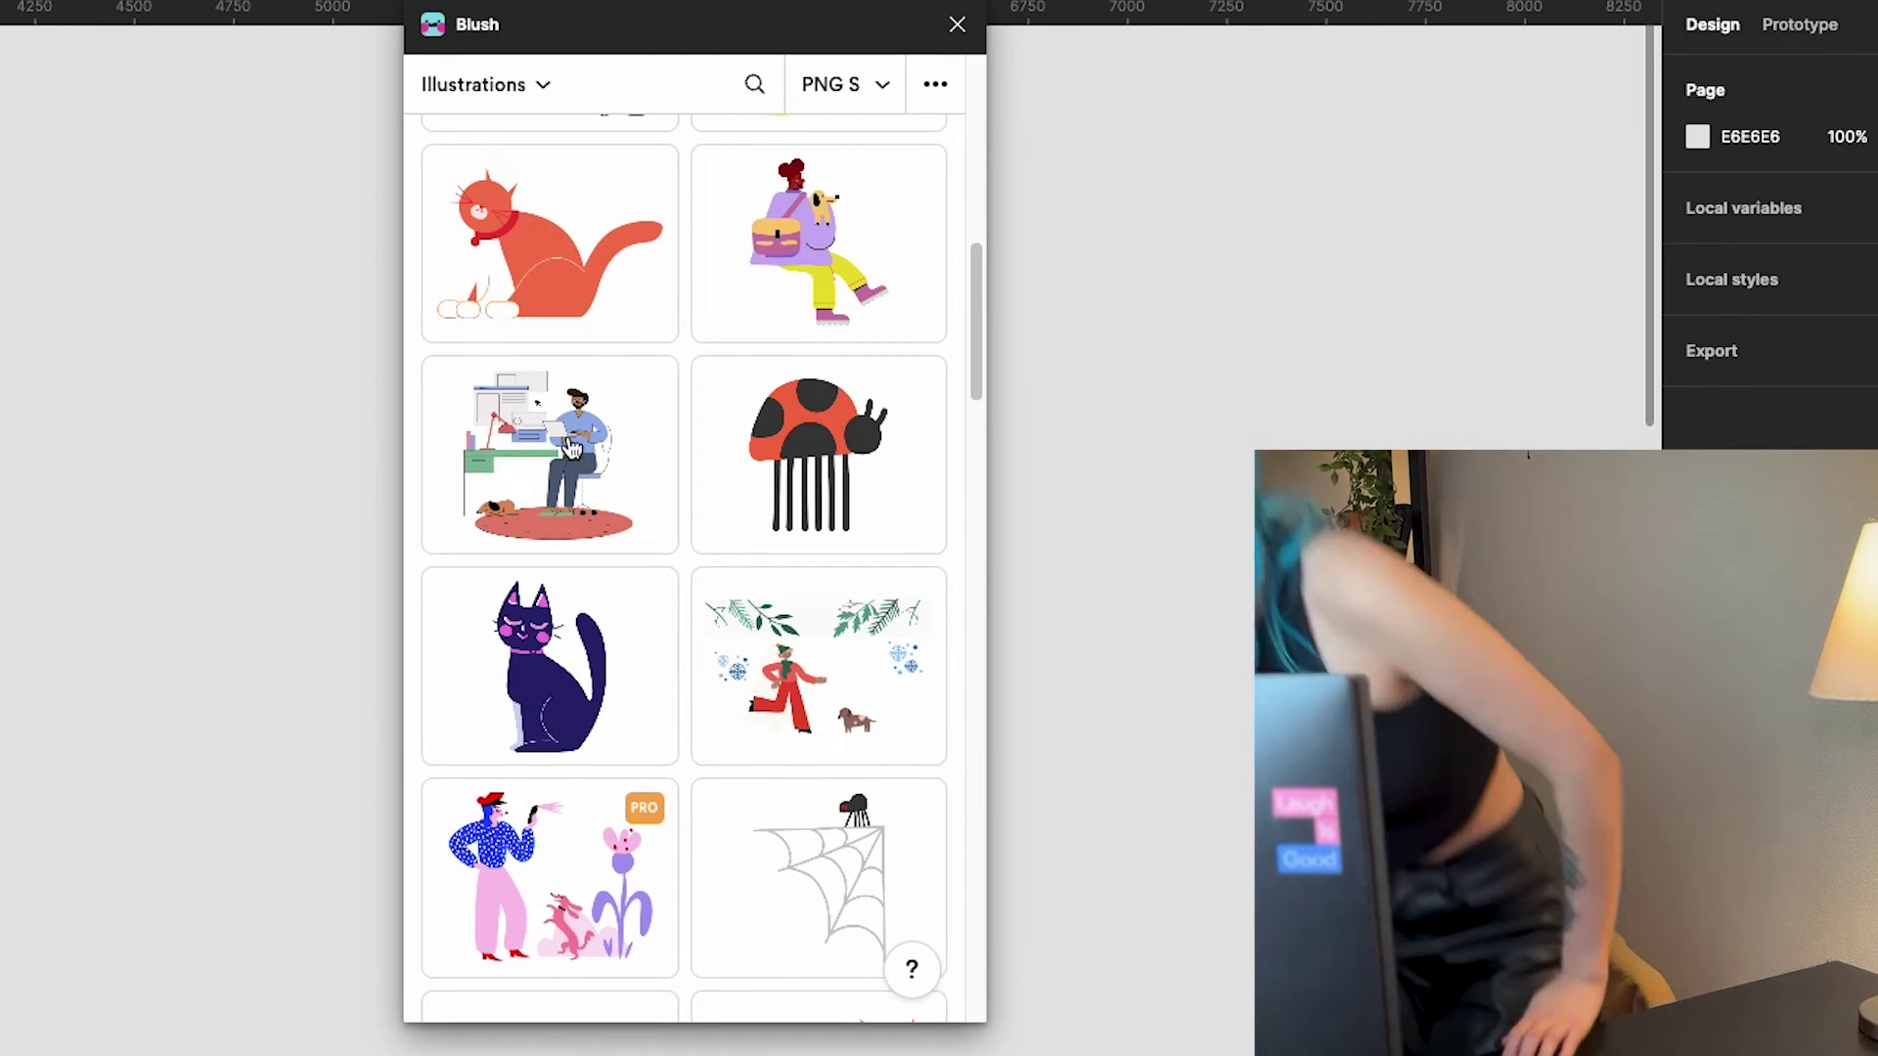
click(572, 449)
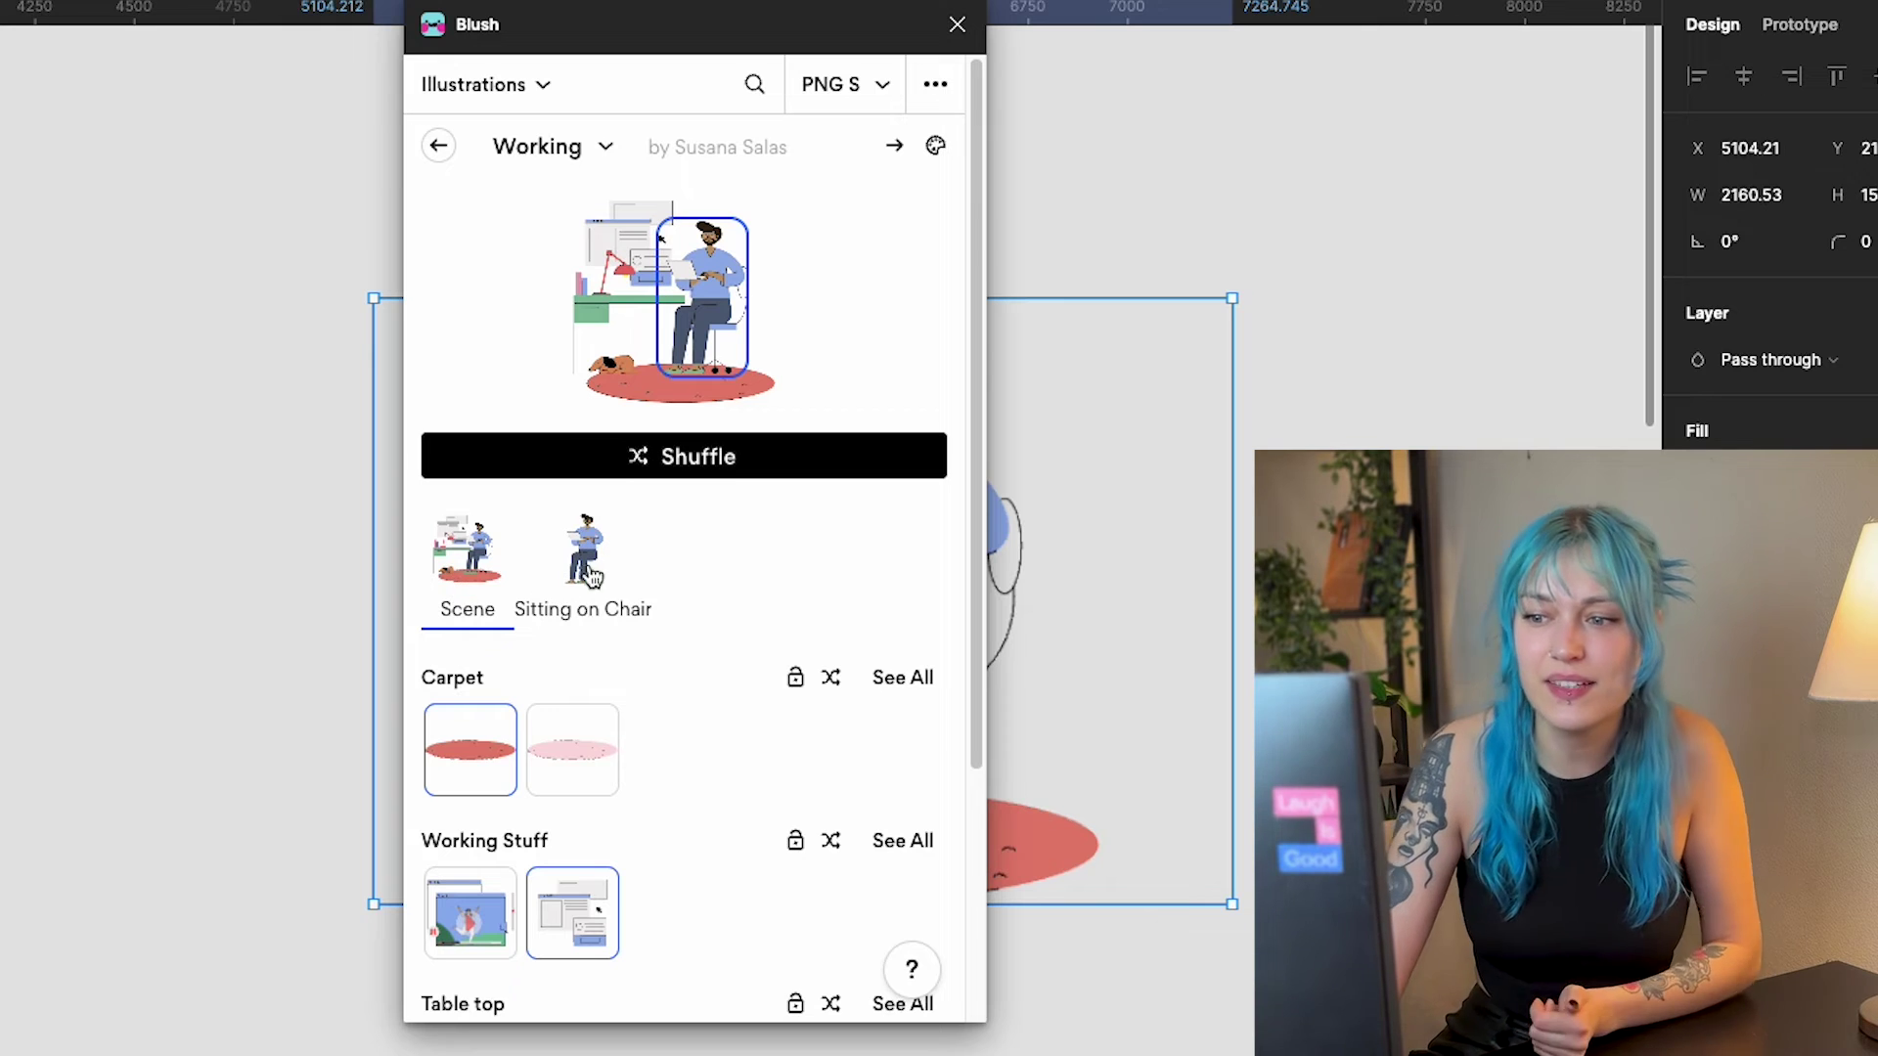
- Customize the Working scene with the pink carpet, the Windows working stuff and the black-and-white cat as the pet
click(605, 759)
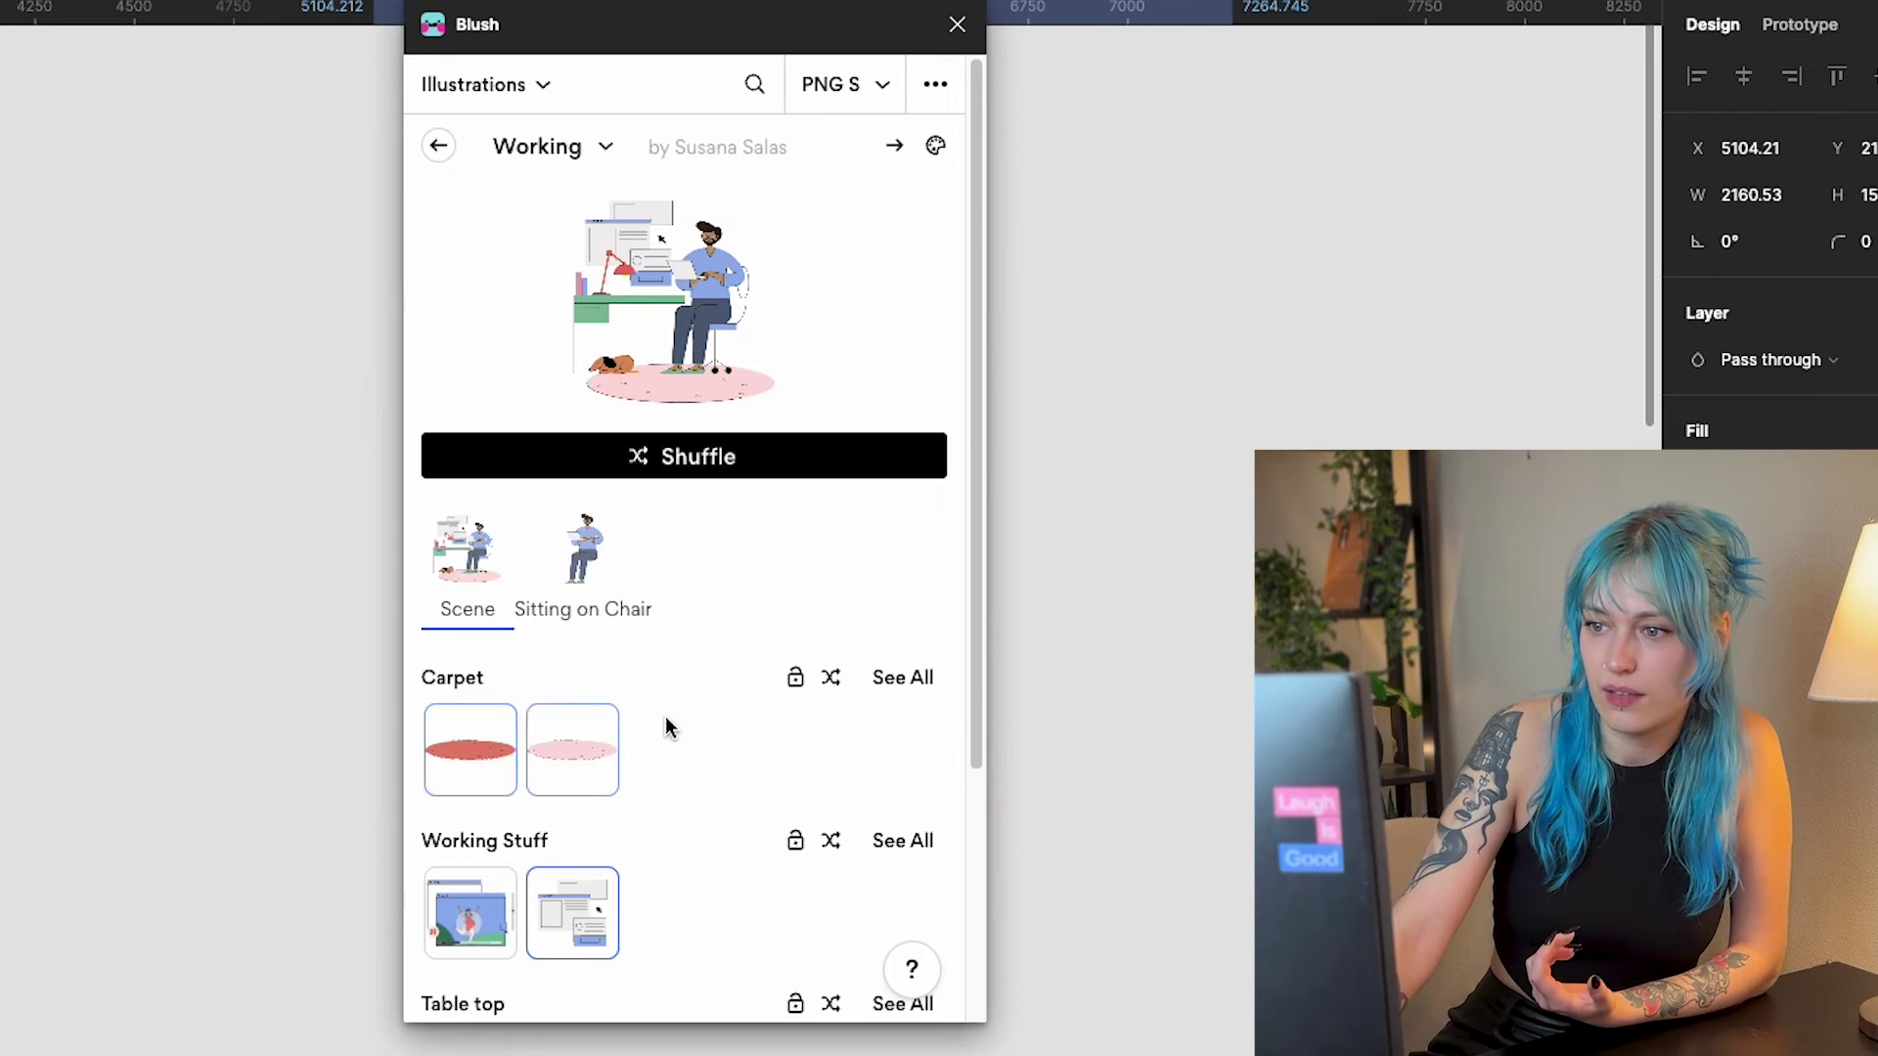
scroll(677, 709, down, 1)
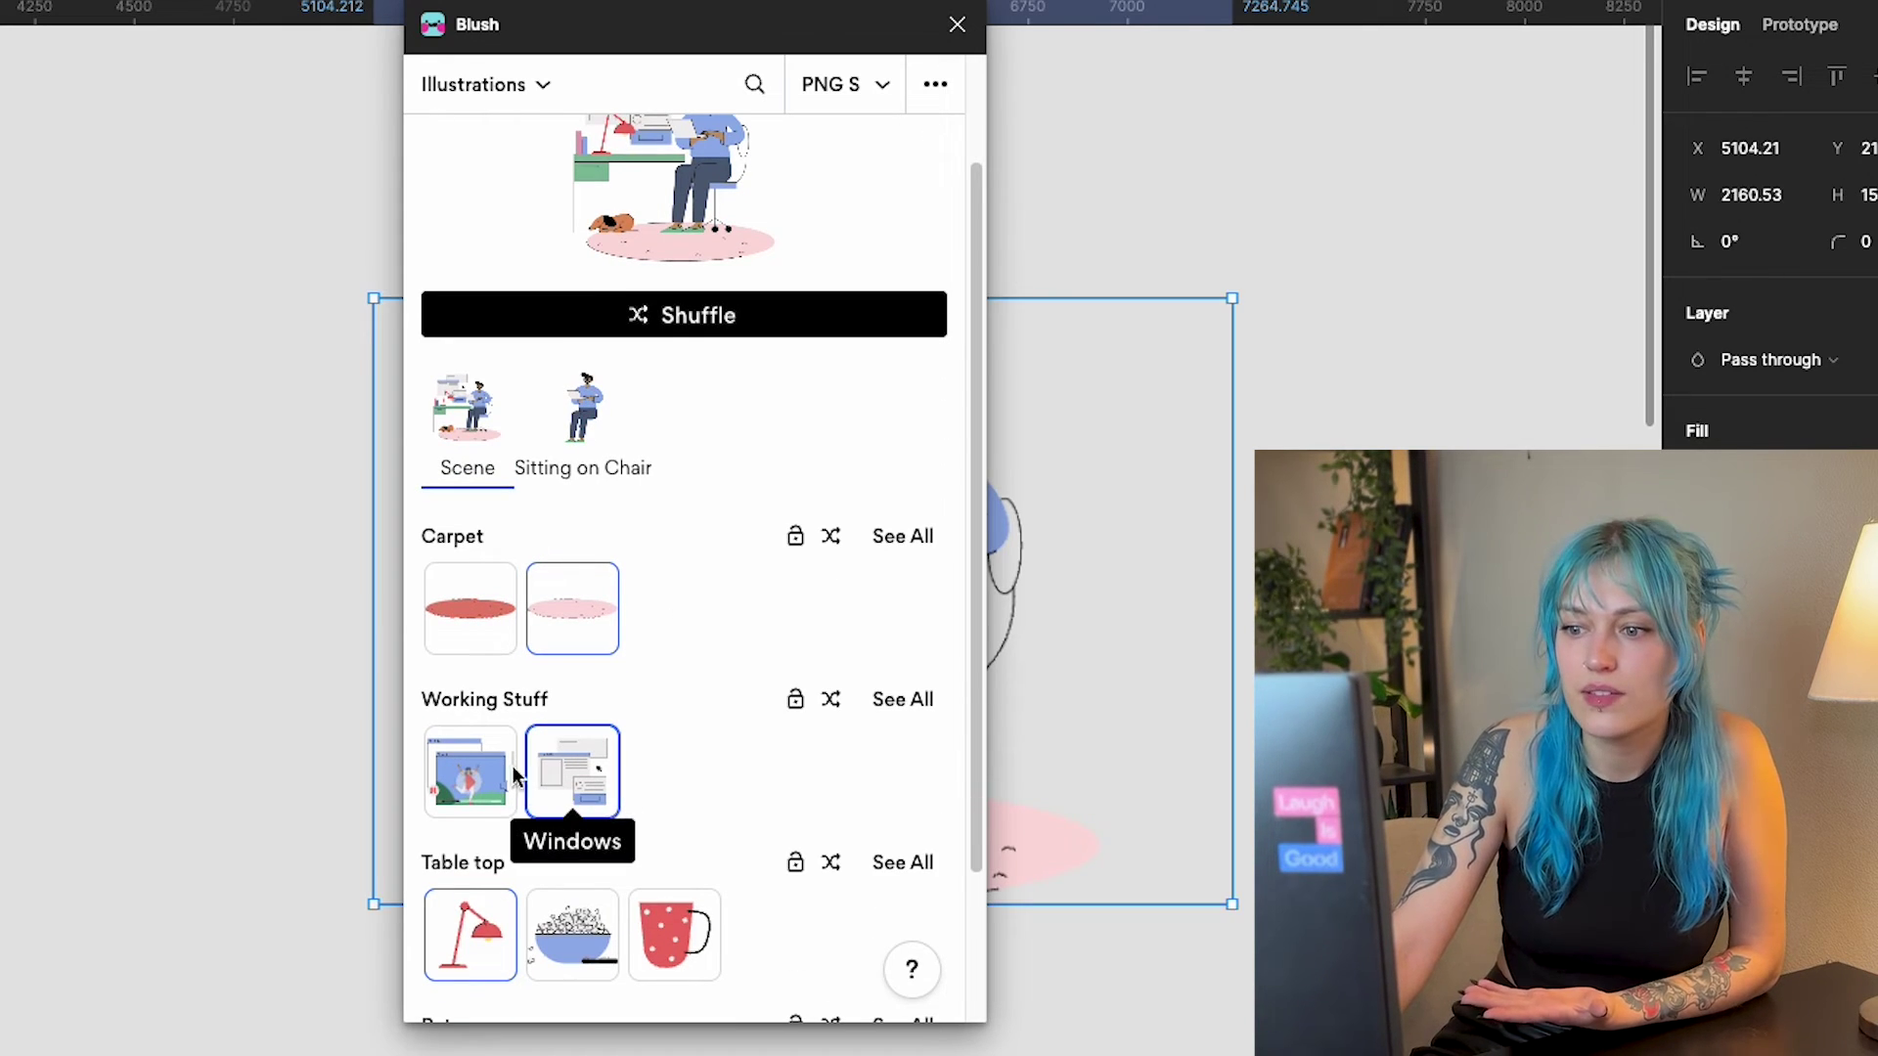
click(462, 785)
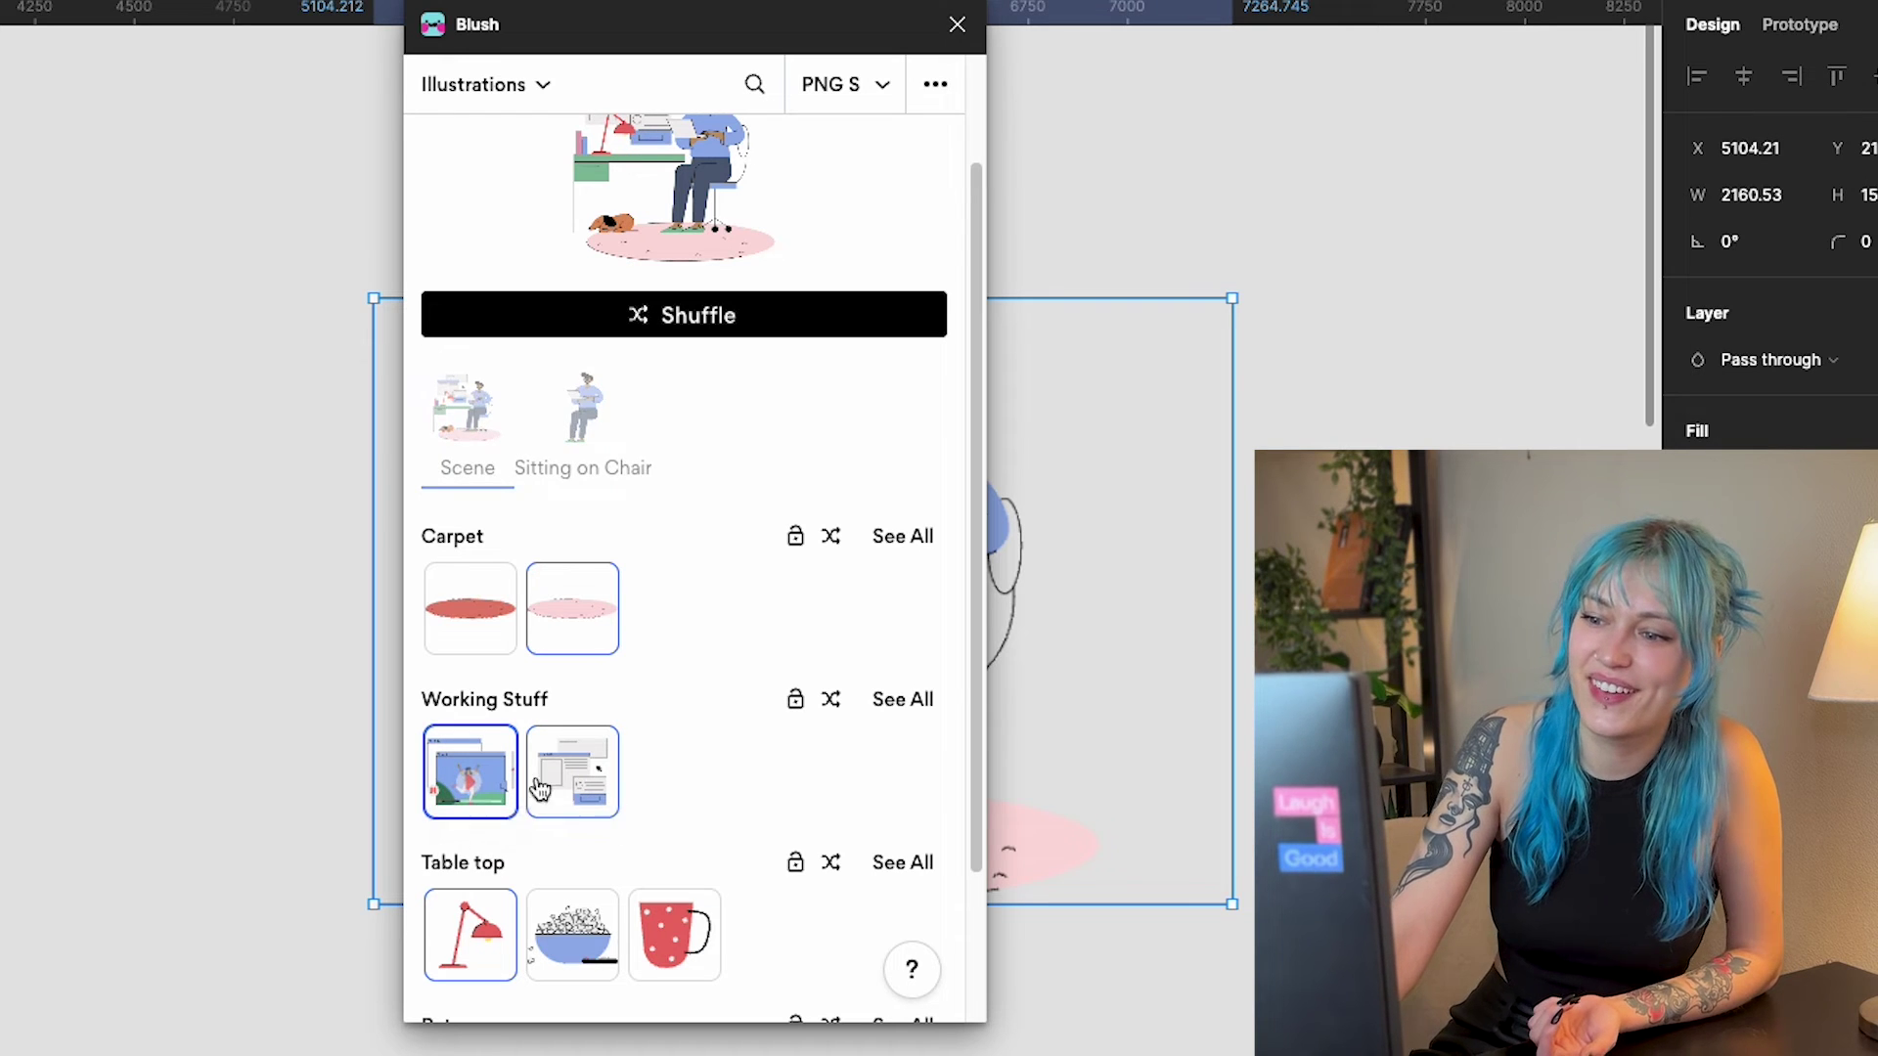
scroll(651, 773, up, 1)
click(577, 829)
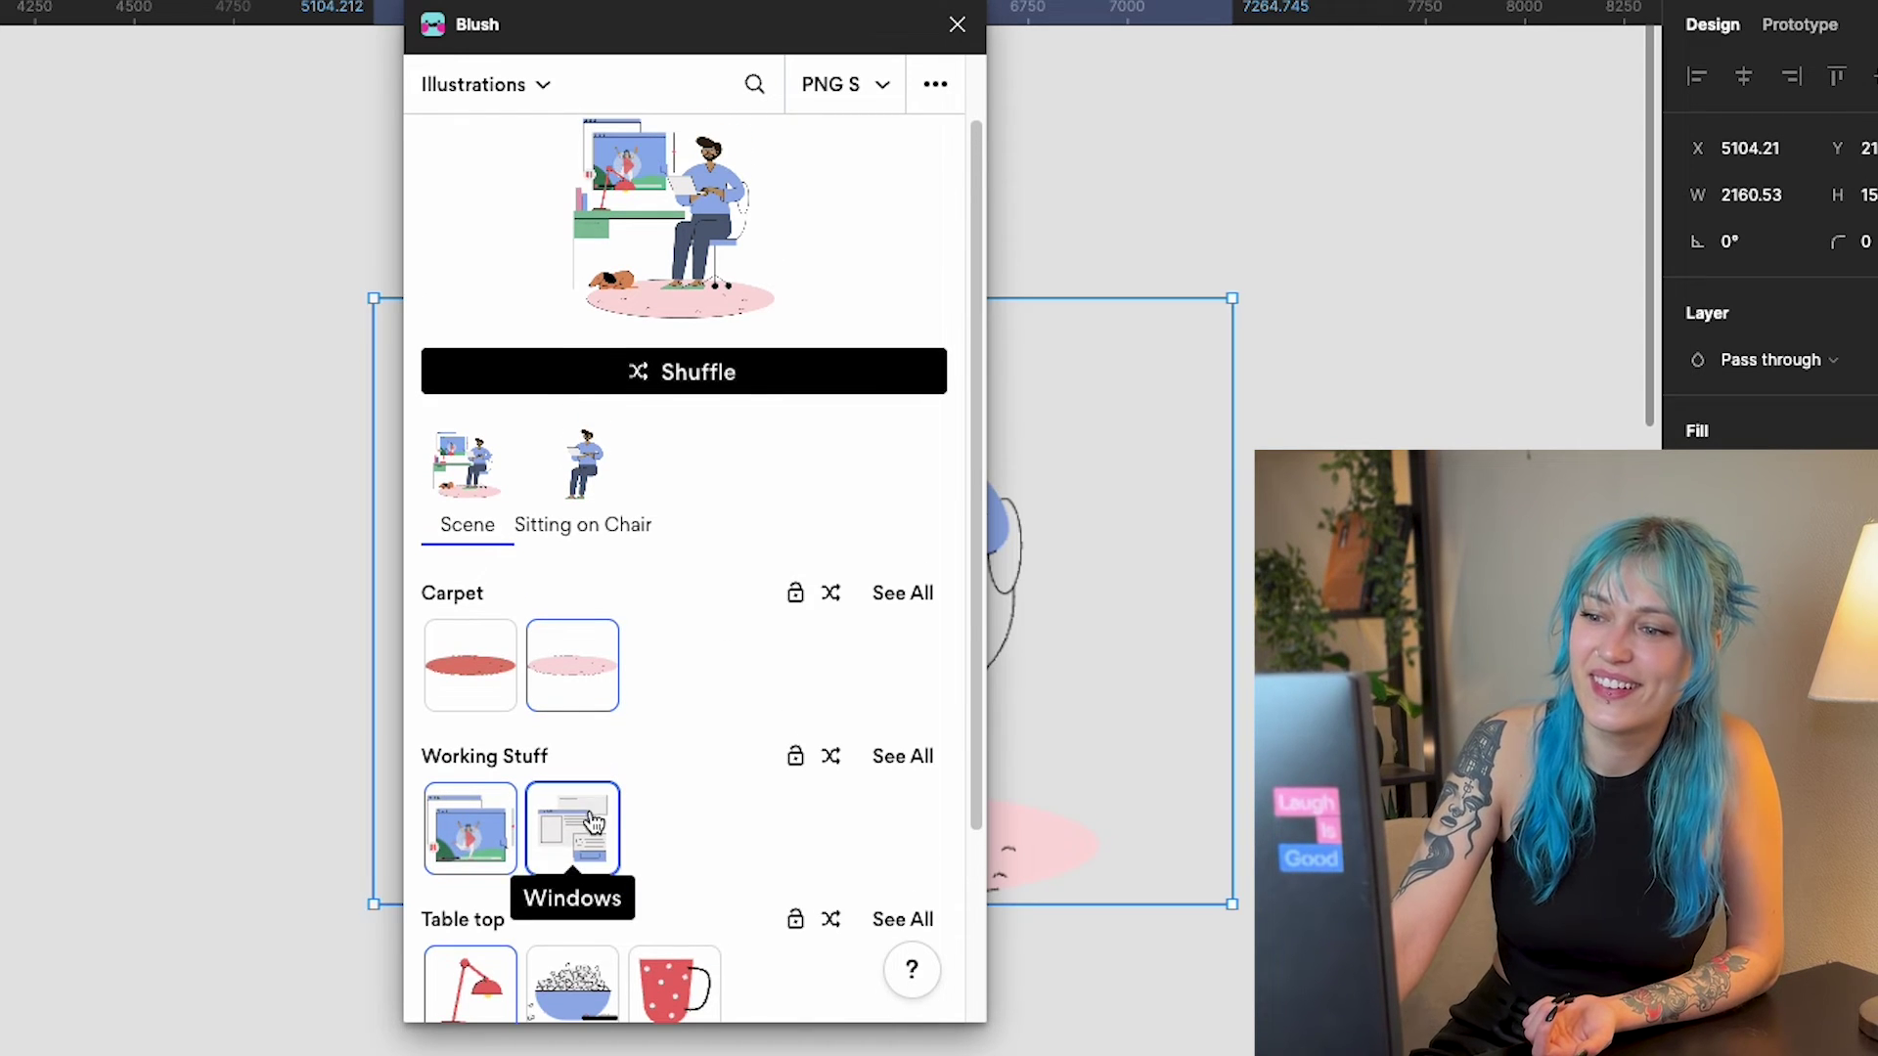
scroll(757, 734, down, 3)
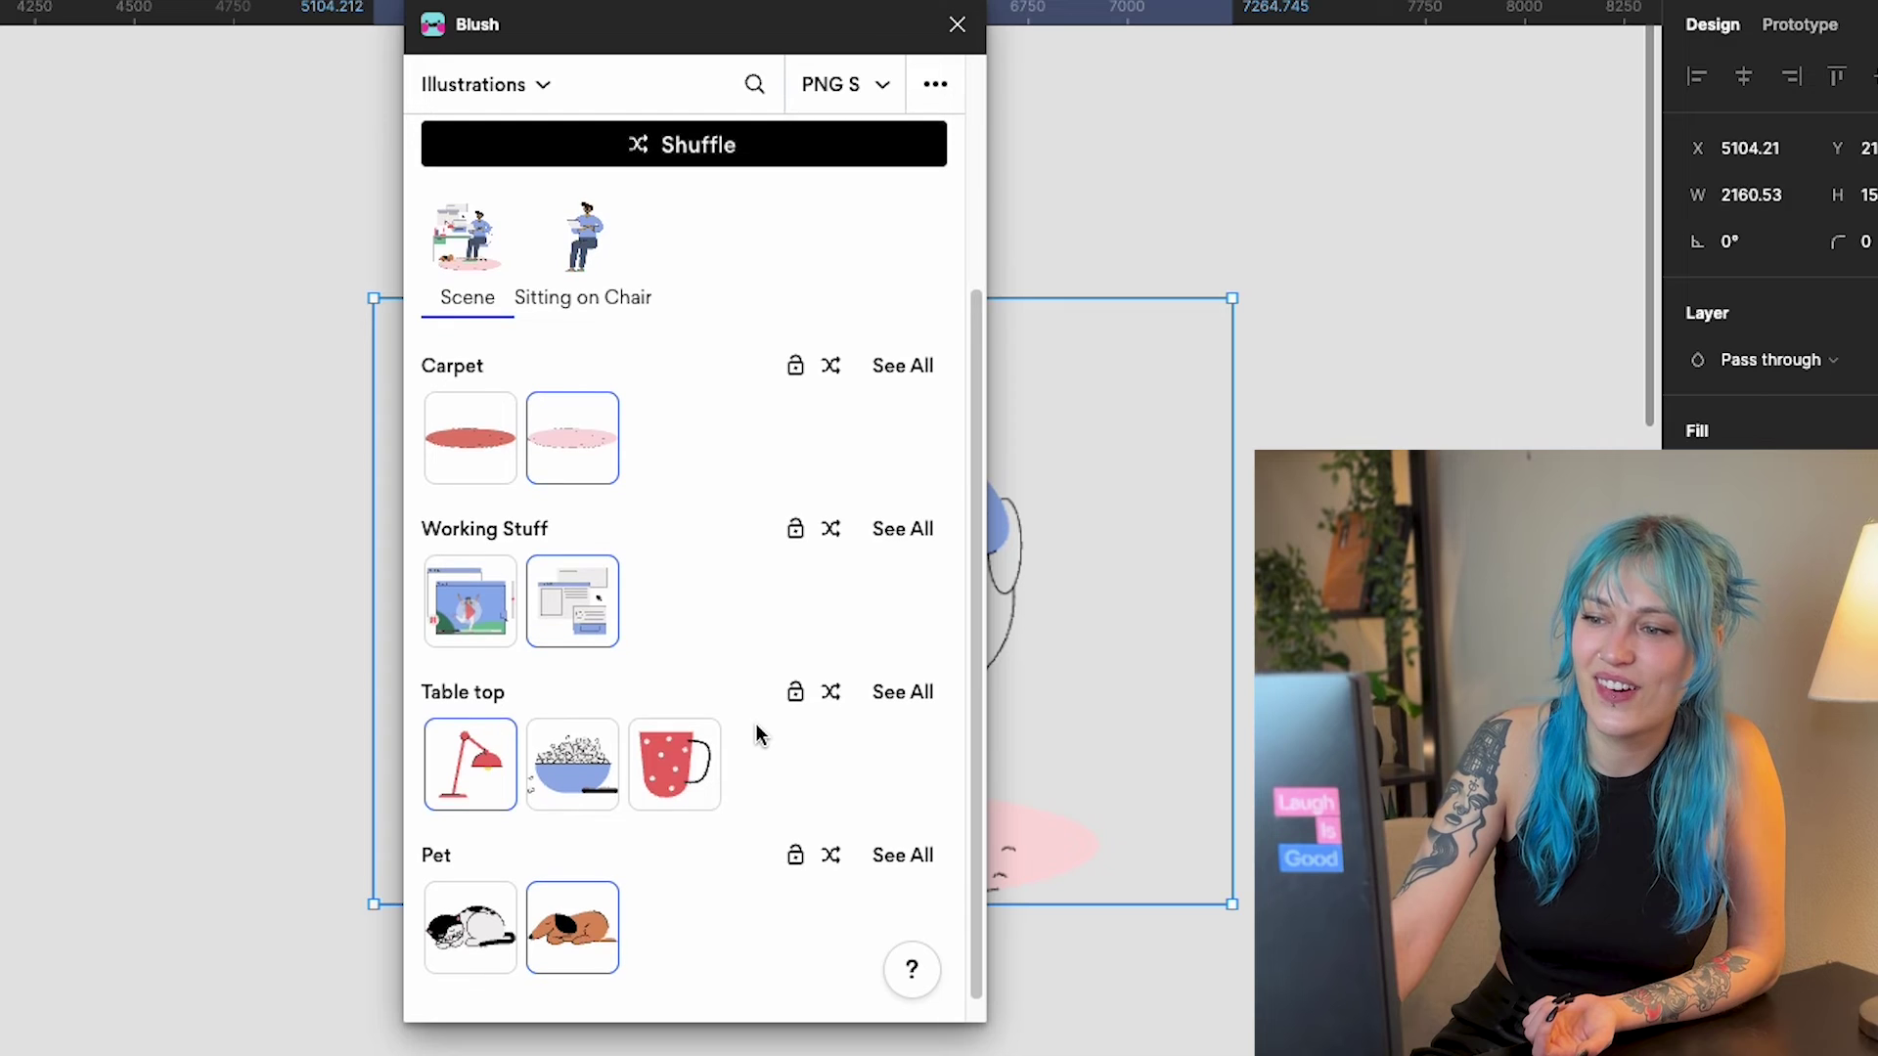
click(436, 929)
scroll(667, 526, up, 5)
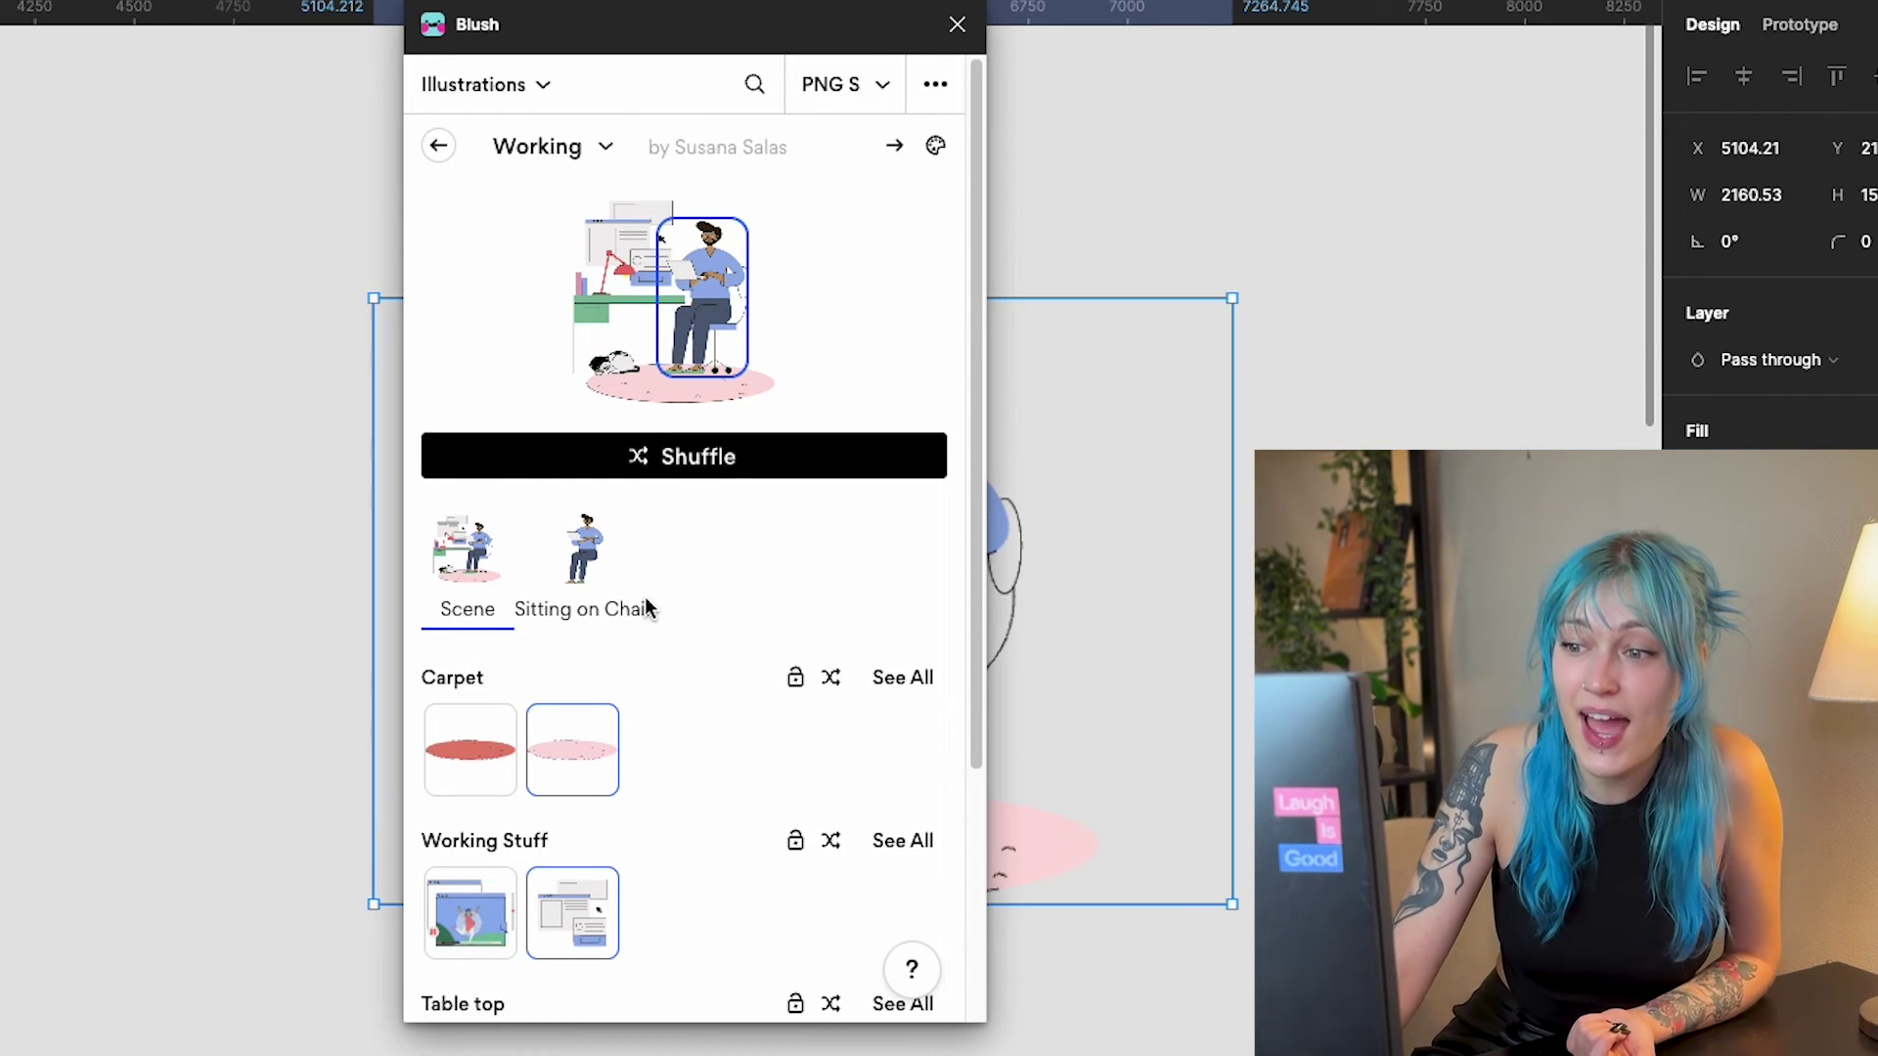
- Open the options of the Sitting on Chair character and set its skin to the light peach tone
click(596, 580)
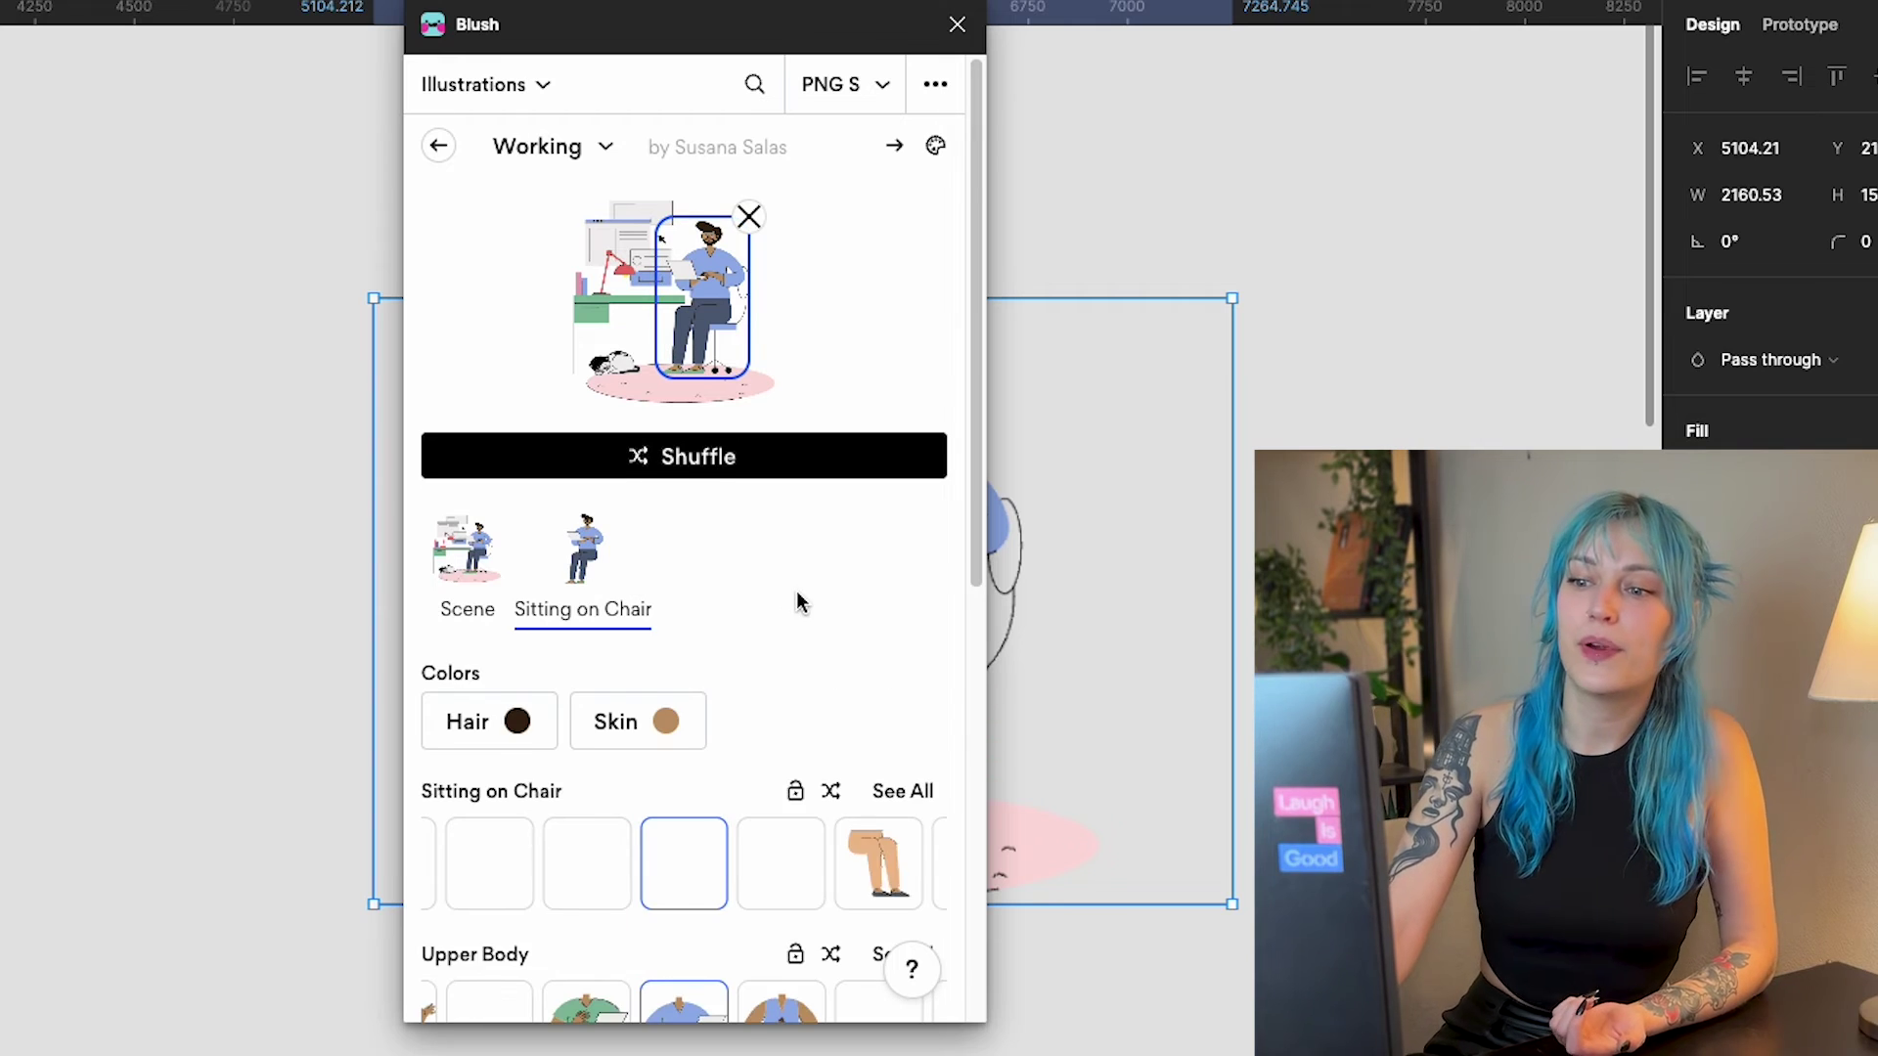
scroll(797, 602, down, 3)
scroll(809, 487, down, 2)
scroll(786, 445, up, 5)
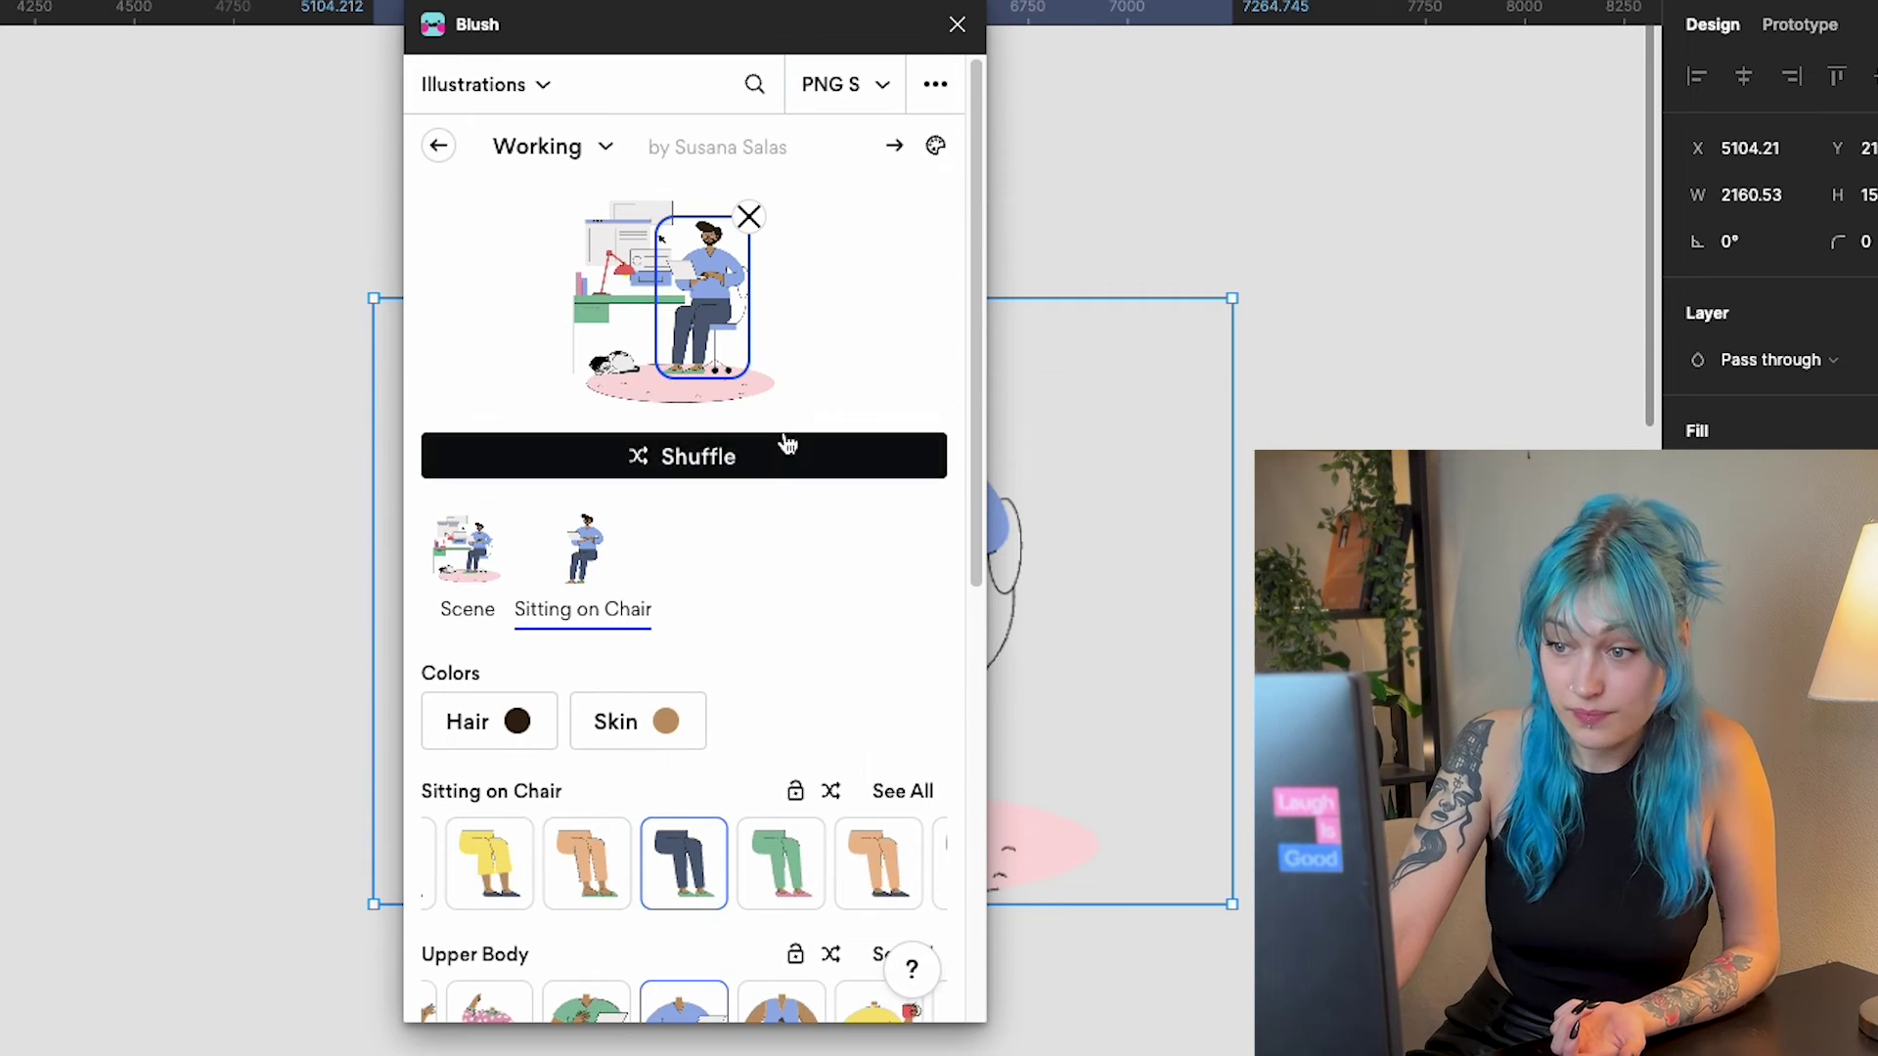
click(667, 719)
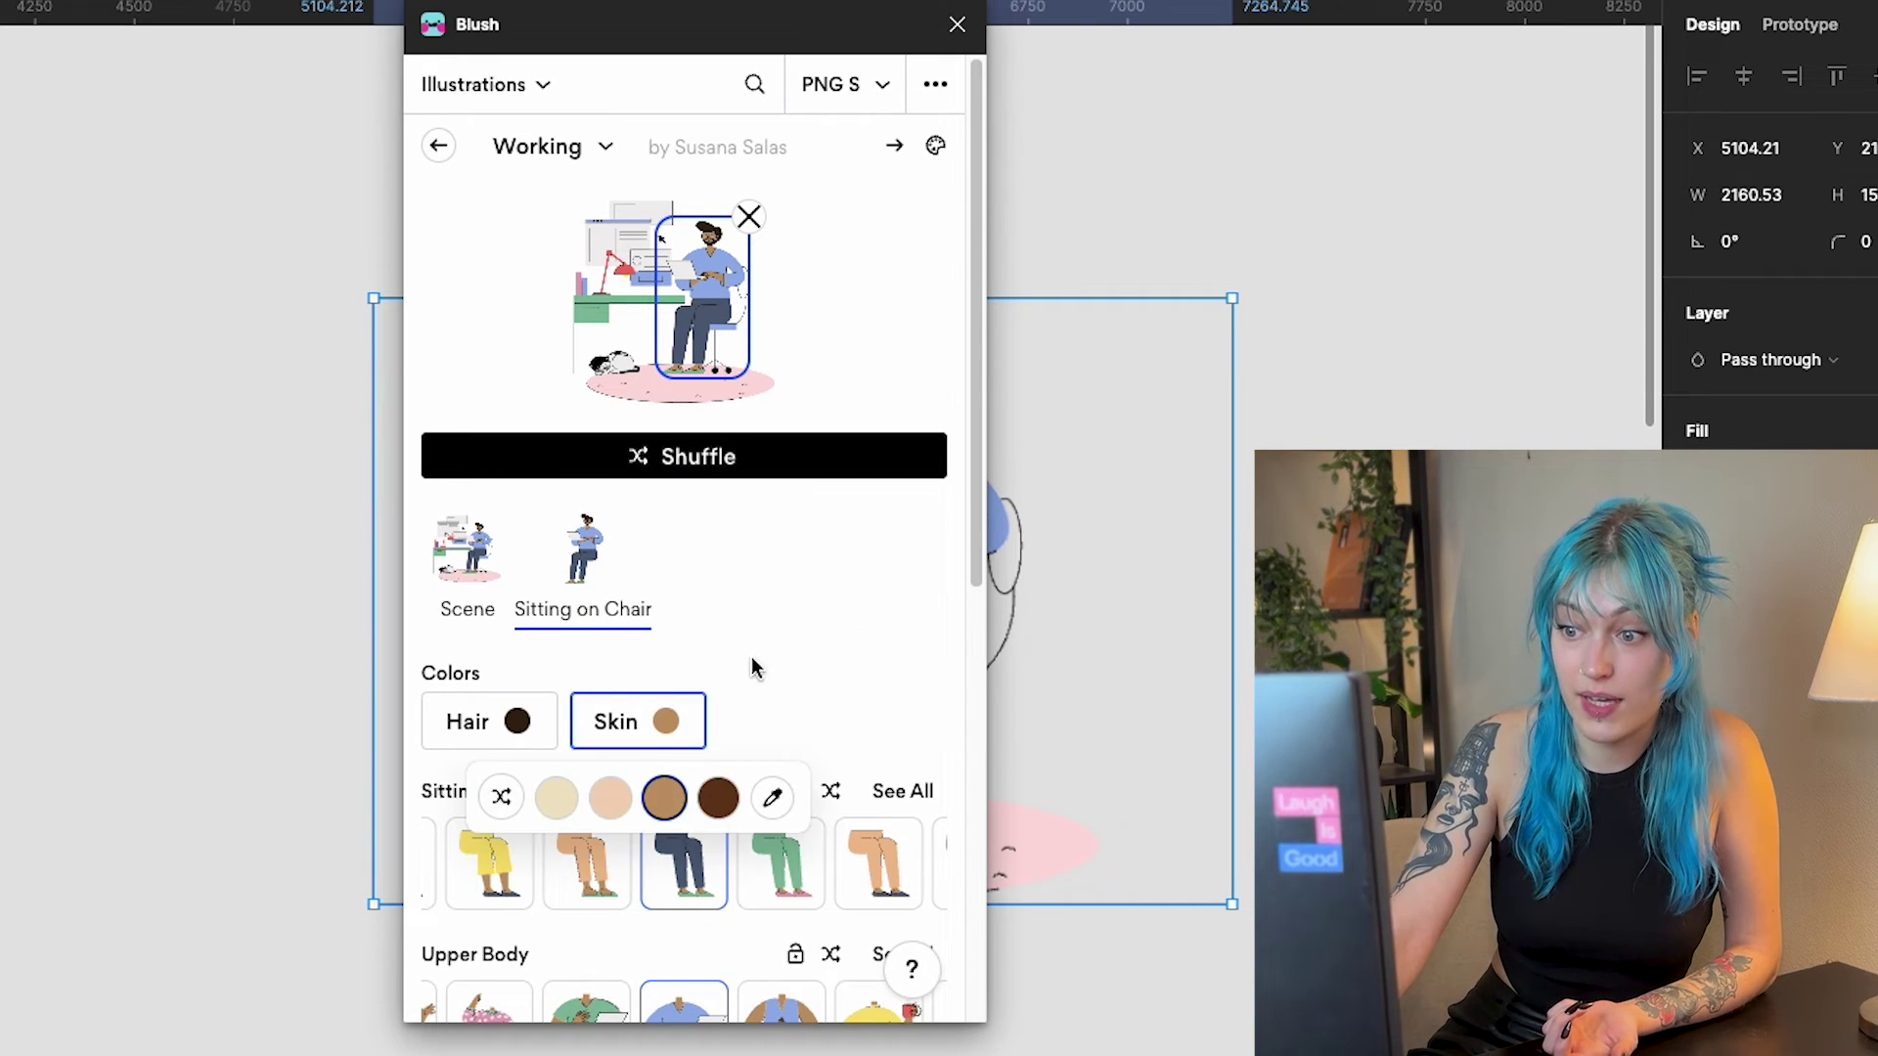
scroll(733, 692, down, 1)
click(553, 759)
scroll(819, 591, down, 1)
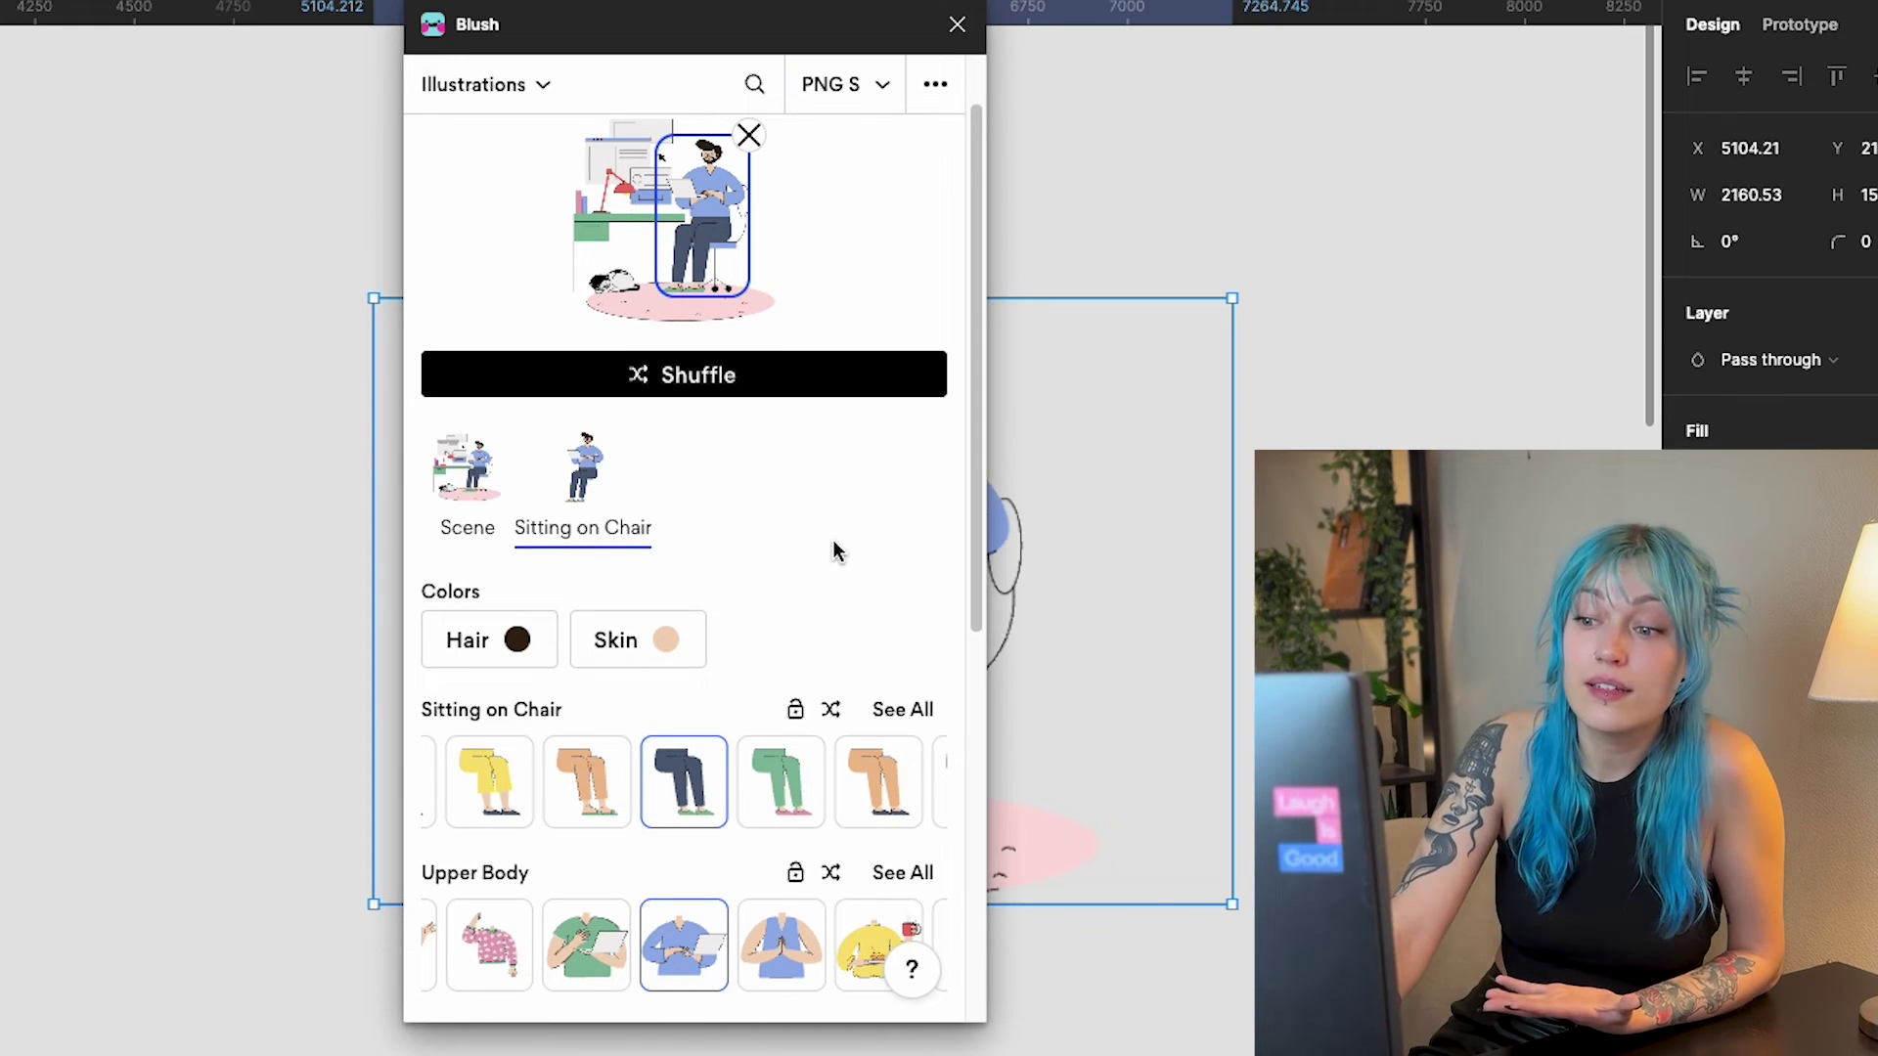
- Look through the character's clothing and hair options and give it the Side Tail hairstyle
scroll(783, 572, down, 2)
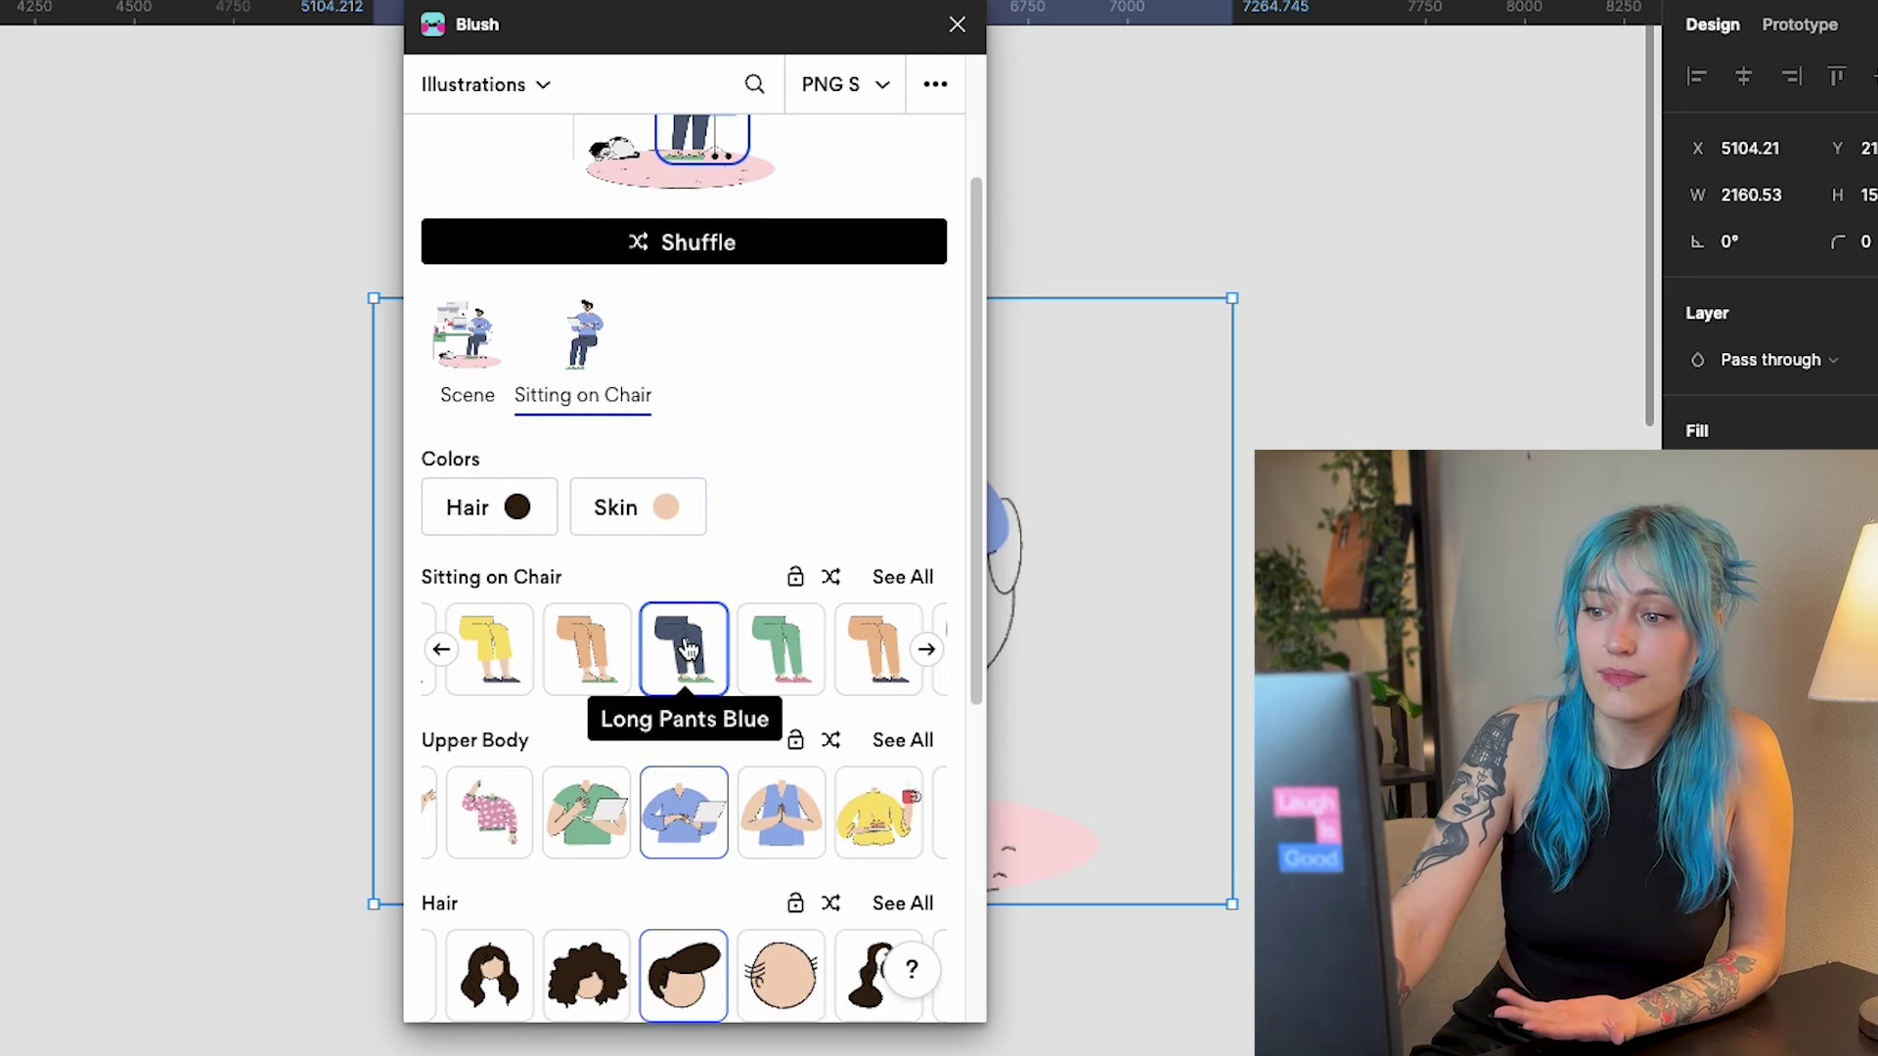
scroll(547, 685, down, 2)
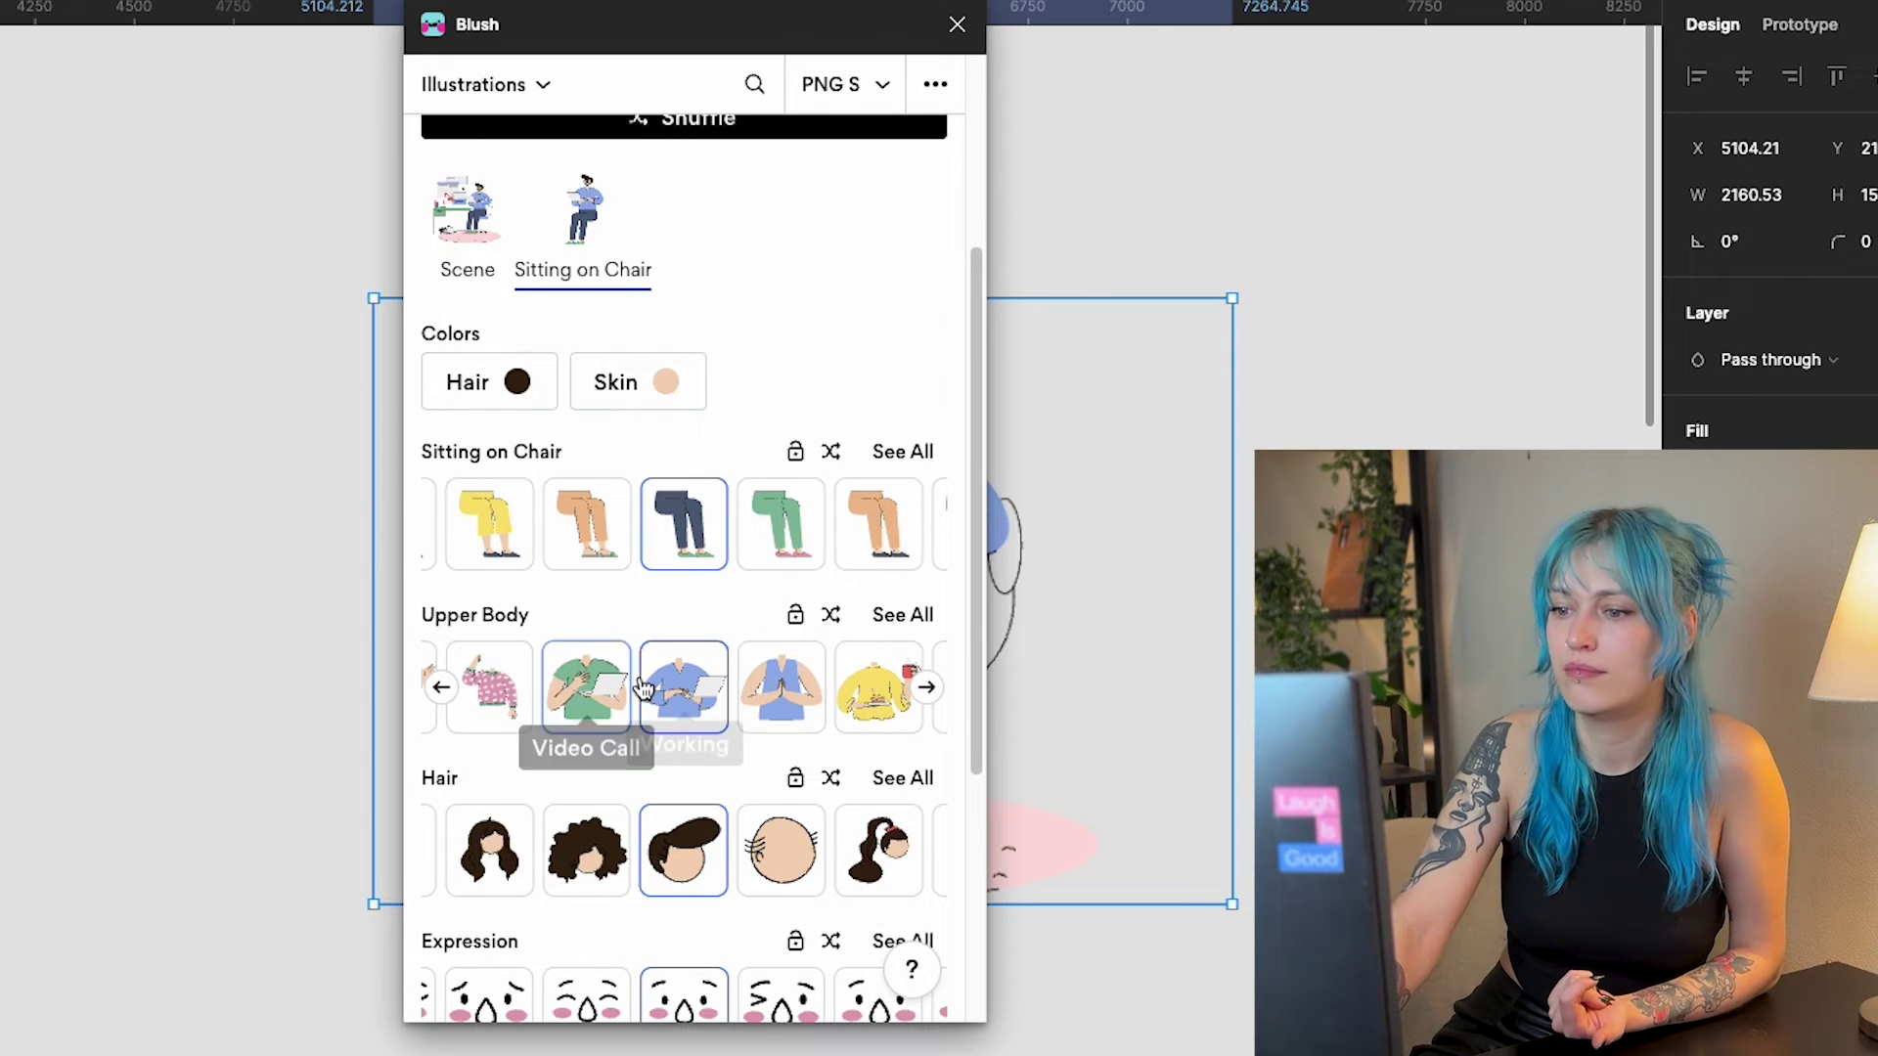
scroll(837, 740, down, 1)
click(925, 802)
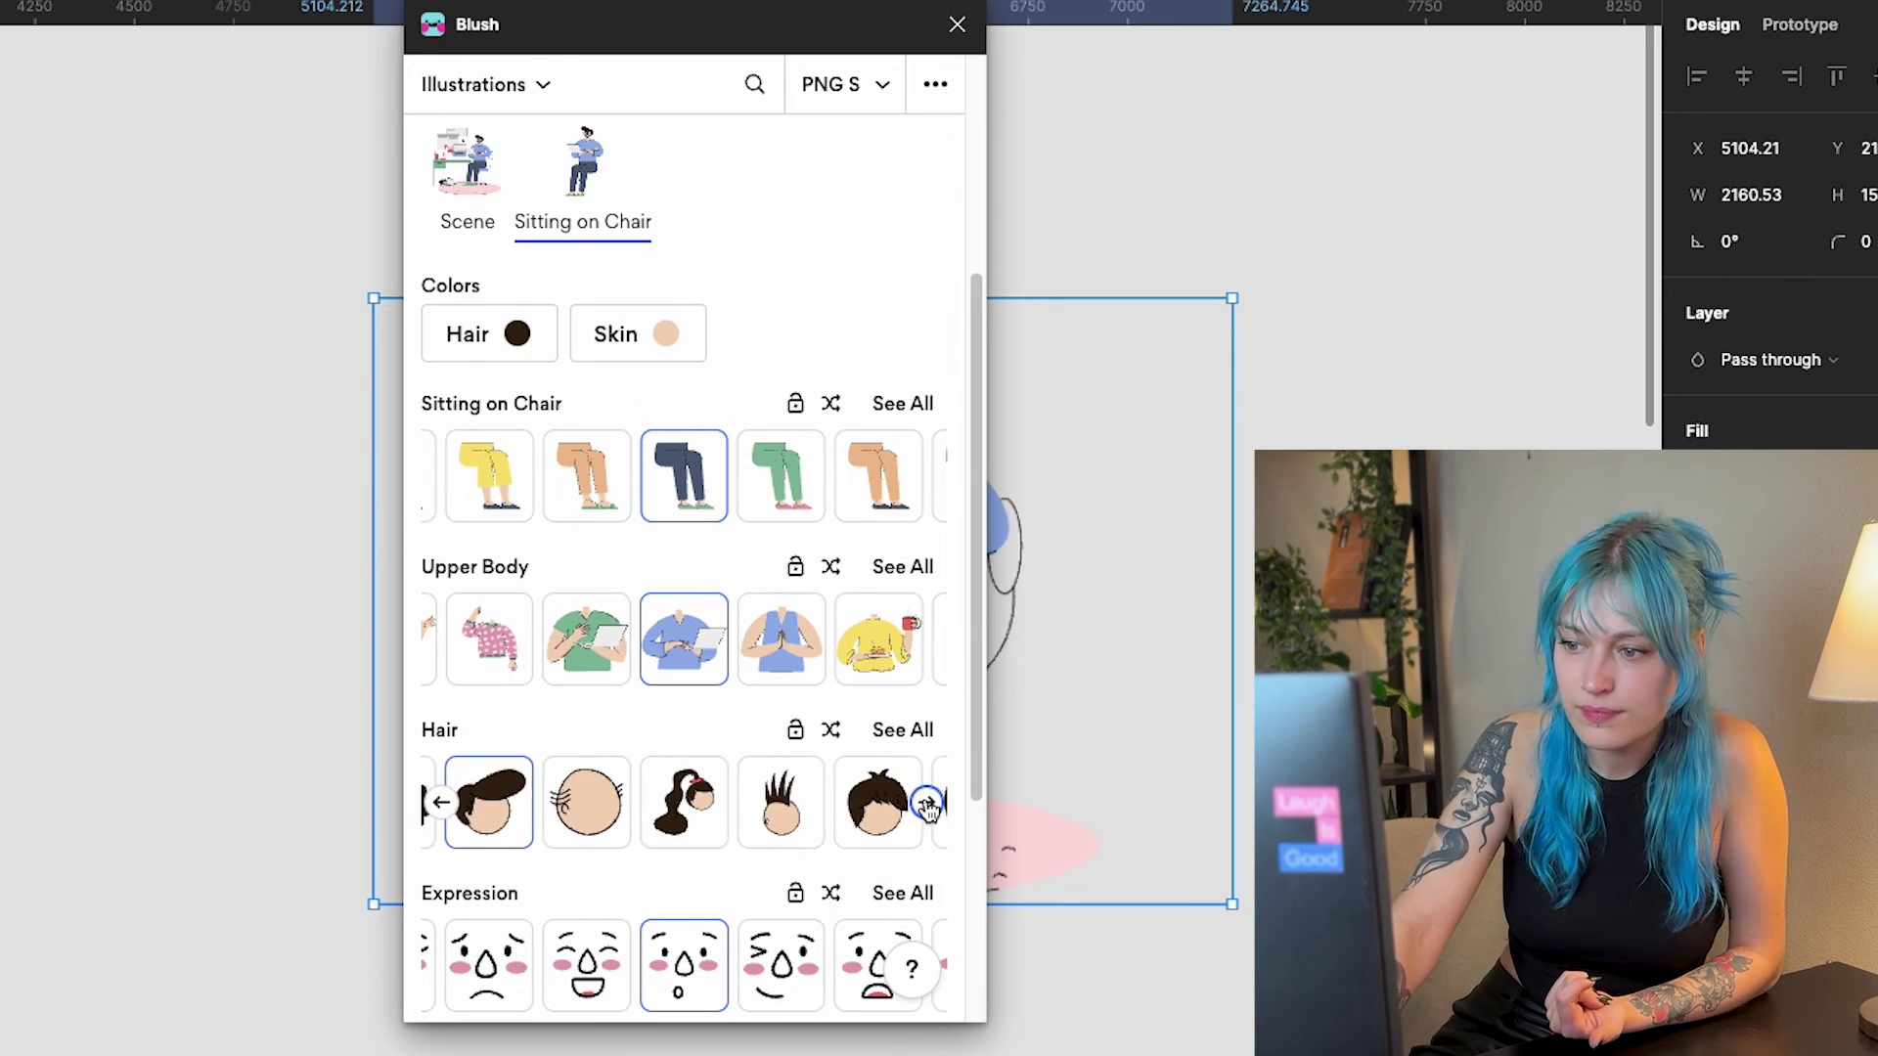
click(926, 802)
click(925, 802)
click(925, 803)
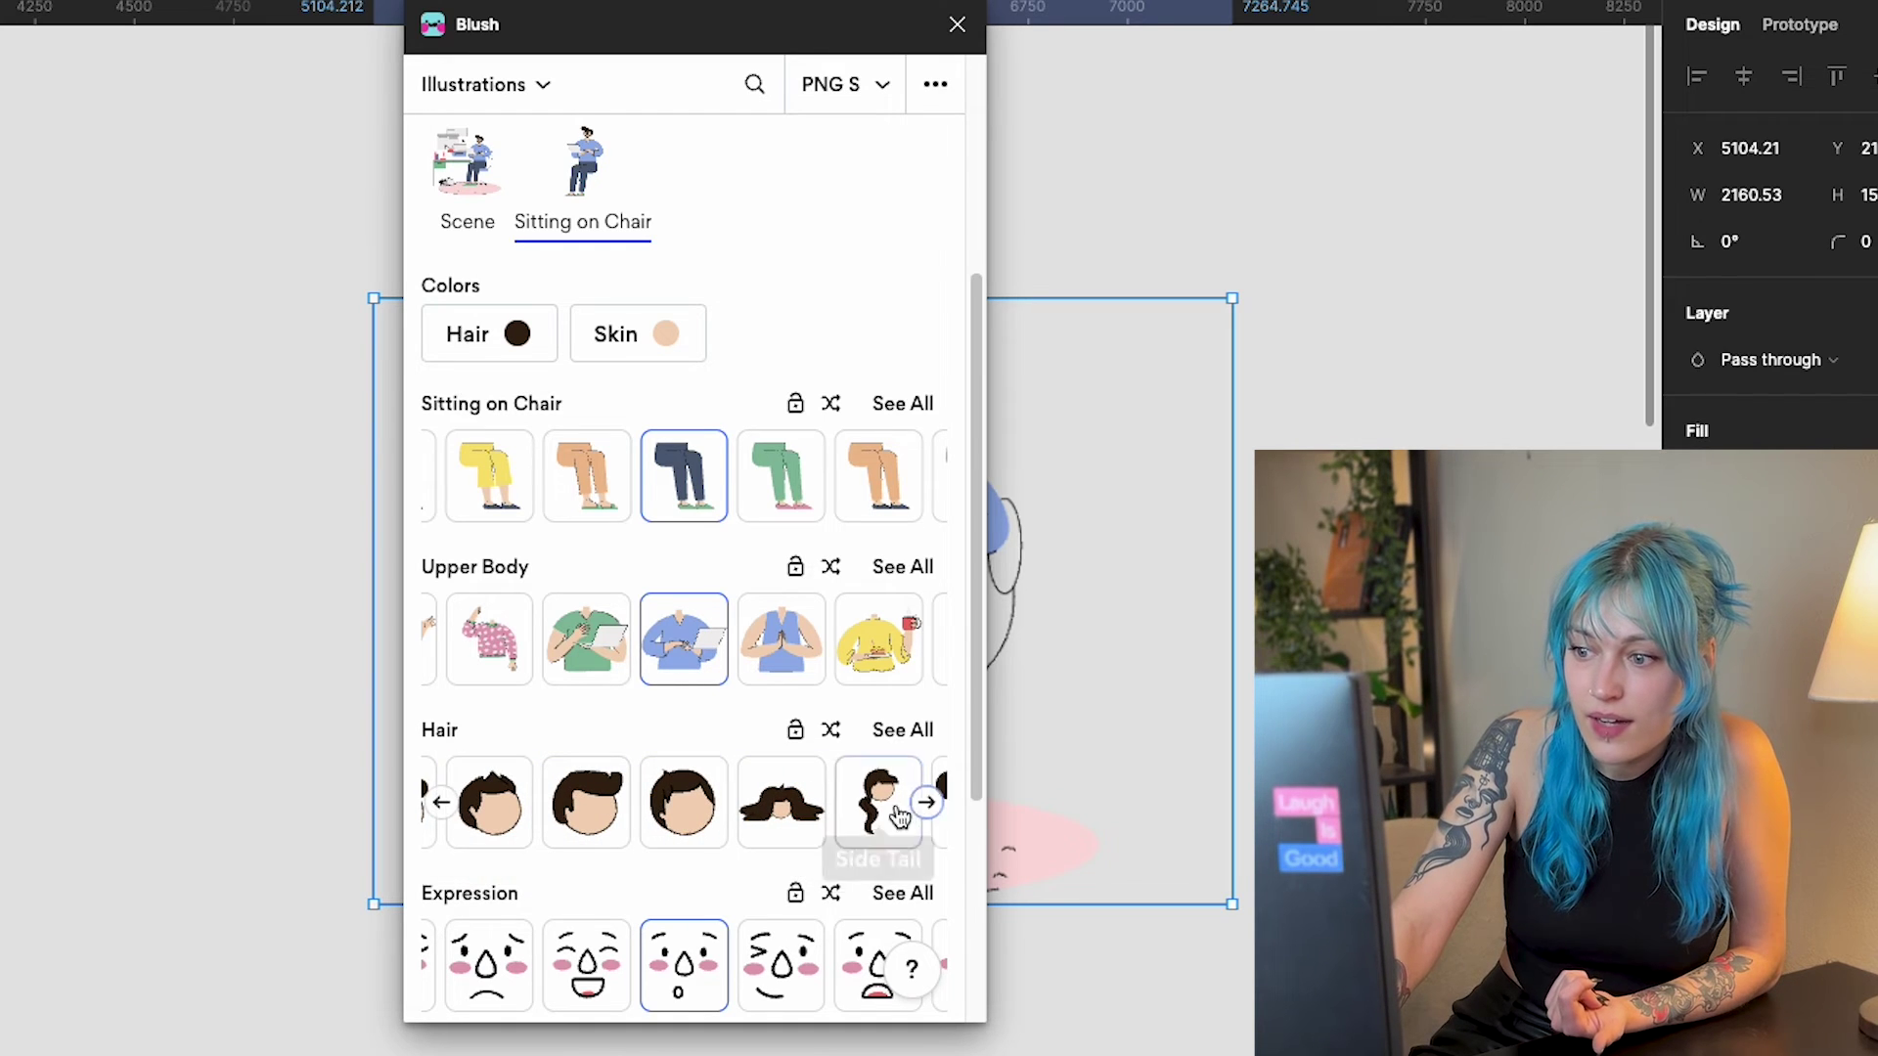
click(883, 810)
scroll(782, 646, up, 5)
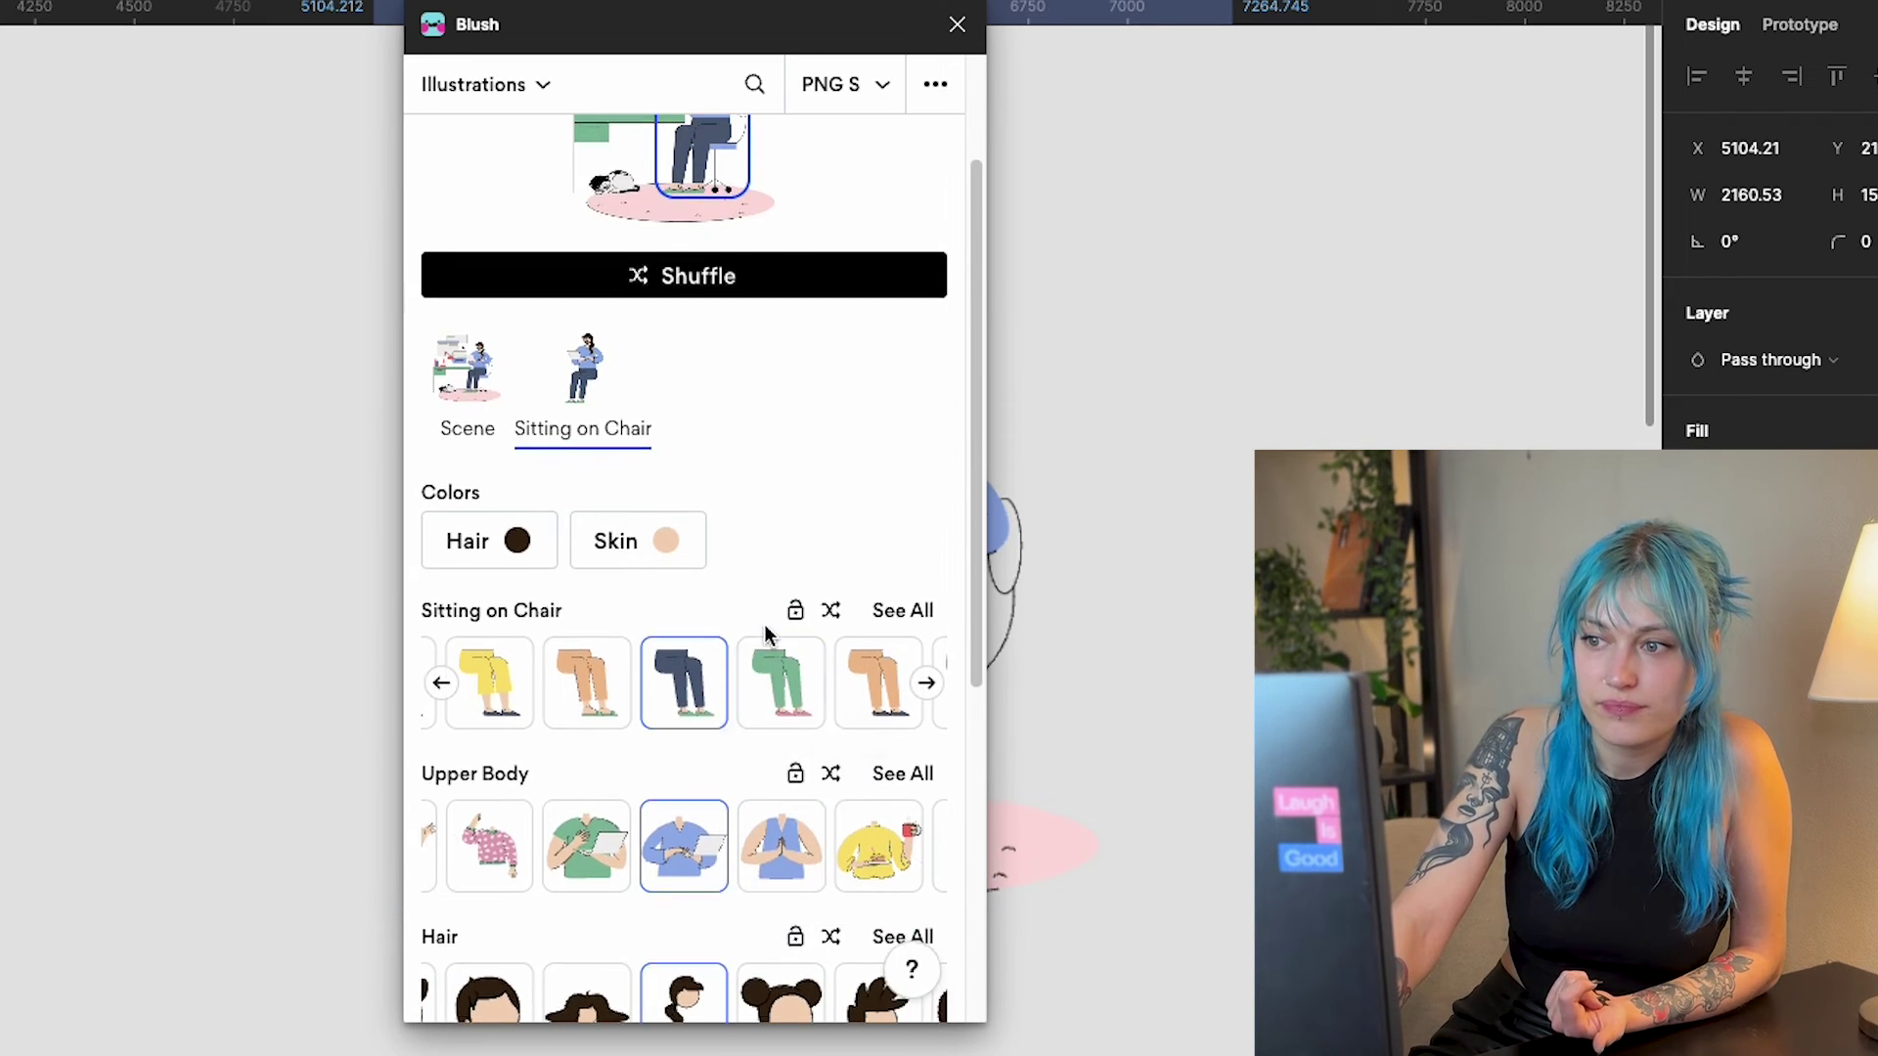
- Remove the character's beard by choosing the empty Facial Hair option and review the remaining features
scroll(782, 646, down, 8)
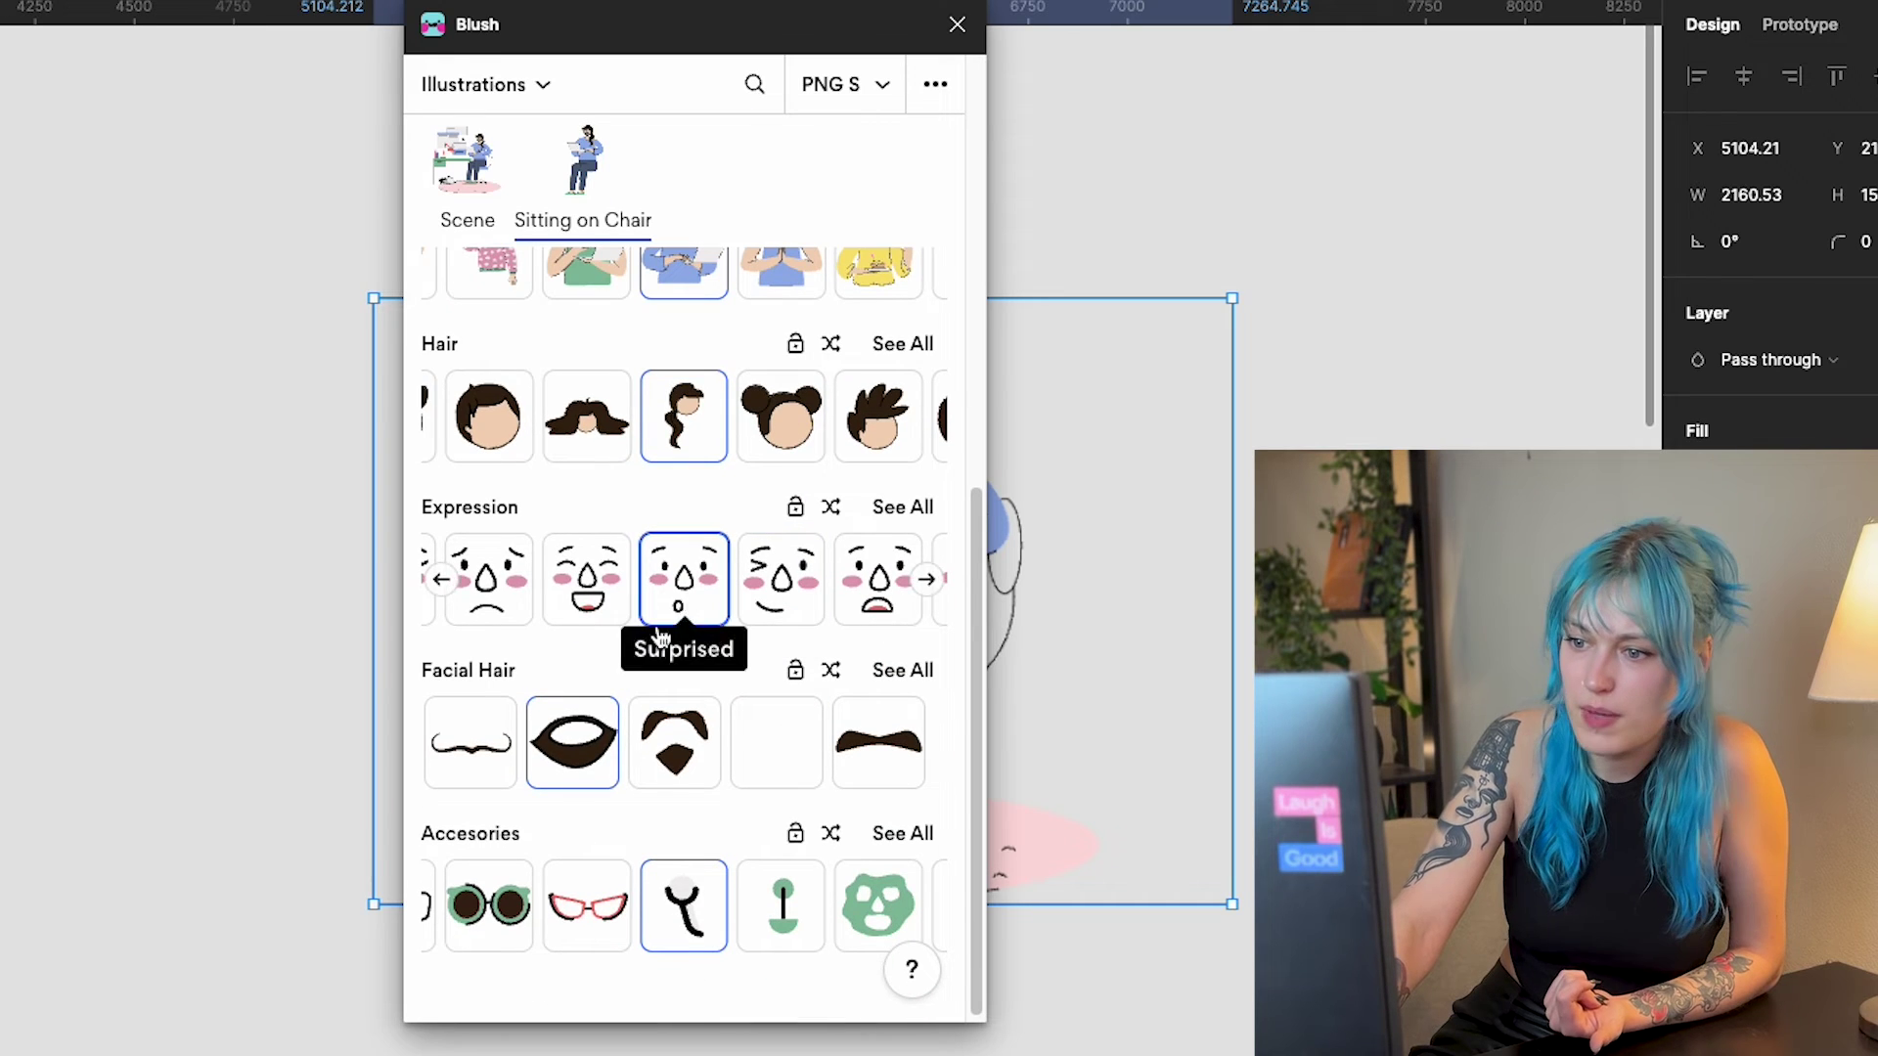
click(775, 753)
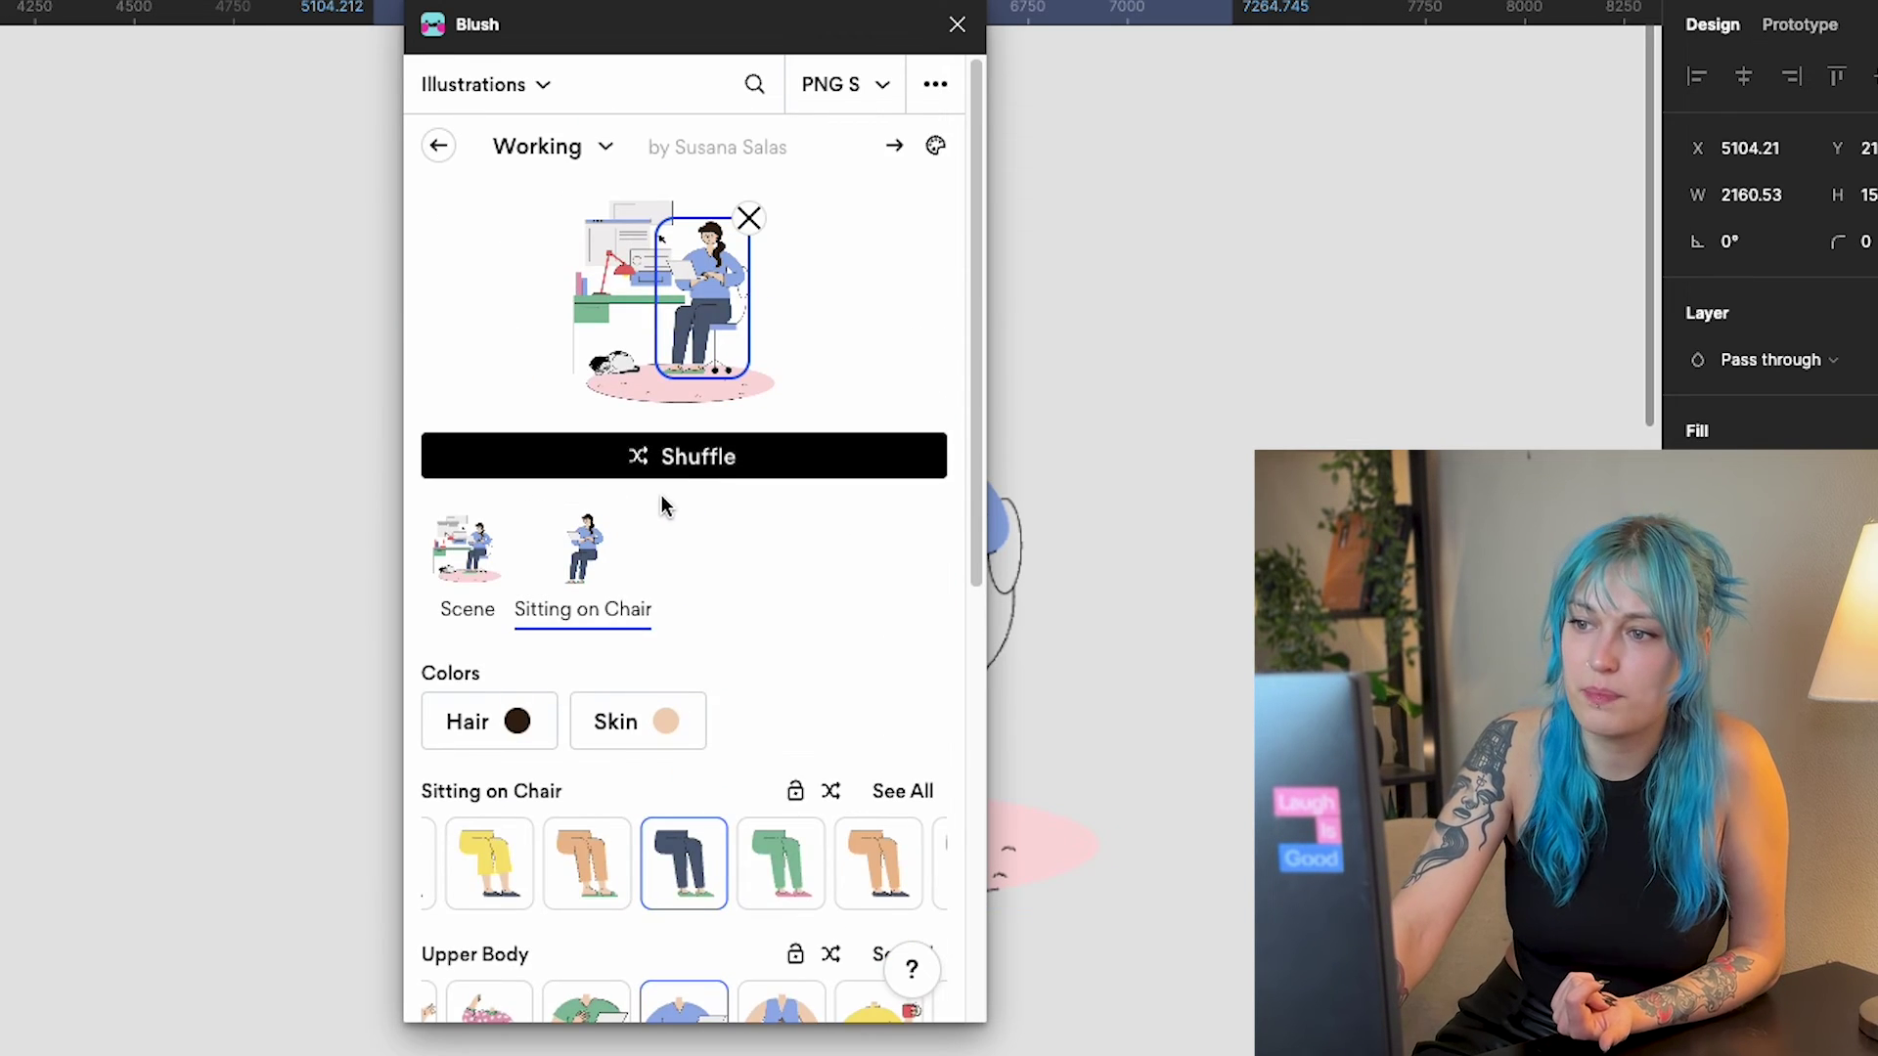
scroll(743, 508, down, 3)
scroll(830, 515, down, 5)
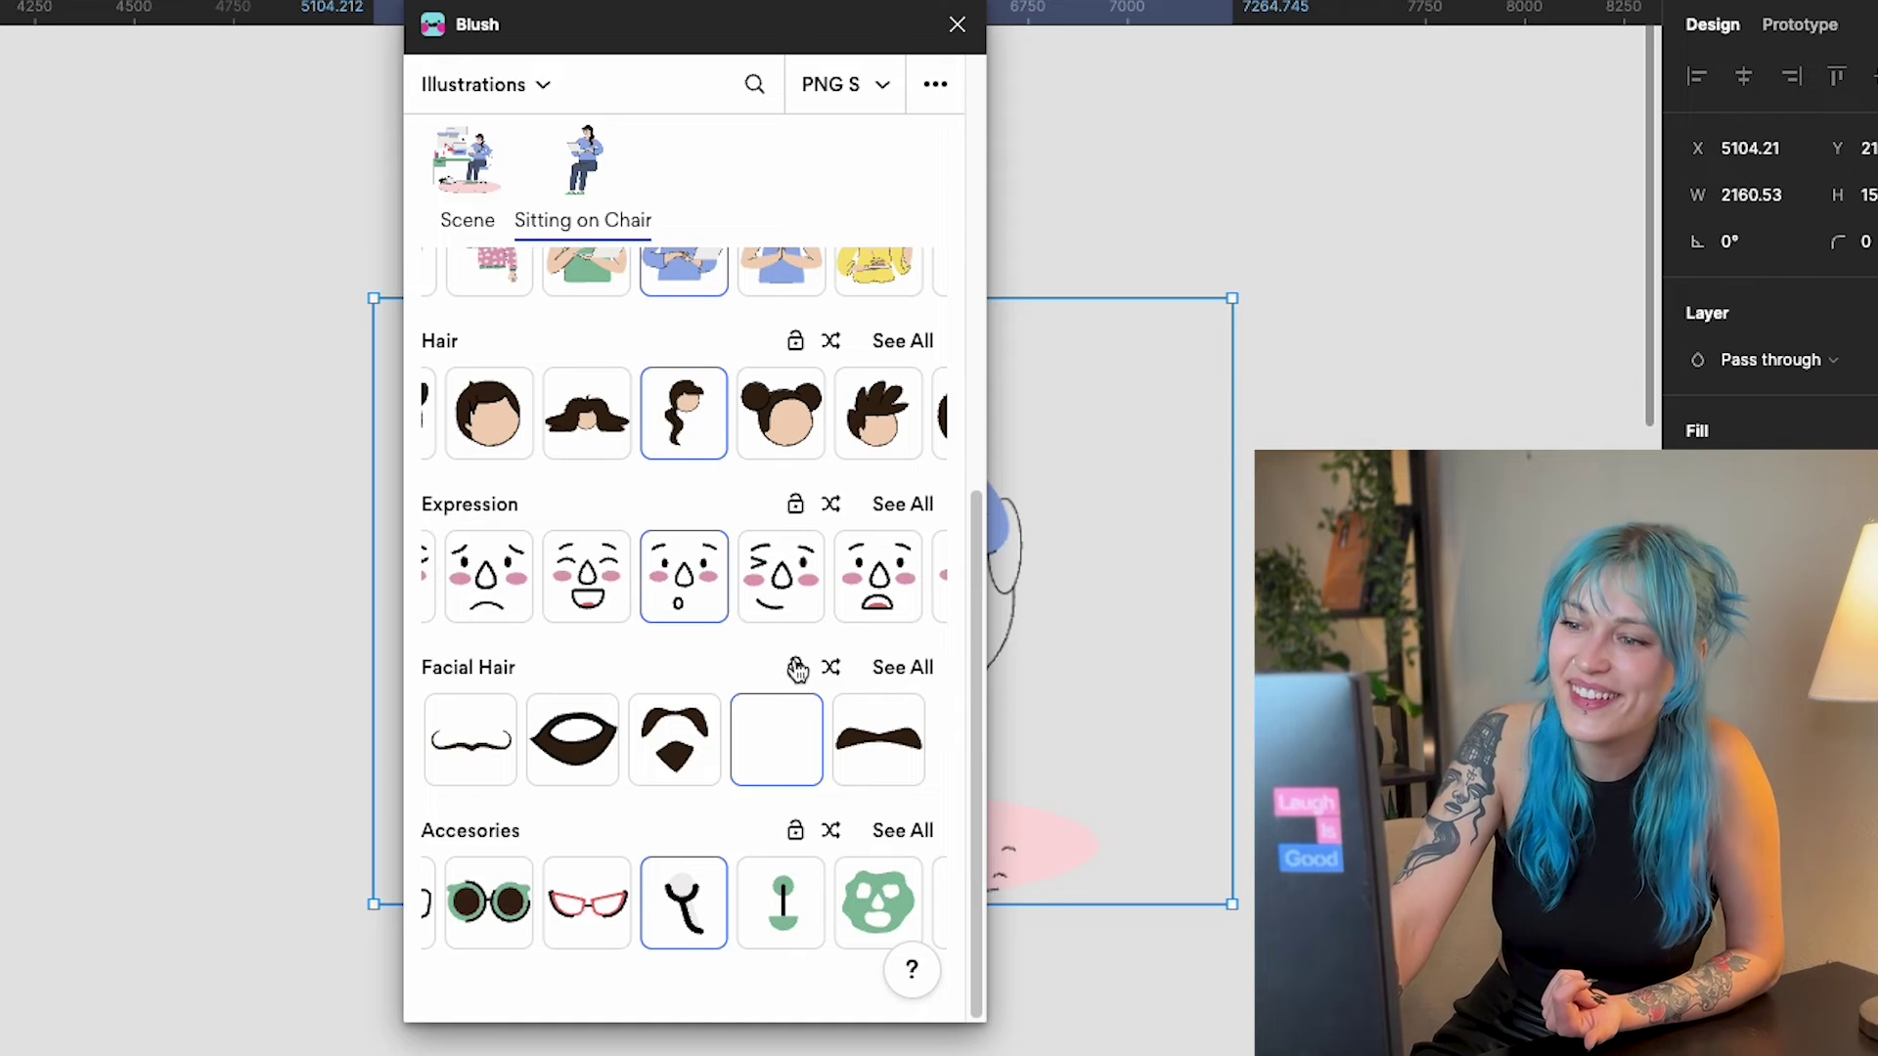
scroll(814, 663, up, 8)
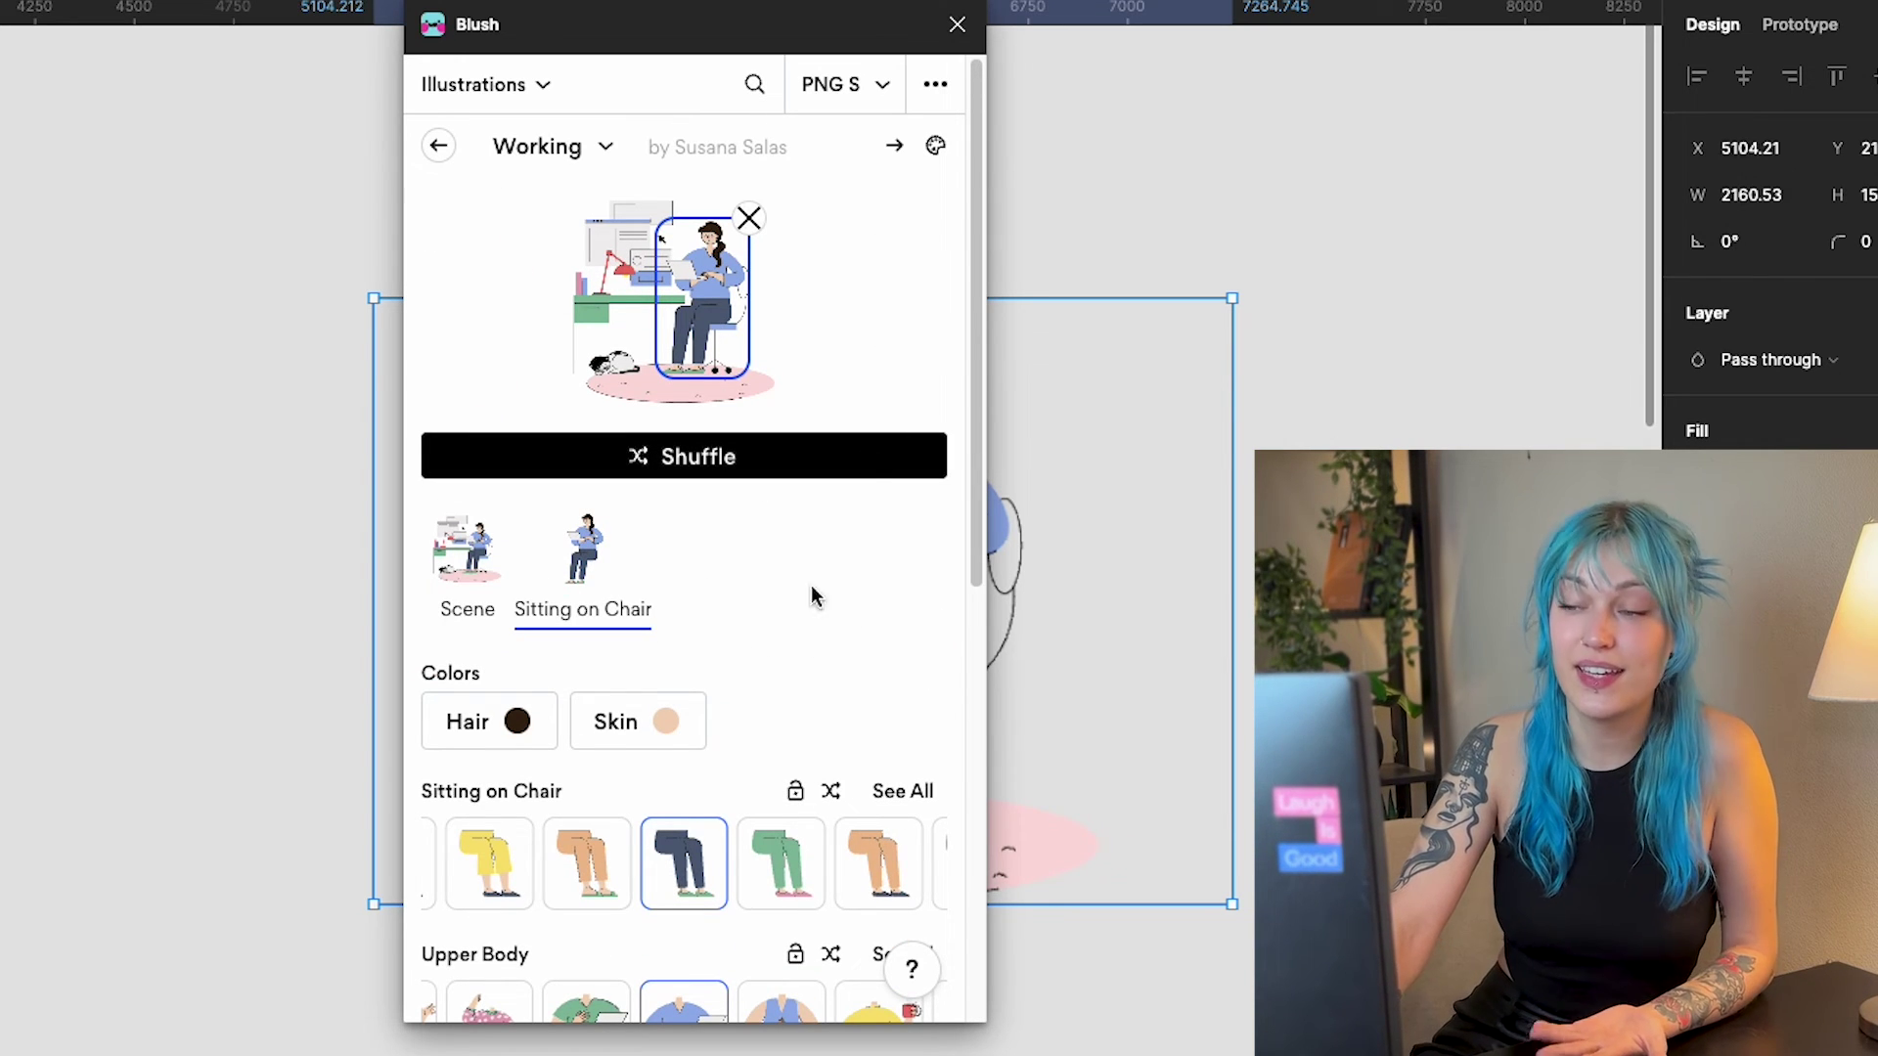
- View the custom colors option and set the illustration's format to Medium PNG
click(934, 149)
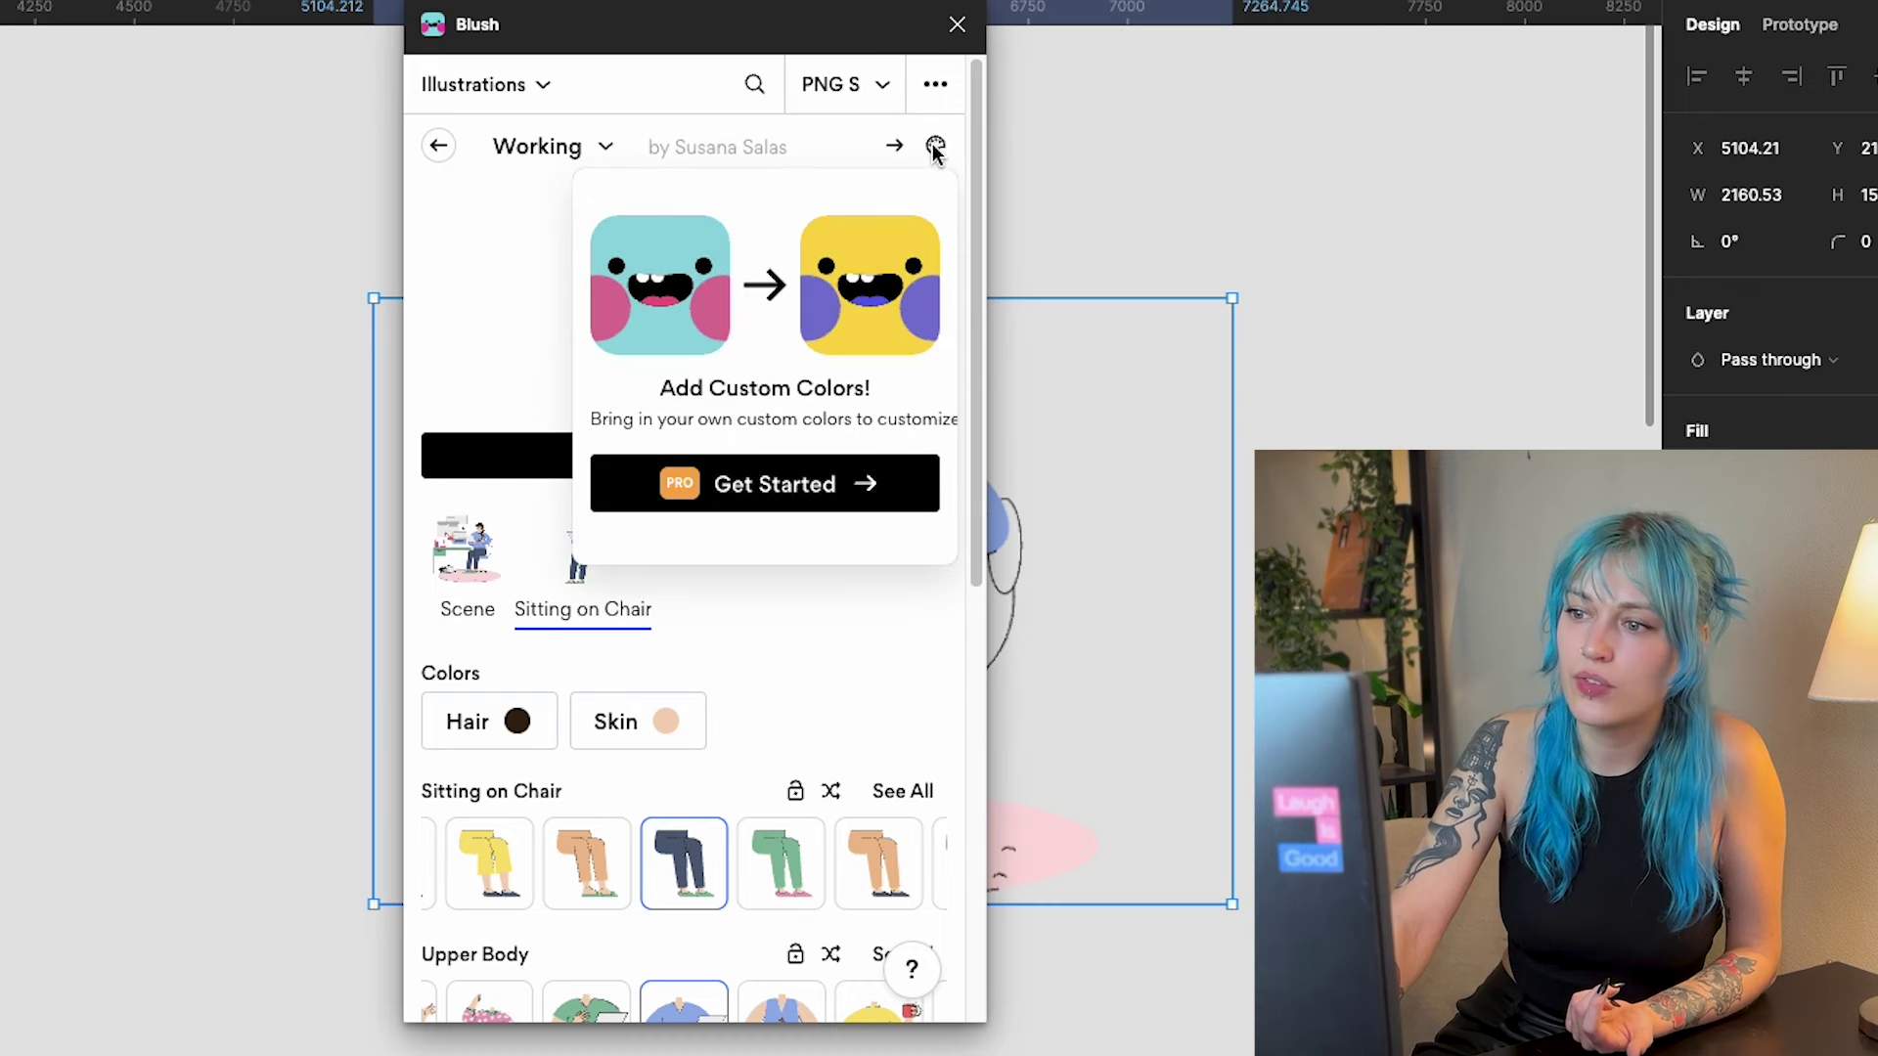
click(879, 93)
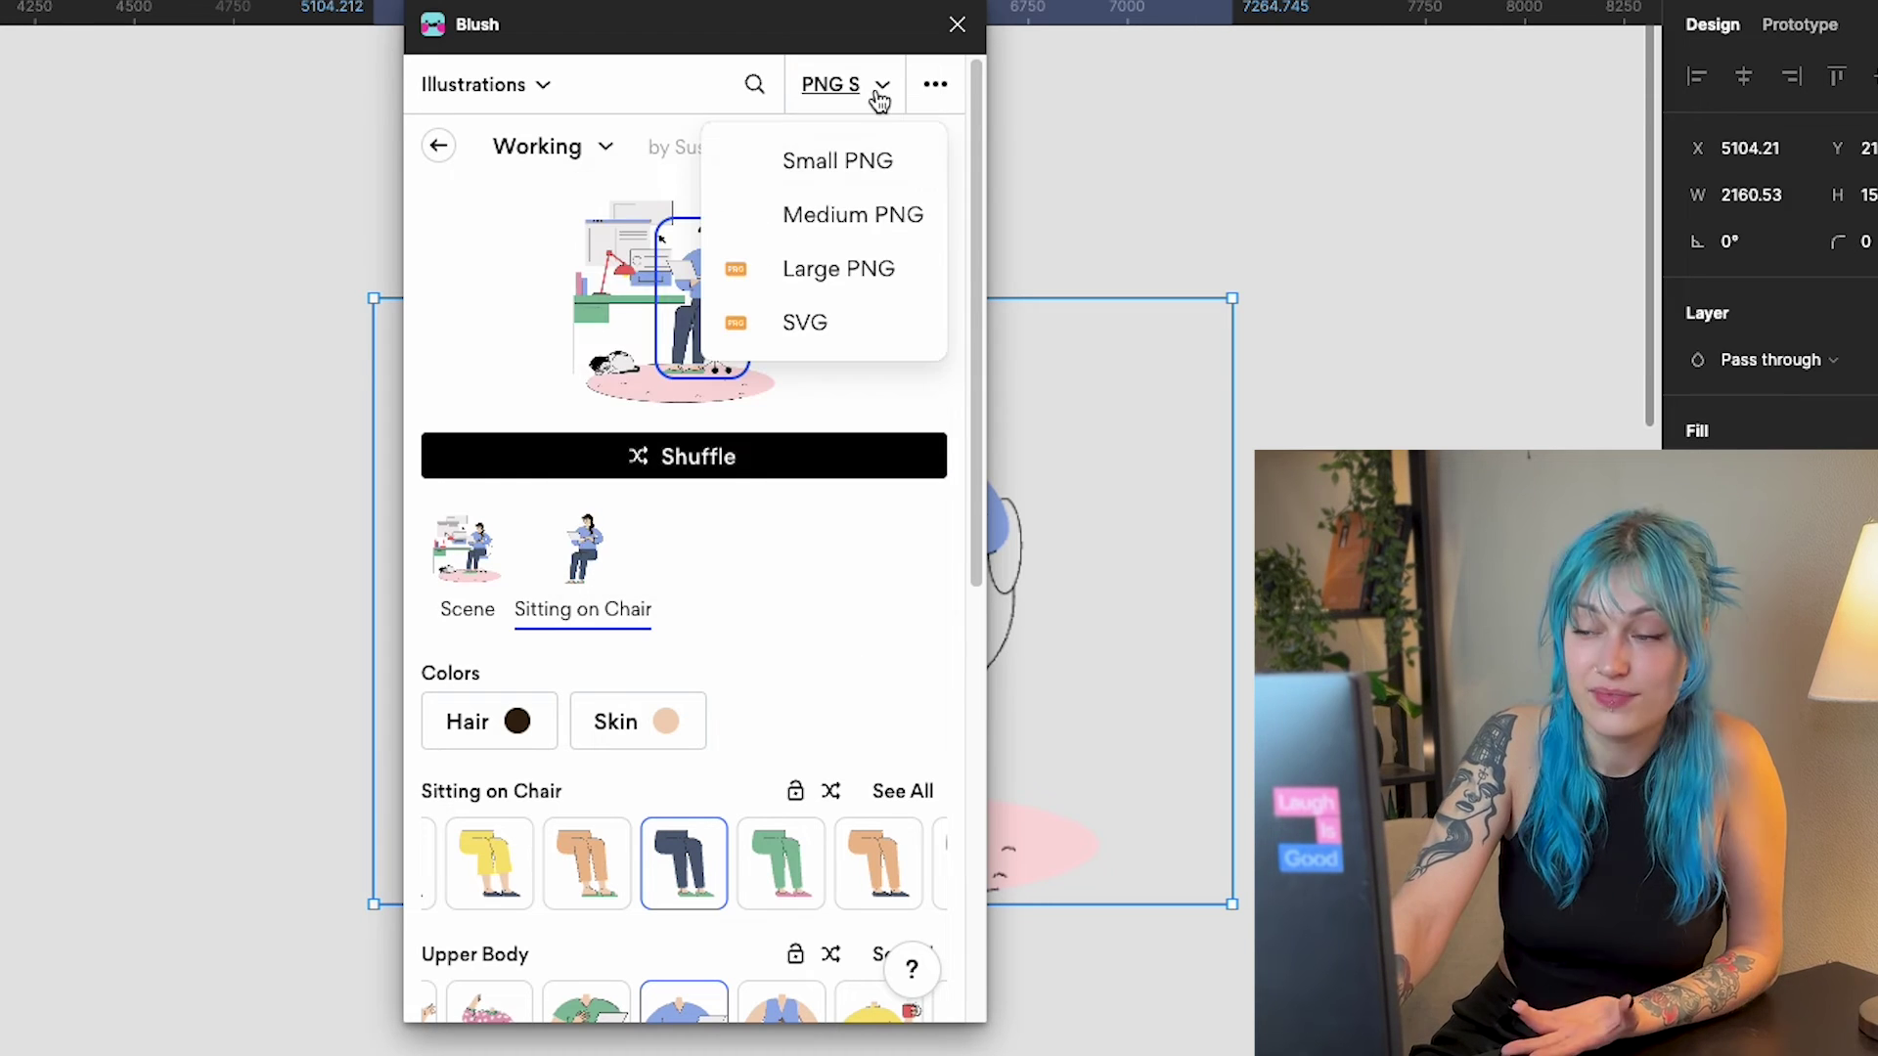
click(812, 212)
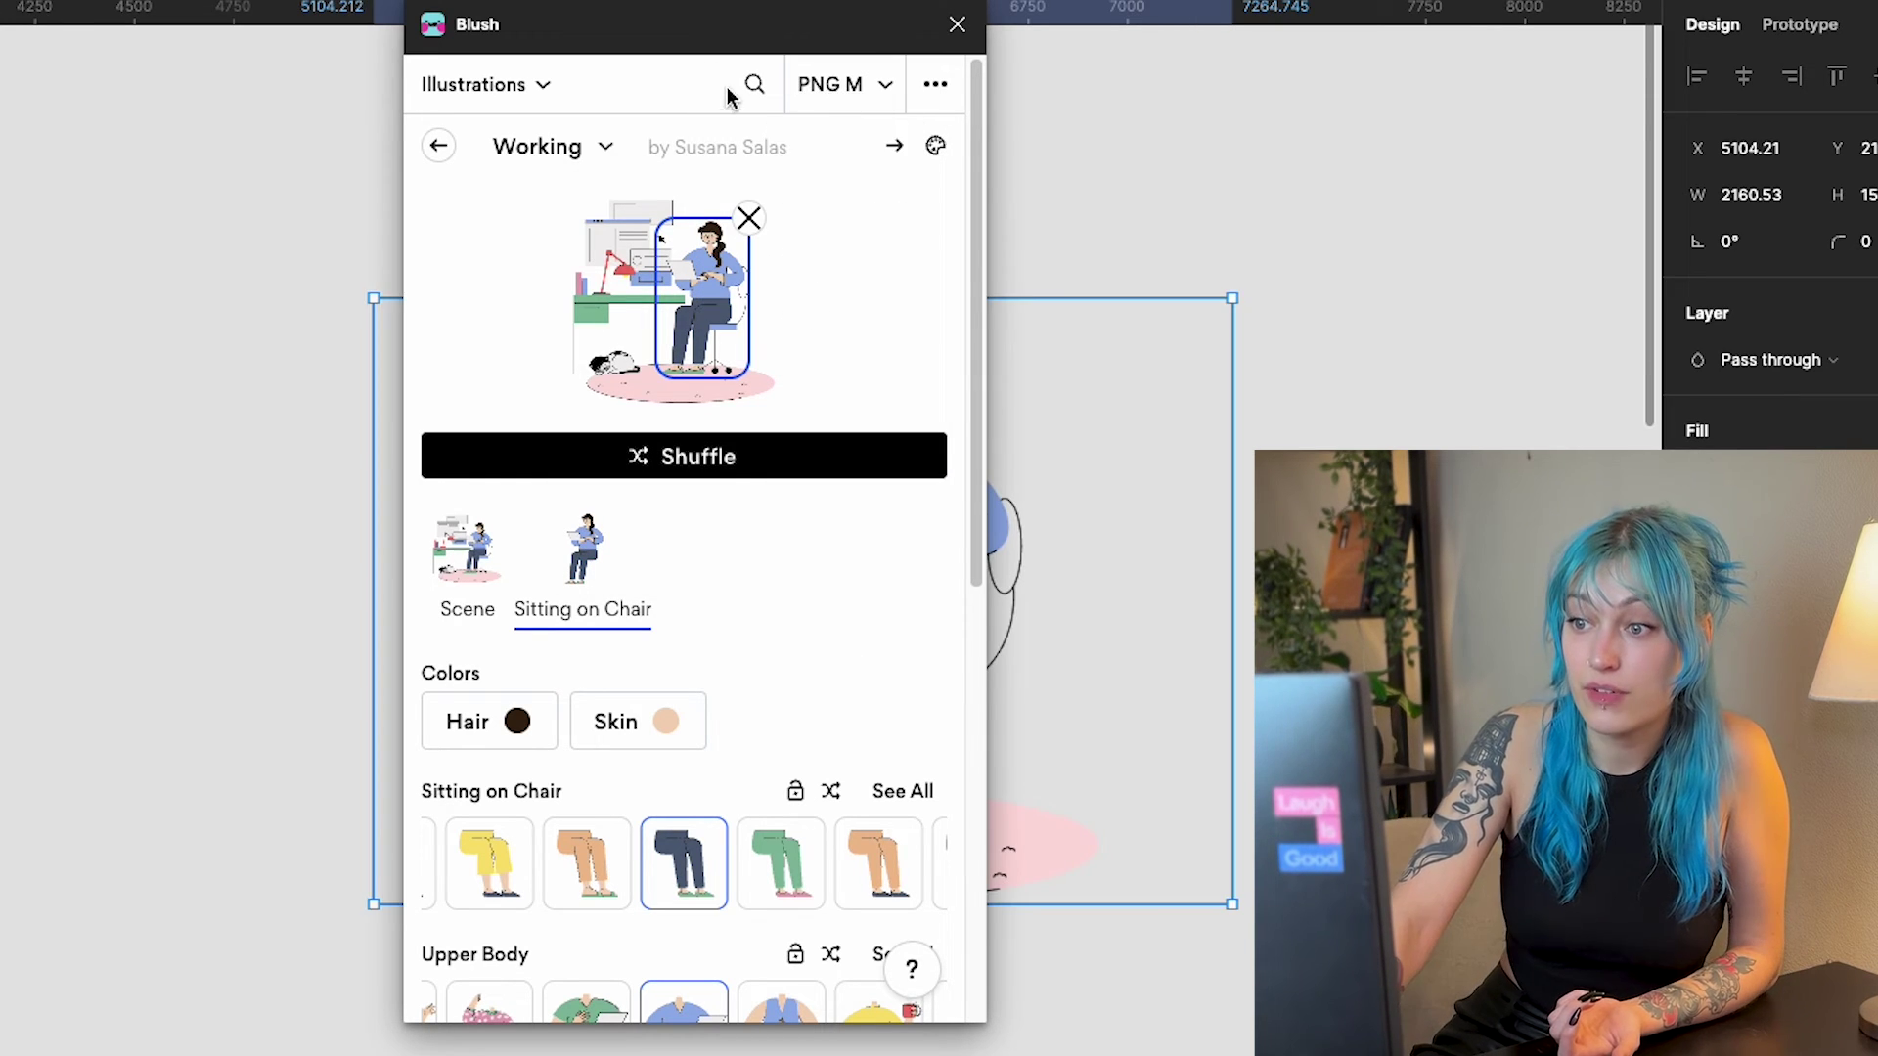
- Move the Blush window off the illustration, reposition the artwork on the canvas at X 5684, and bring the window back
drag(710, 49, 194, 61)
drag(777, 567, 1009, 499)
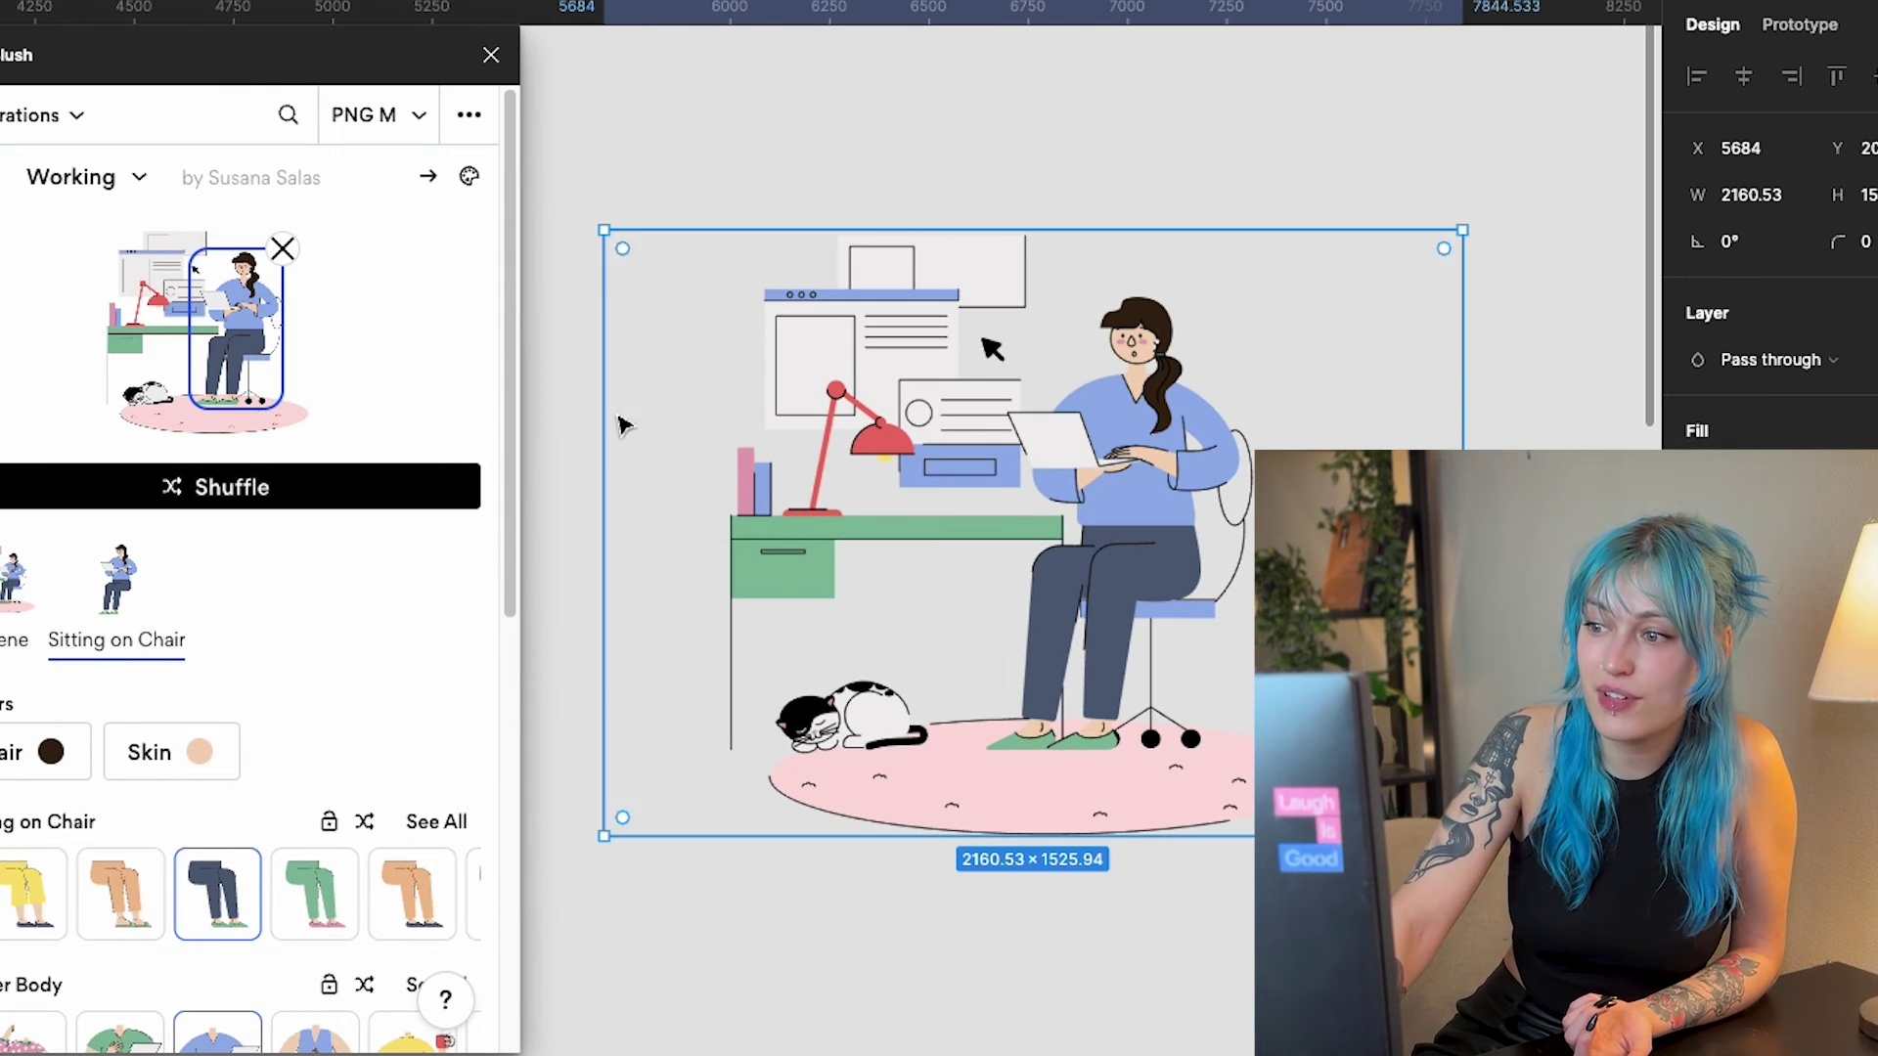
drag(168, 69, 556, 59)
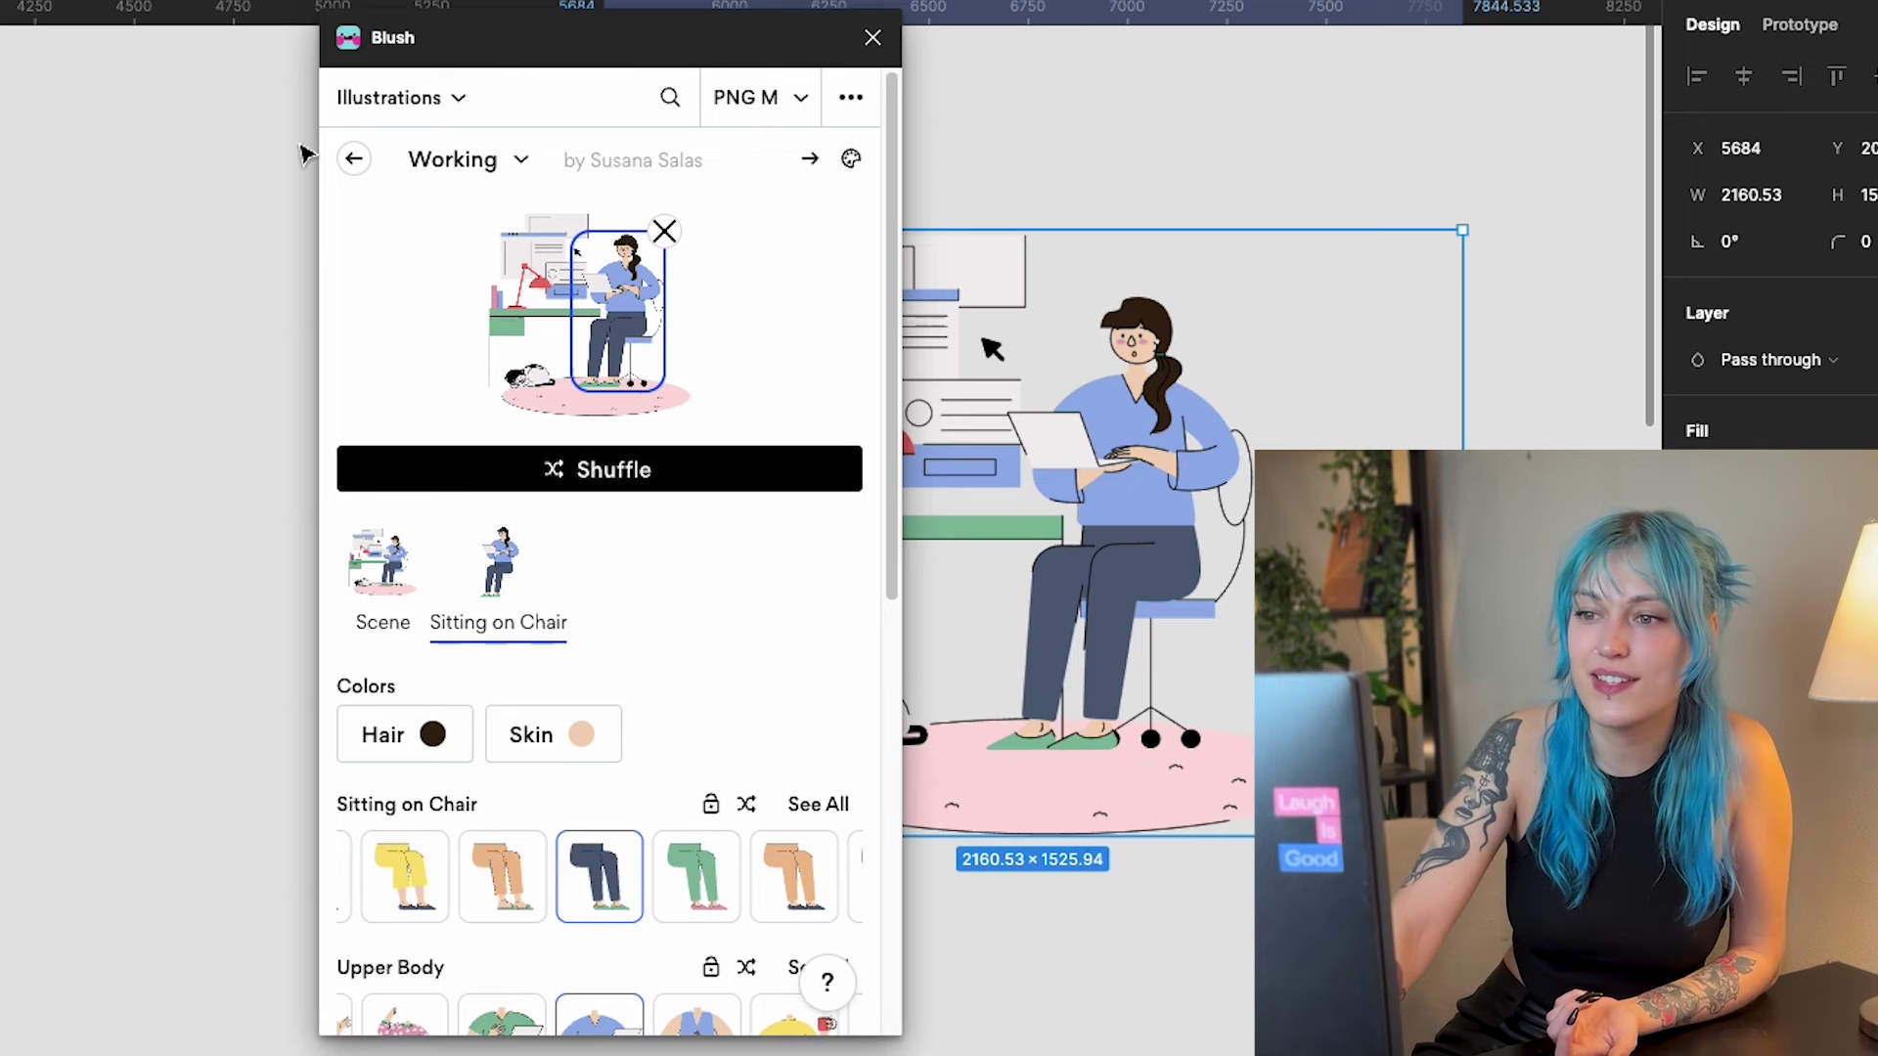
- Leave the Working illustration, look through the Education category's drawings, and reopen the list of collections and categories
click(352, 164)
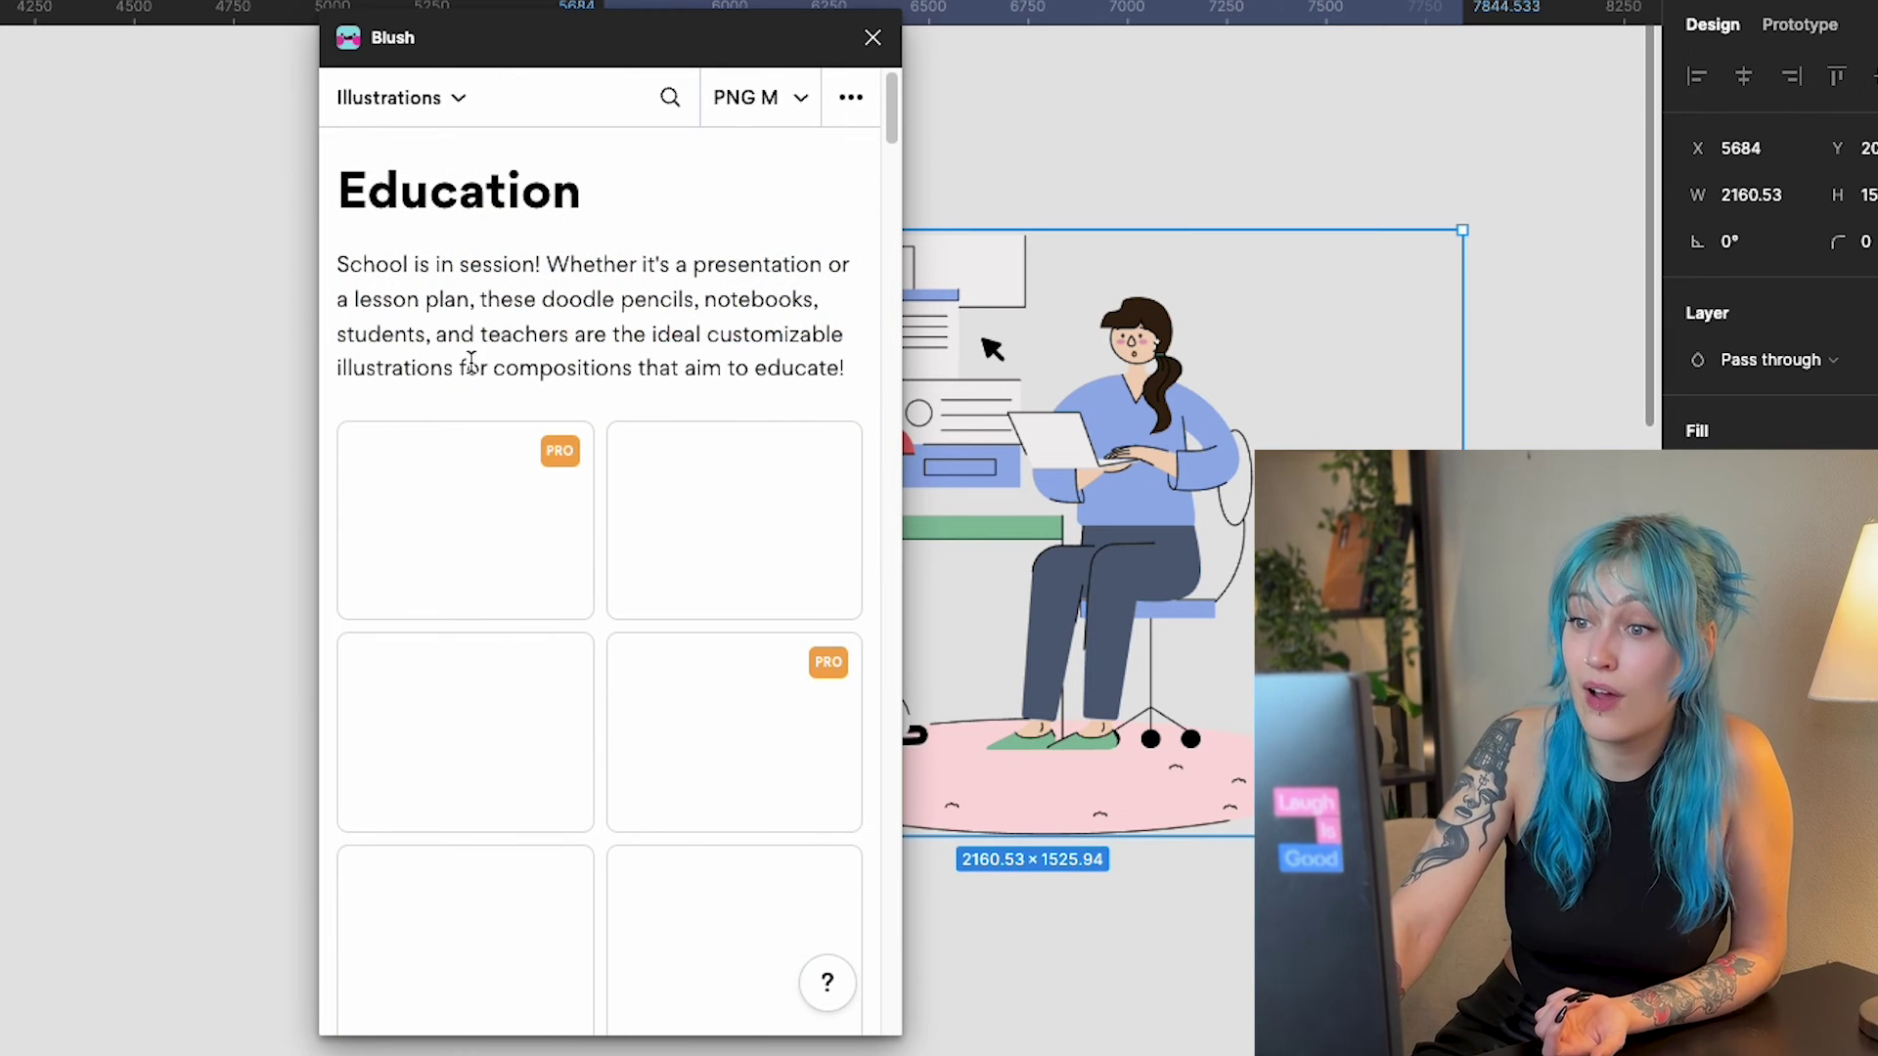
scroll(649, 318, down, 8)
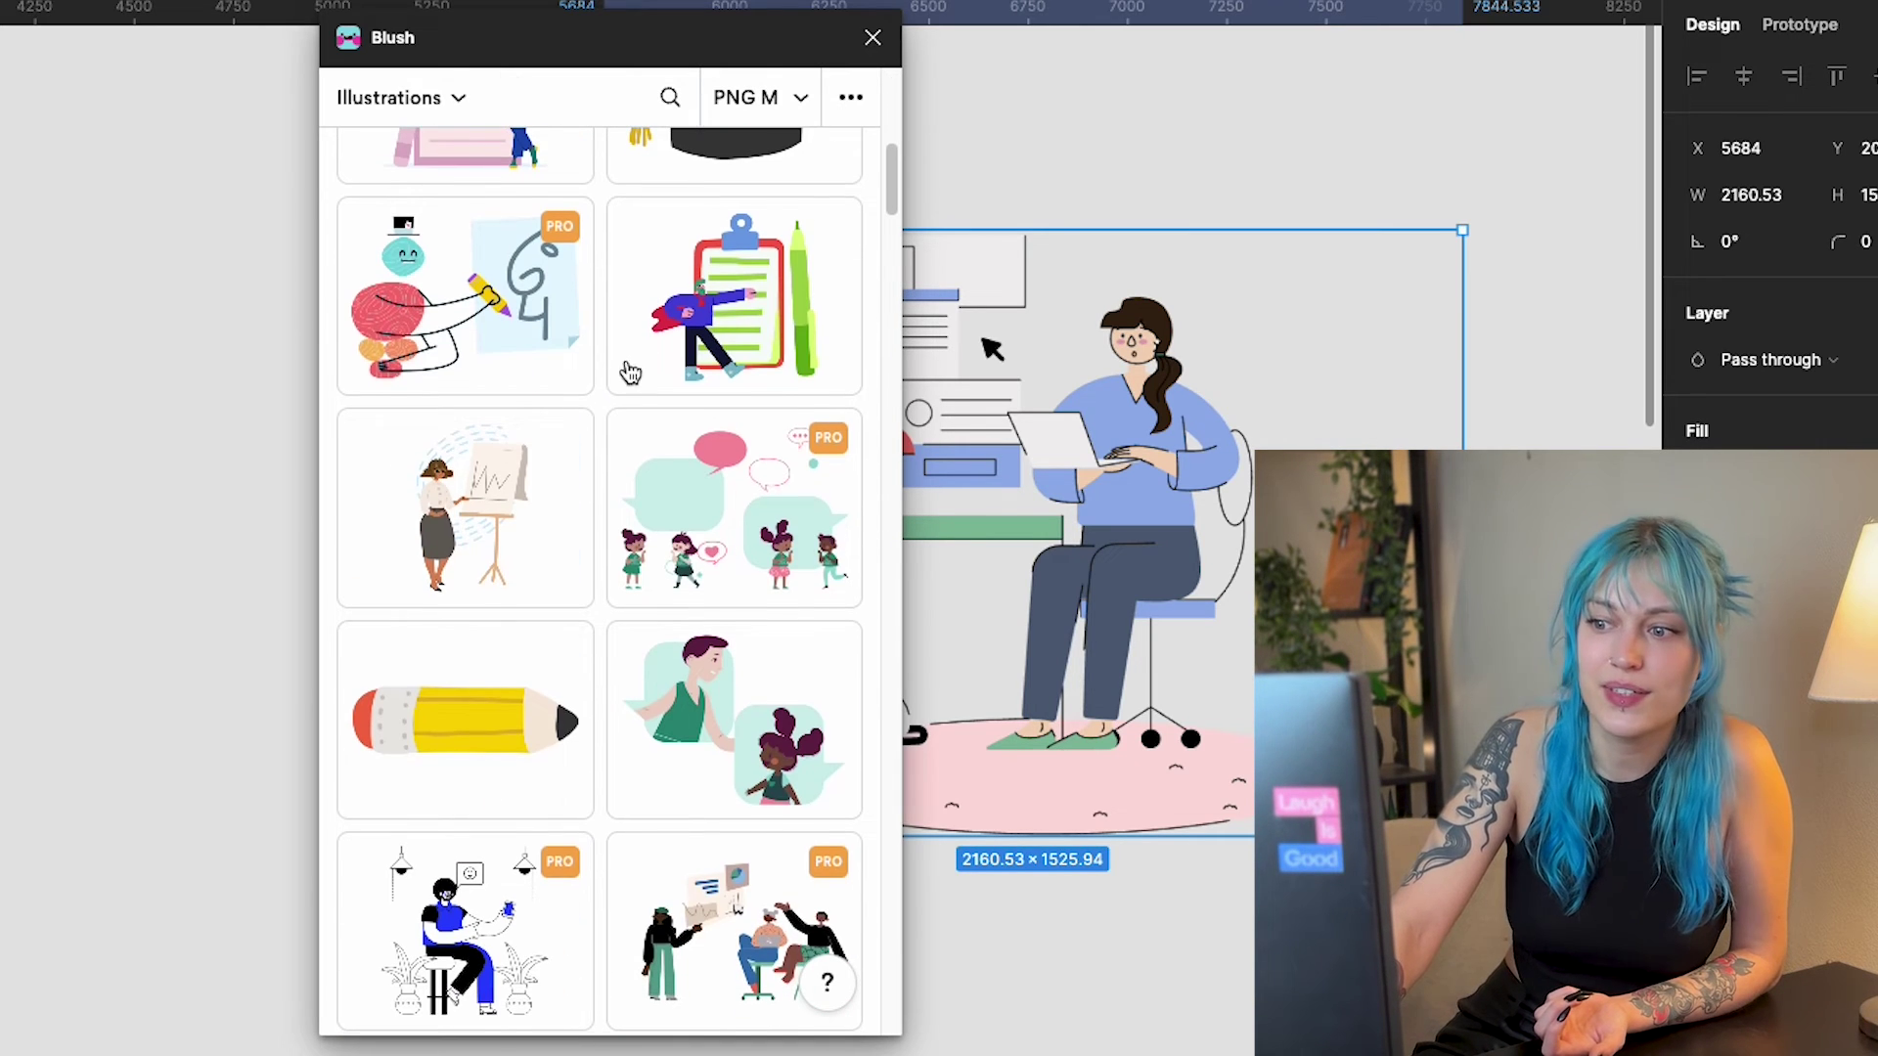
scroll(516, 406, down, 5)
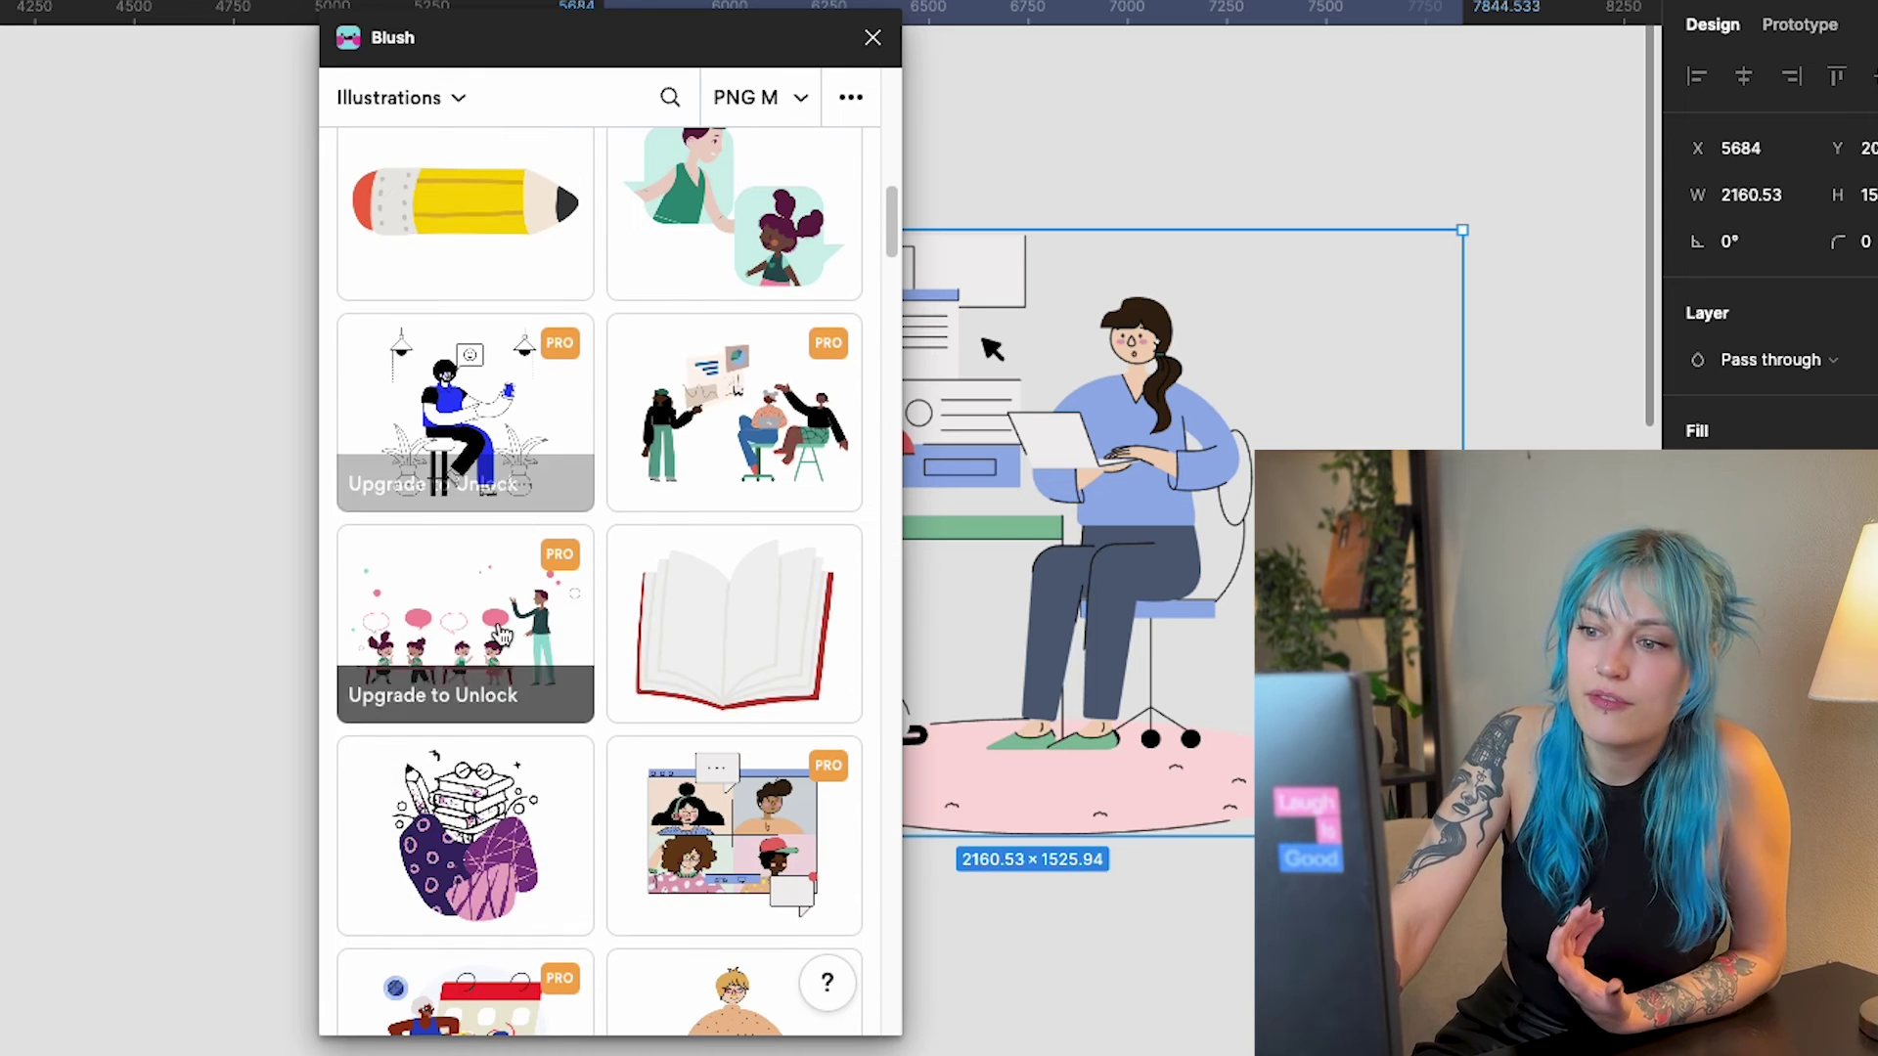
scroll(601, 518, down, 3)
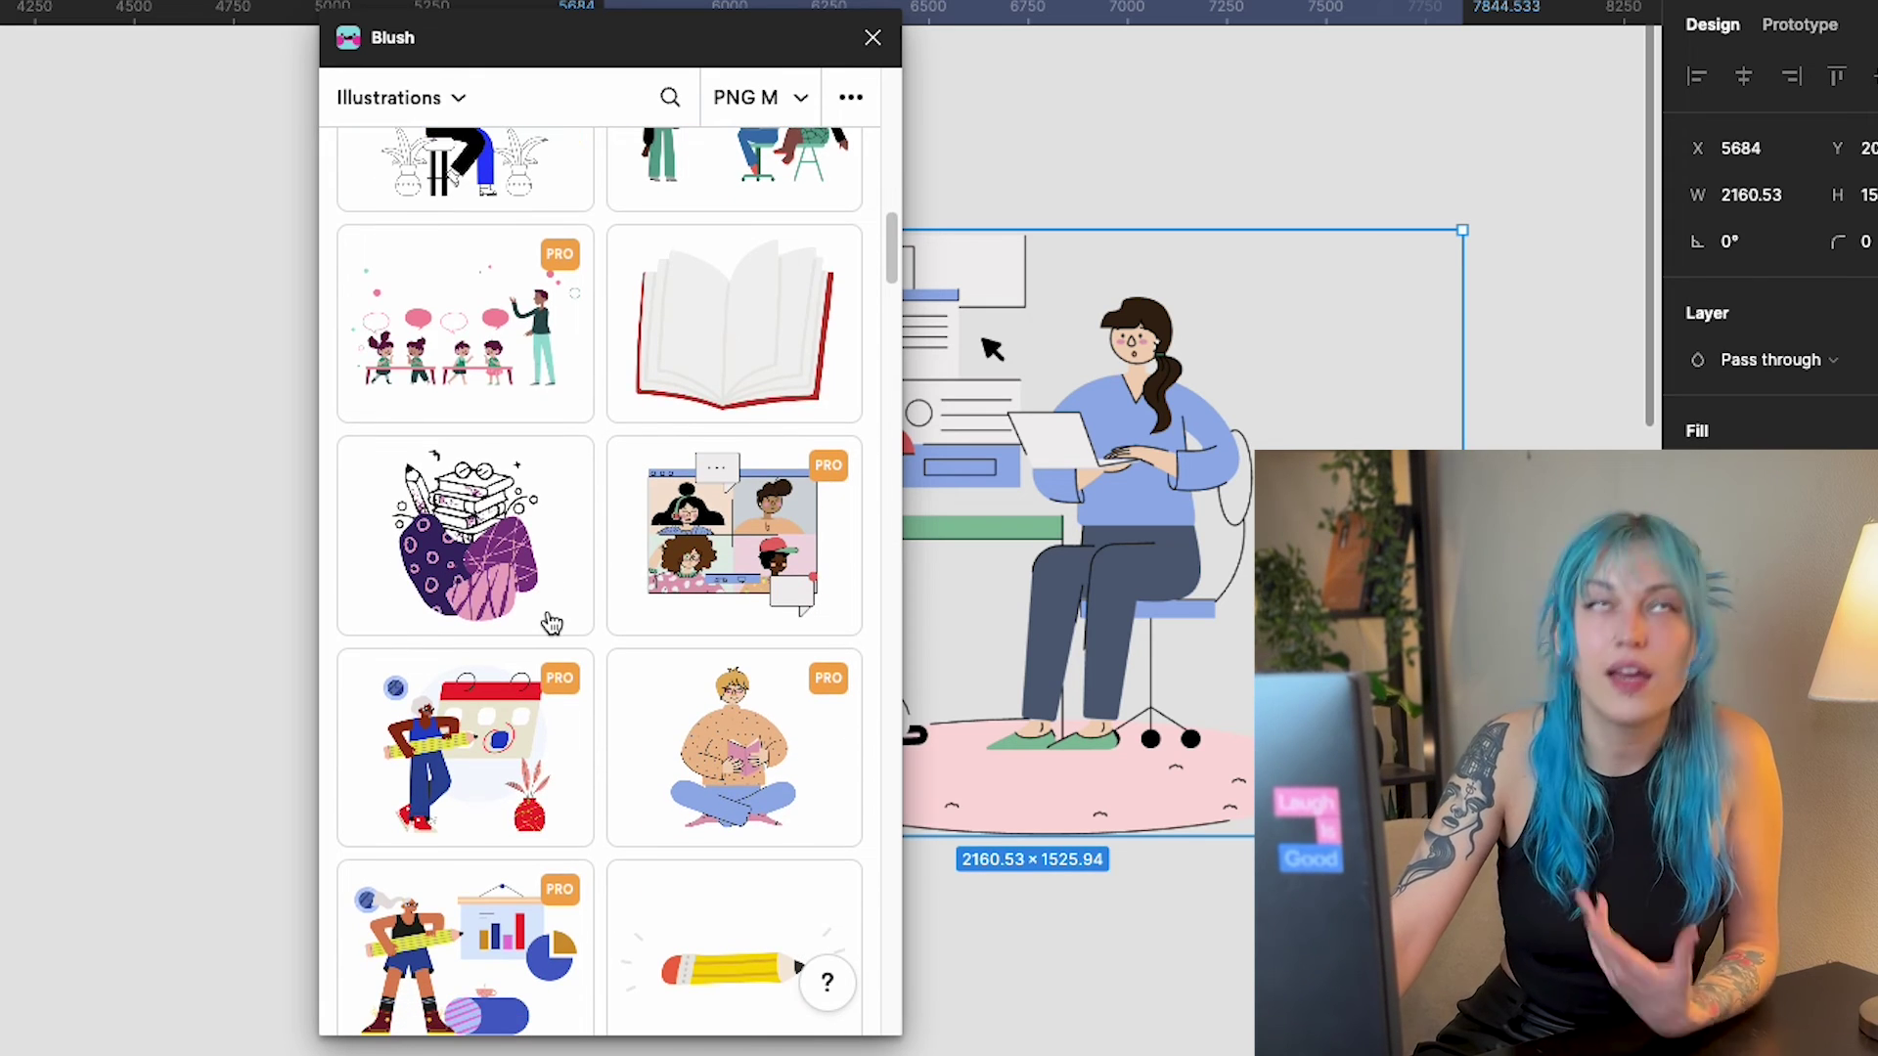
scroll(553, 623, down, 5)
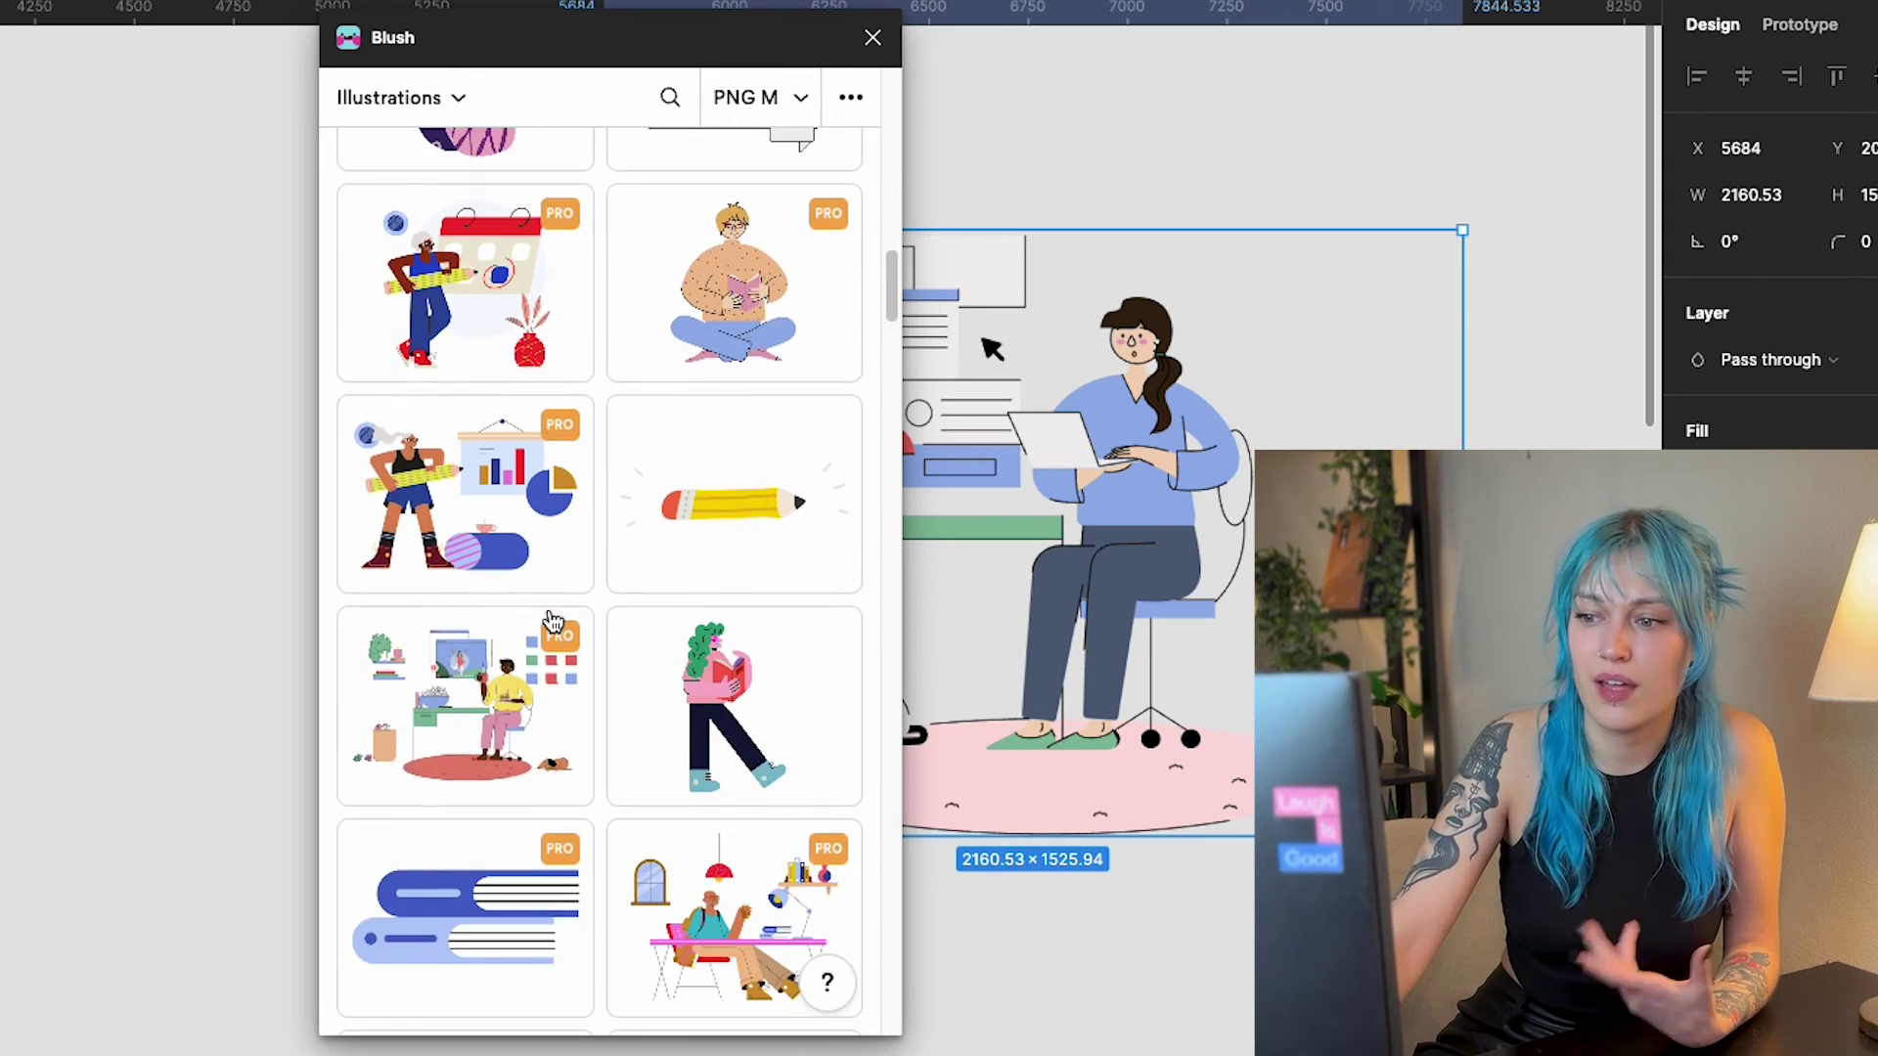
scroll(770, 696, down, 2)
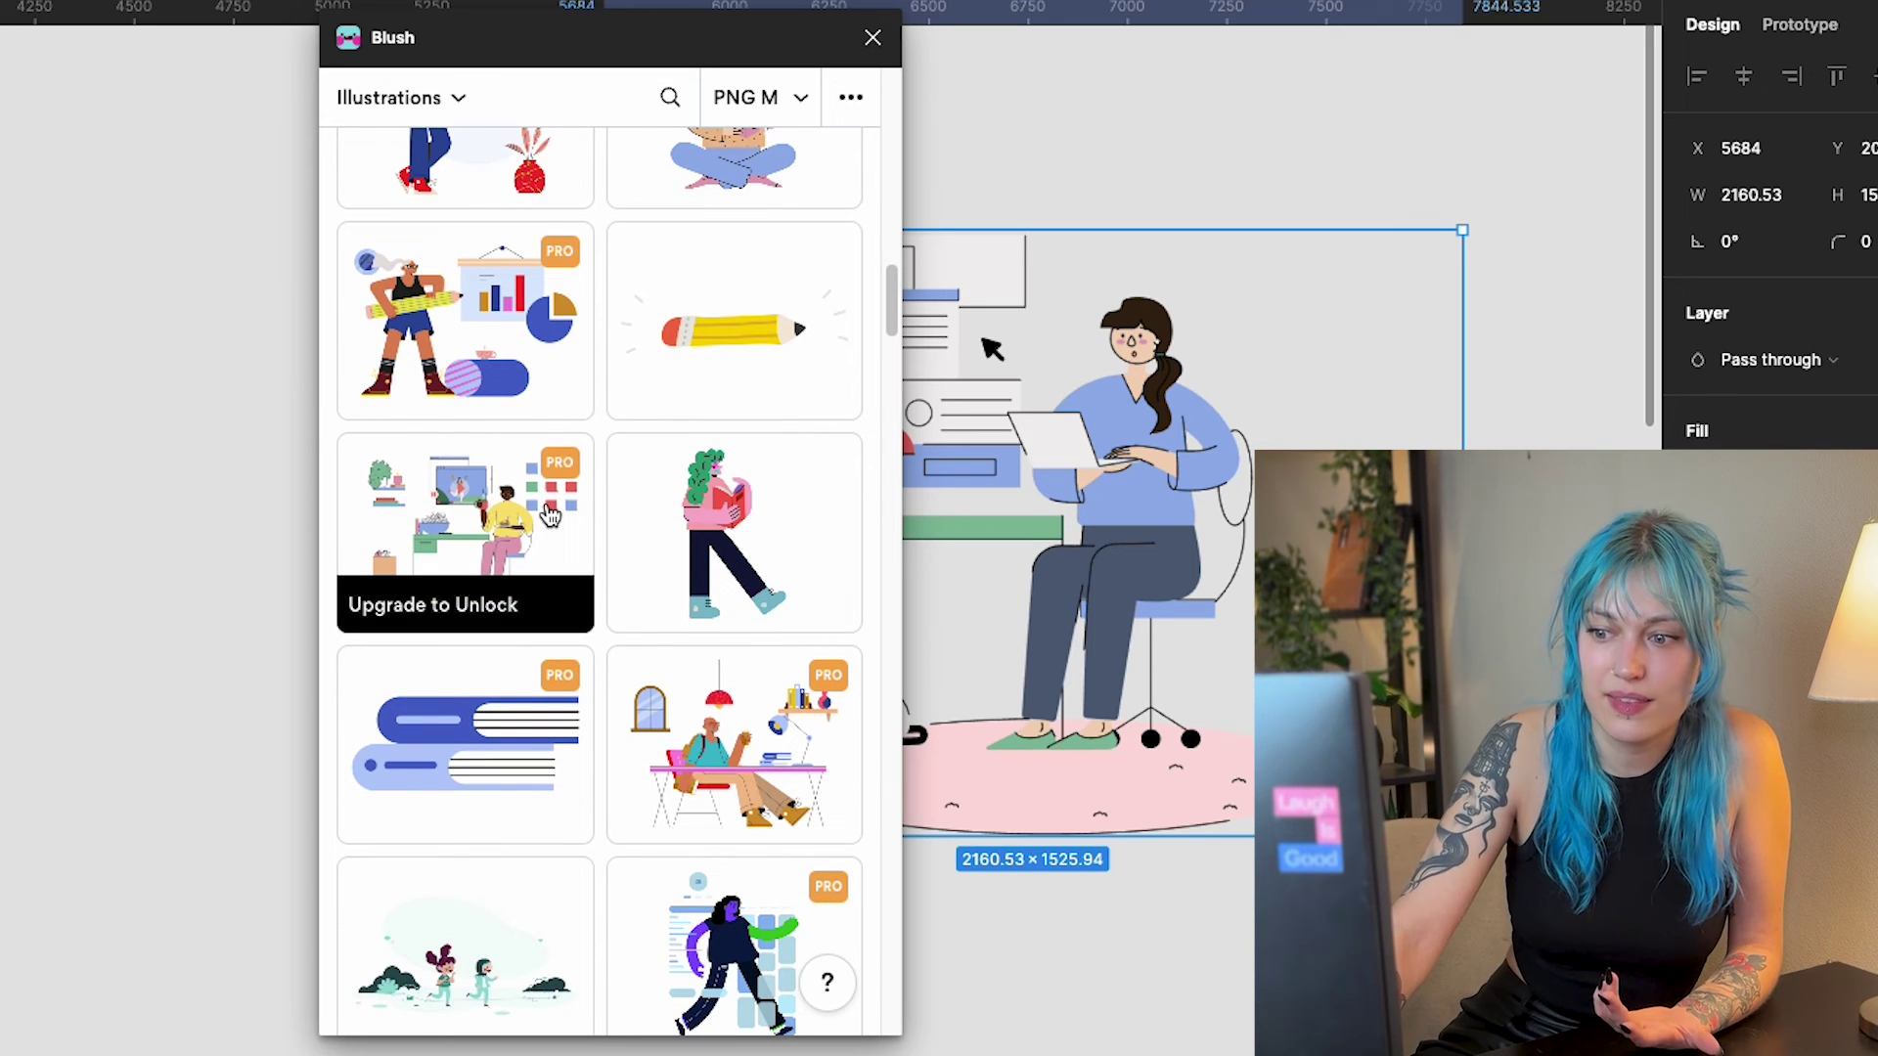
scroll(514, 512, up, 8)
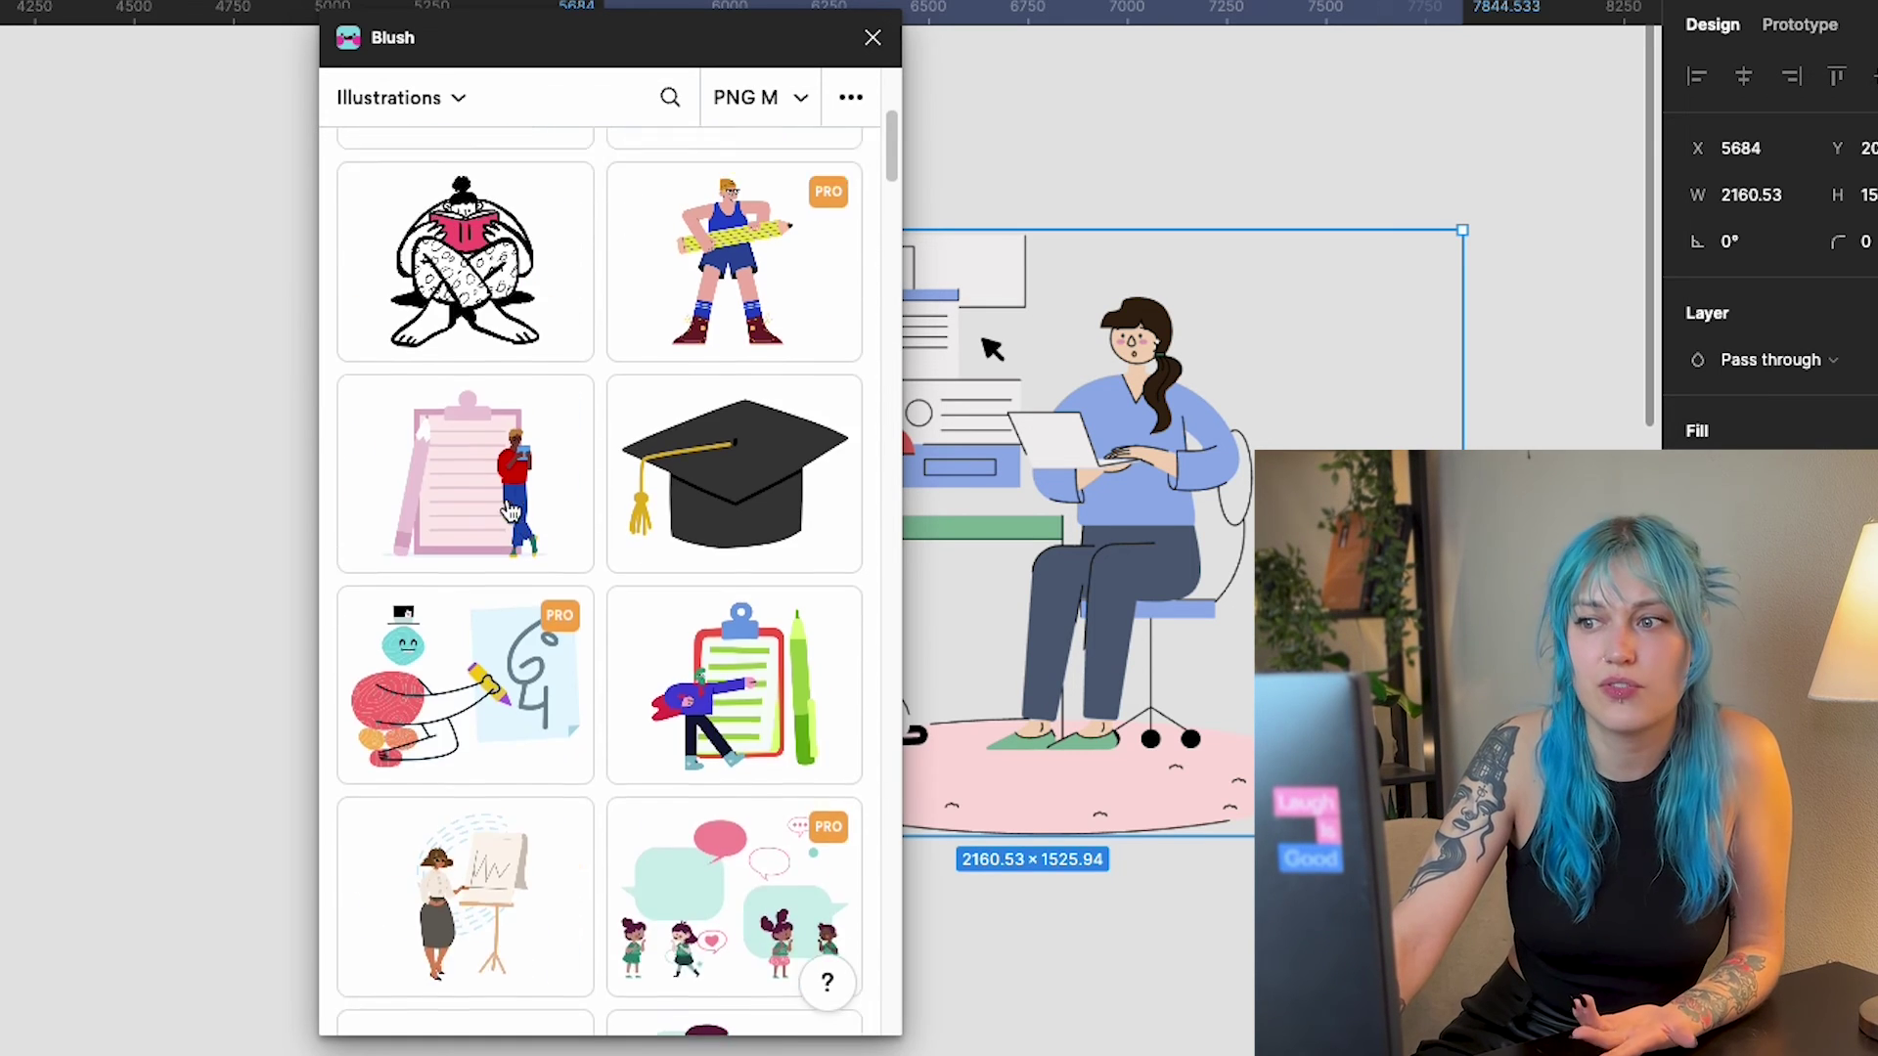
click(448, 105)
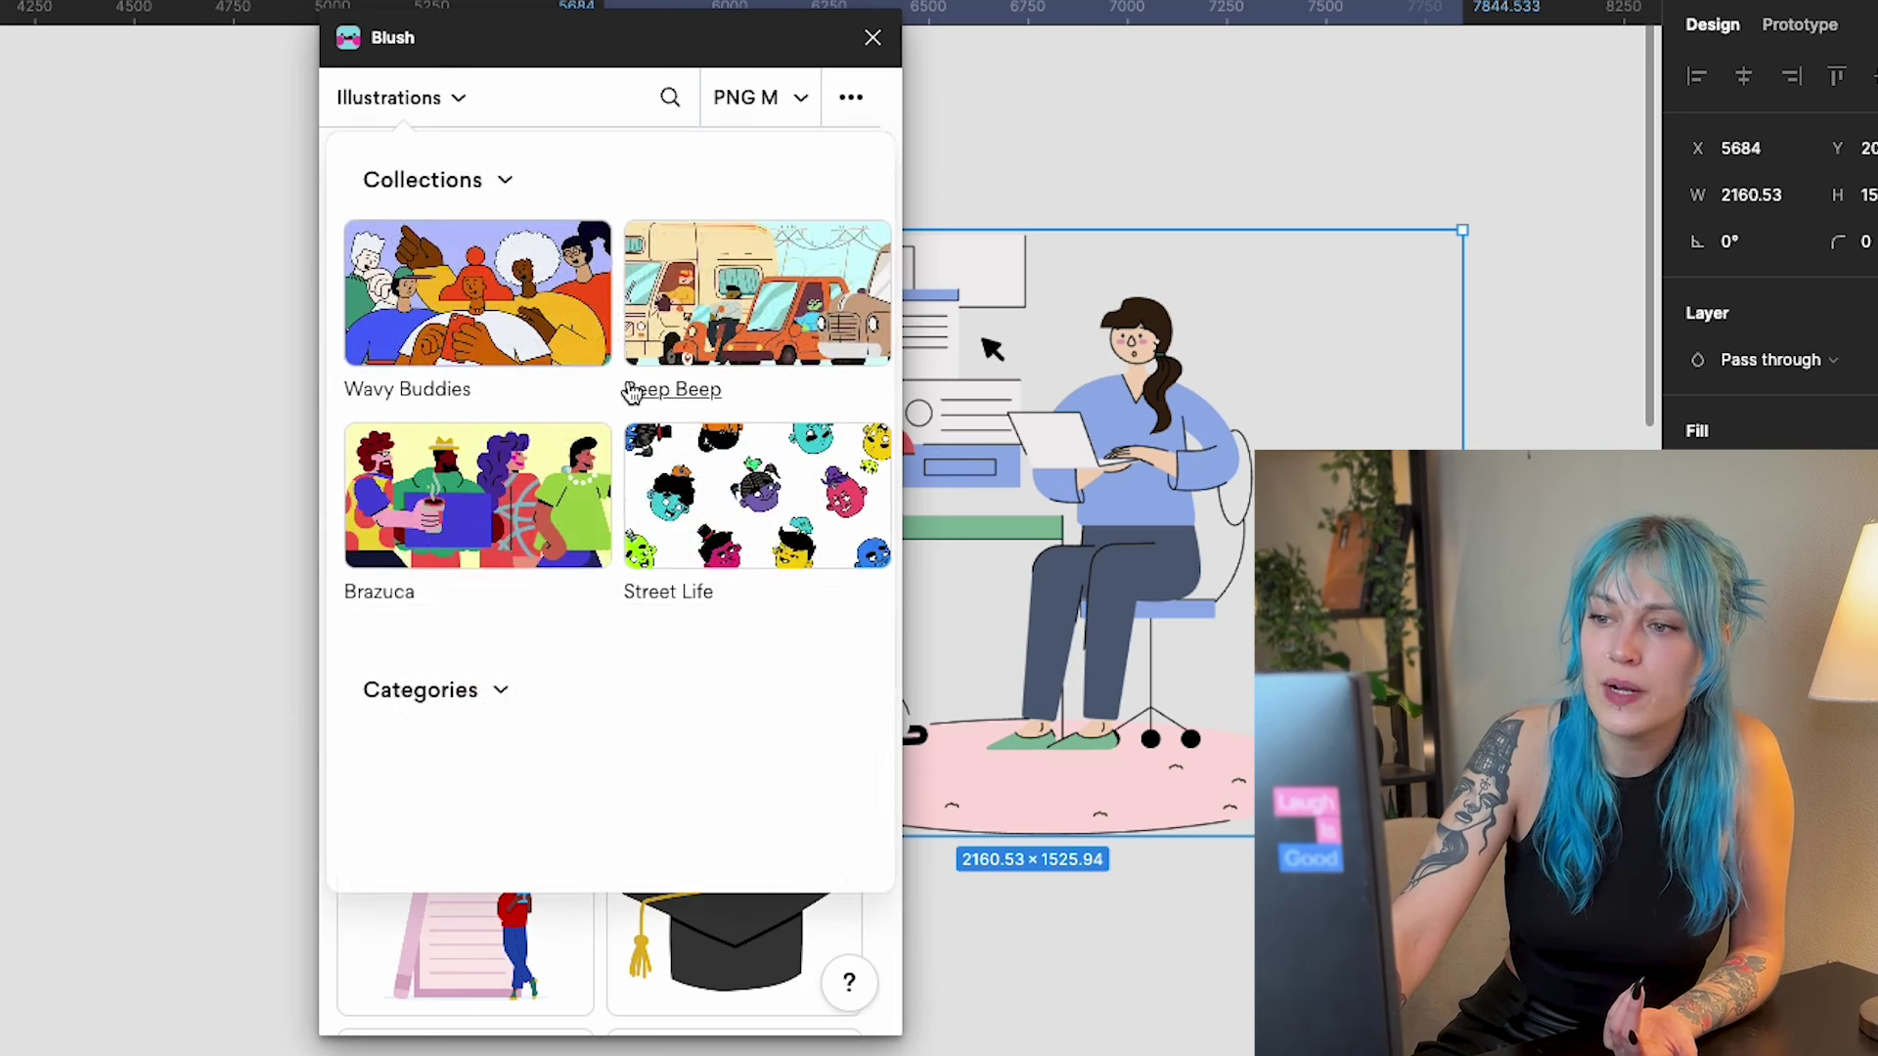
- Browse the Healthcare category's illustrations and insert the scene of the purple meditating figure with an Ohm speech bubble
scroll(583, 537, down, 3)
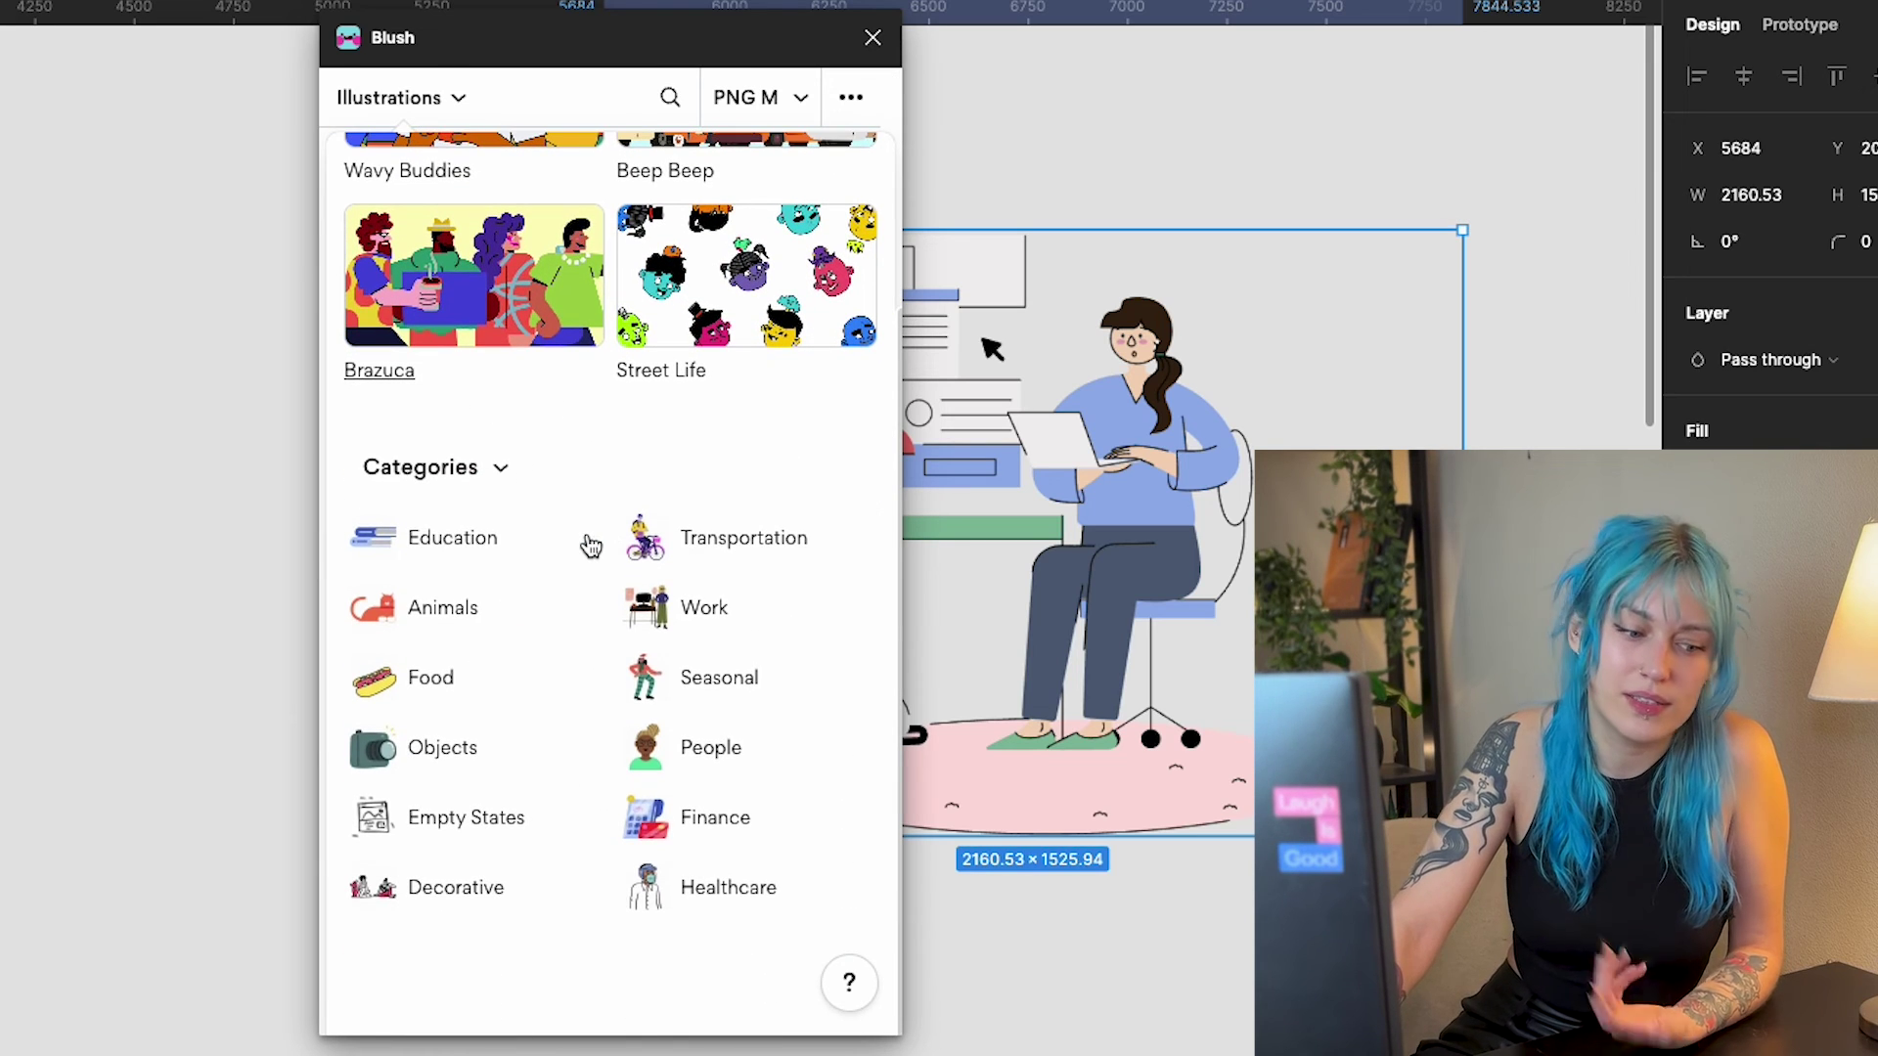
click(727, 885)
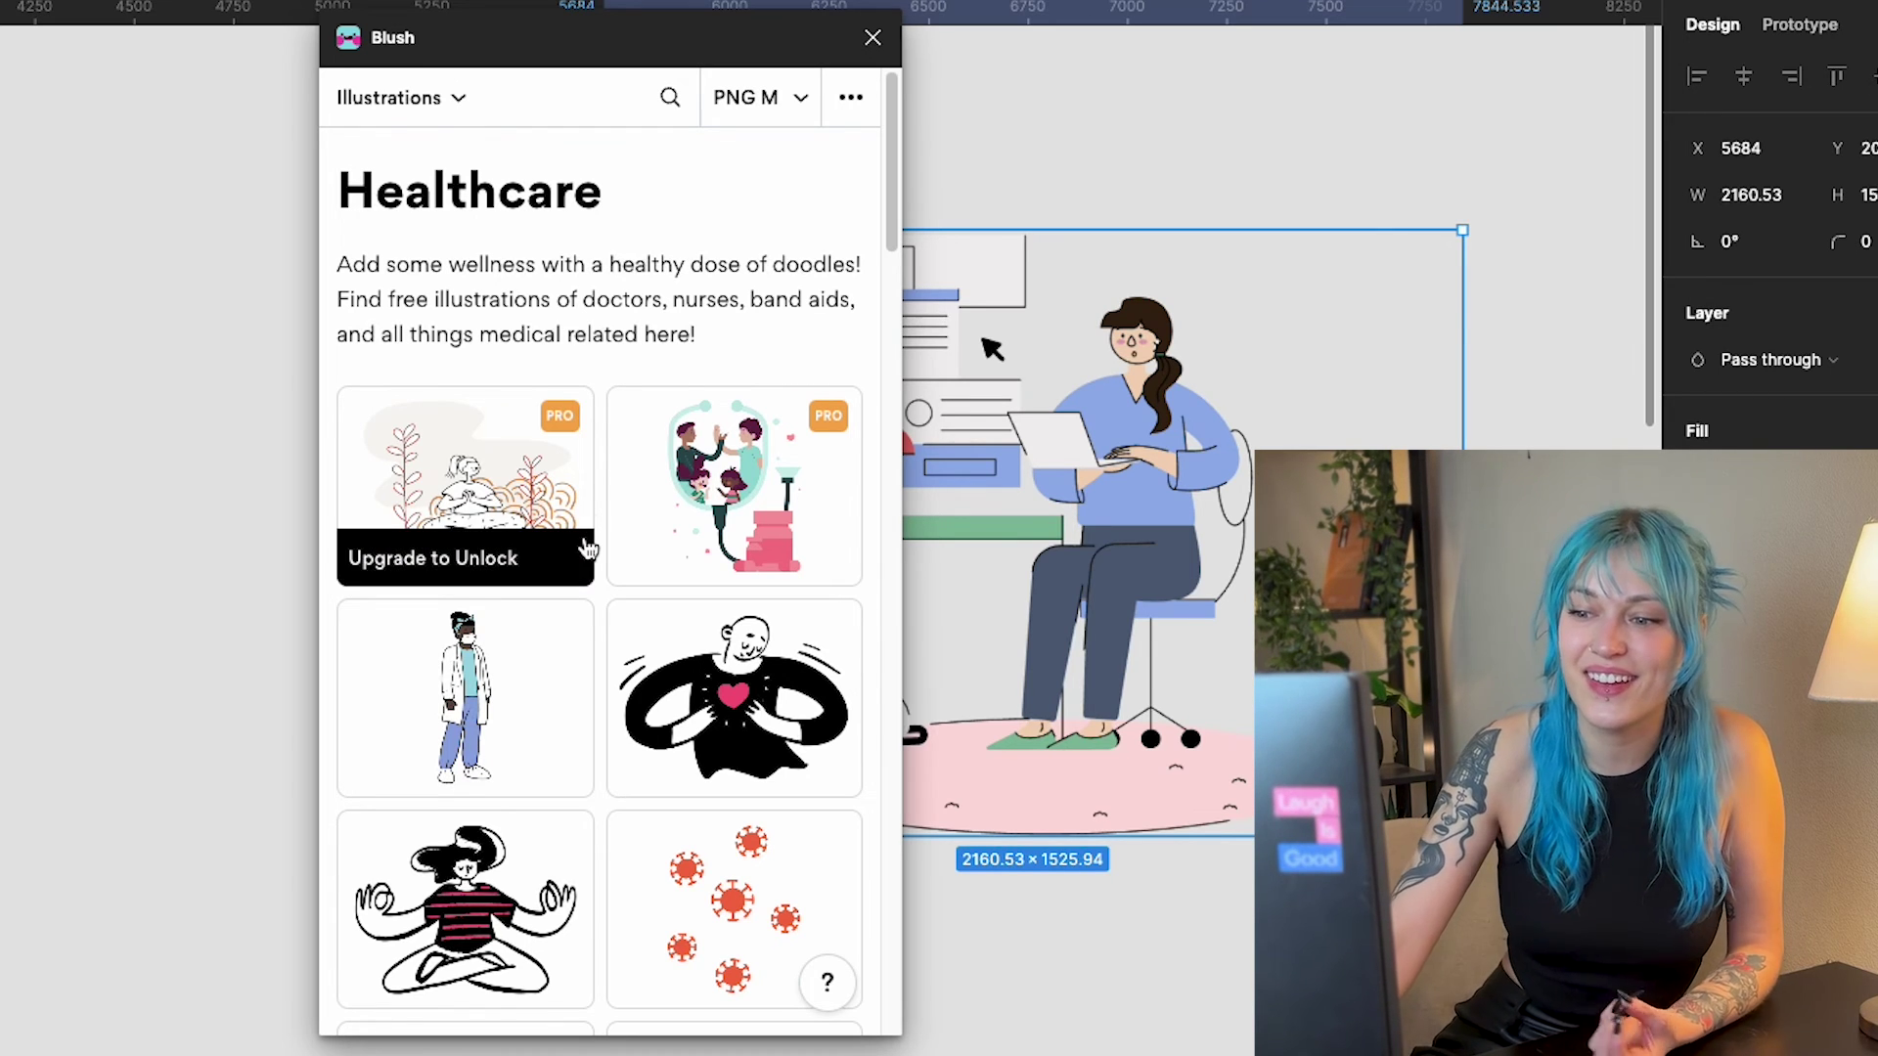
scroll(523, 711, down, 5)
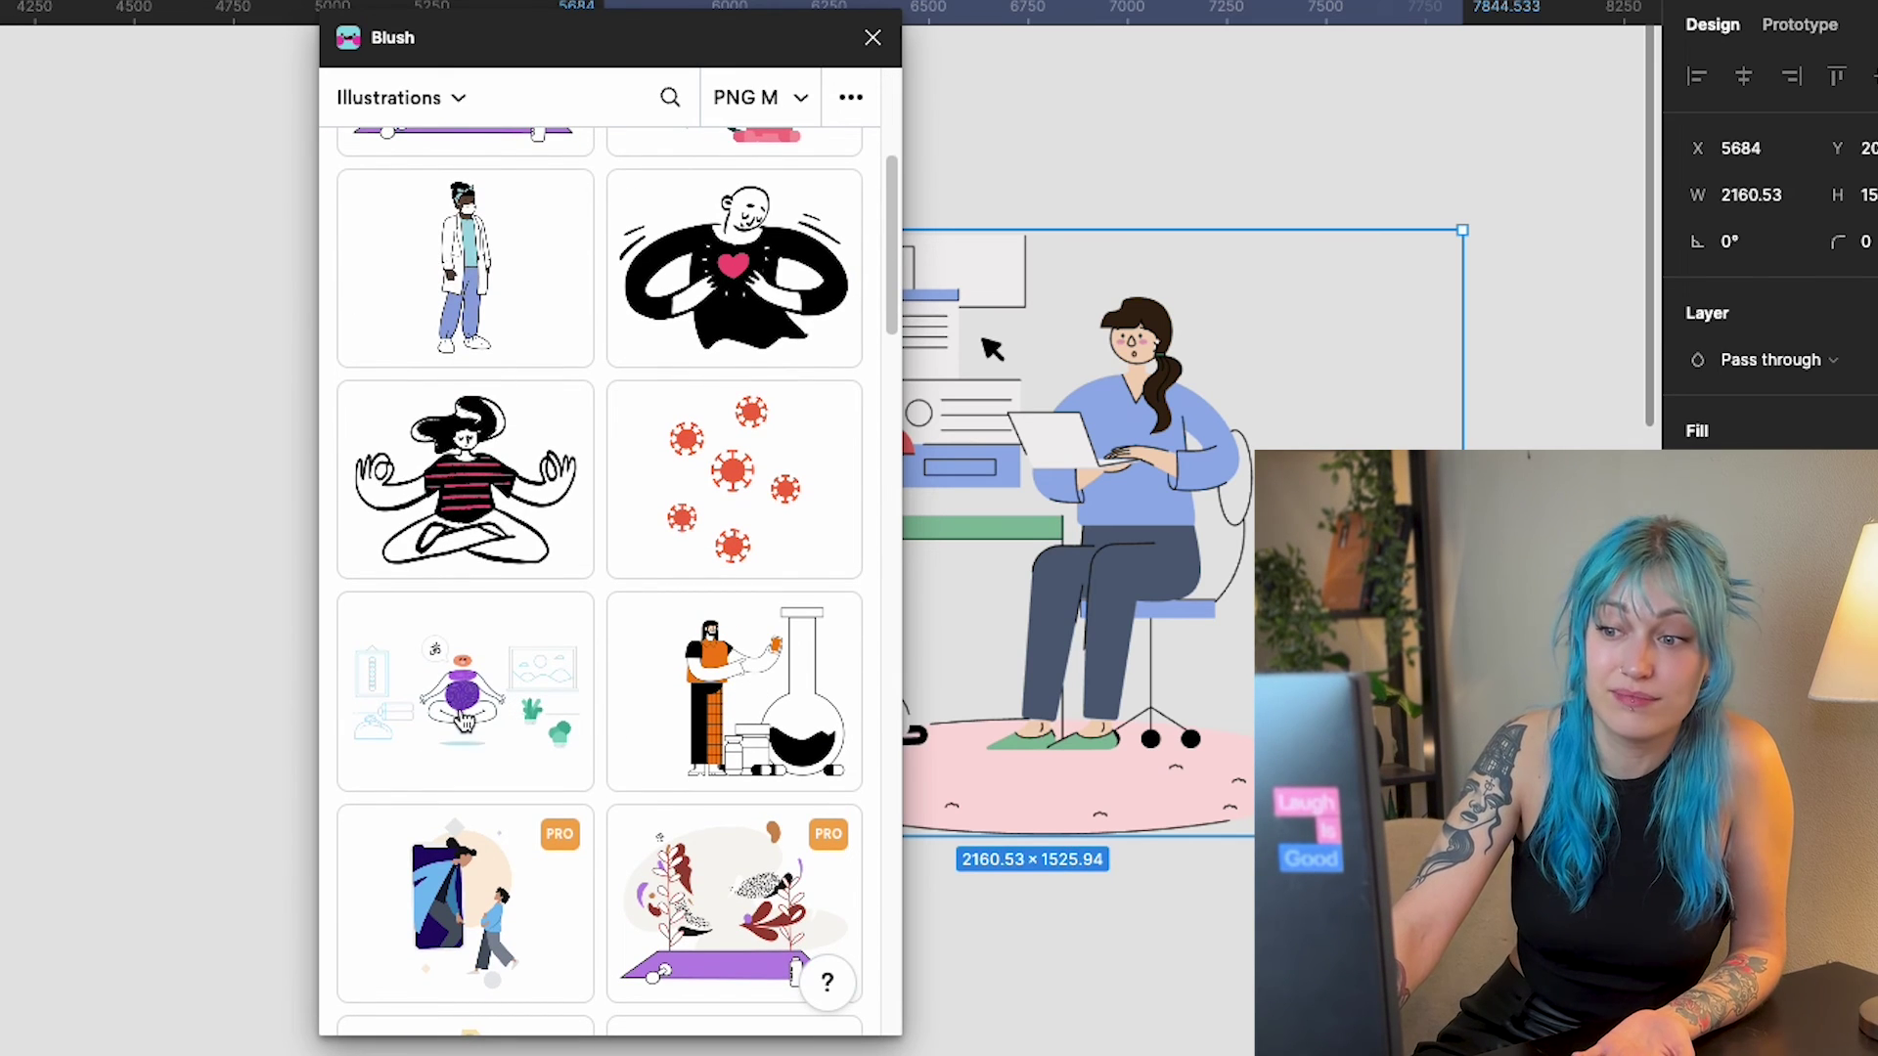
click(463, 721)
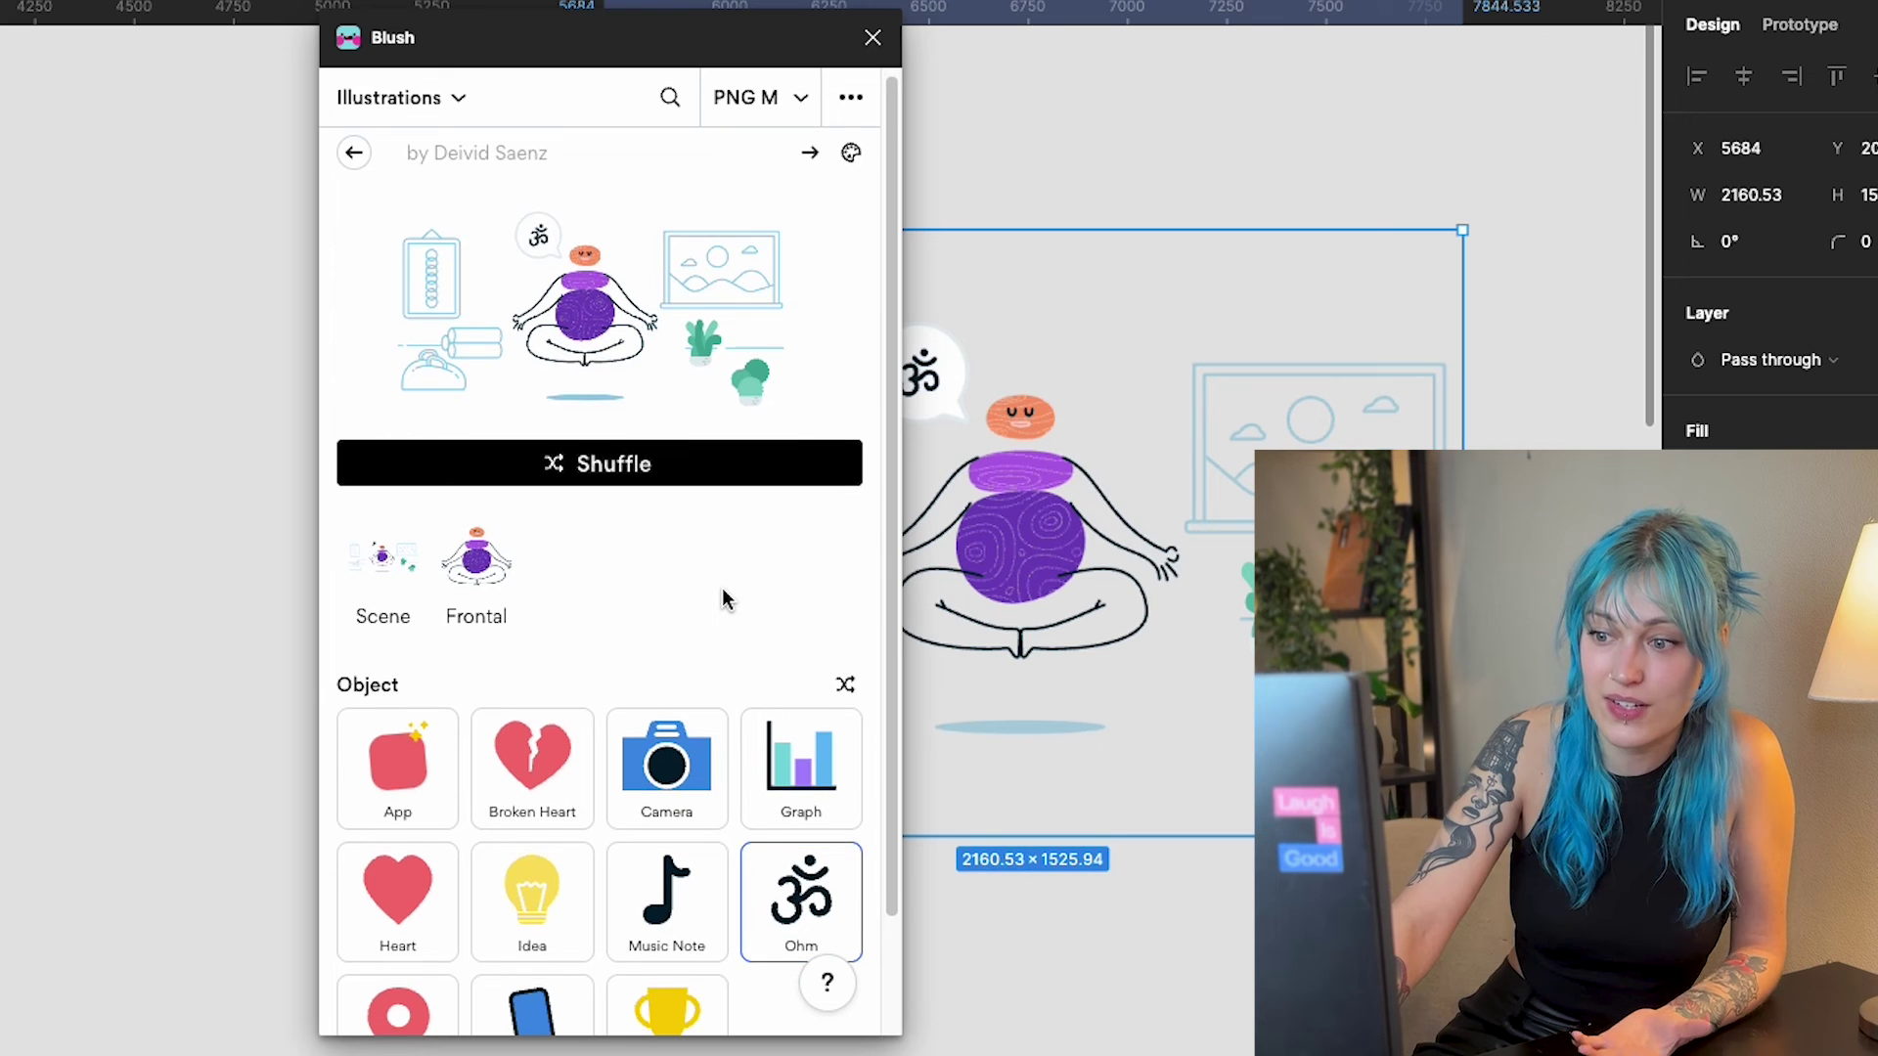
- Try the Camera and Broken Heart objects in the meditating figure's speech bubble, and move the Blush window off the artwork
scroll(708, 579, down, 3)
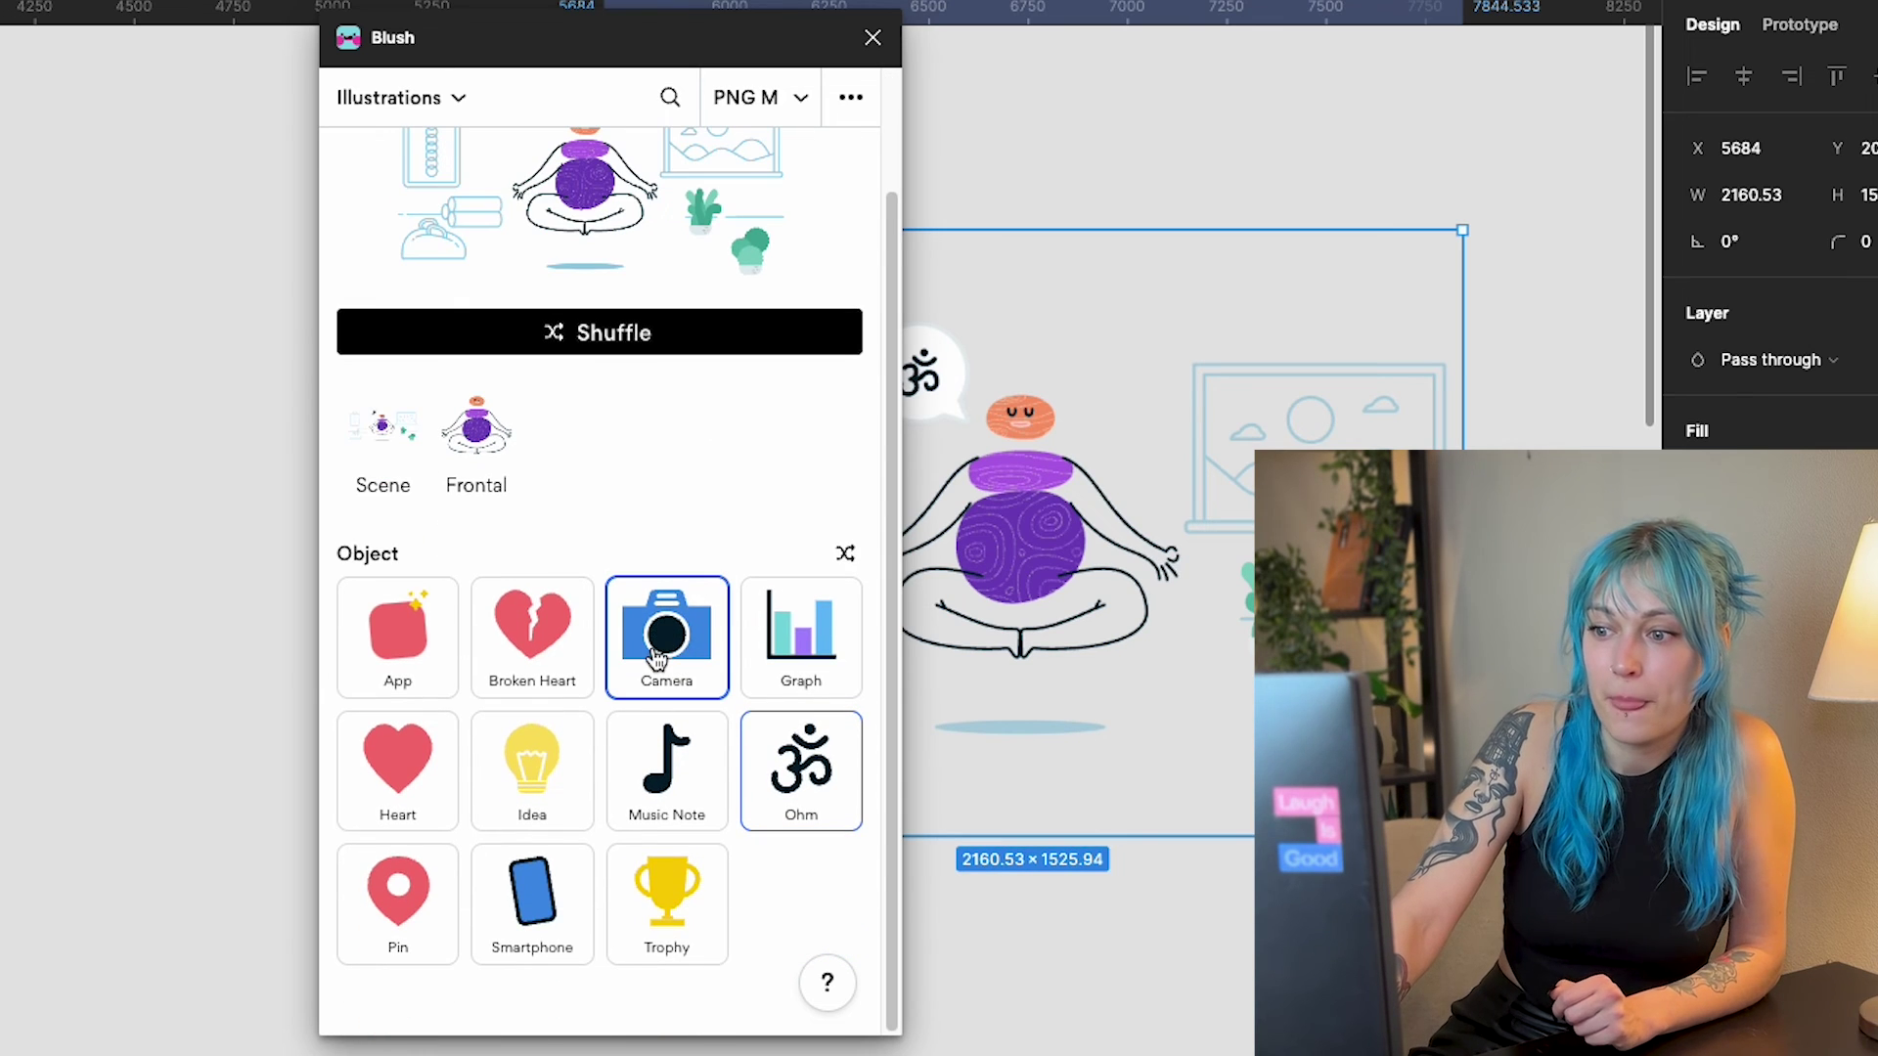
click(658, 660)
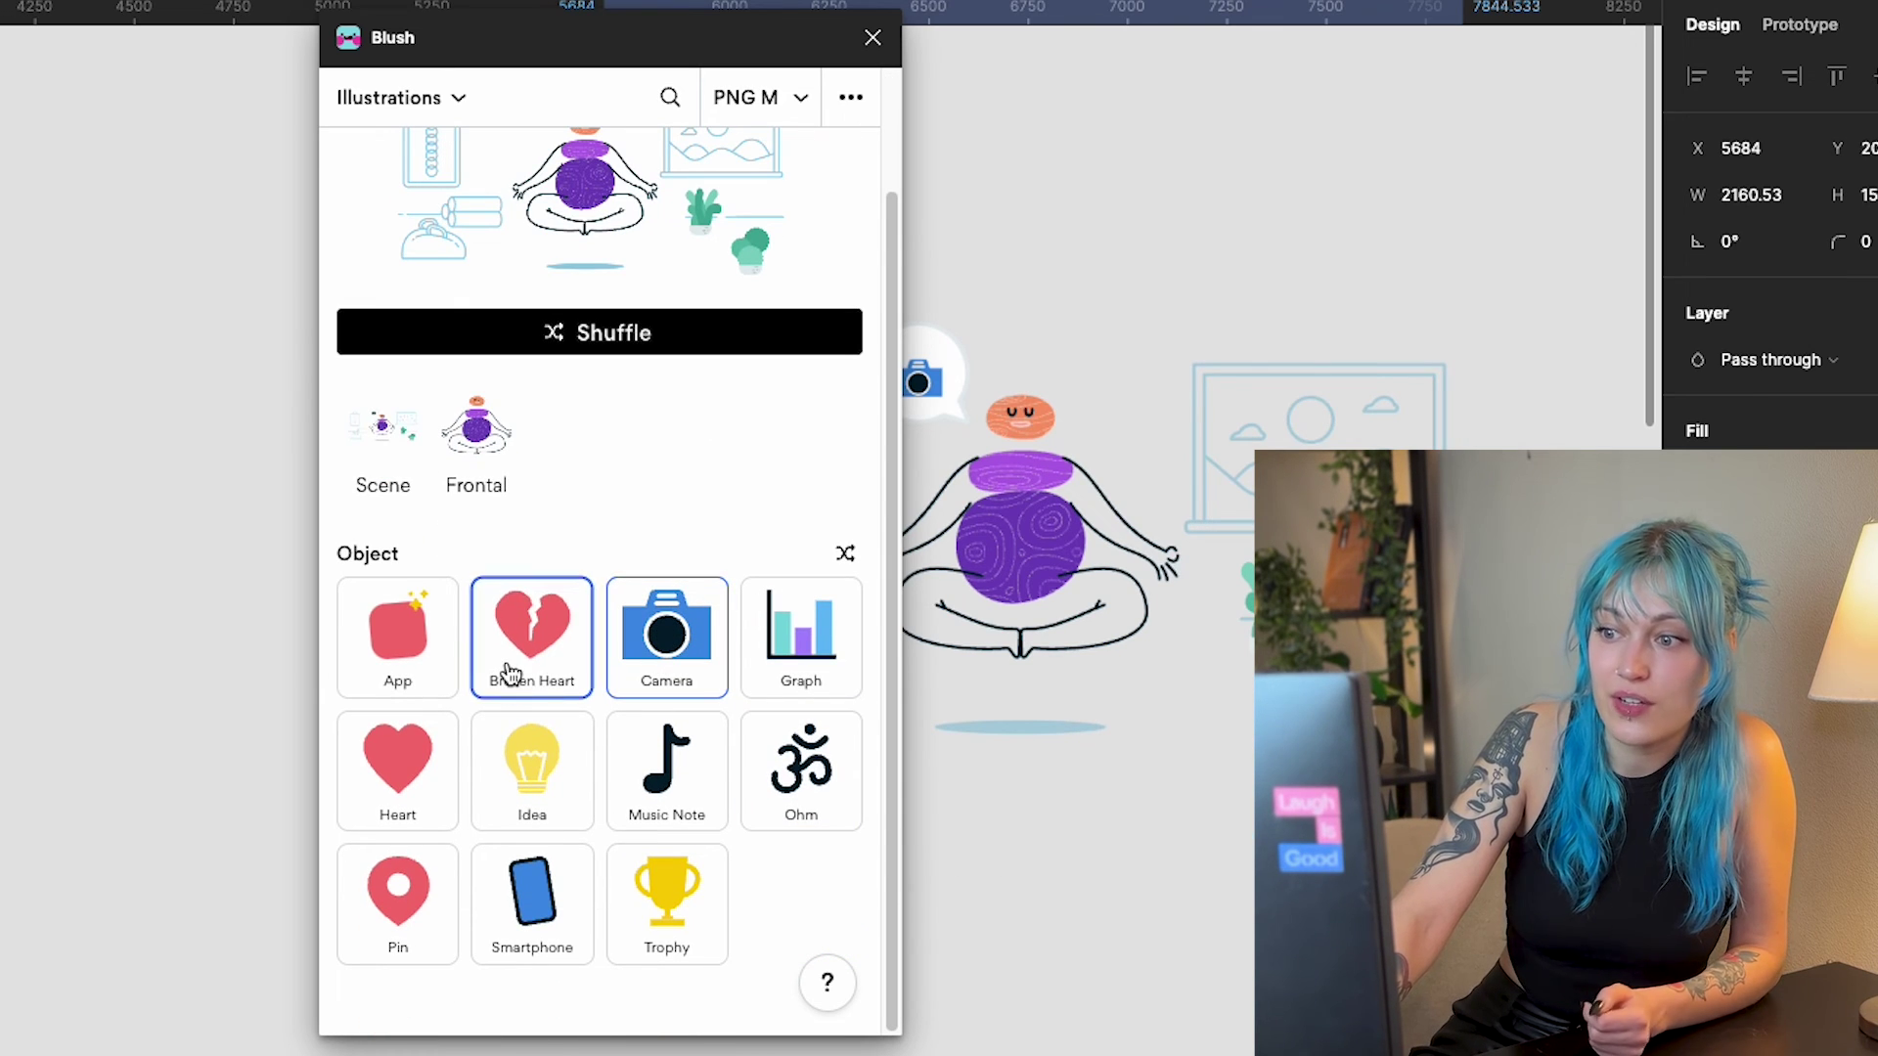
click(525, 689)
drag(546, 49, 324, 68)
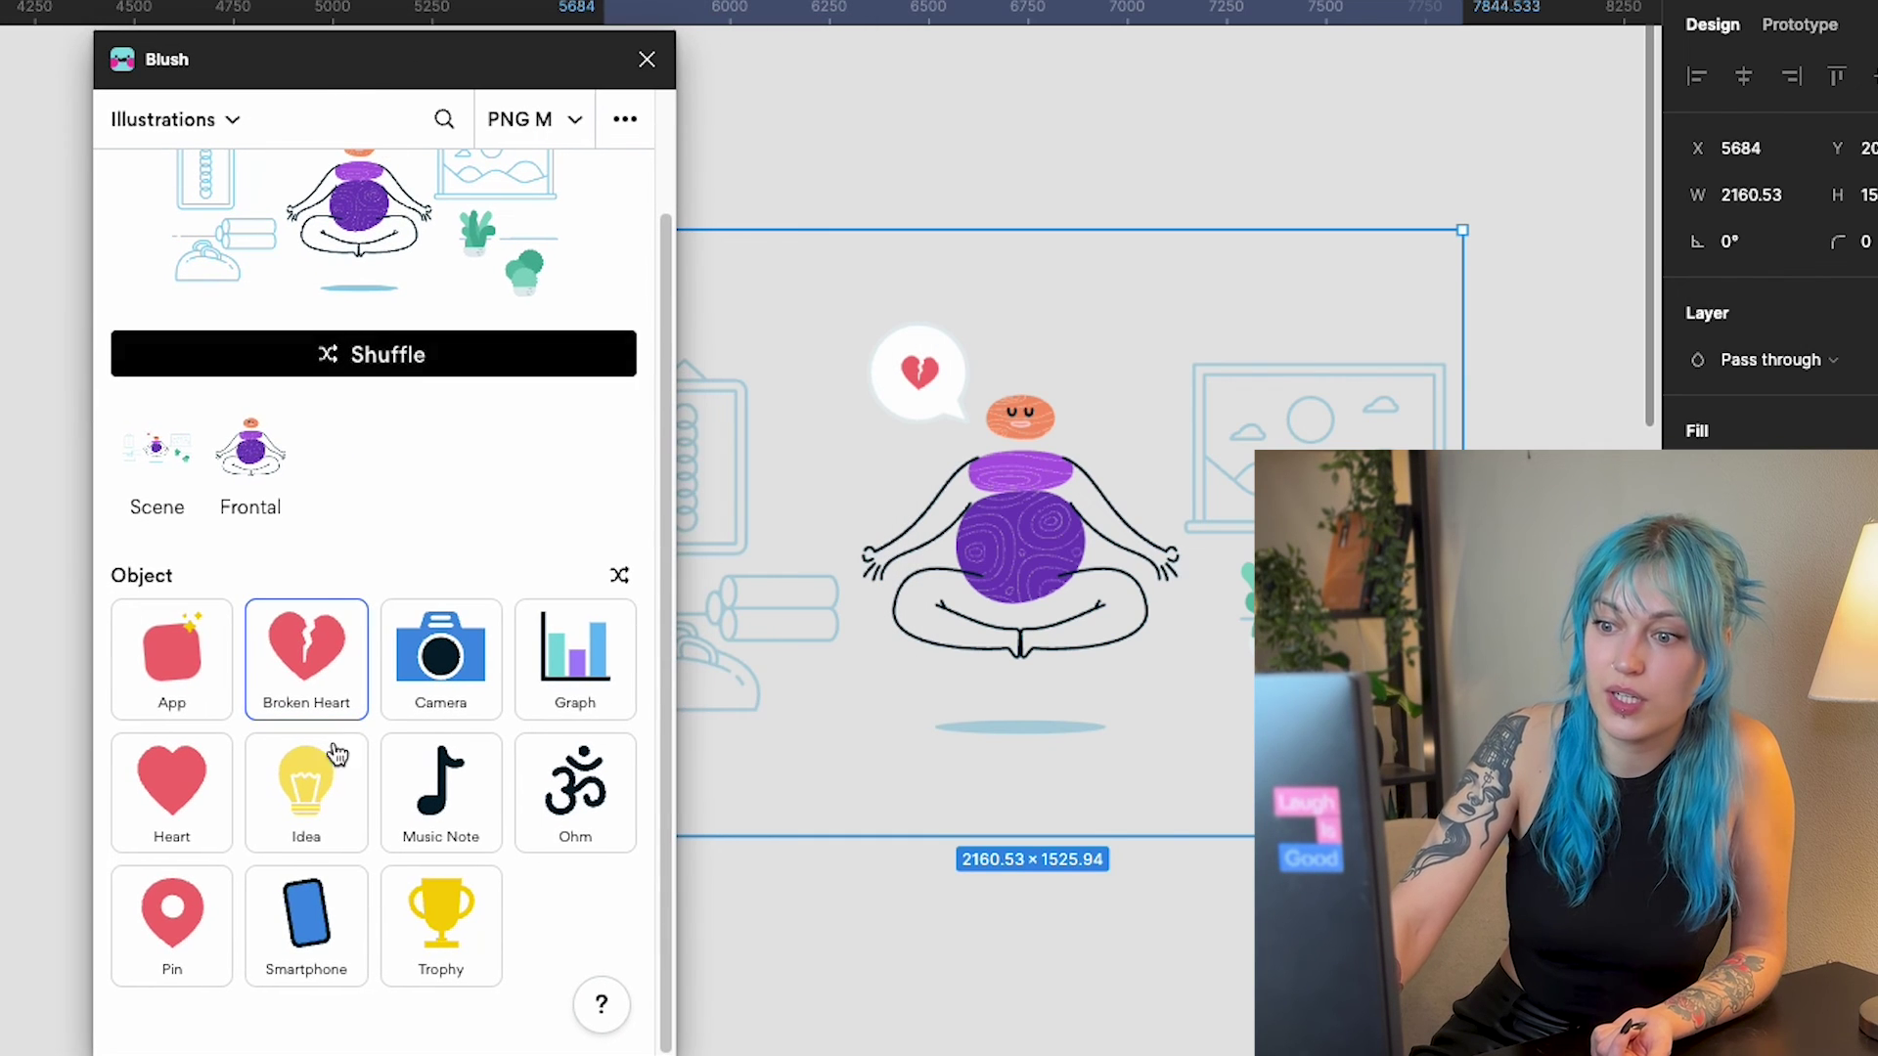
- Try the Smartphone and Trophy objects in the speech bubble, and settle on the Heart
click(298, 912)
click(497, 909)
click(231, 804)
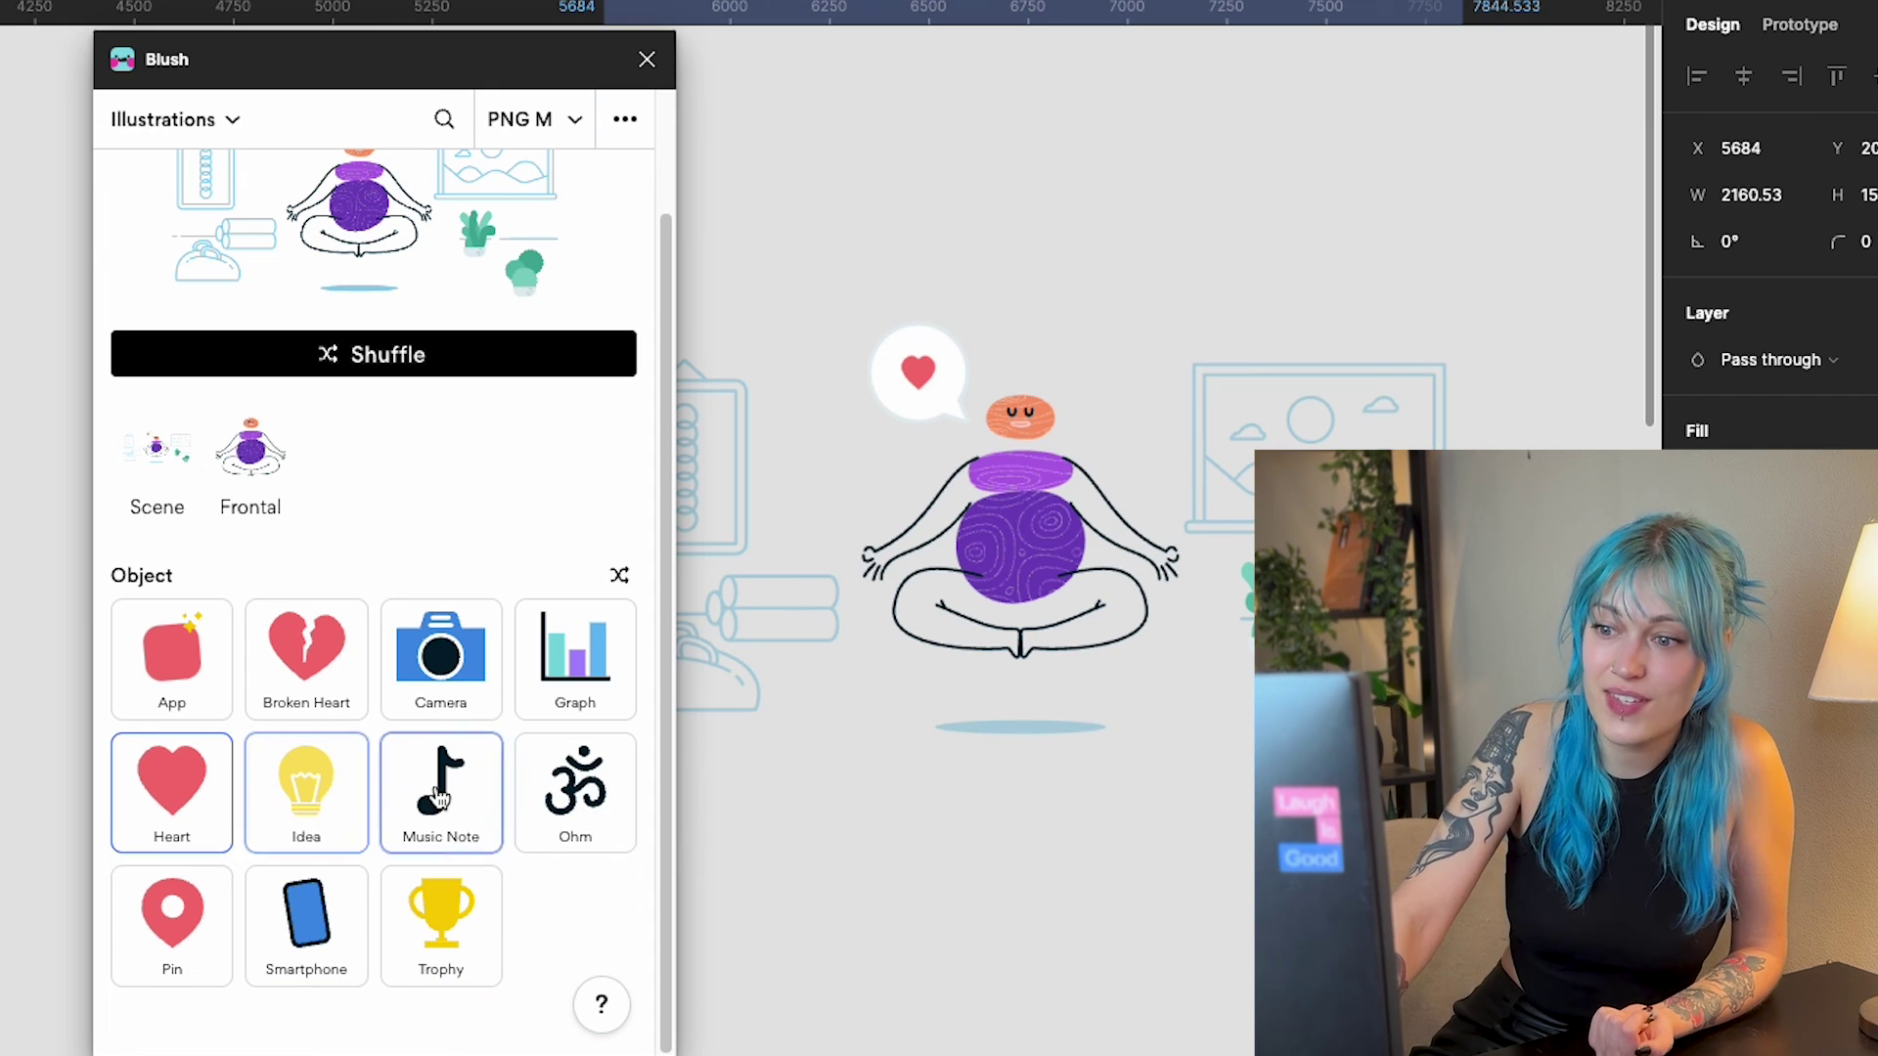